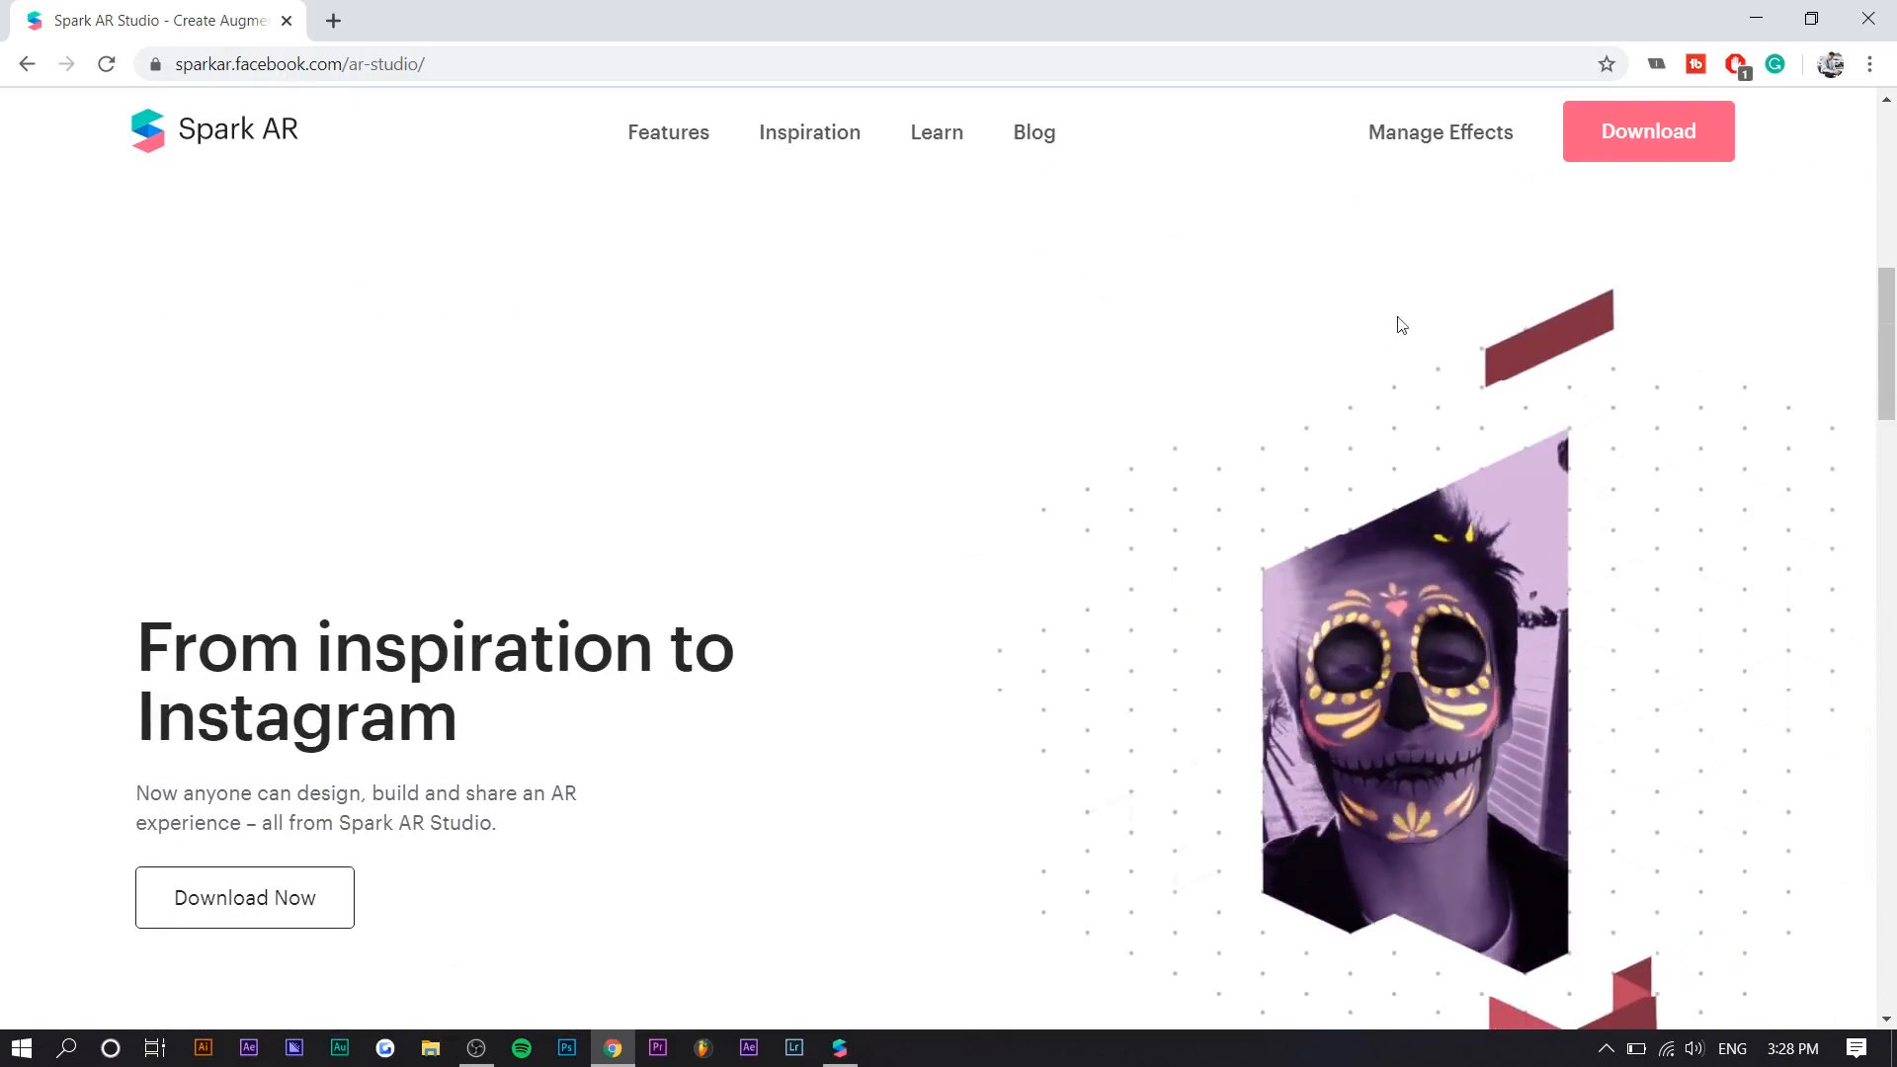
# Open the Spark AR Studio download page from the Spark AR website
pyautogui.moveTo(1877, 276); pyautogui.dragTo(1877, 208)
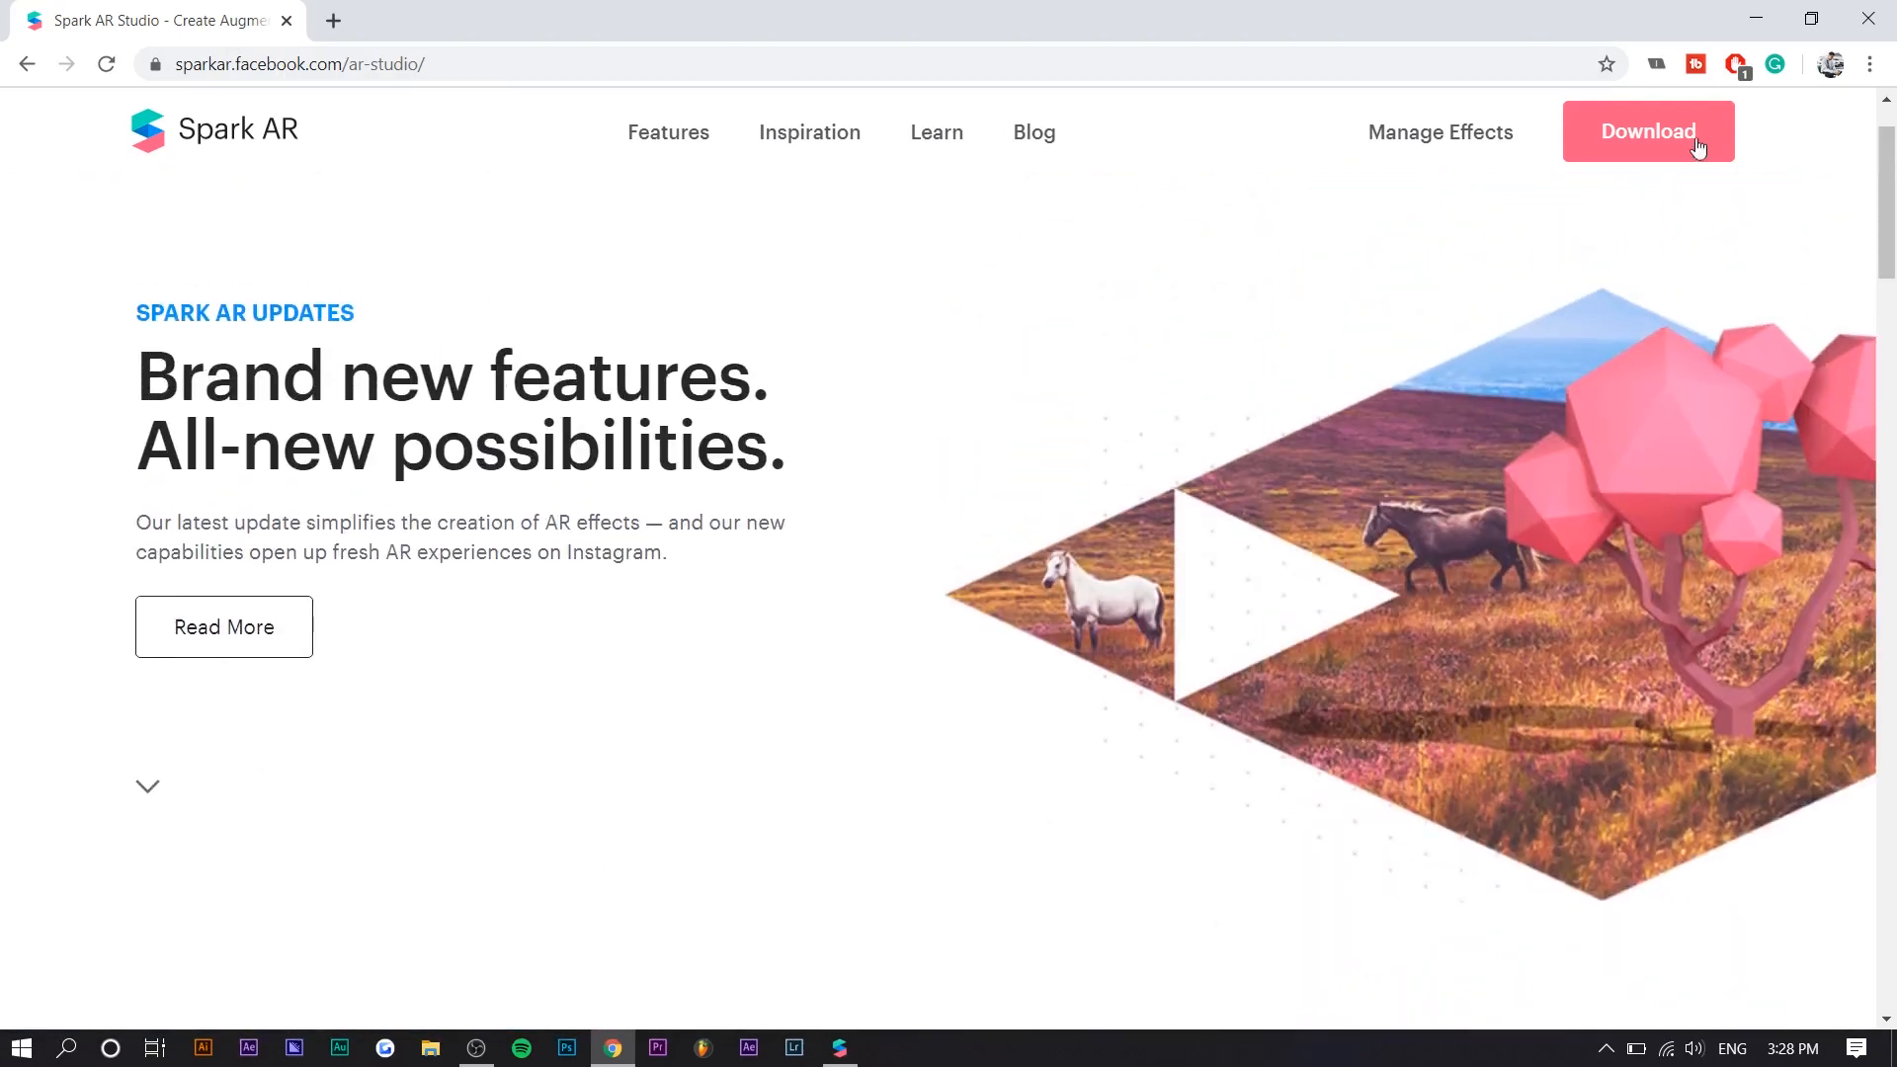
pyautogui.scroll(1, 1364, 272)
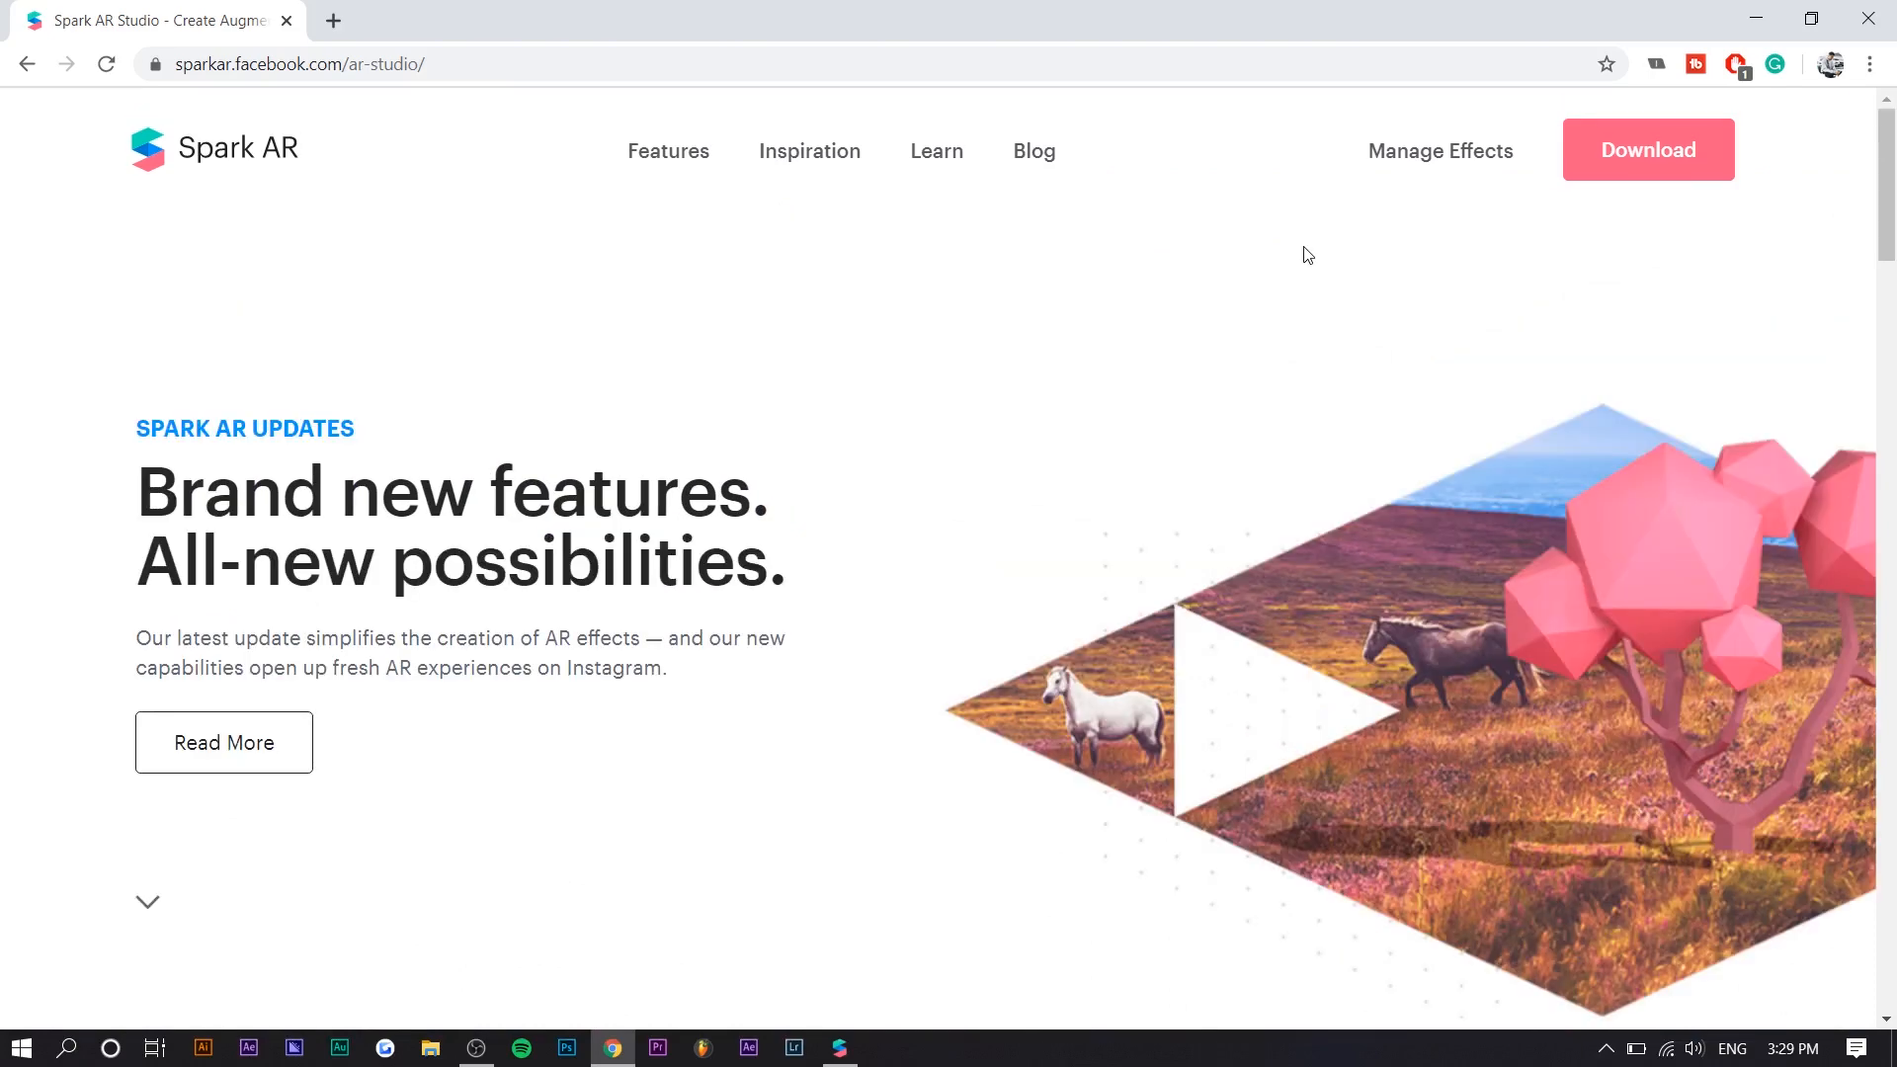
pyautogui.click(1631, 168)
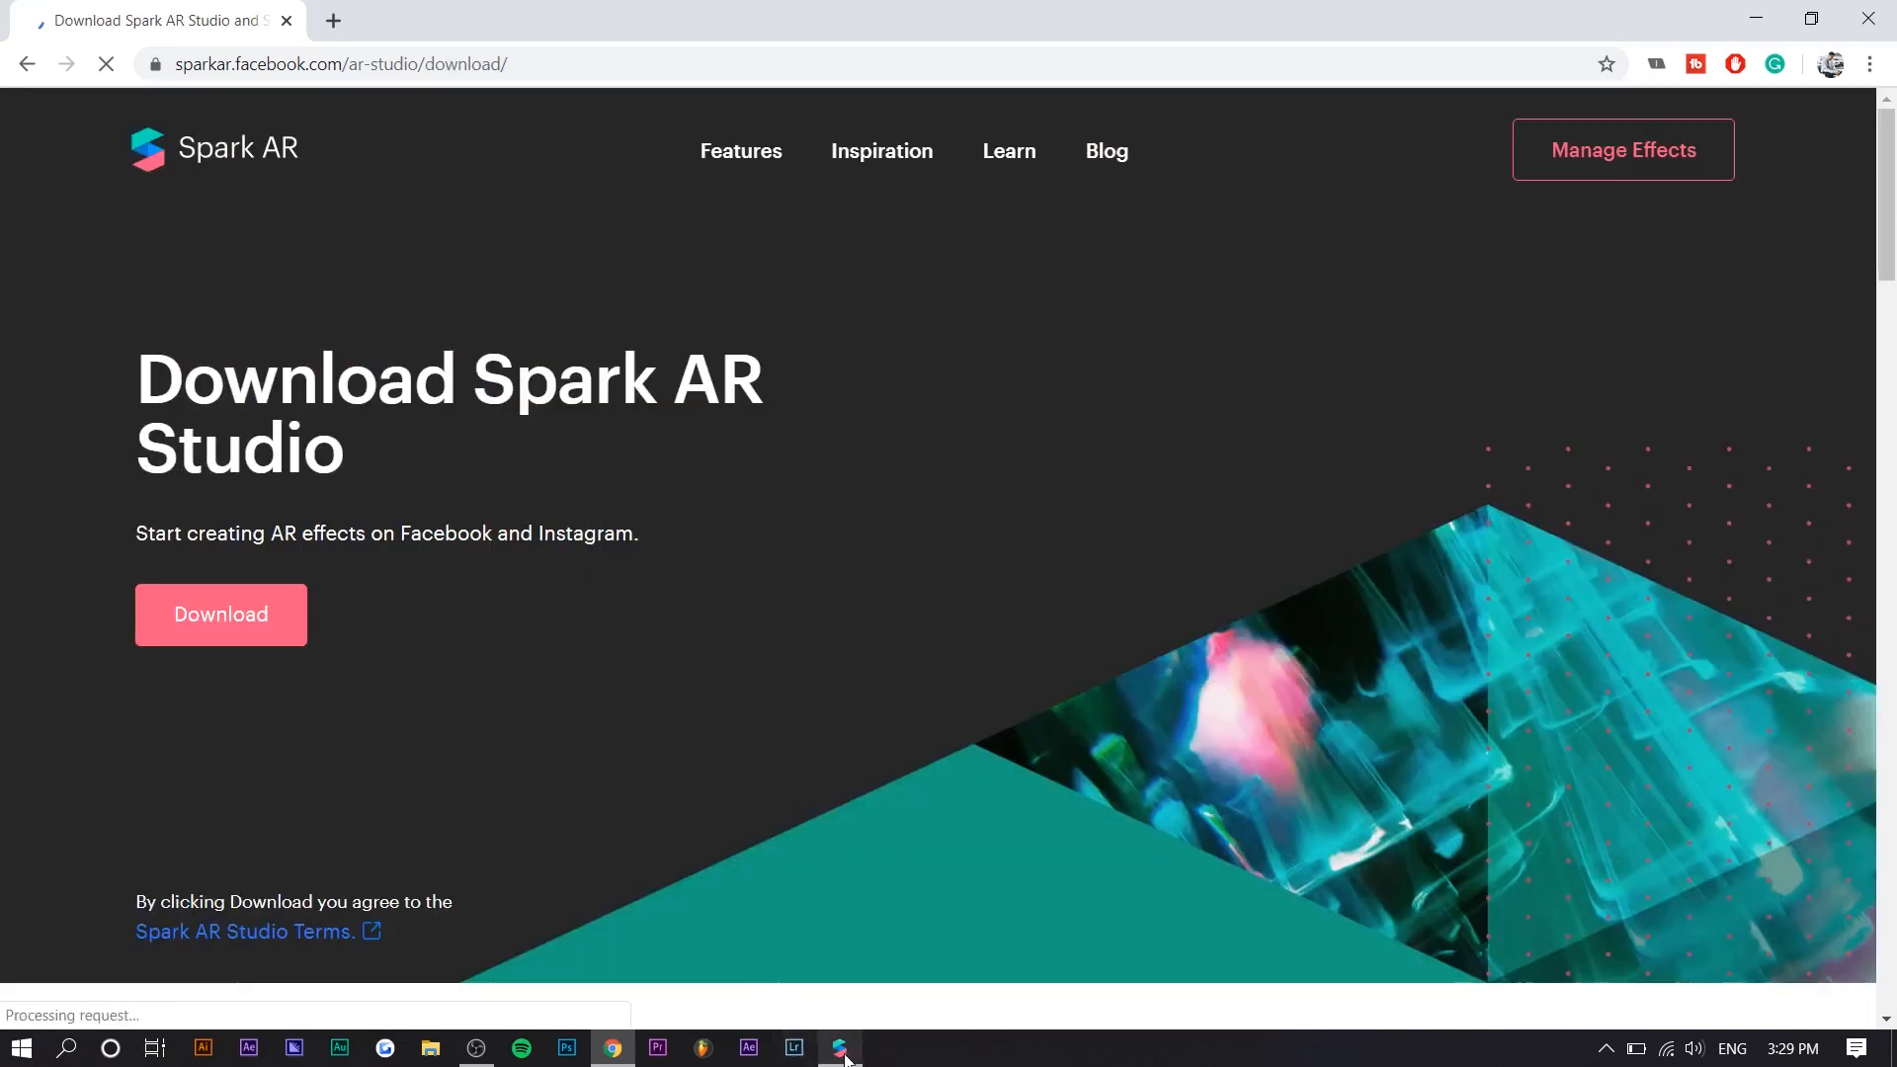
pyautogui.click(842, 1050)
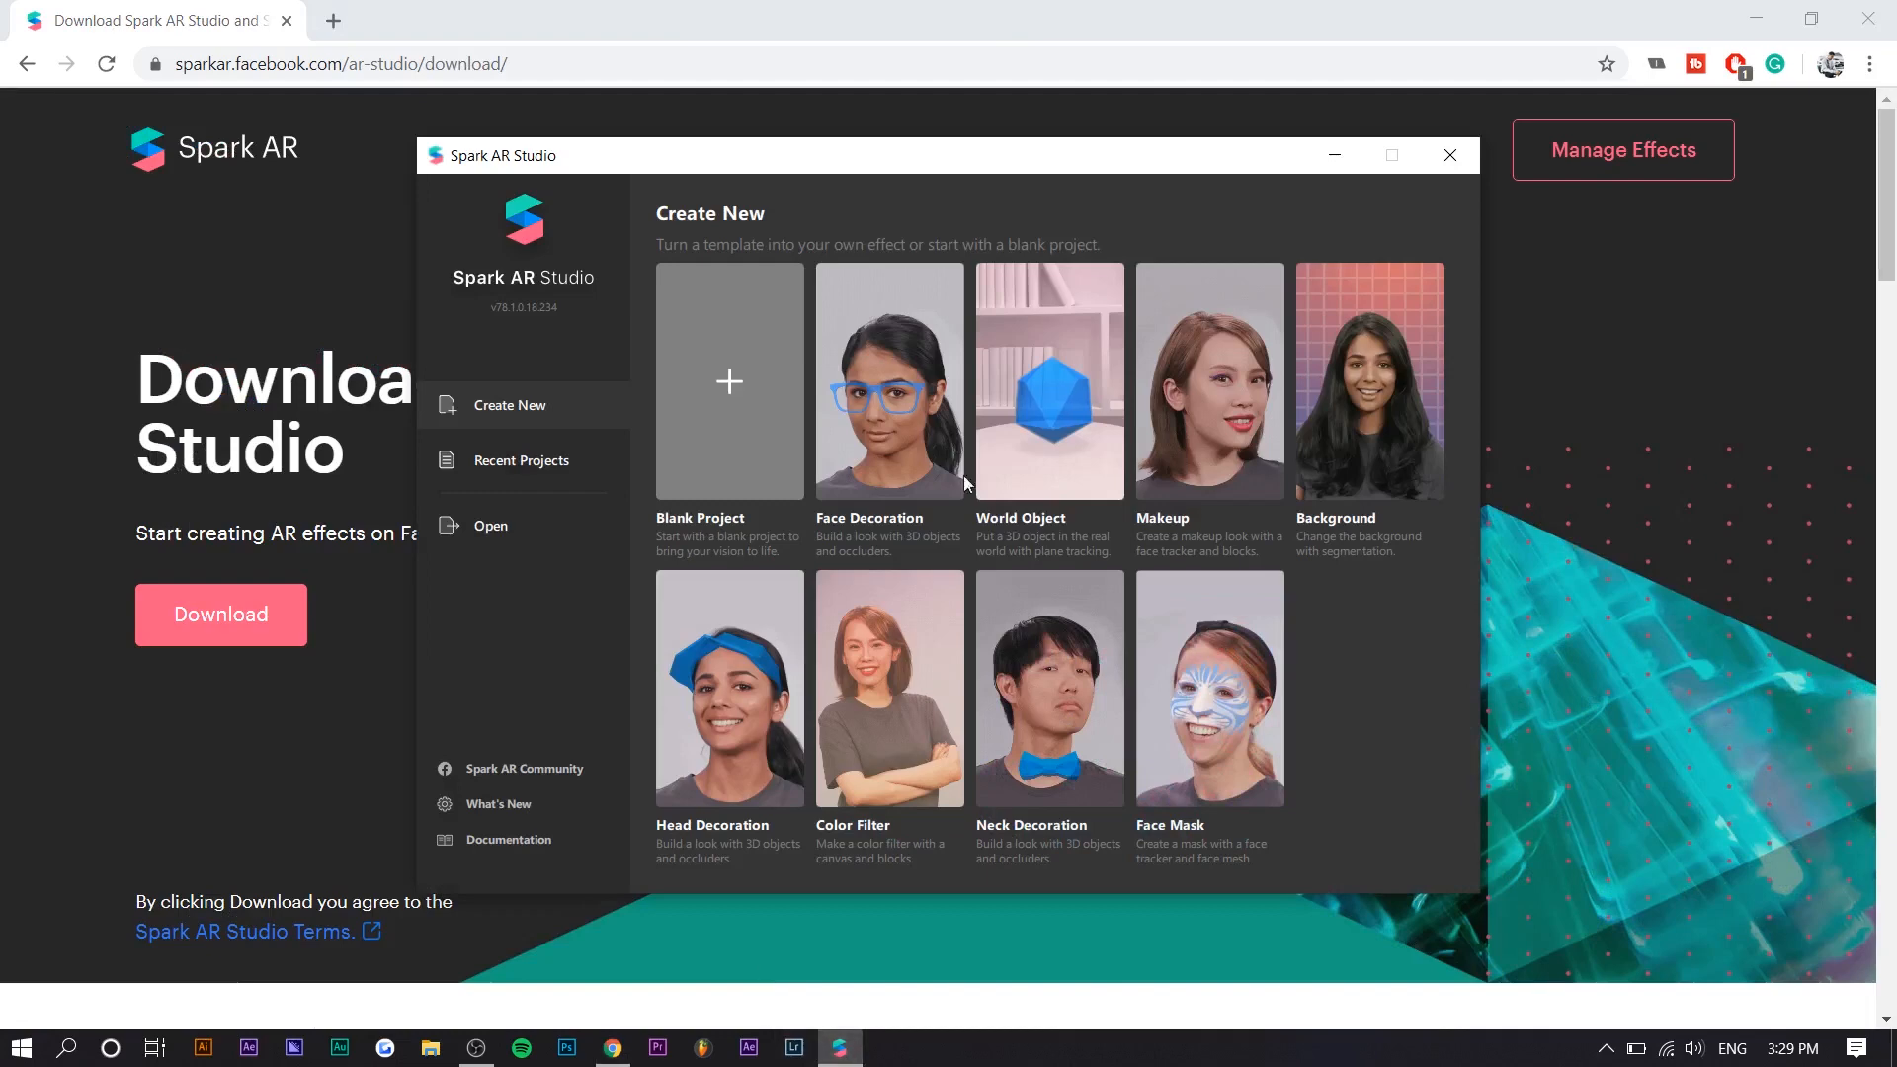
pyautogui.click(339, 733)
pyautogui.scroll(-5, 559, 508)
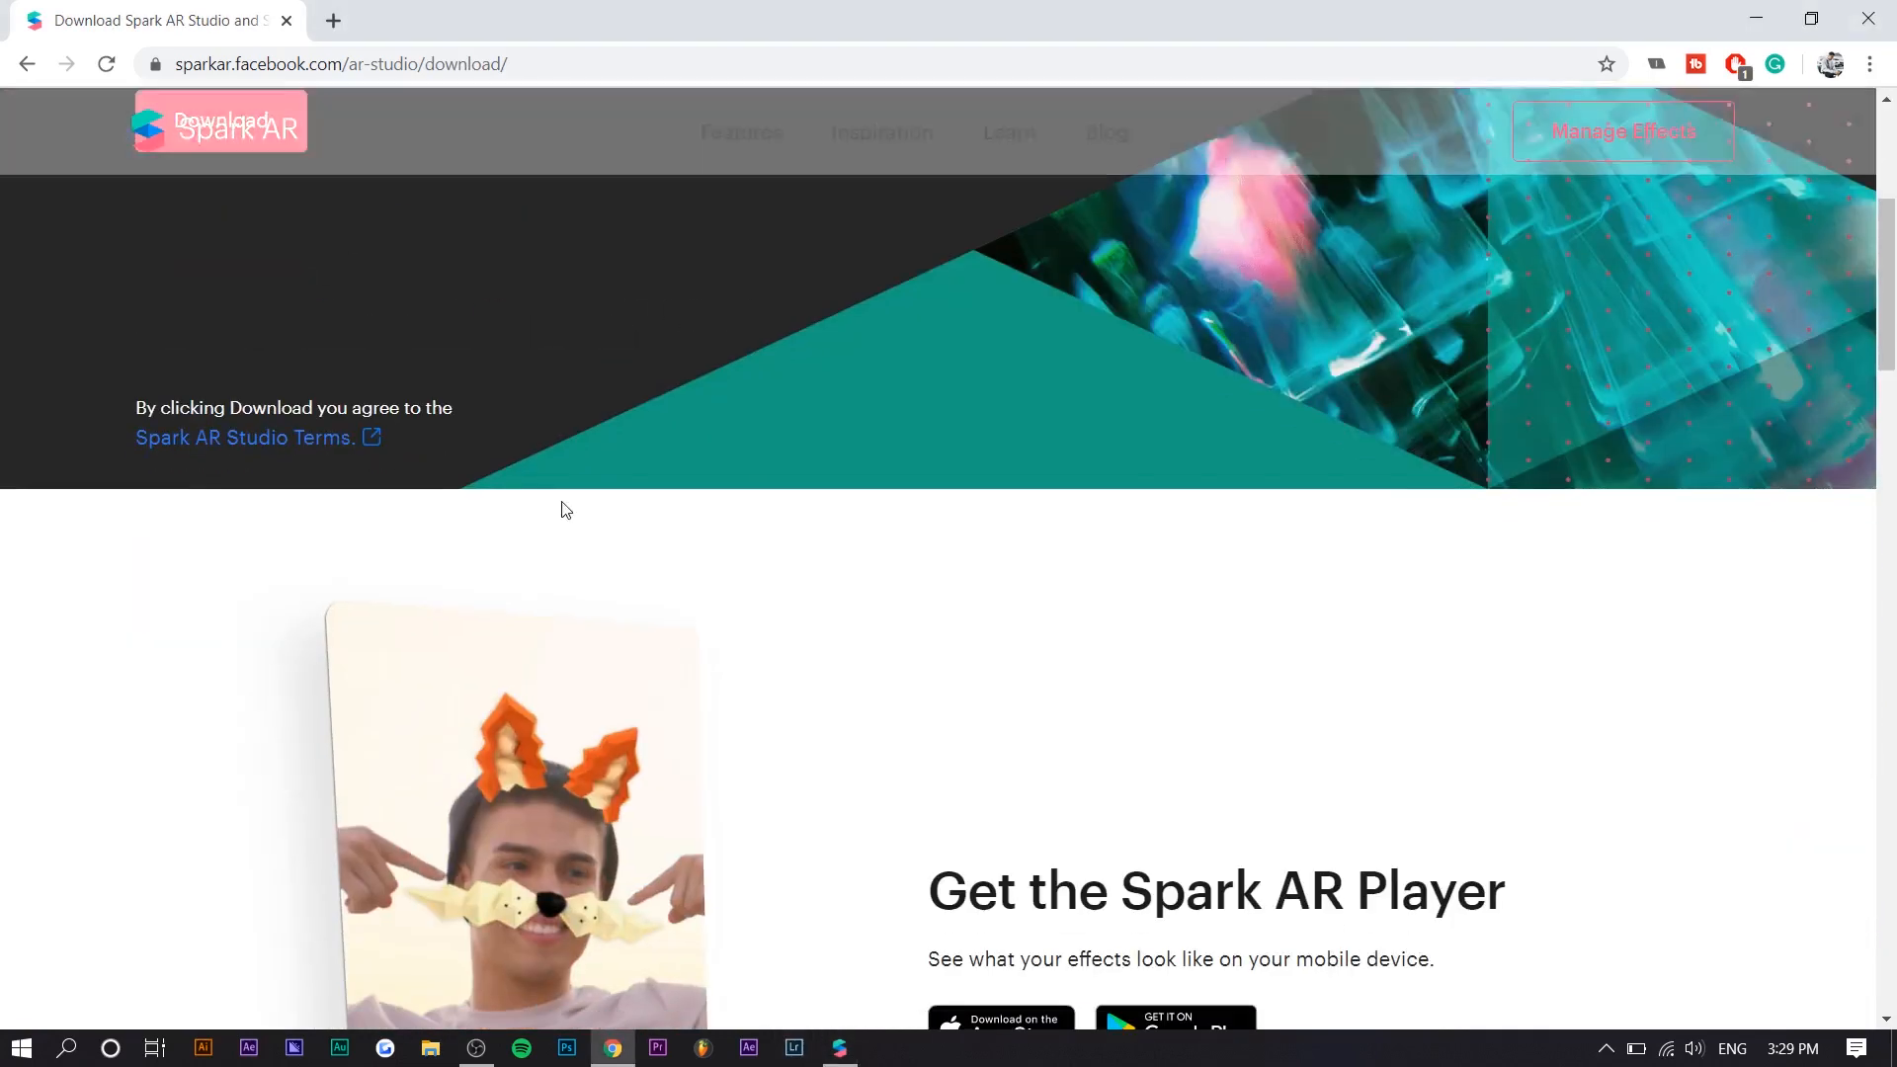
pyautogui.scroll(-5, 614, 512)
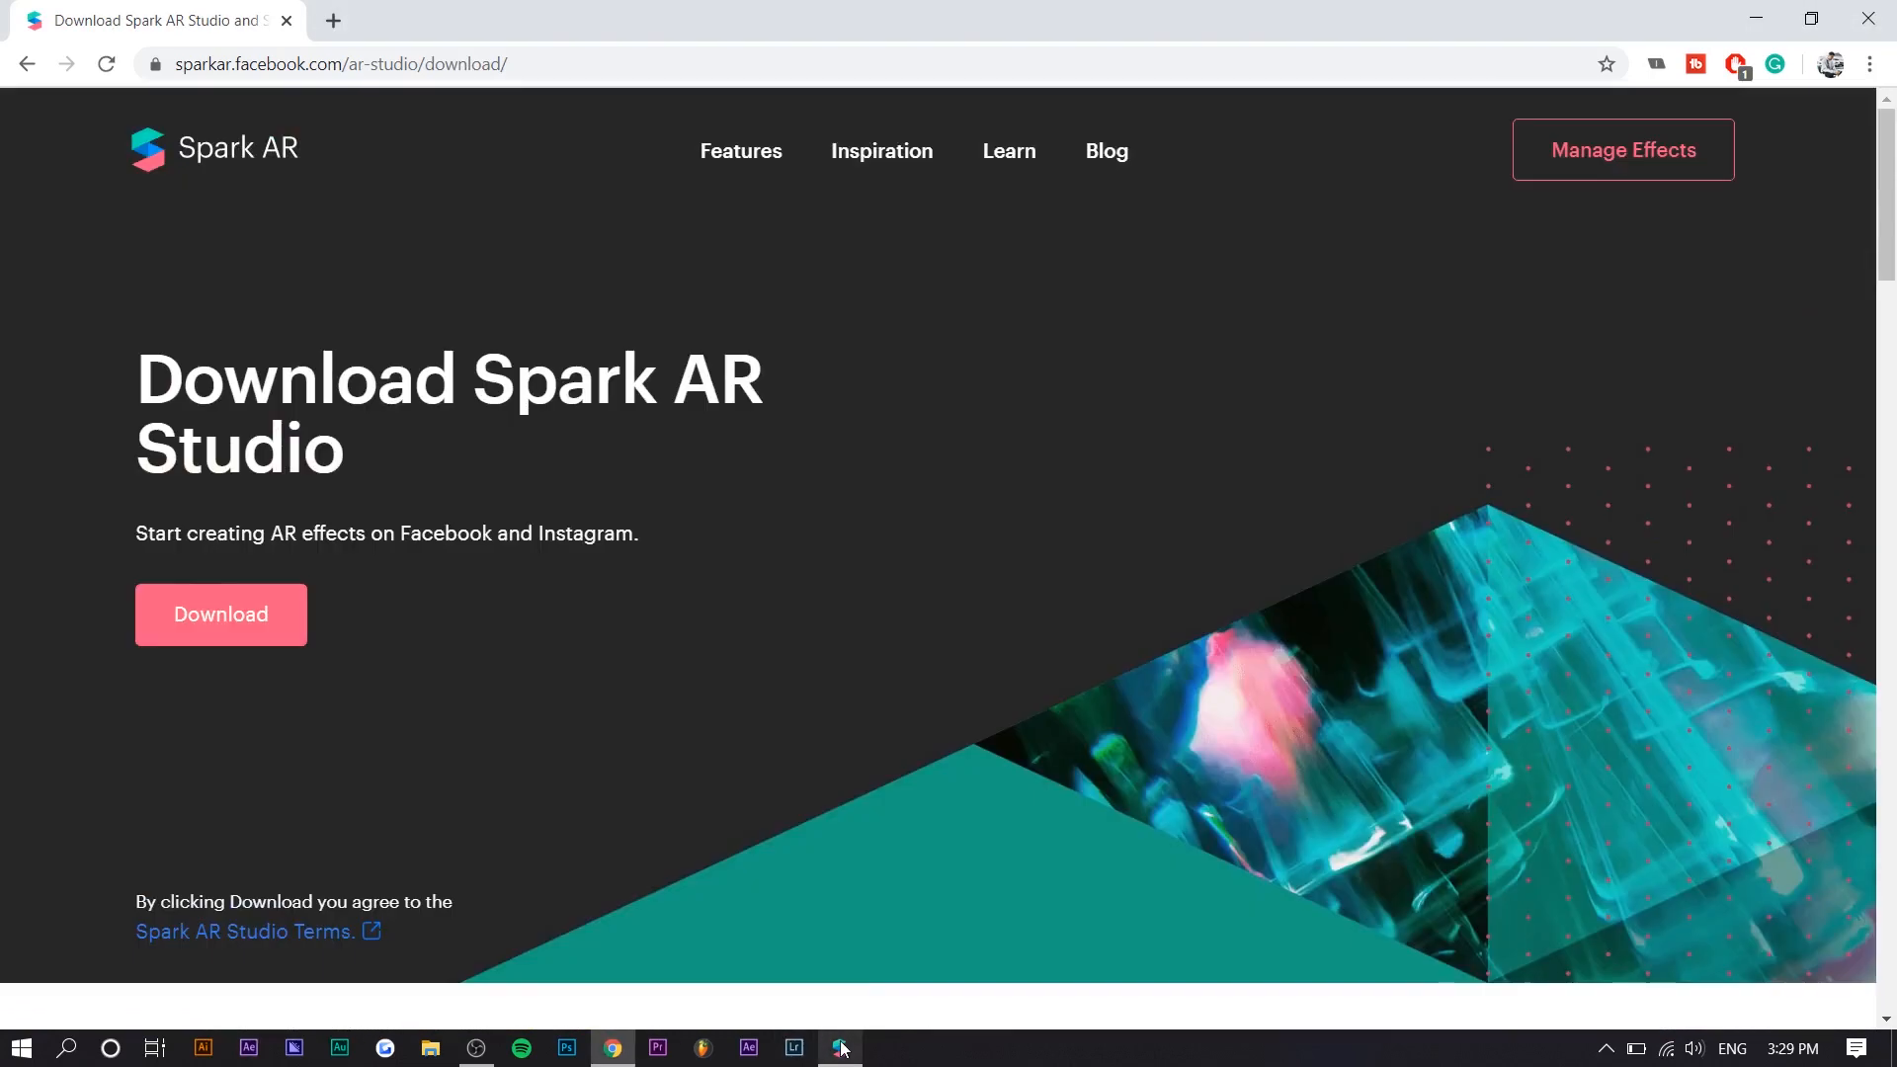
# Switch to Spark AR Studio and create a new project from the Face Mask template
pyautogui.click(840, 1047)
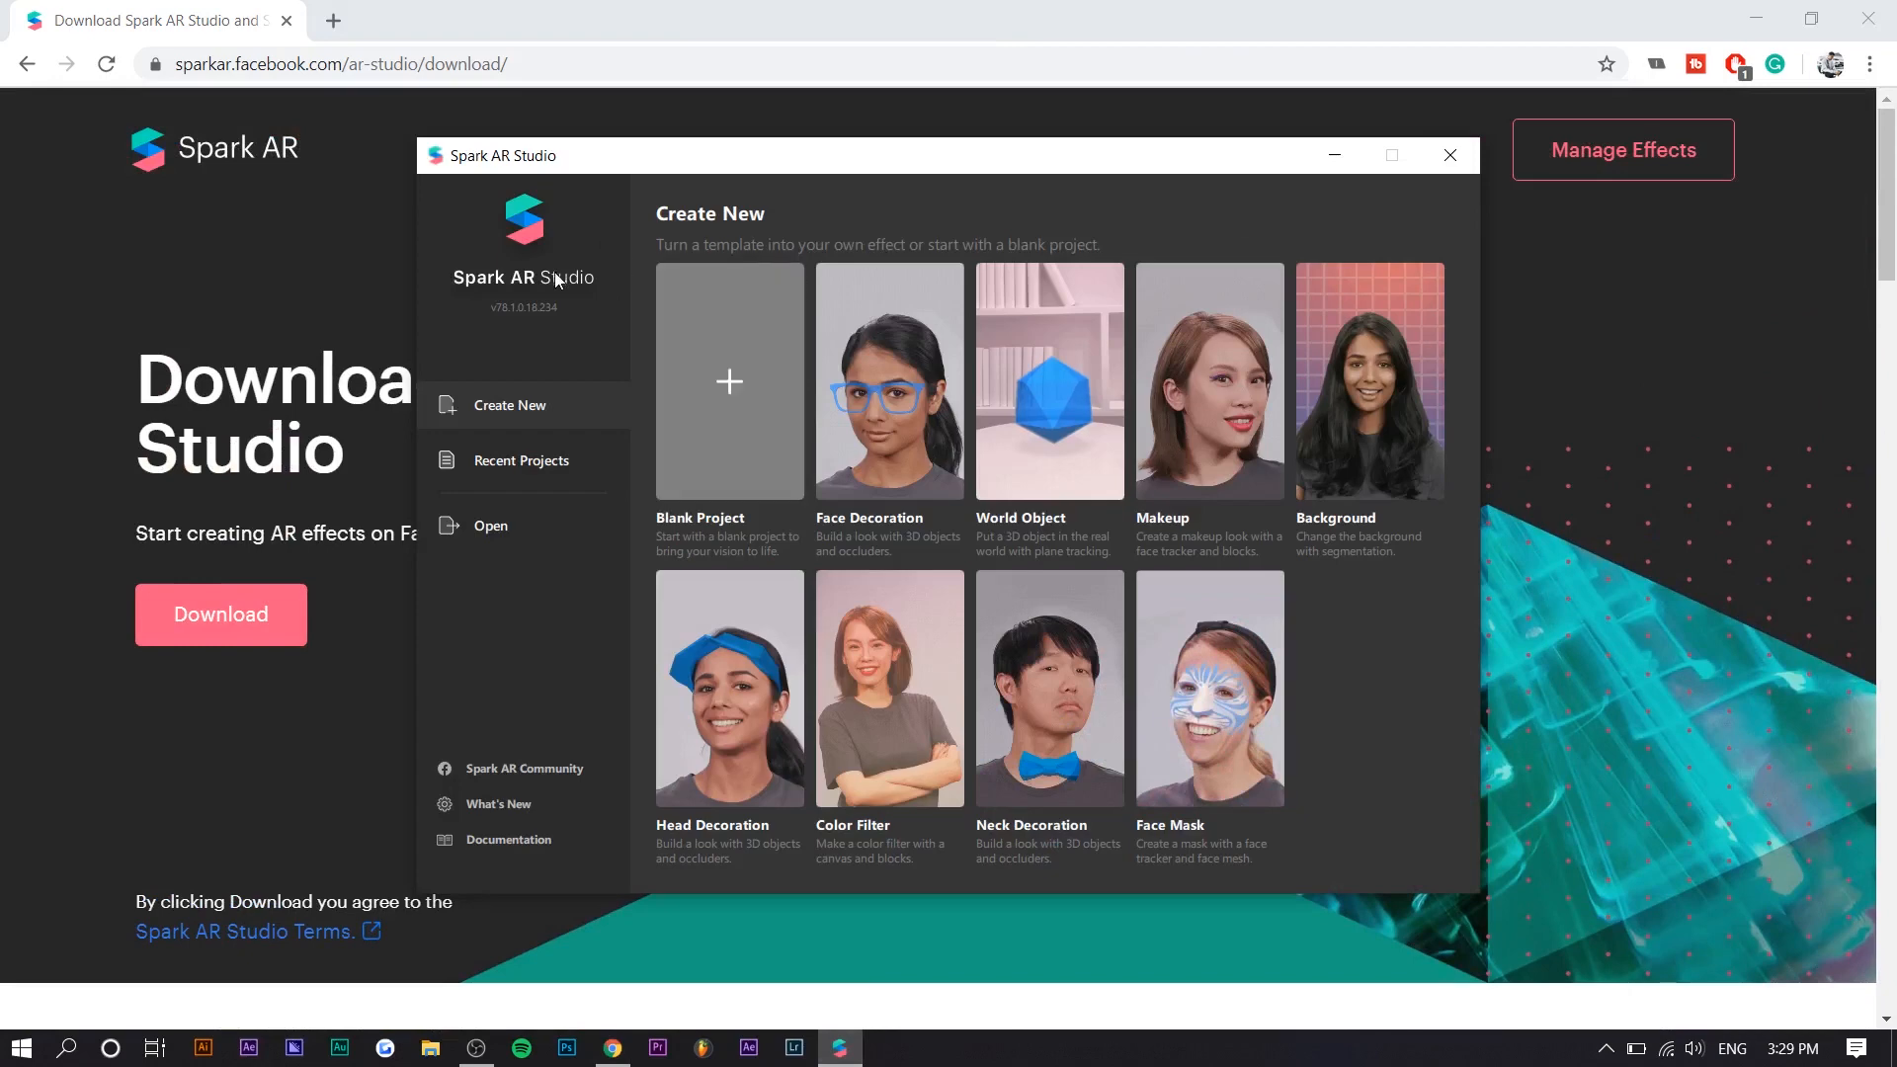
pyautogui.moveTo(744, 159); pyautogui.dragTo(692, 159)
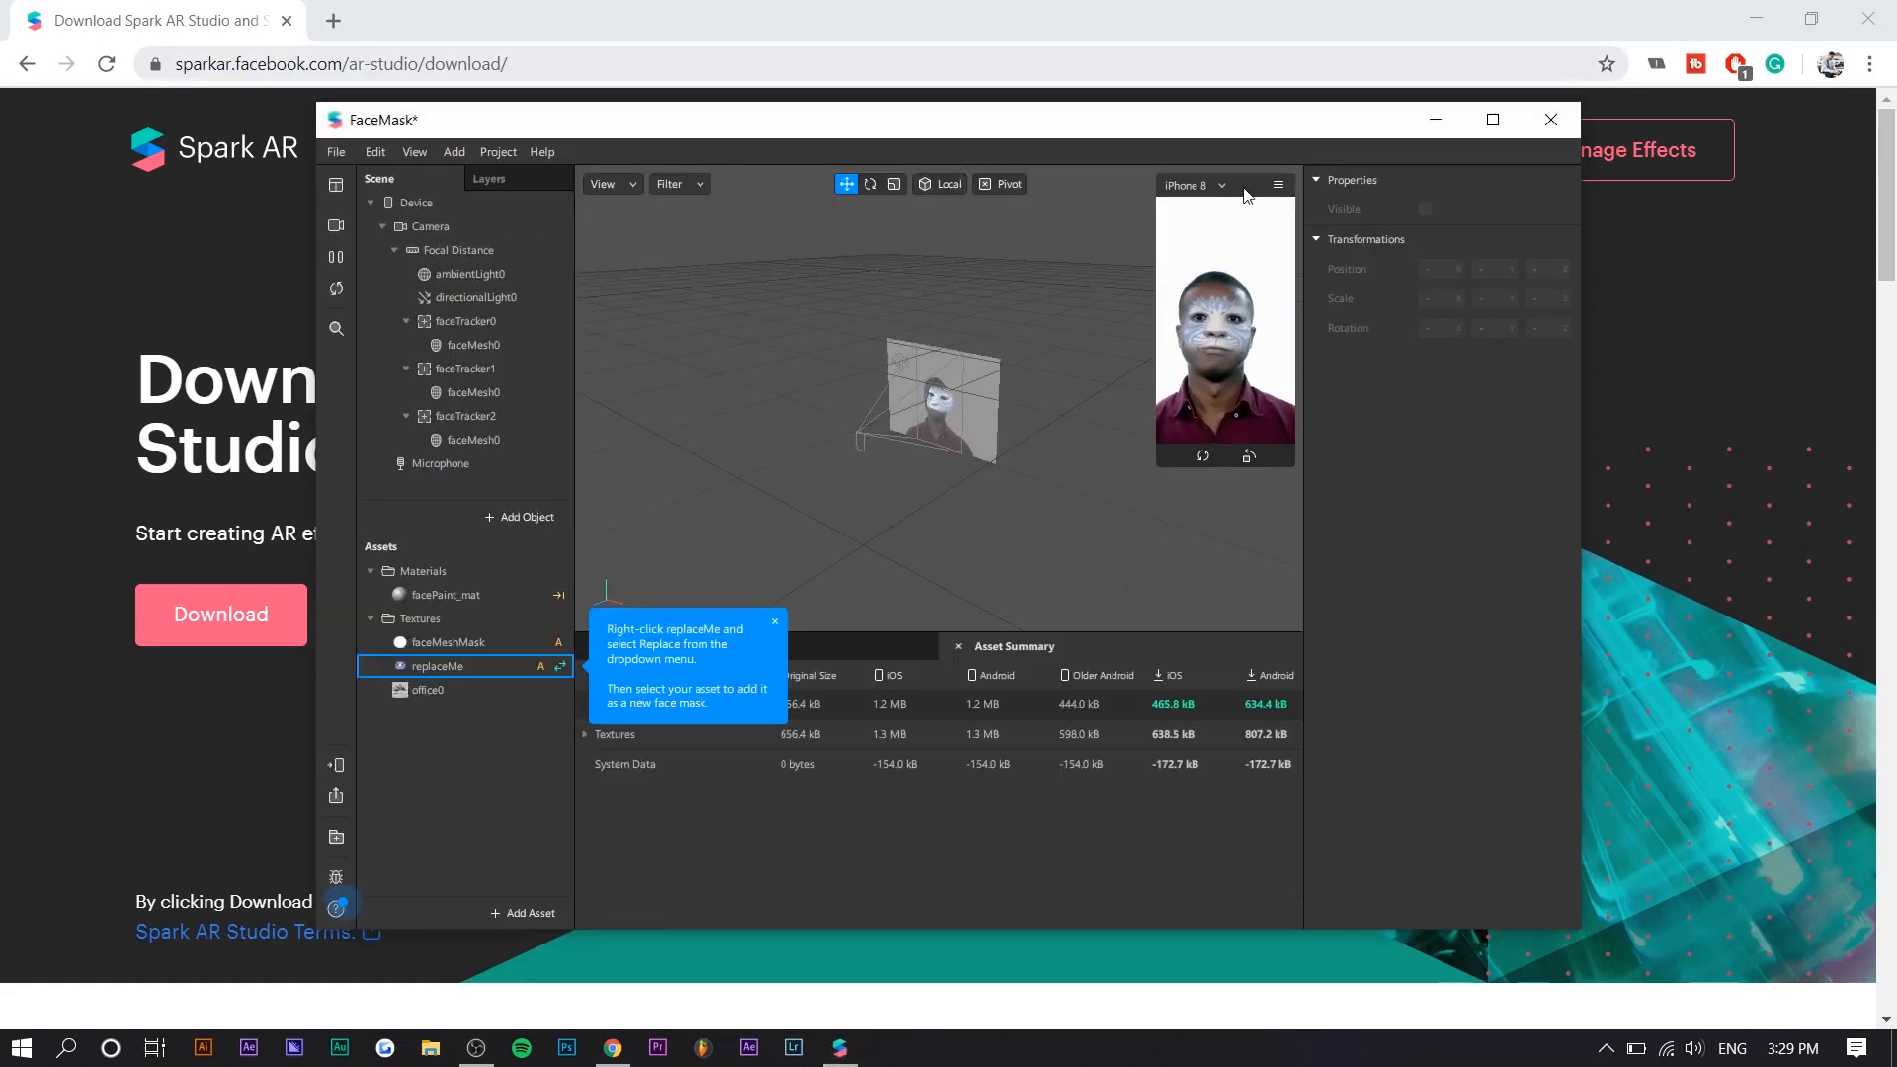
# Preview the face mask on several of the real-time simulation faces and on the integrated webcam
pyautogui.click(336, 225)
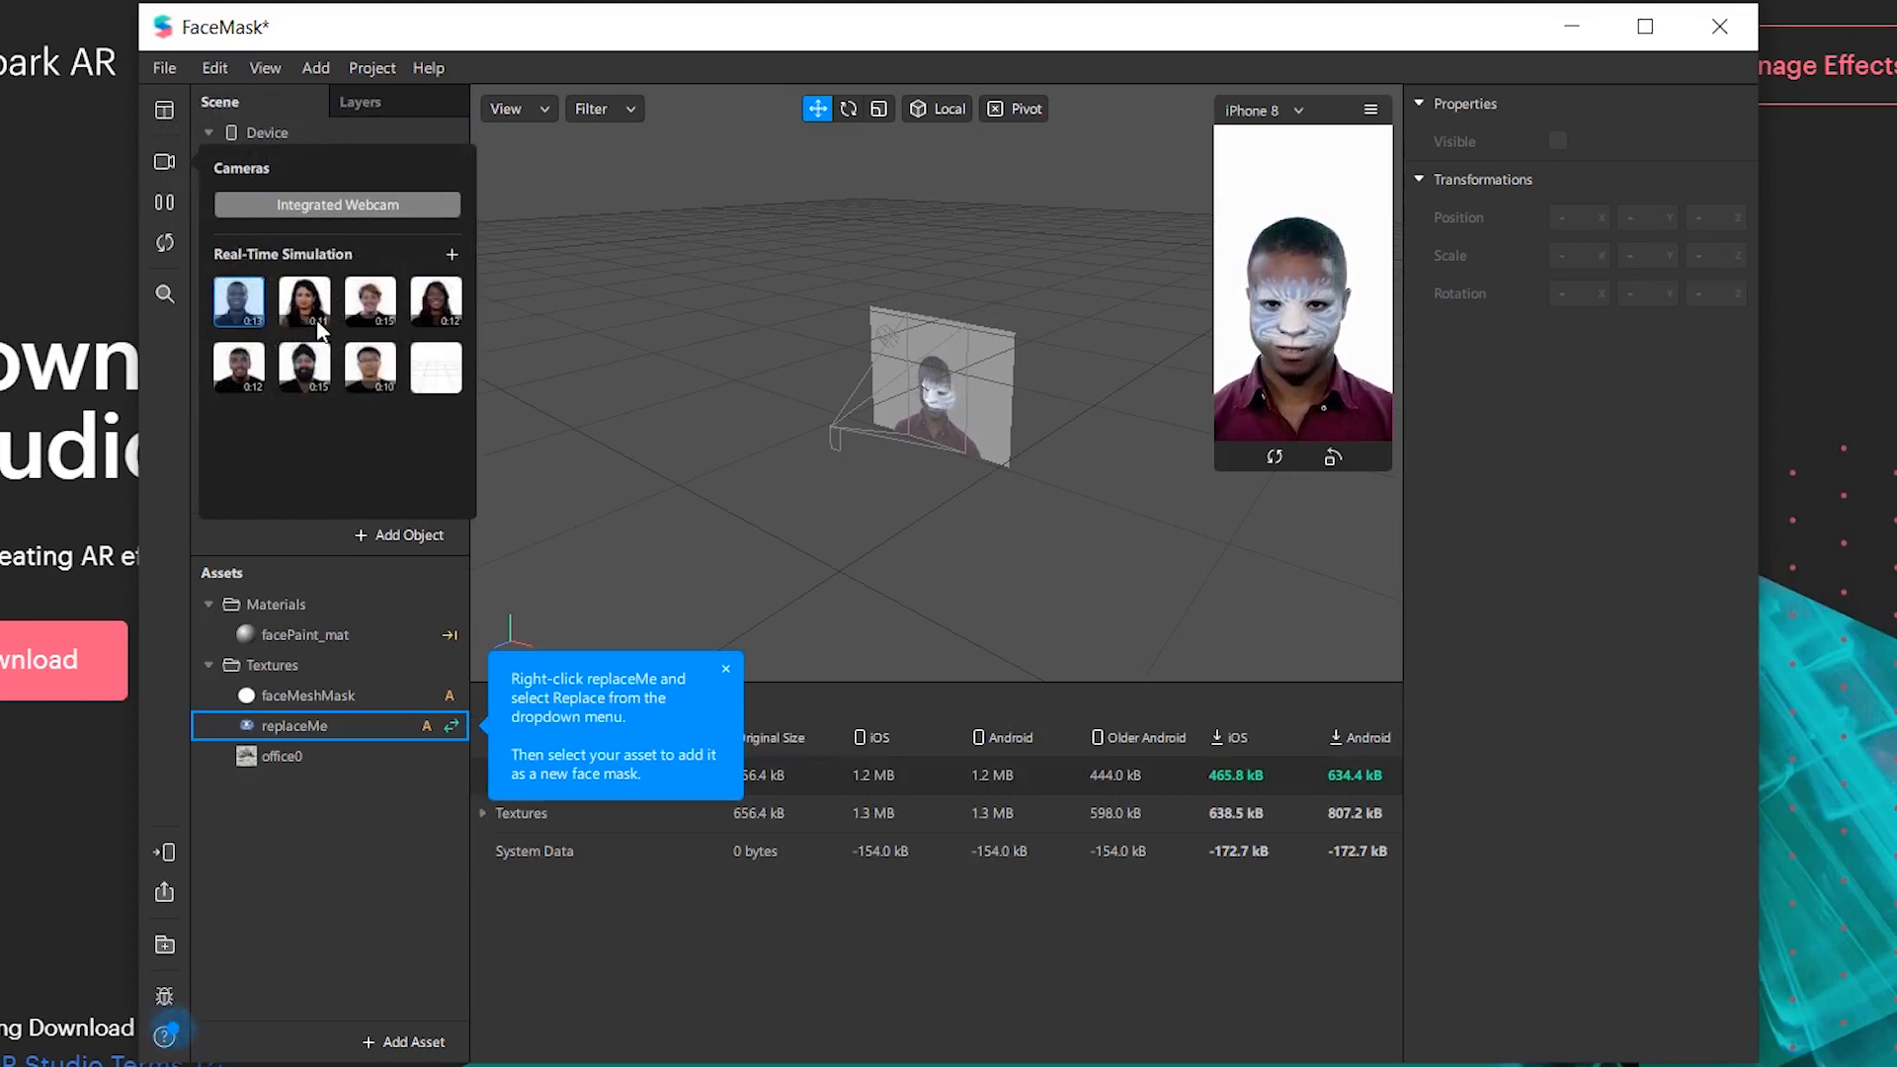
pyautogui.click(314, 314)
pyautogui.click(364, 310)
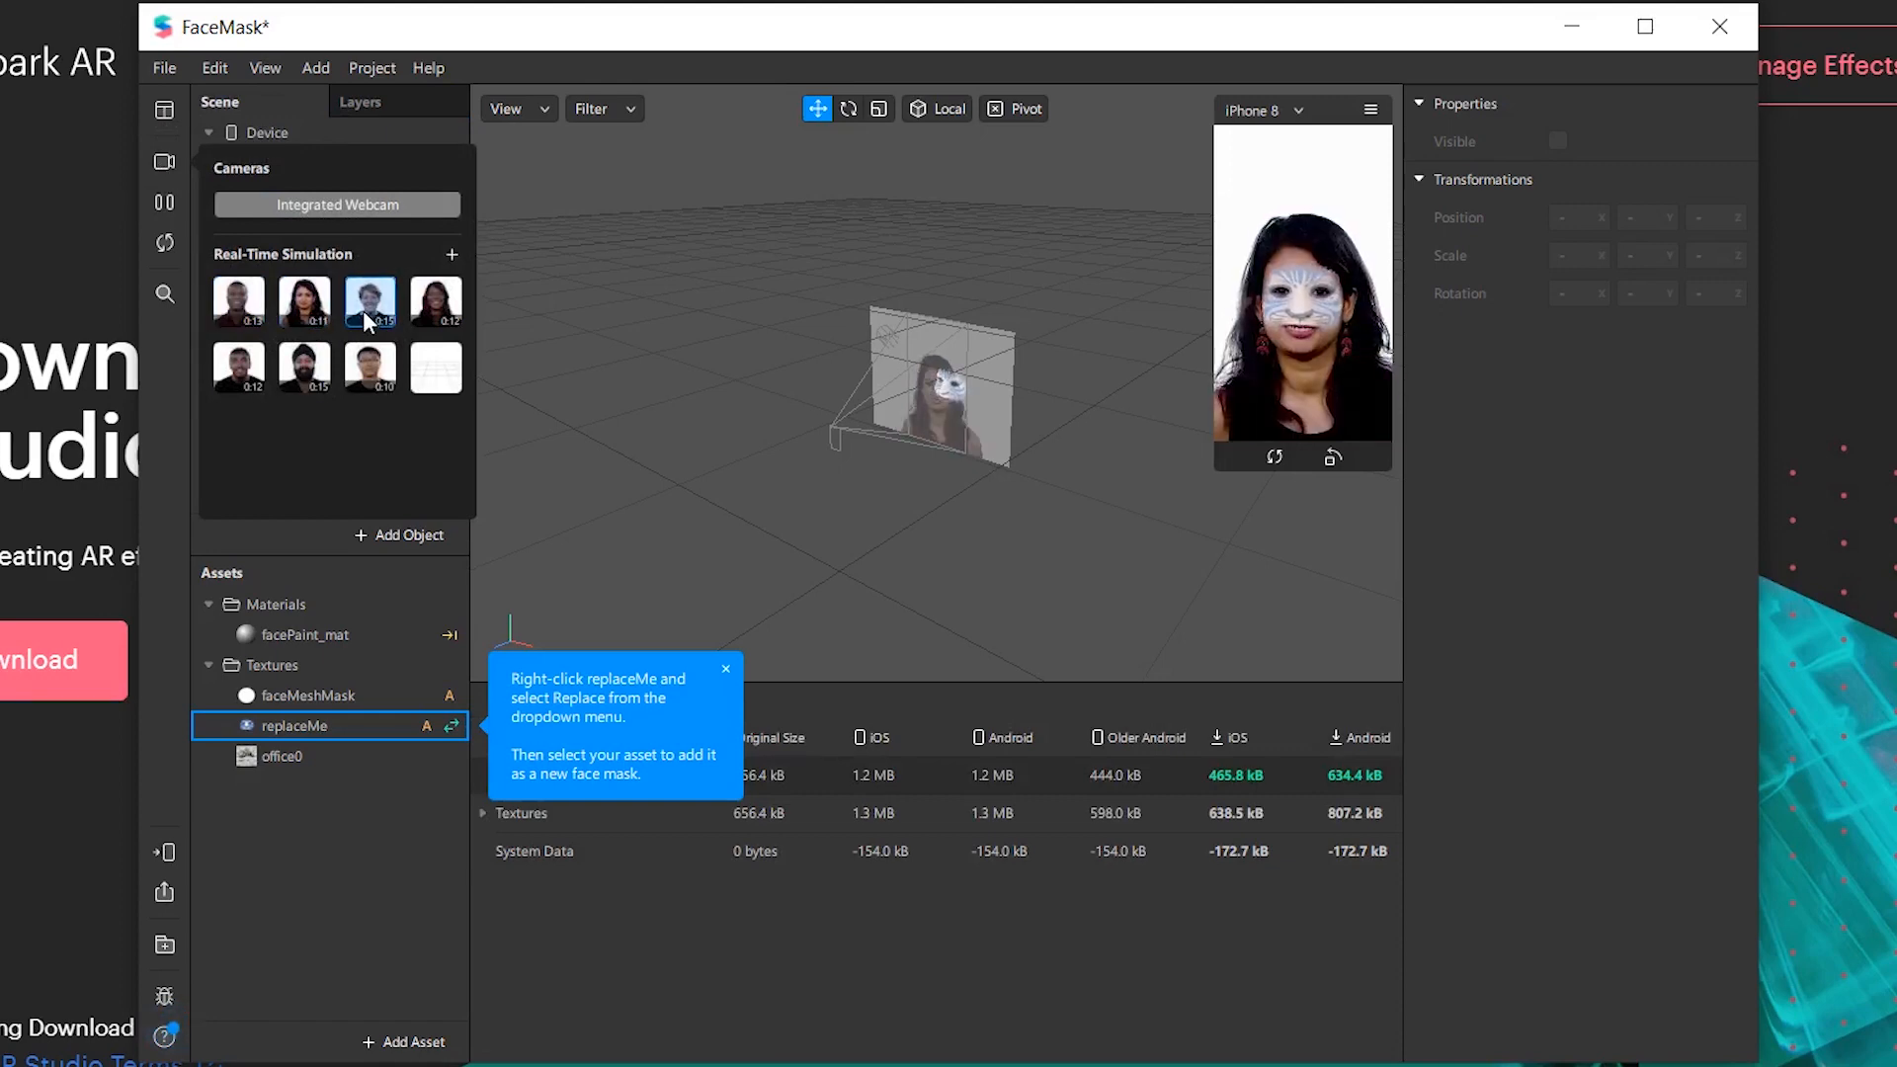
pyautogui.click(370, 366)
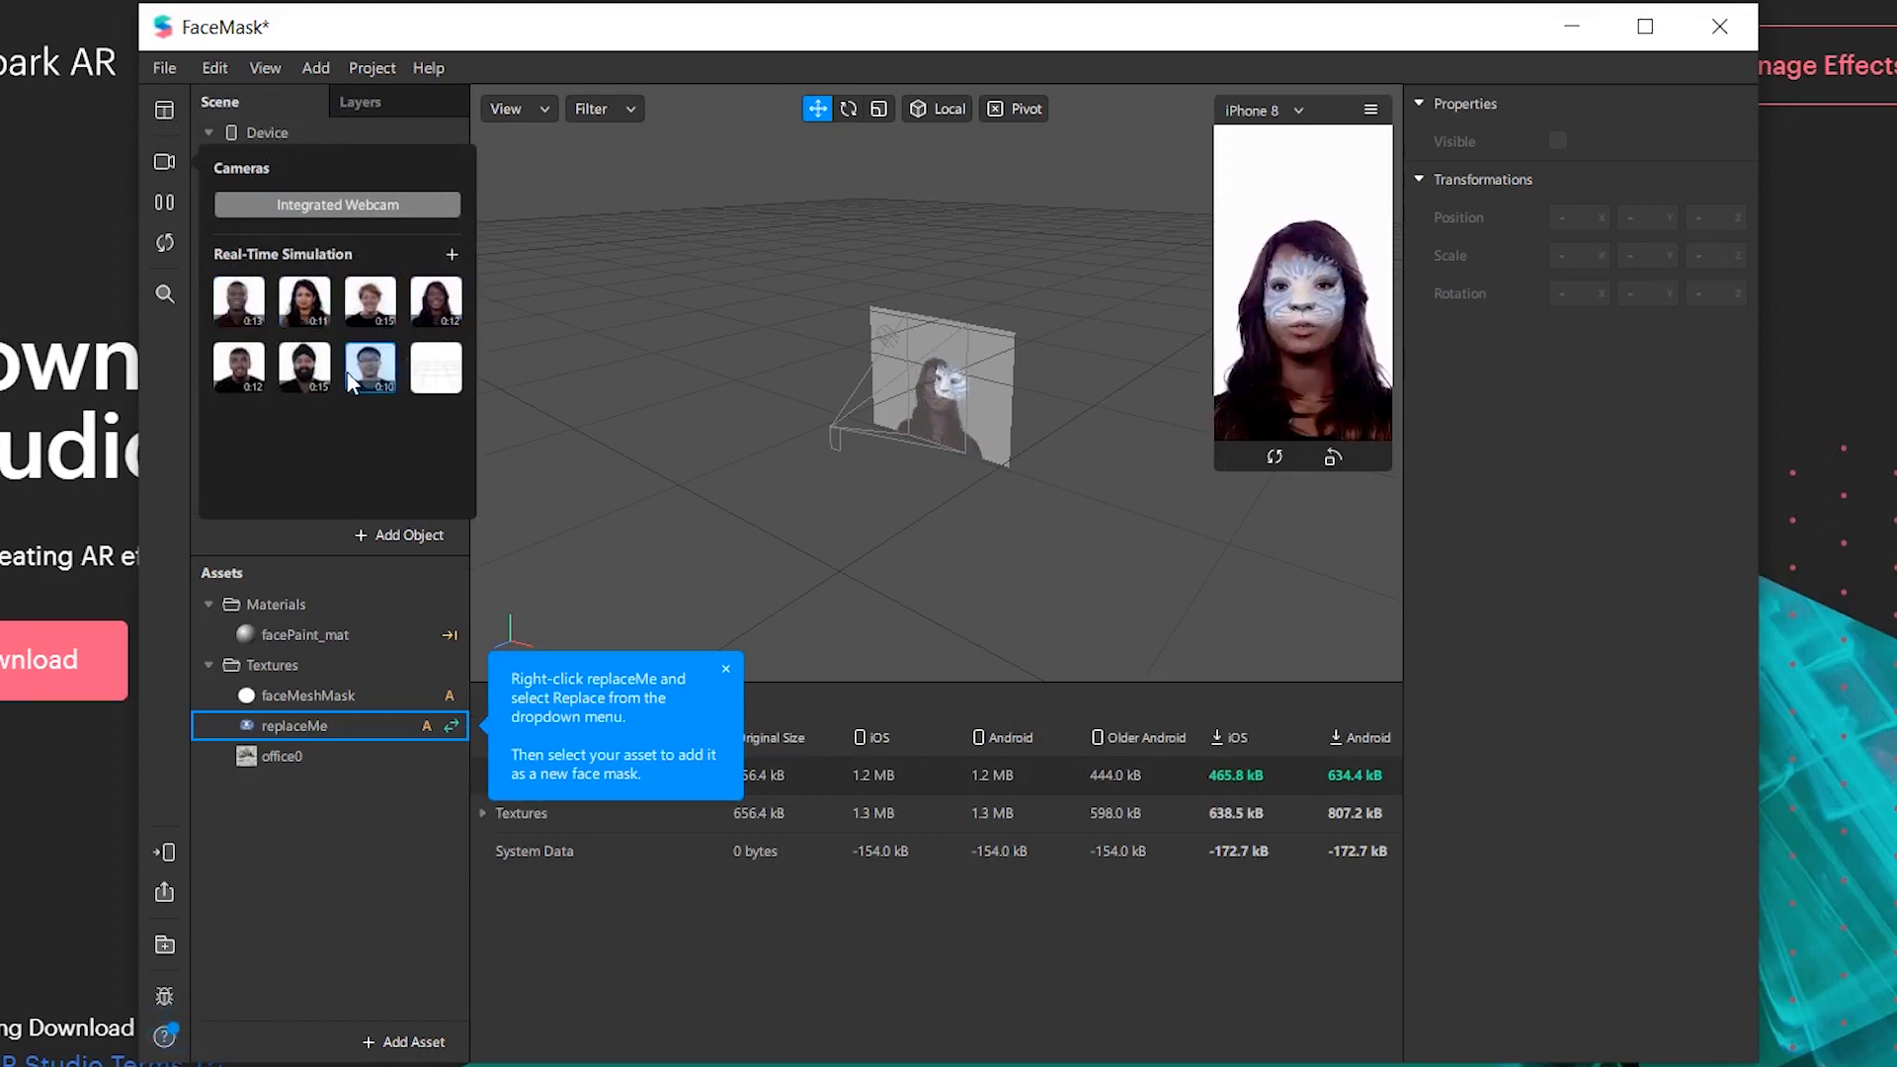
pyautogui.click(310, 377)
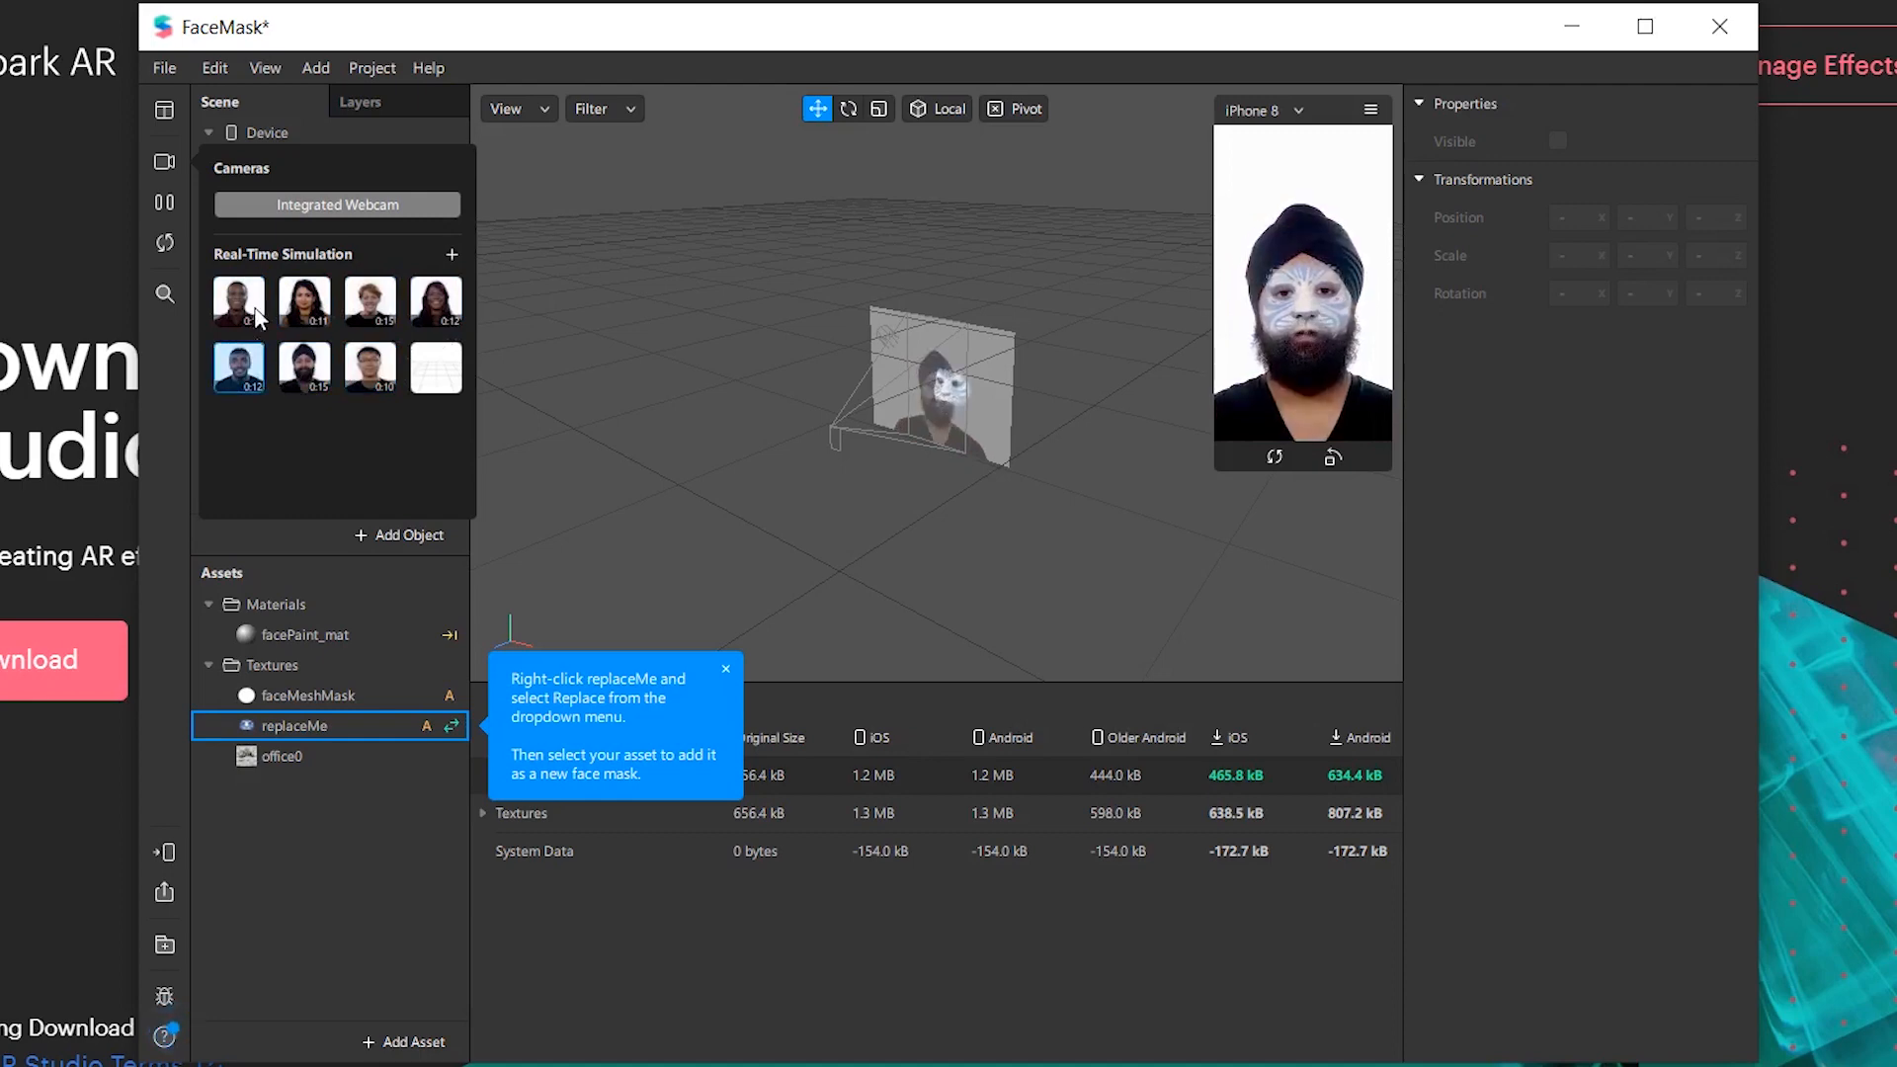
pyautogui.click(324, 202)
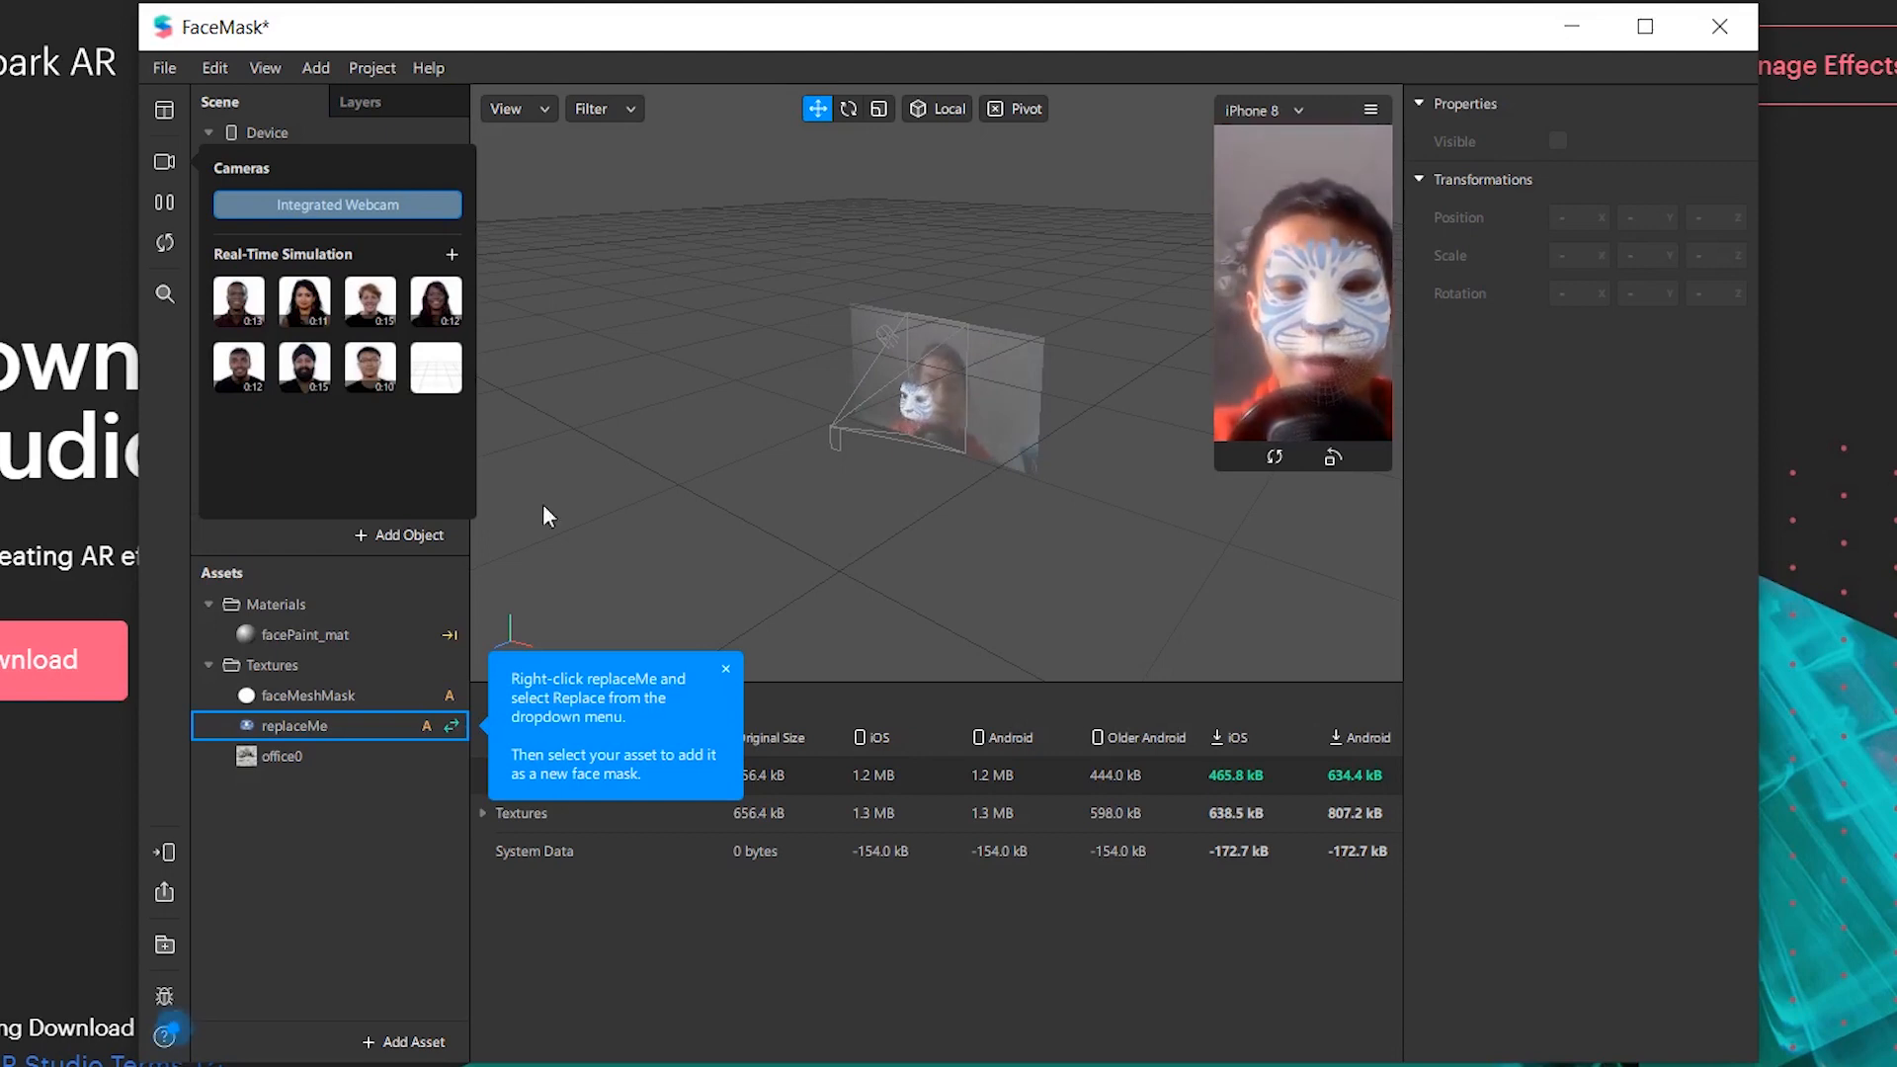
pyautogui.click(303, 371)
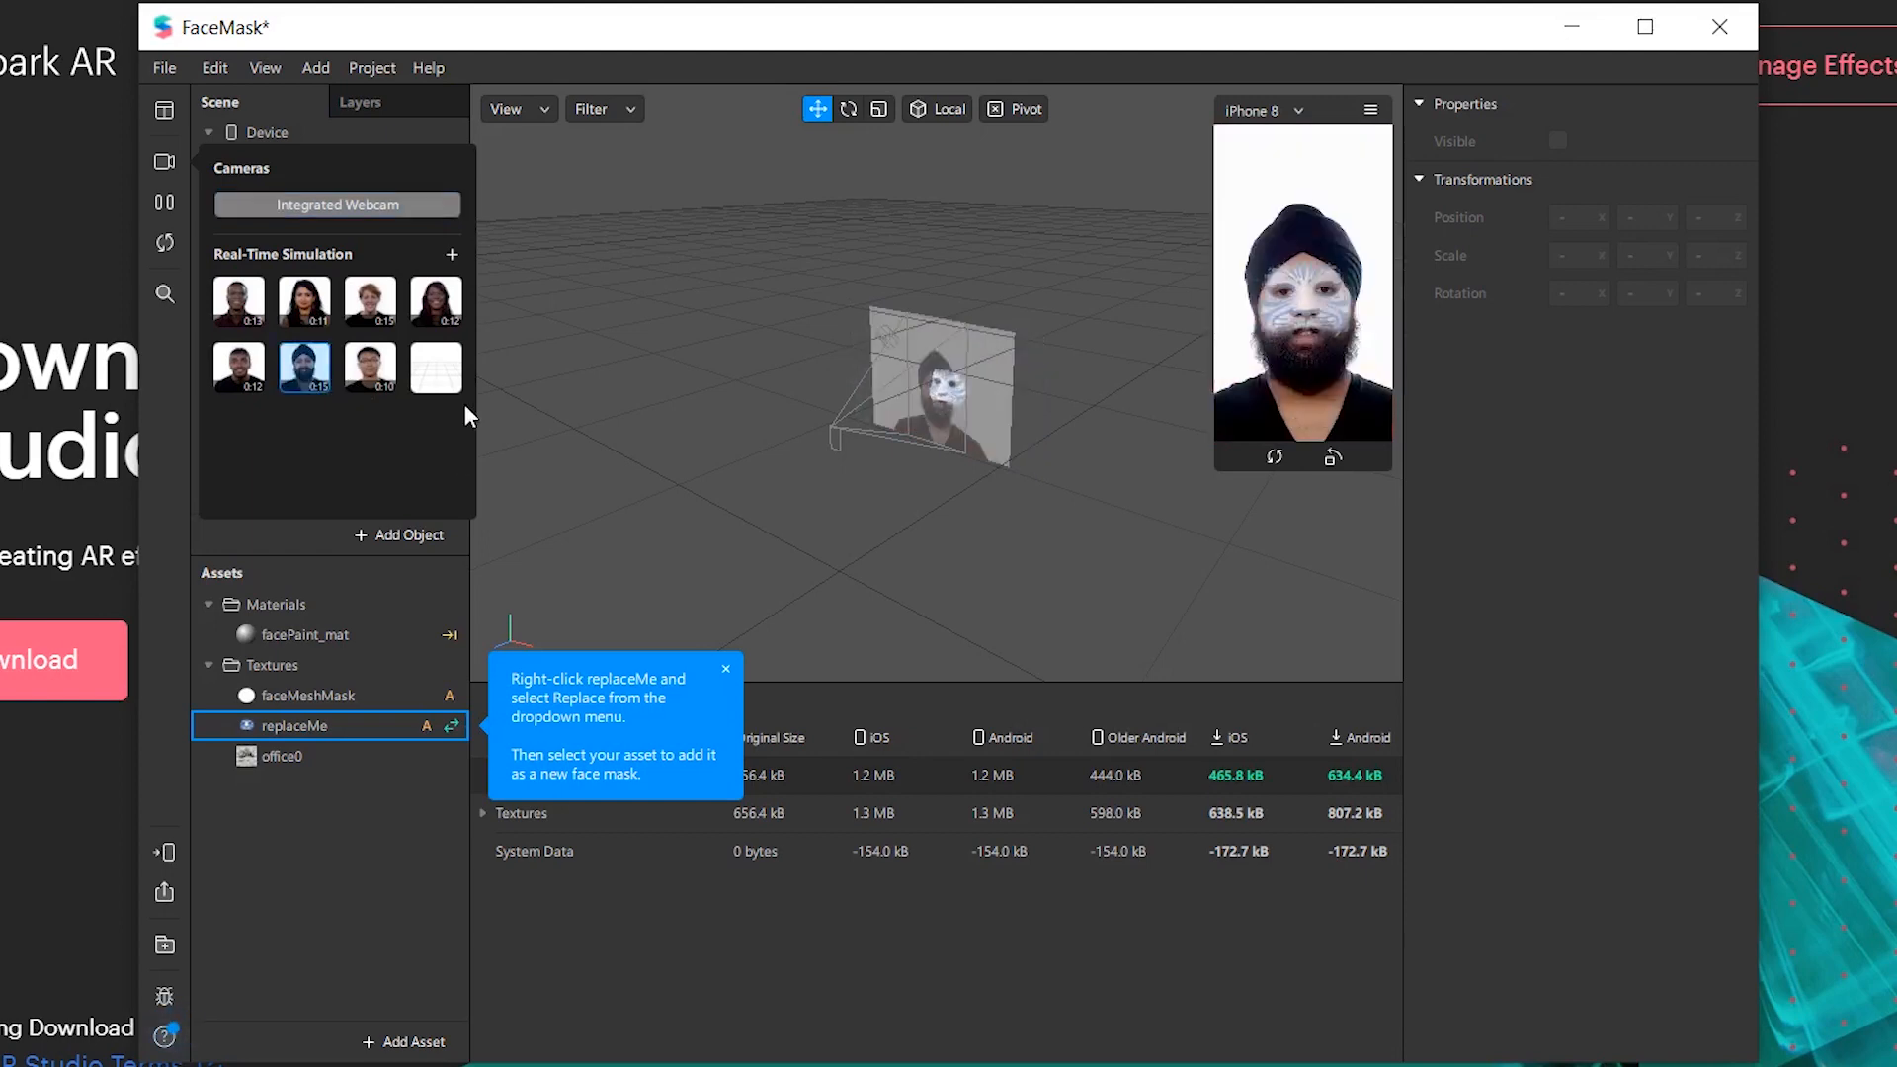
pyautogui.click(378, 375)
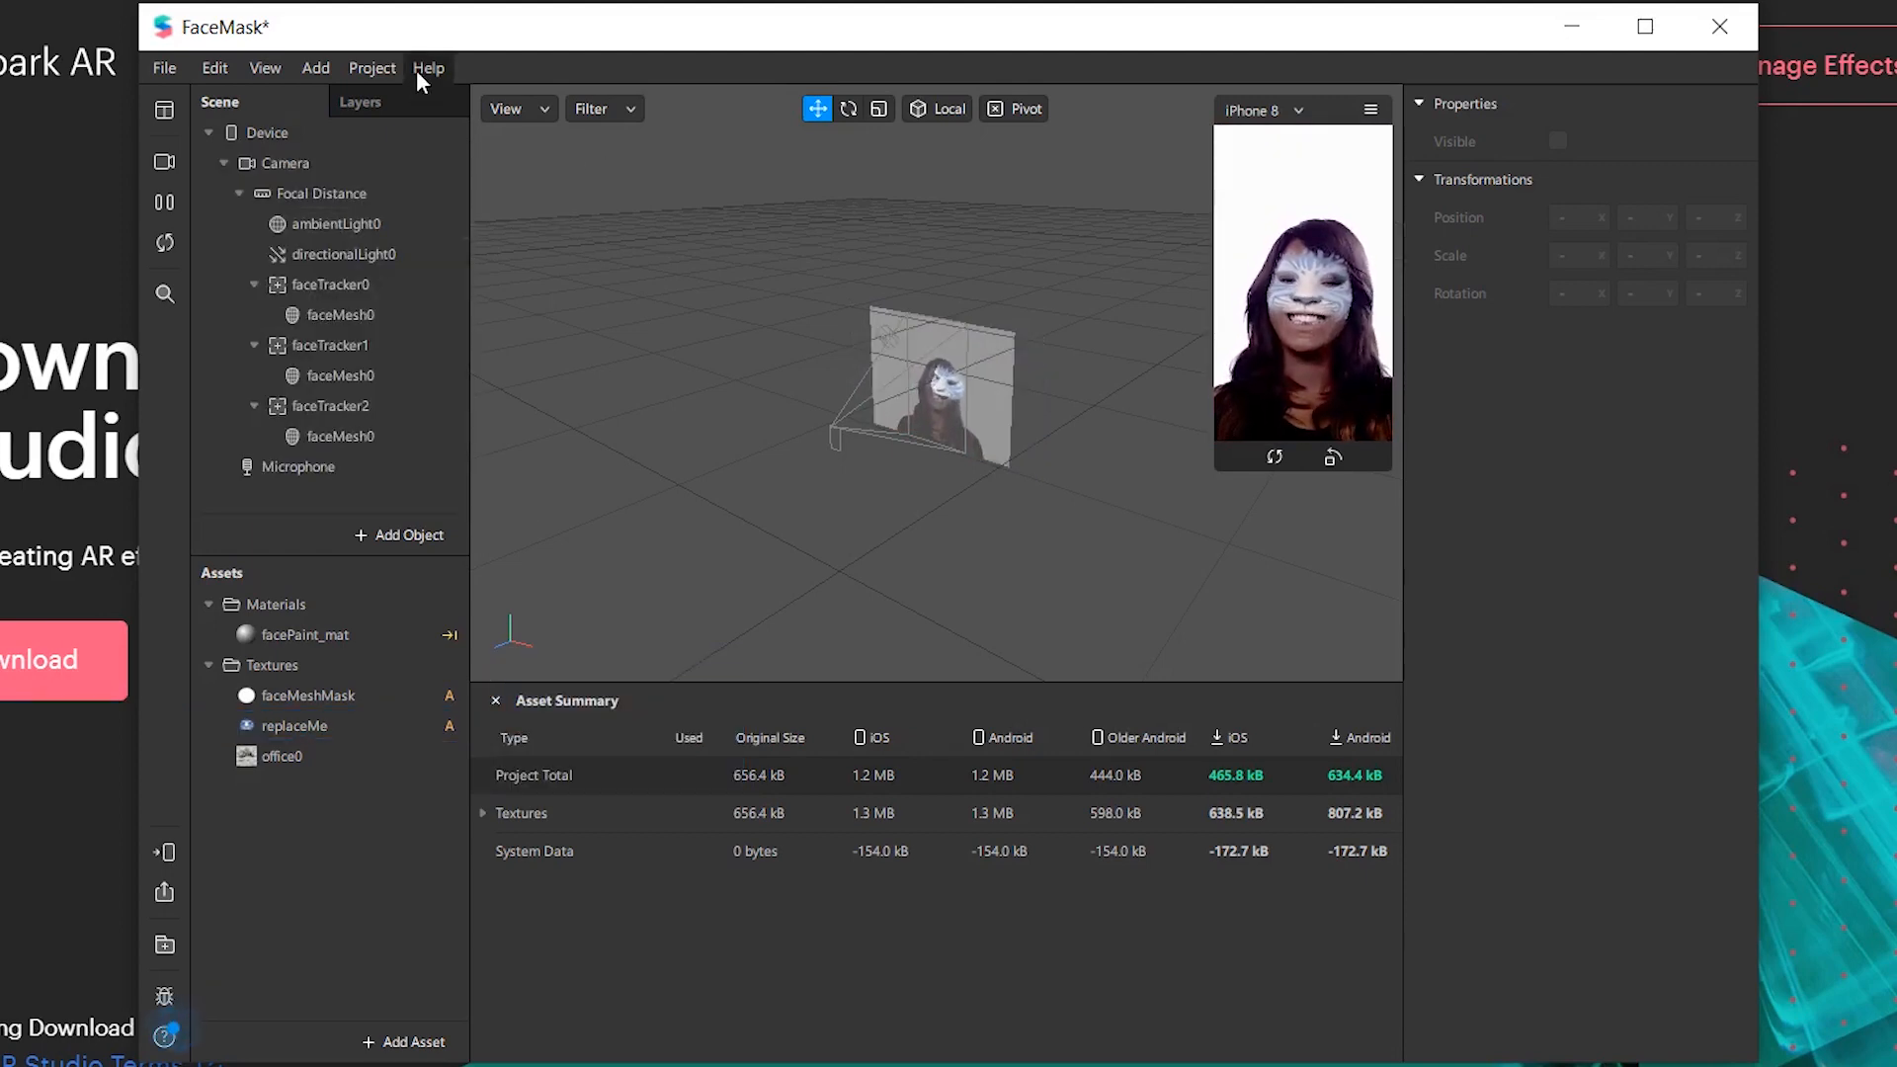
# Go from Spark AR Studio's help to the face assets documentation and download the Face Reference Assets
pyautogui.click(417, 69)
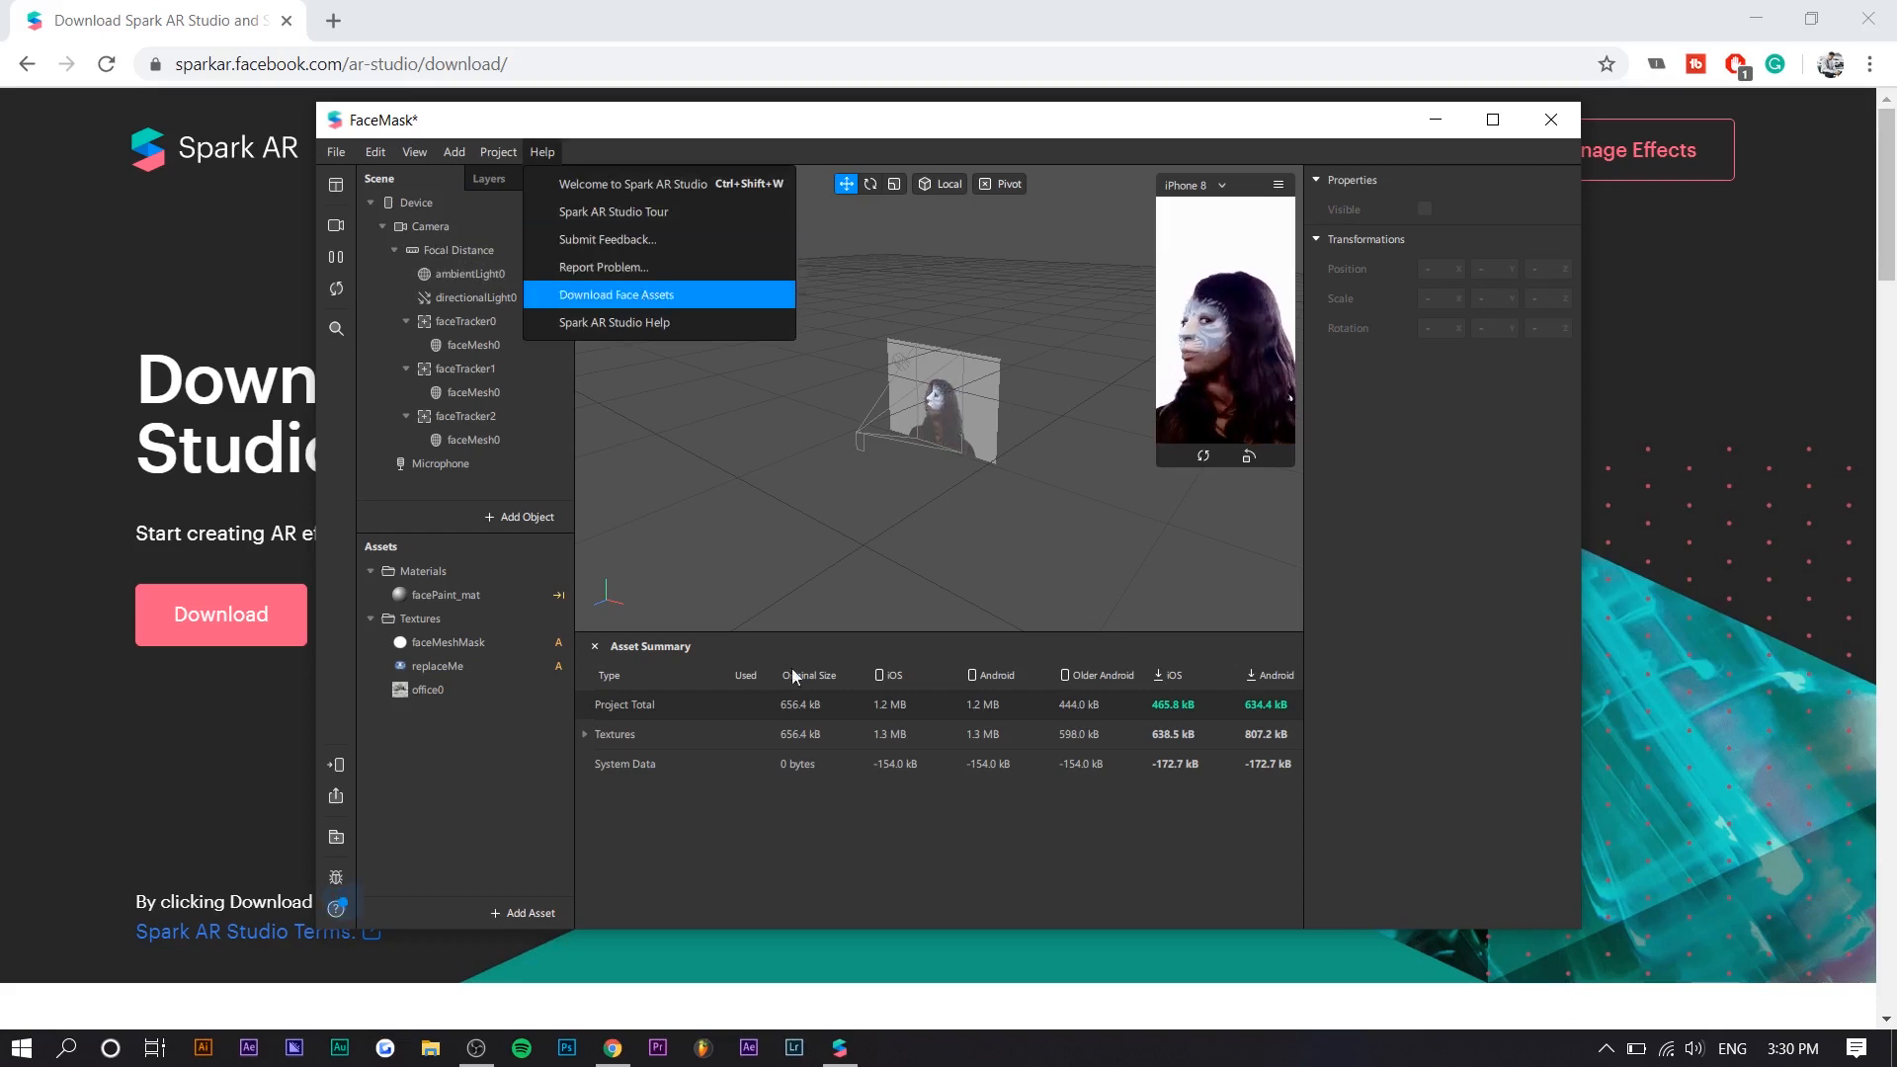
pyautogui.click(642, 294)
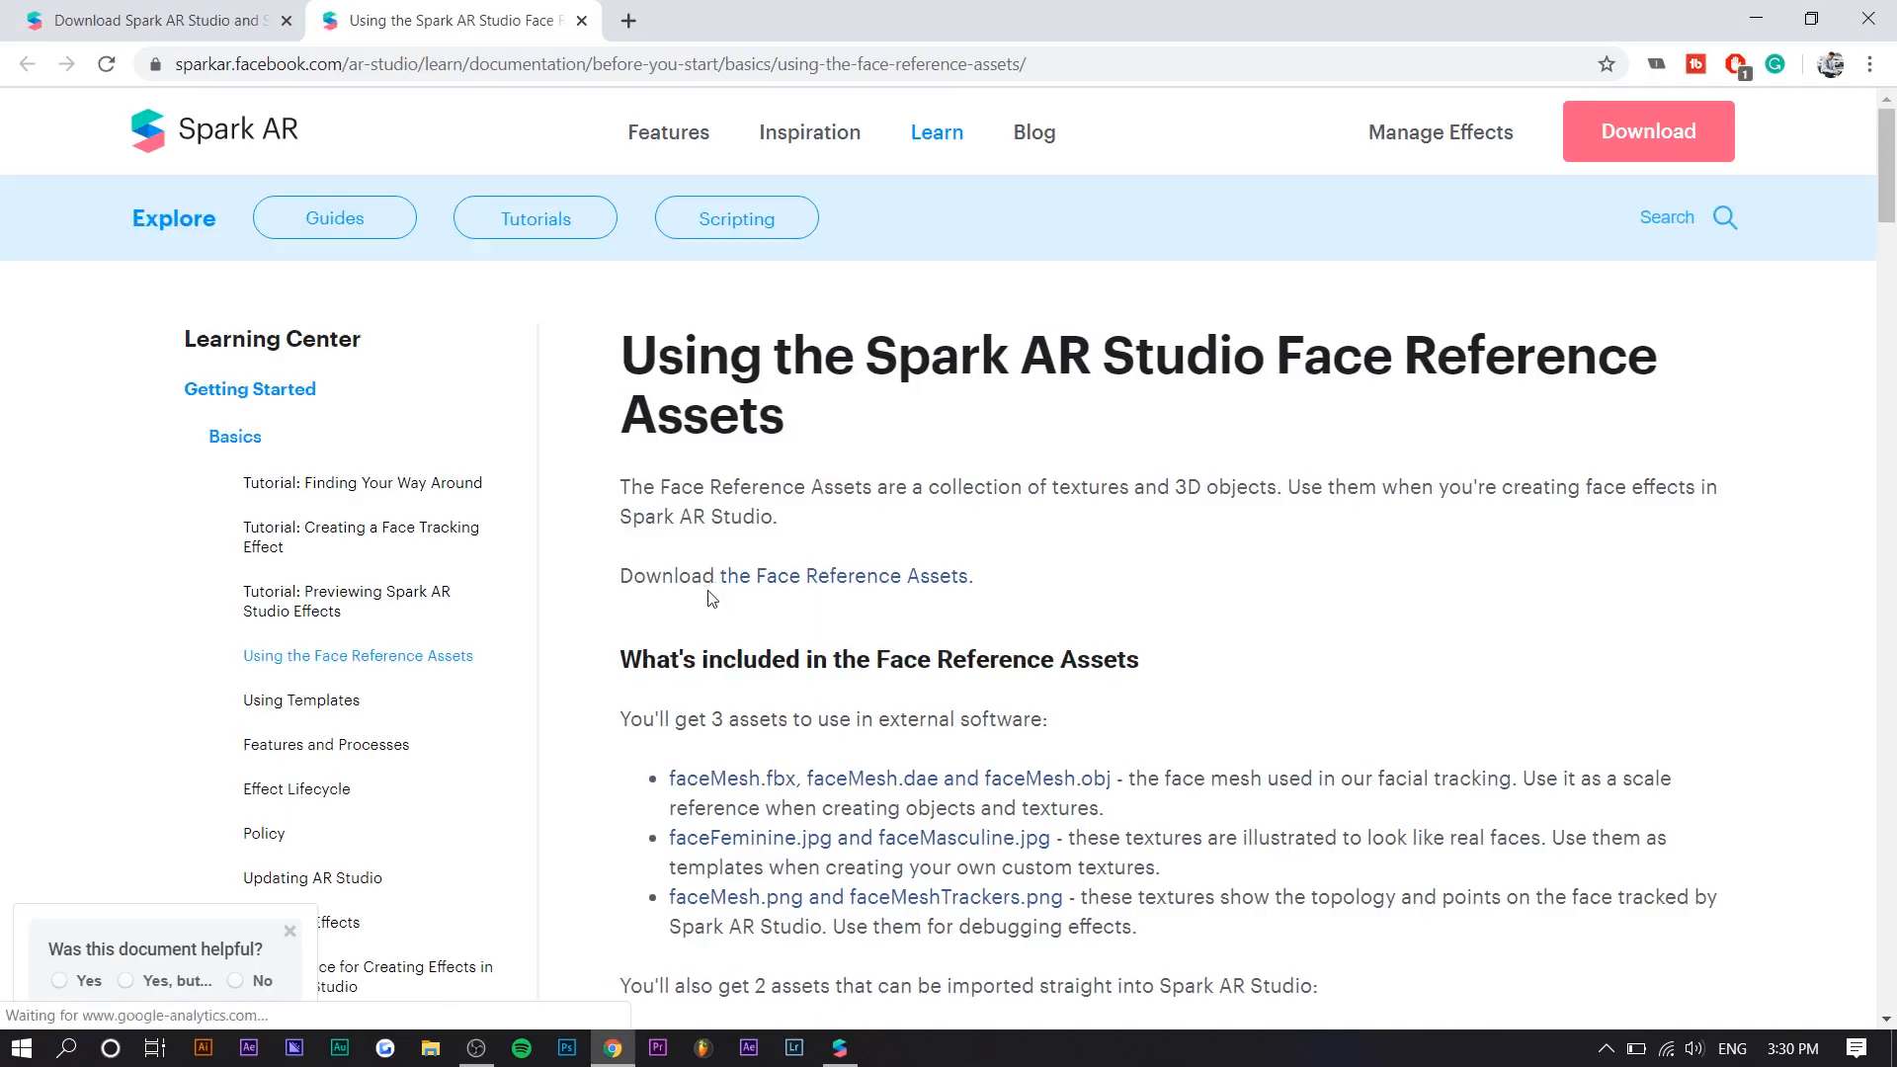
pyautogui.scroll(-4, 709, 596)
pyautogui.scroll(2, 759, 457)
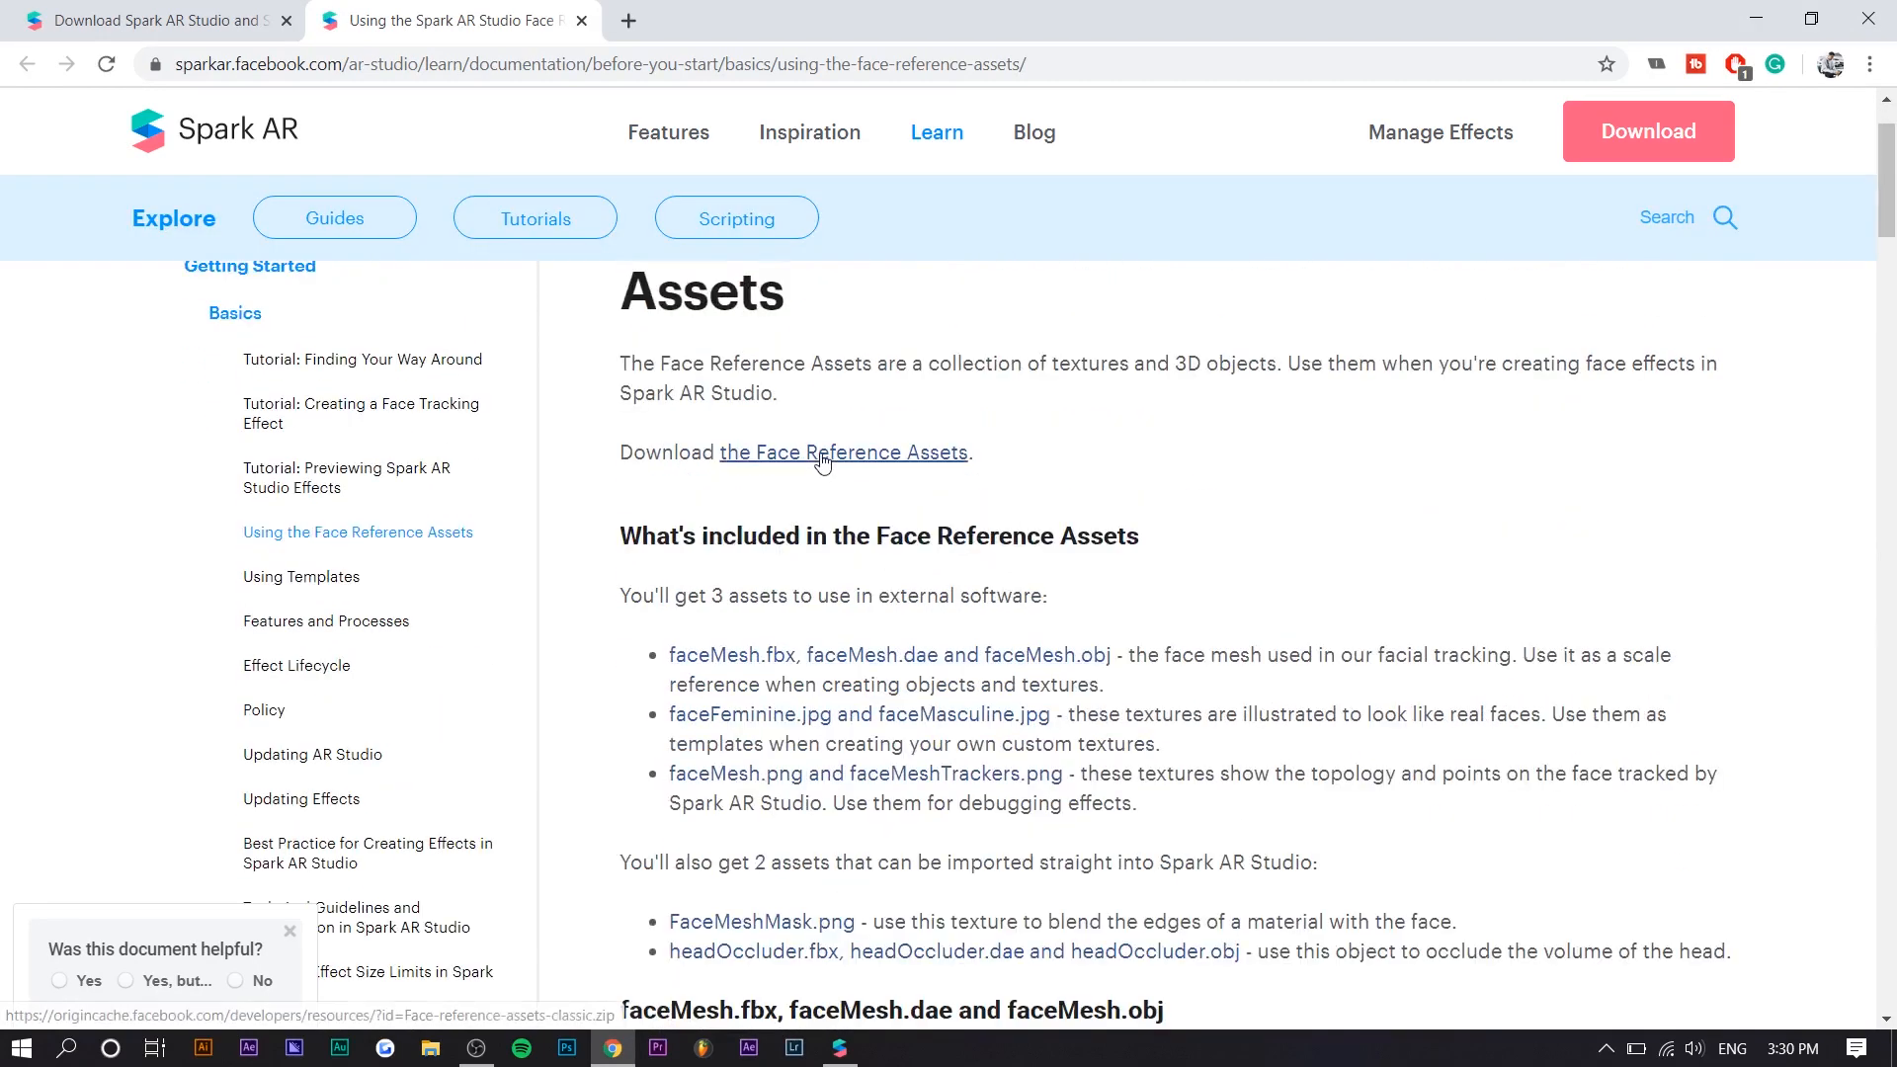
pyautogui.click(757, 462)
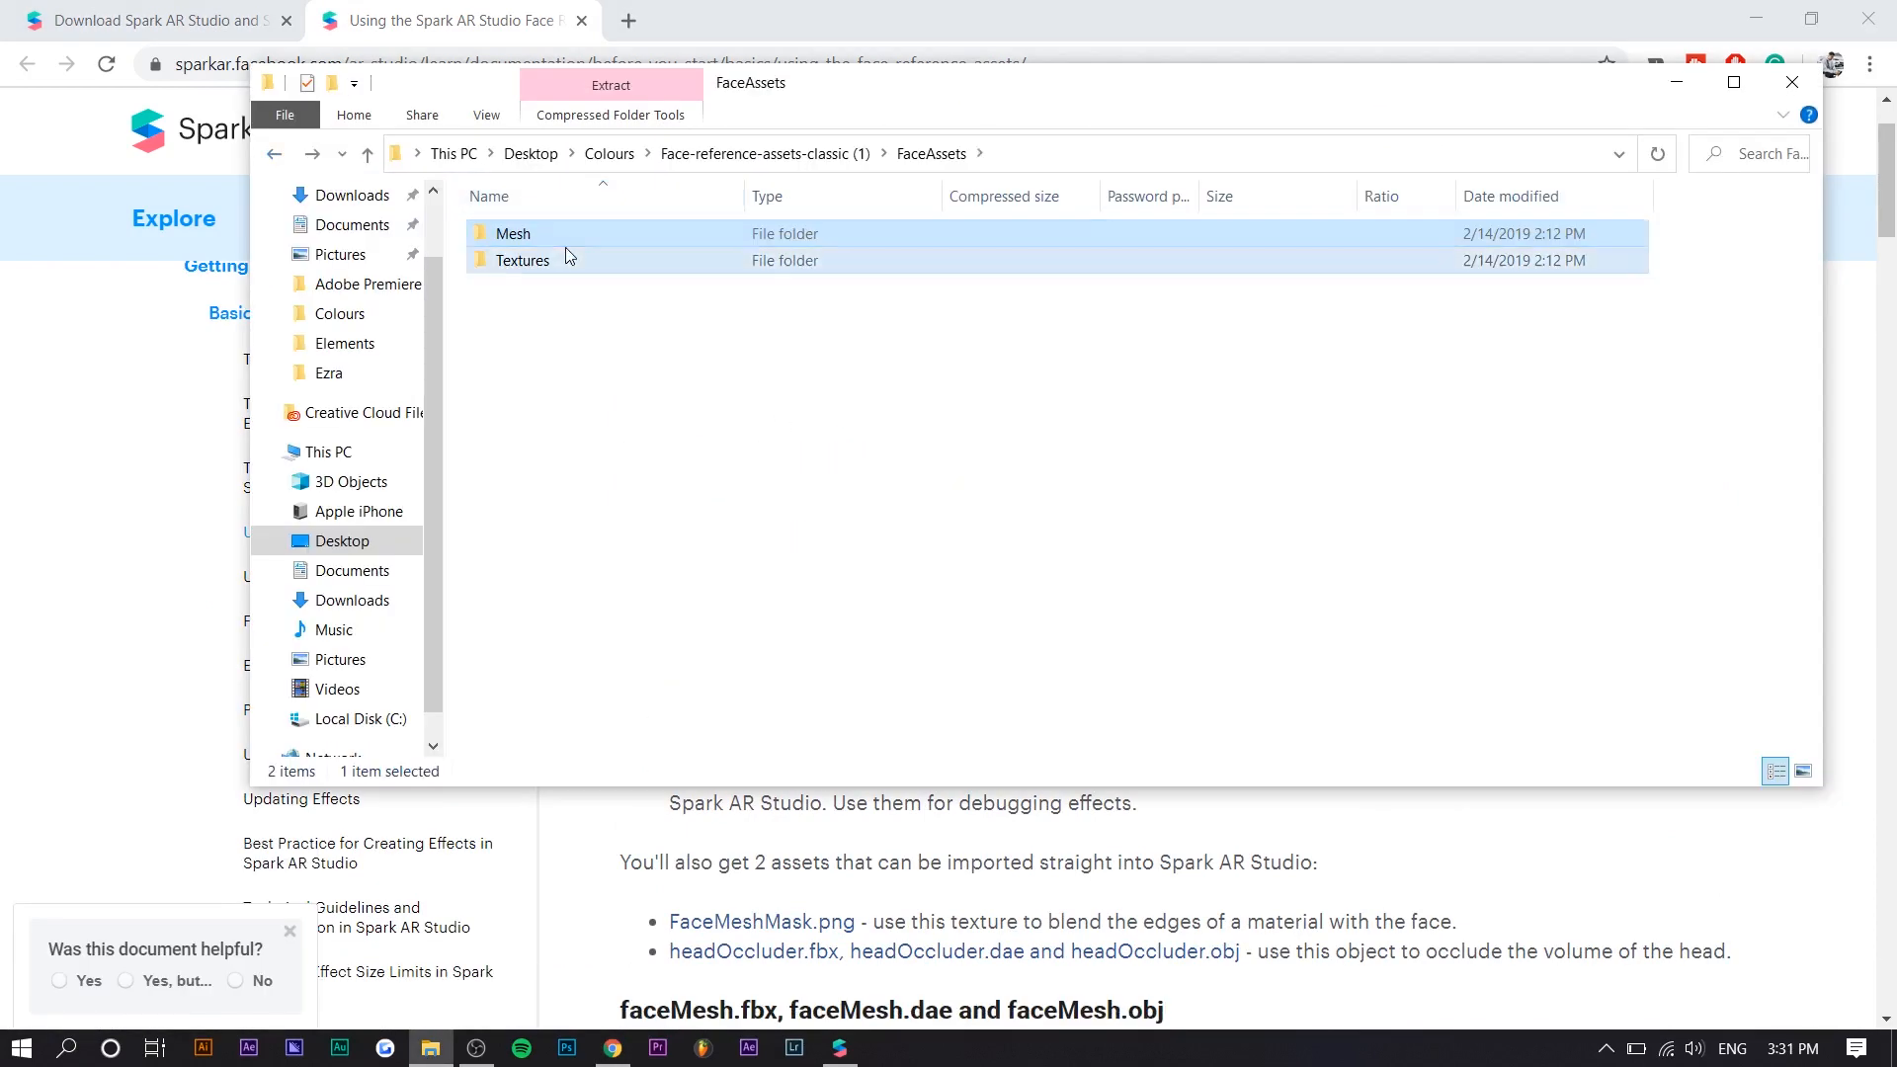
# Open the faceMasculine image from the Textures folder of the downloaded face assets
pyautogui.doubleClick(565, 257)
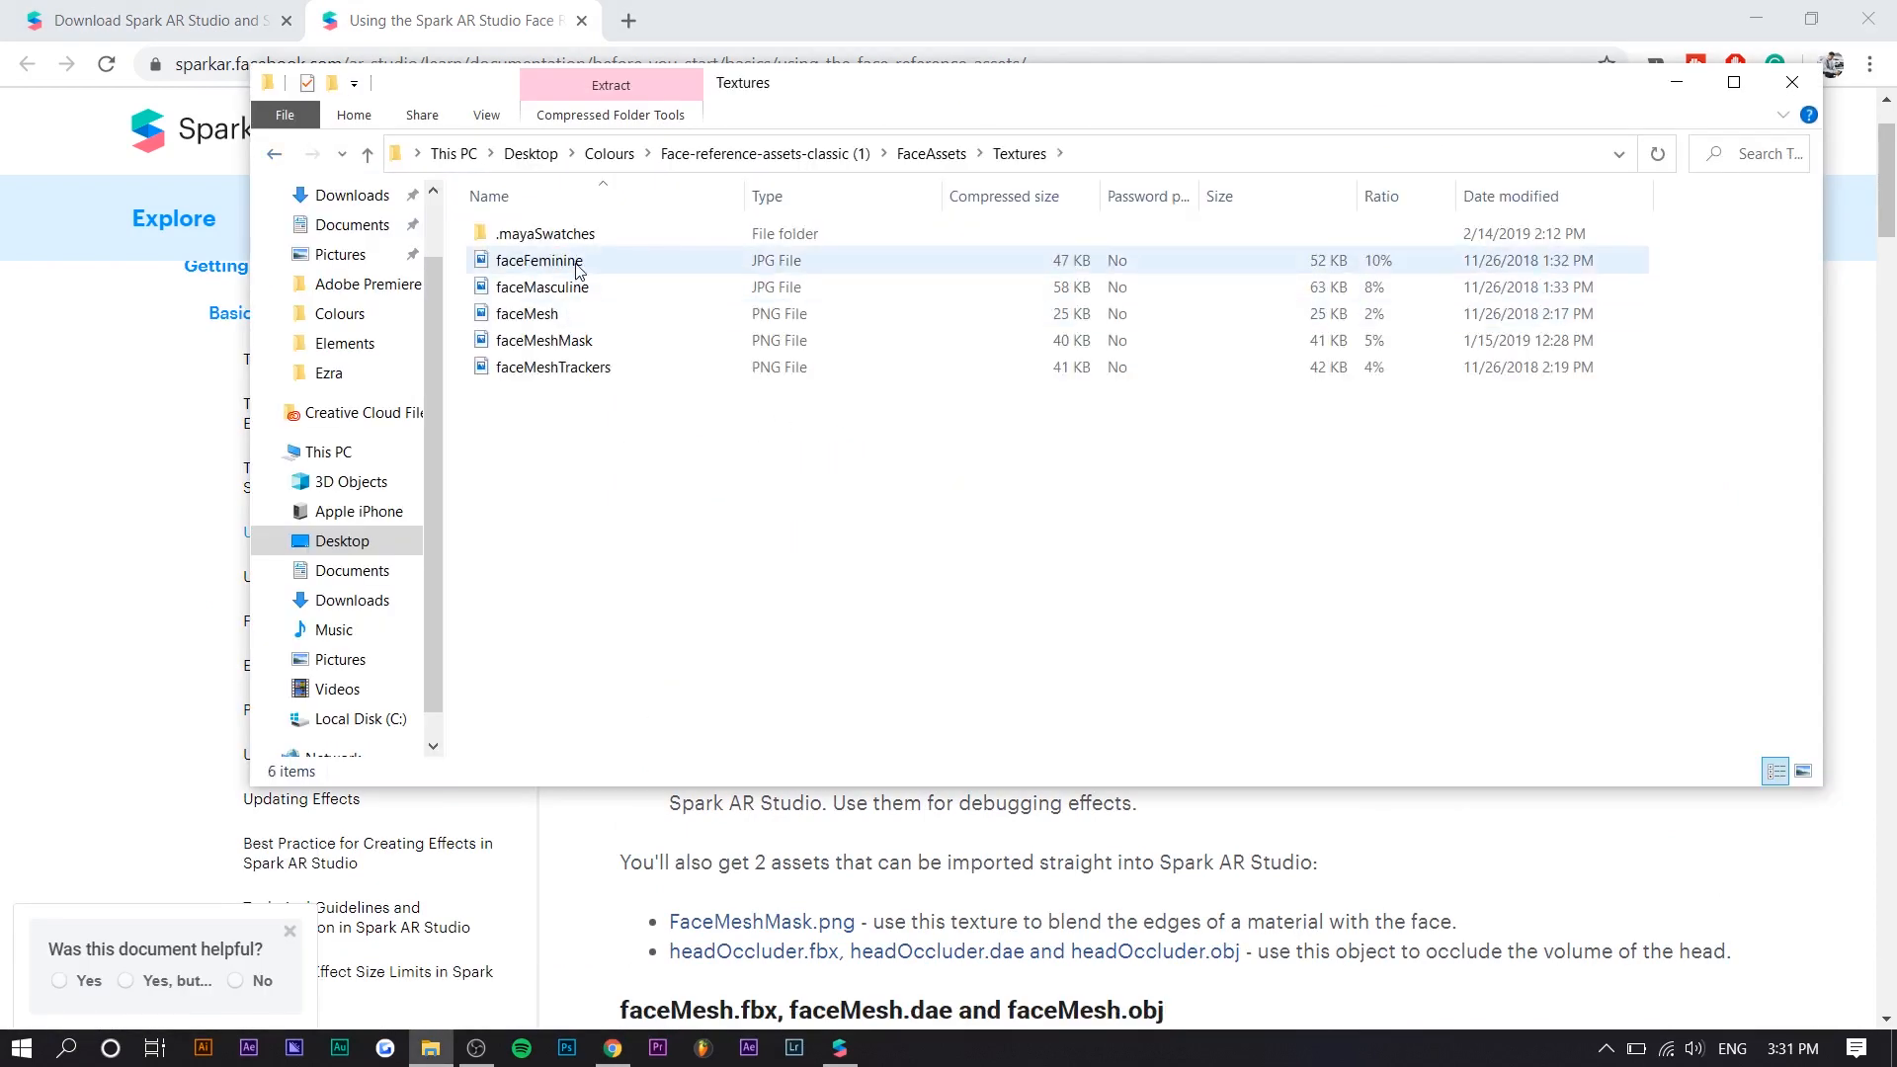
pyautogui.click(499, 294)
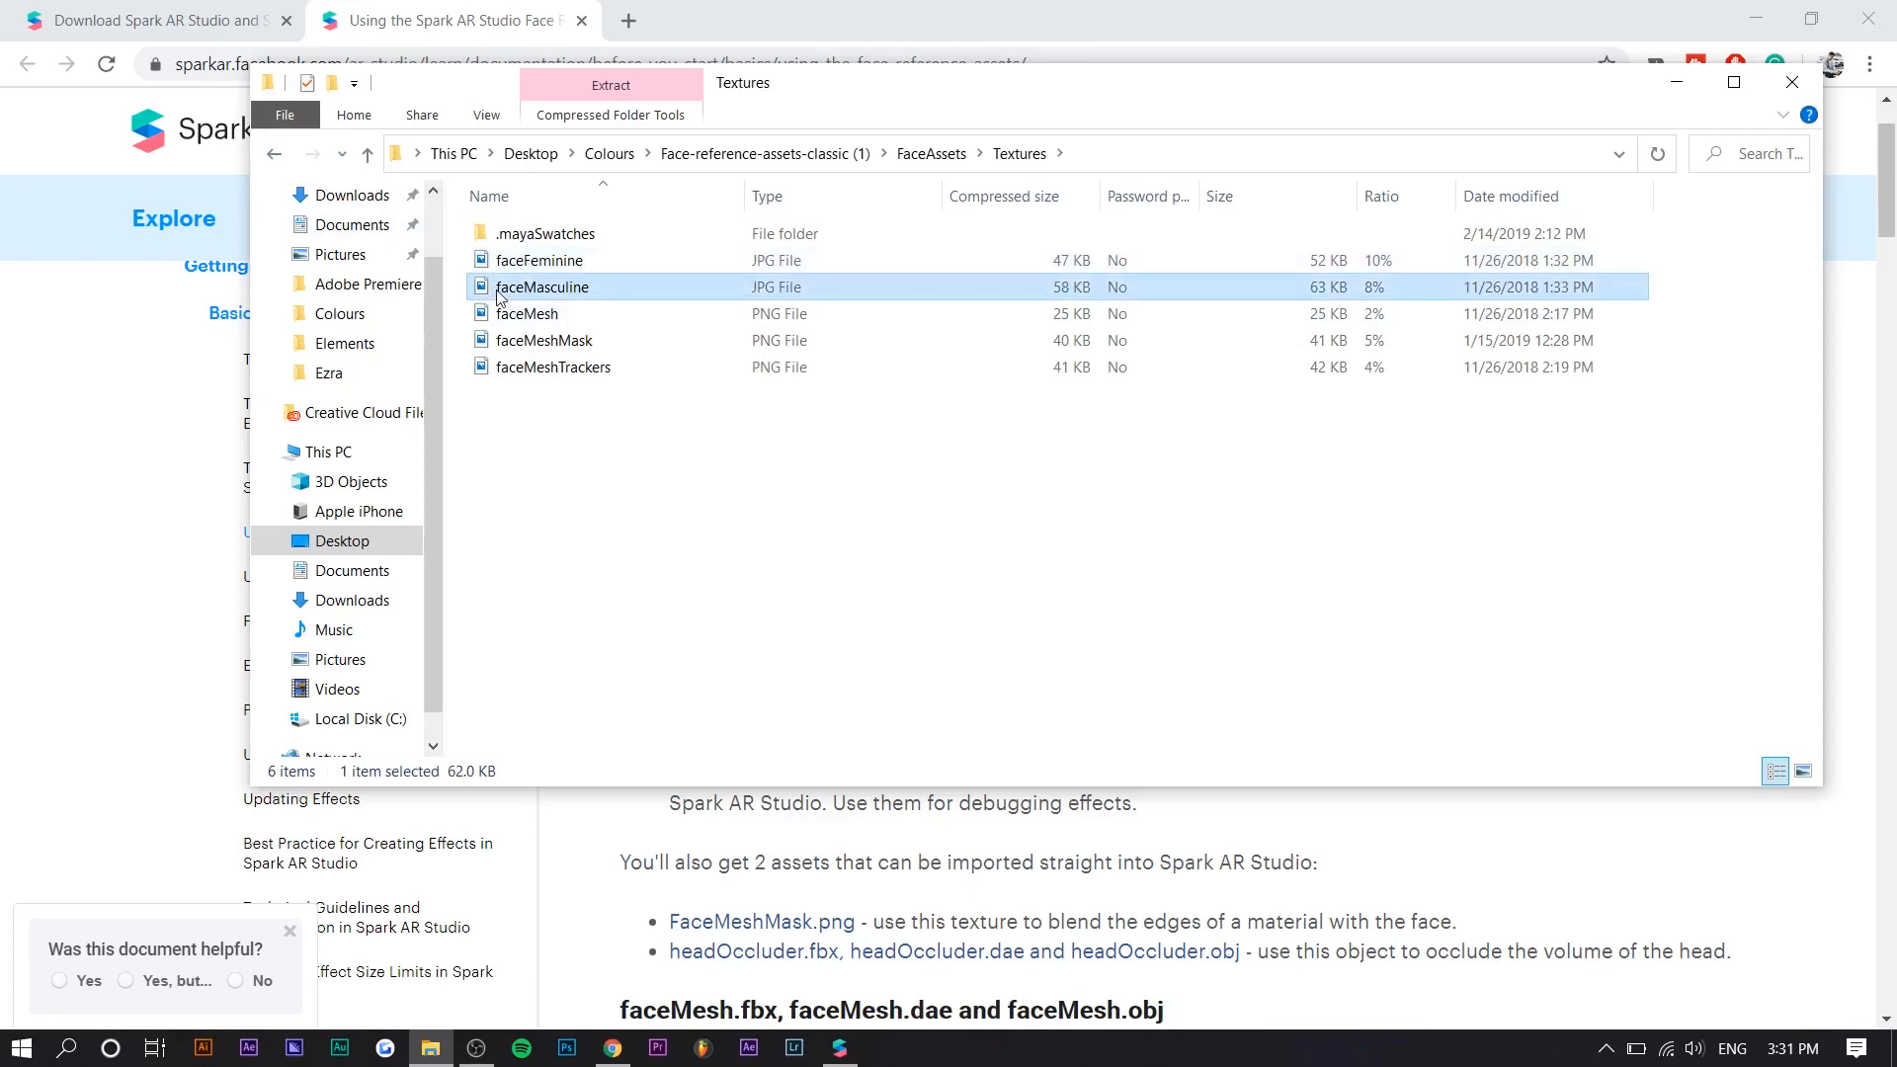
pyautogui.doubleClick(499, 291)
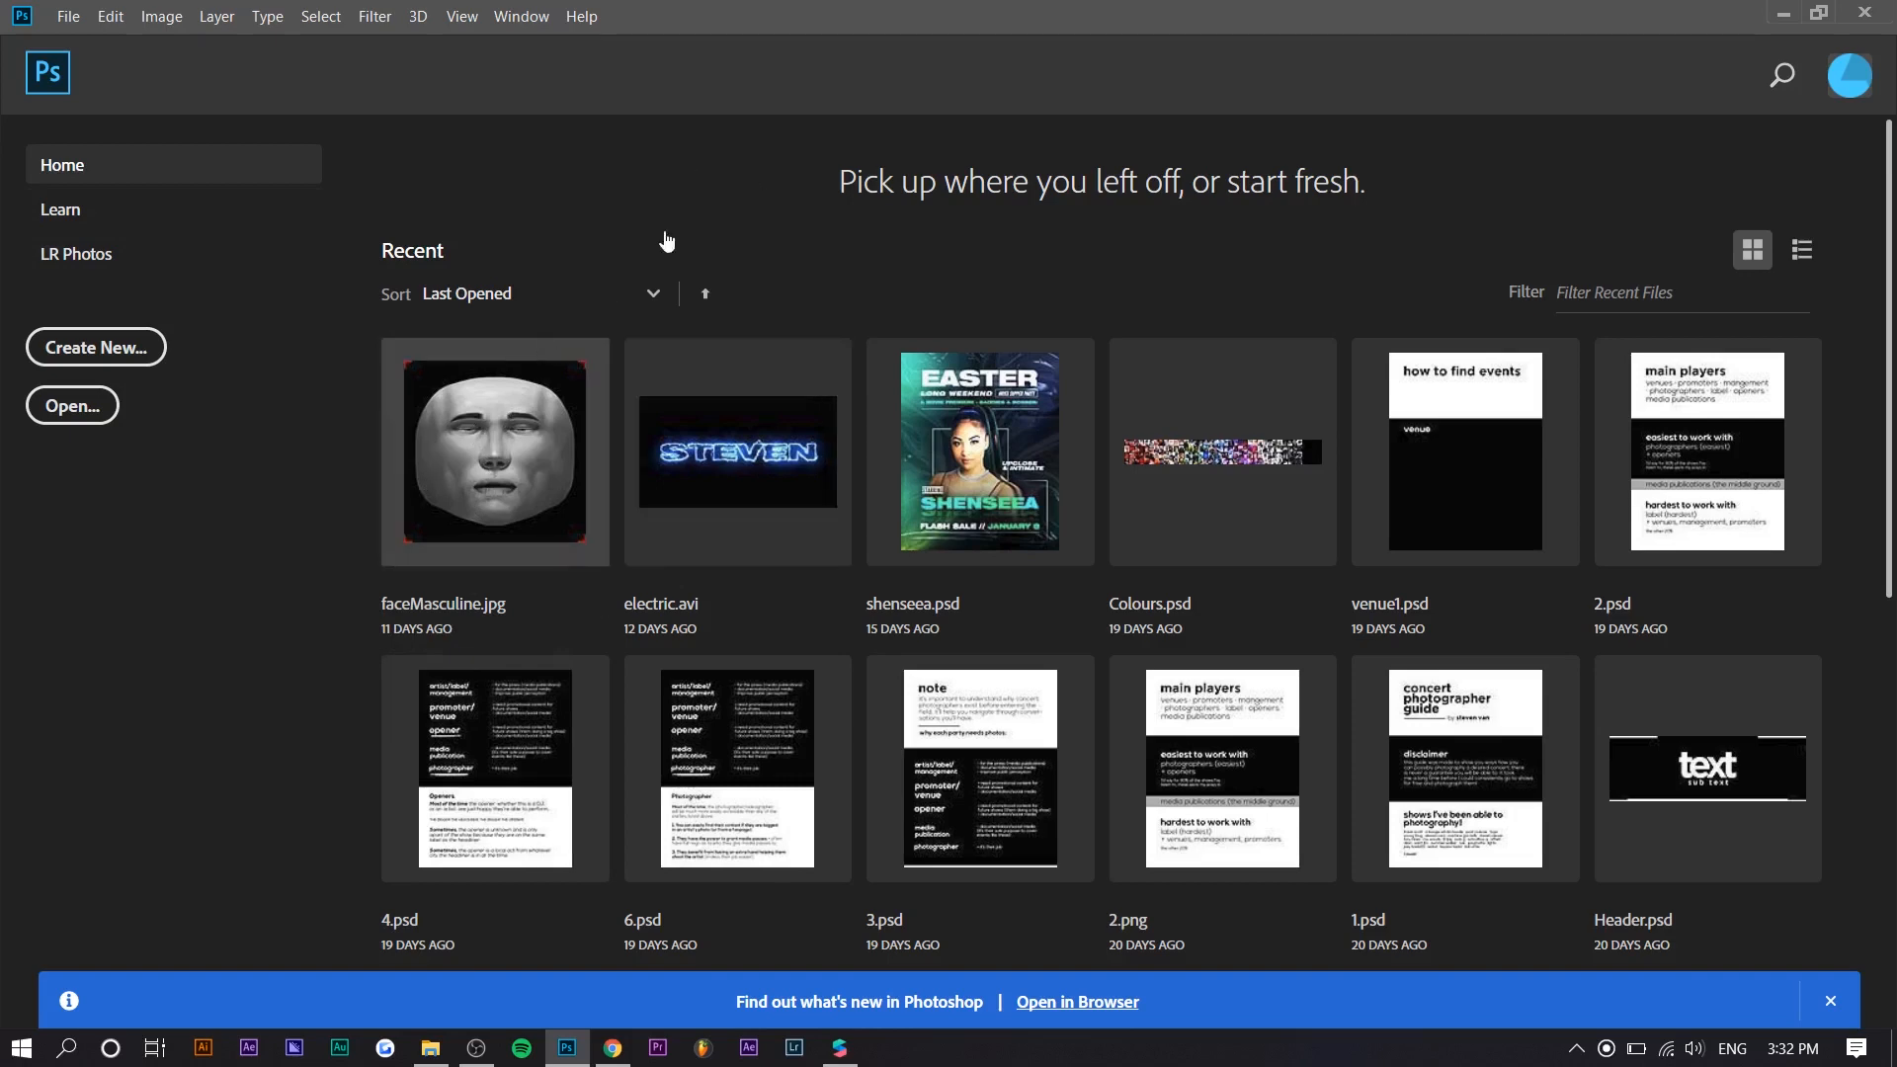
# In Photoshop, open the recent file faceMasculine.jpg and turn its locked Background into a regular layer
pyautogui.click(600, 510)
pyautogui.keyDown('alt'); pyautogui.scroll(3, 598, 502); pyautogui.keyUp('alt')
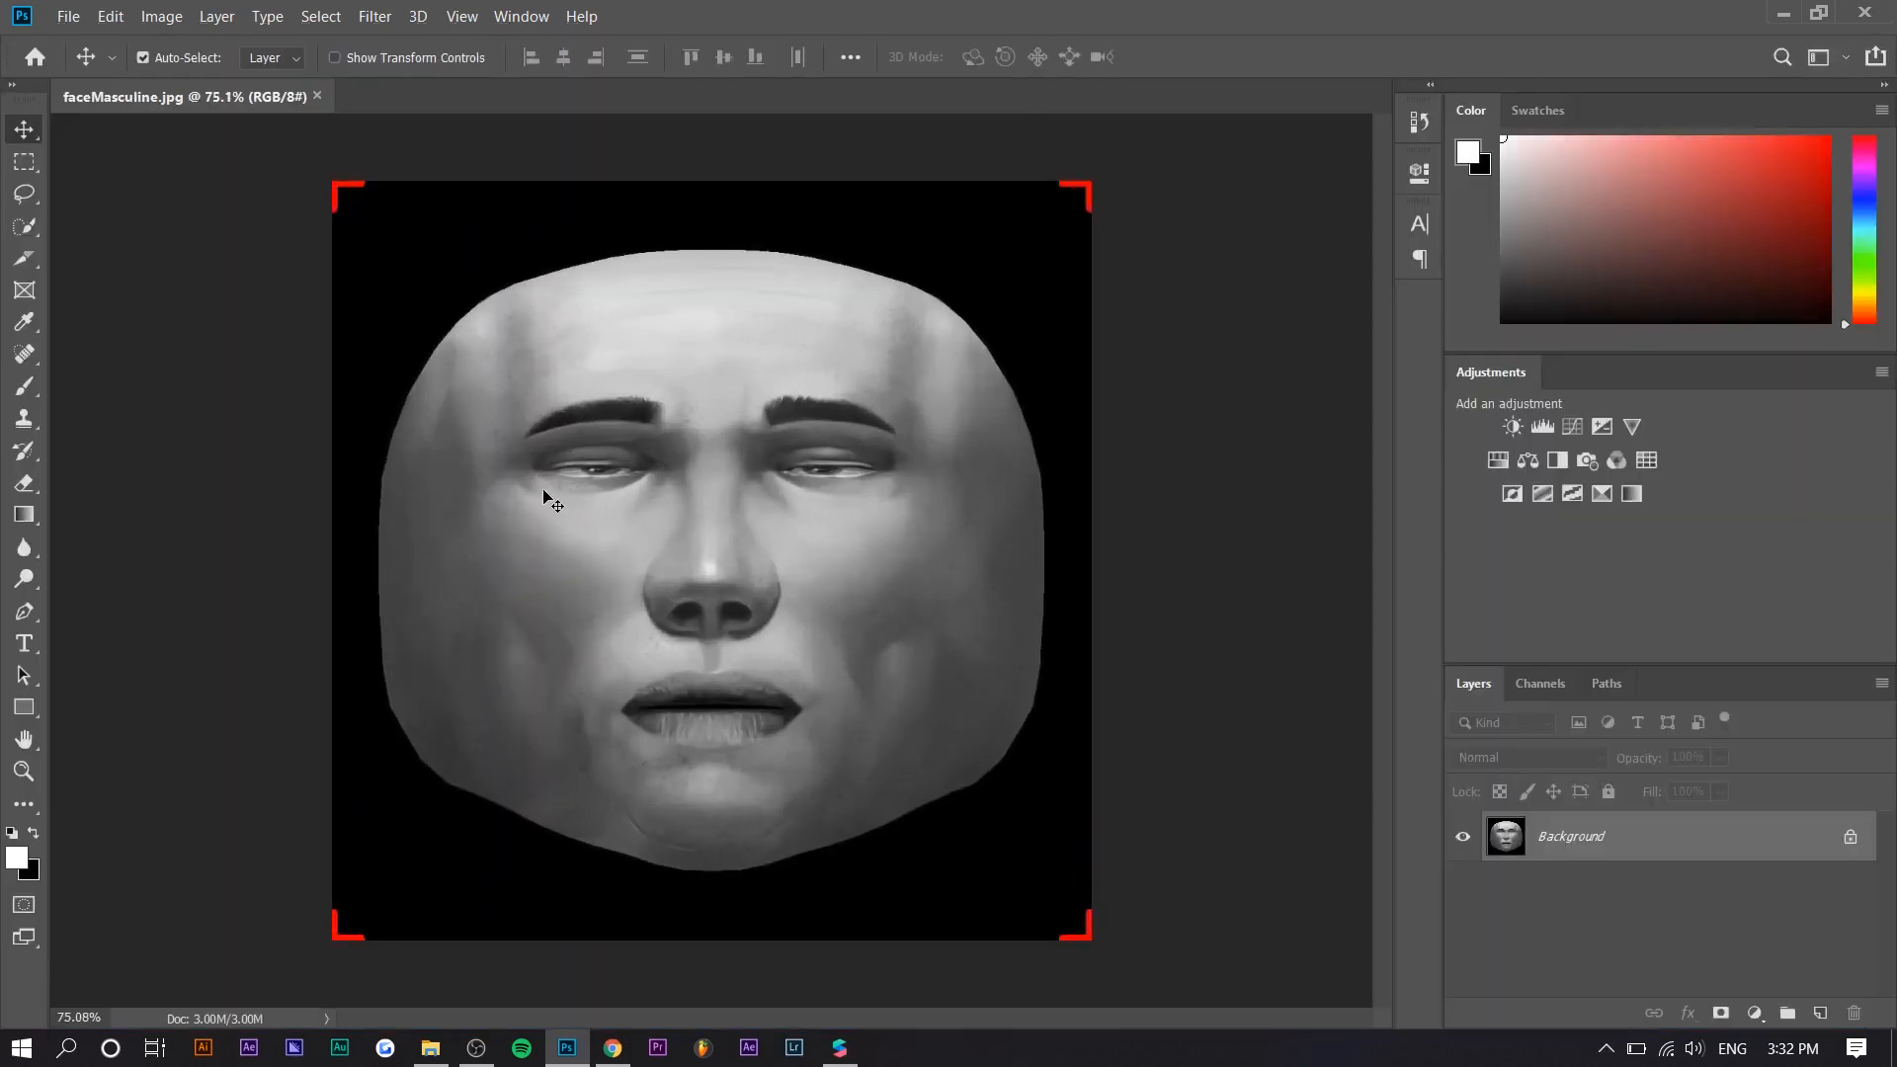
pyautogui.keyDown('alt'); pyautogui.doubleClick(1485, 856); pyautogui.keyUp('alt')
pyautogui.click(1464, 838)
pyautogui.click(1463, 838)
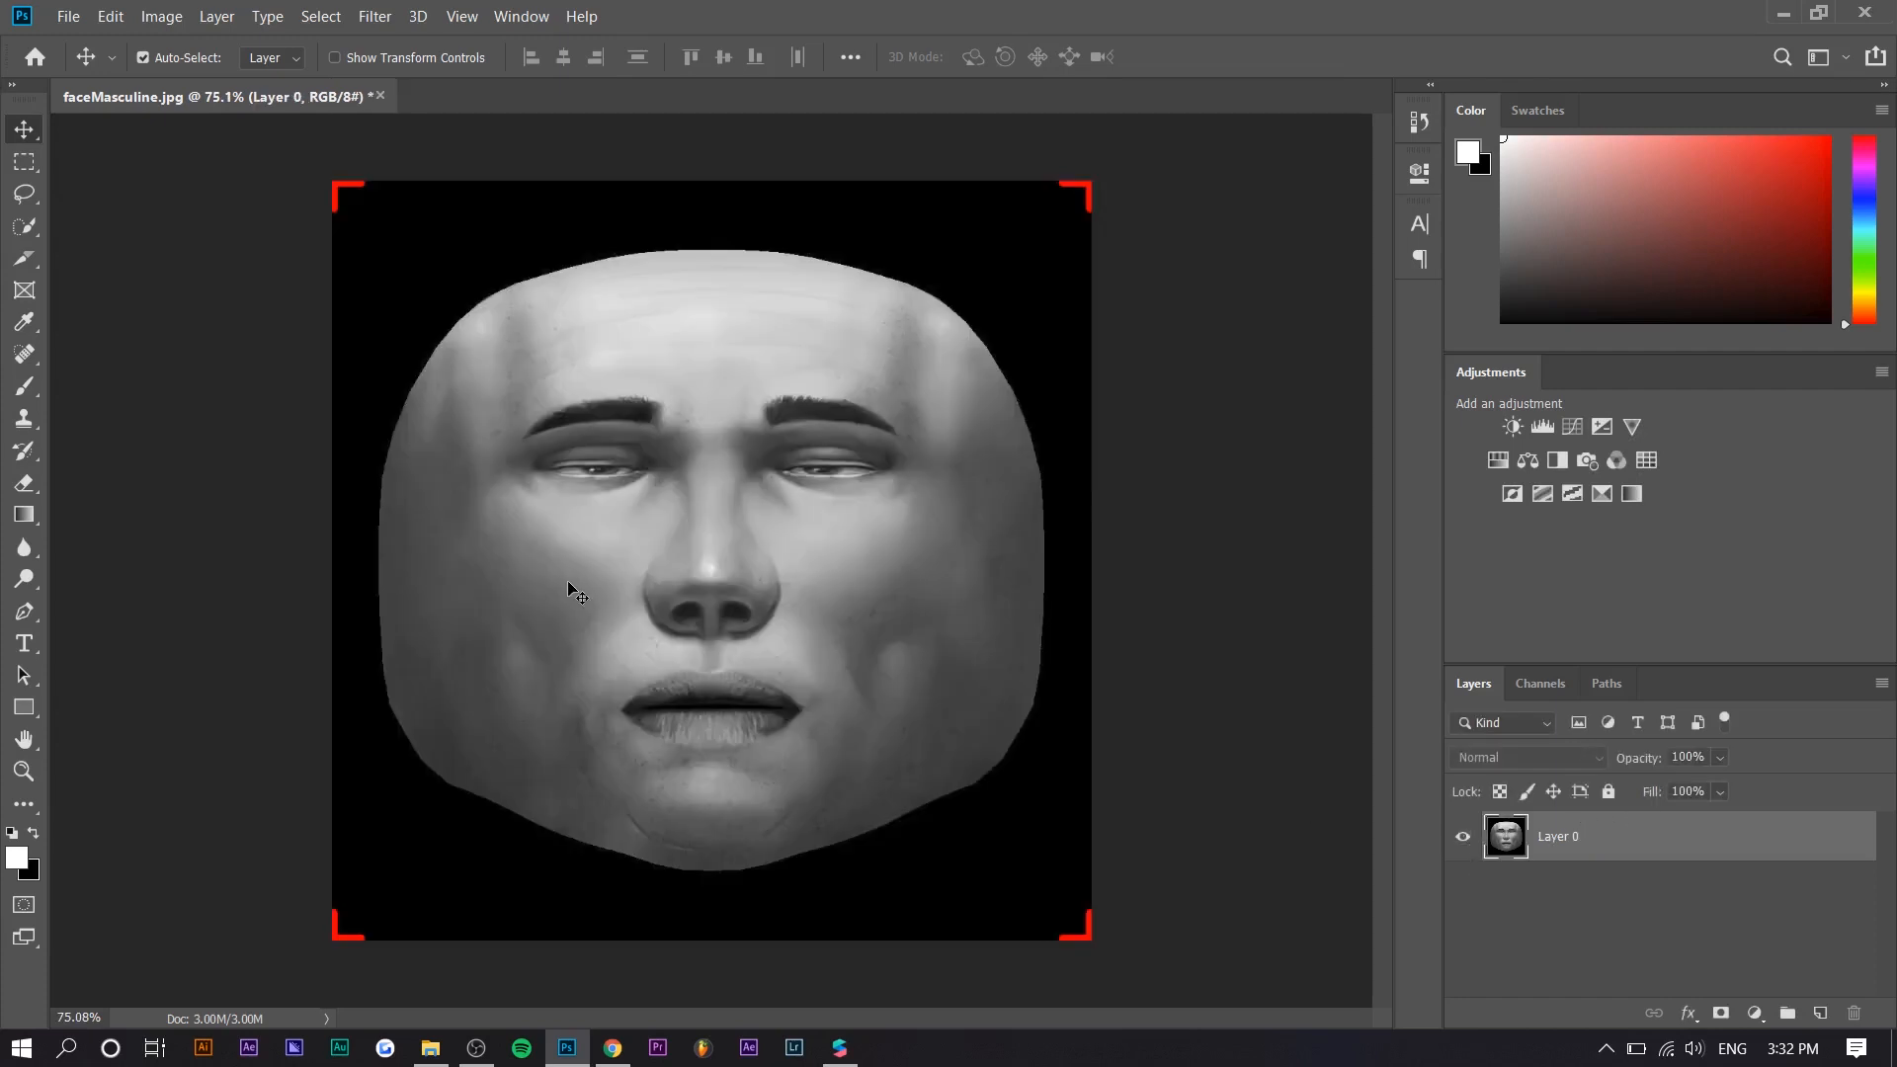
pyautogui.keyDown('alt'); pyautogui.scroll(1, 569, 590); pyautogui.keyUp('alt')
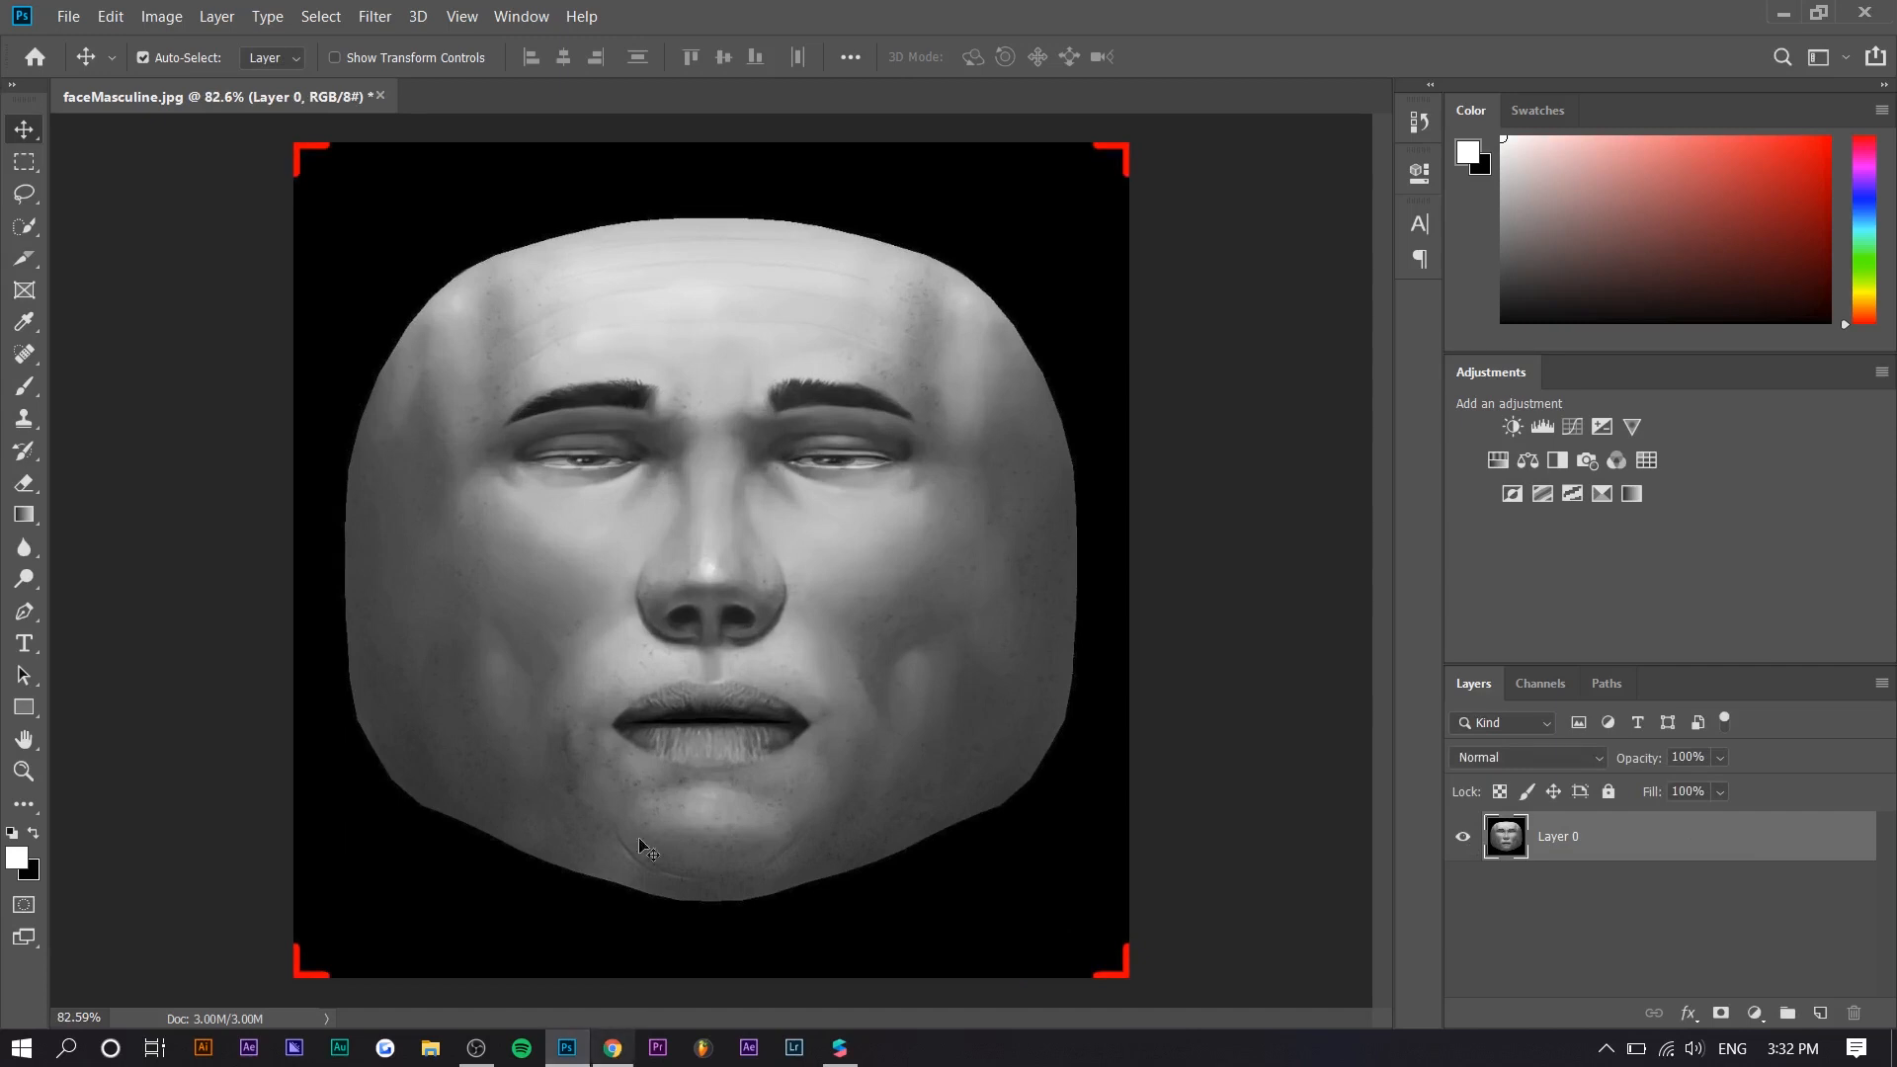
pyautogui.keyDown('alt'); pyautogui.scroll(-1, 609, 650); pyautogui.keyUp('alt')
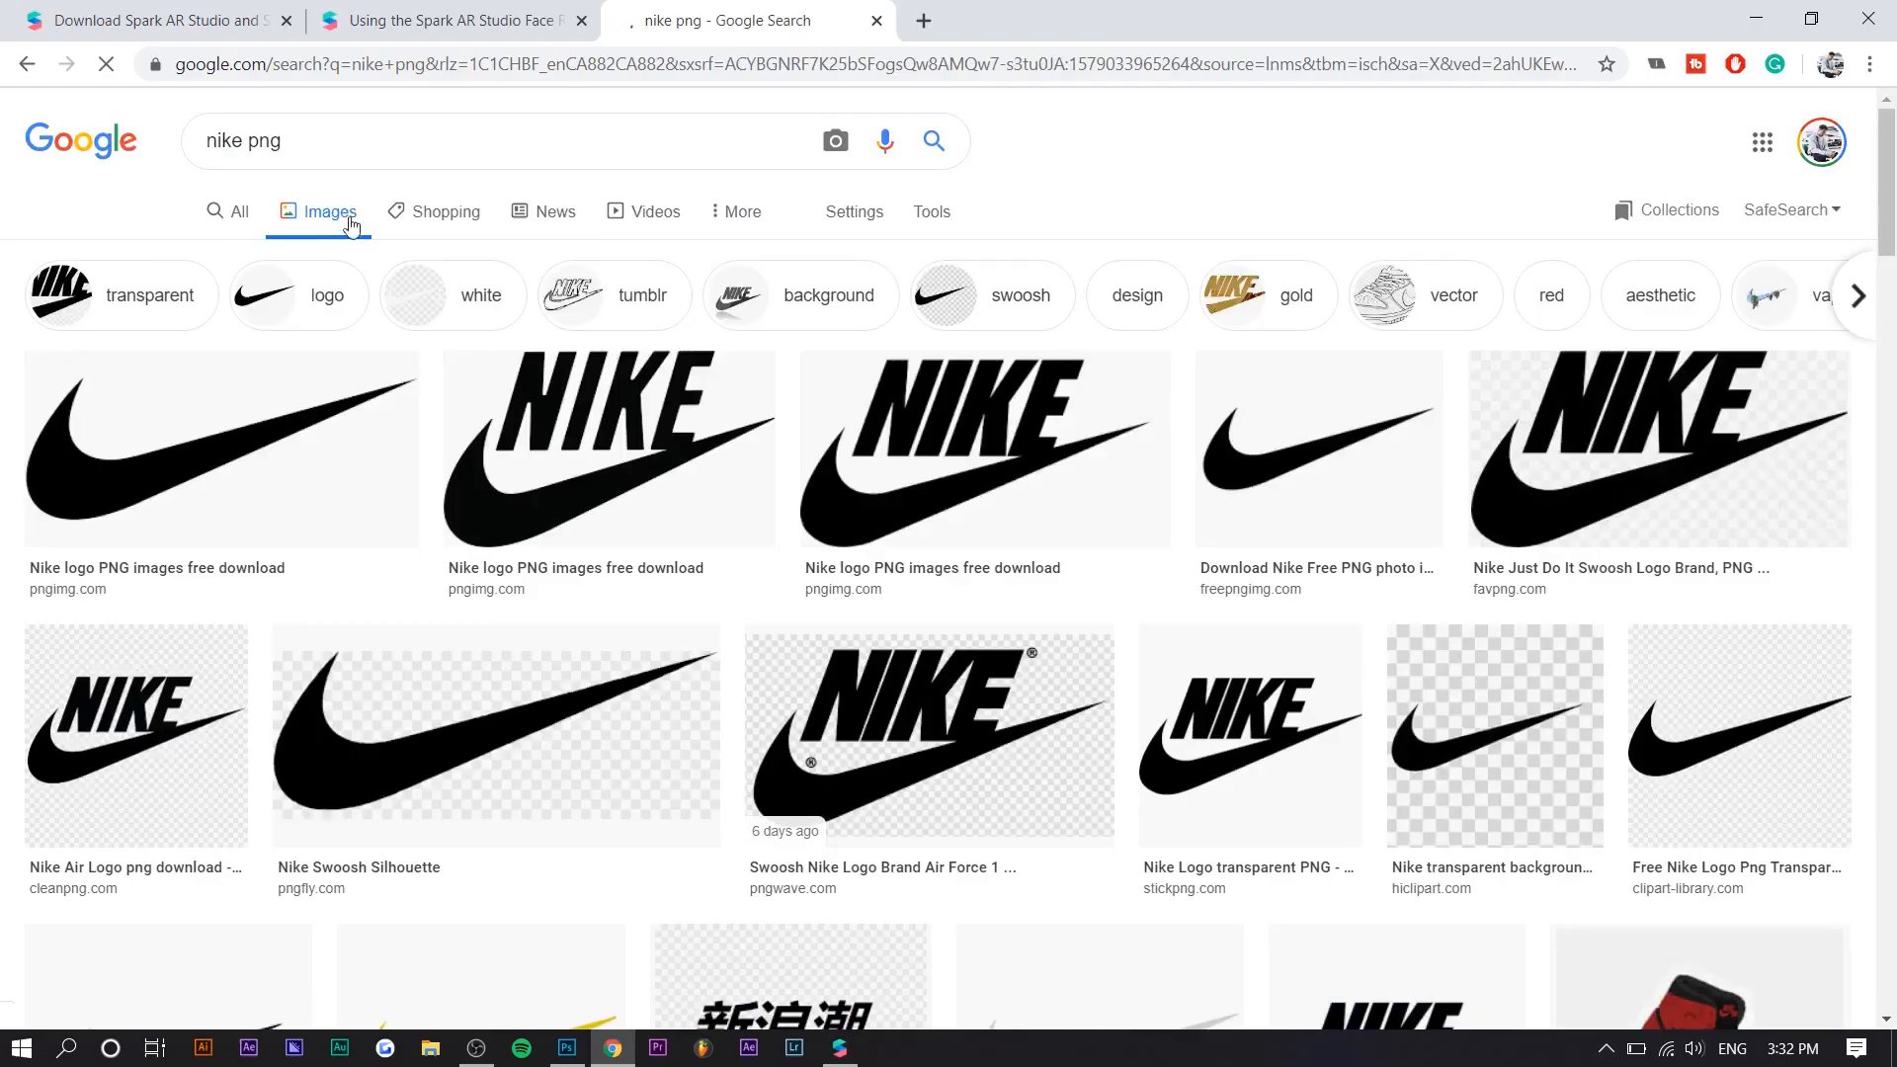
# Save the first Nike swoosh from the browser's "nike png" image results to the Colours folder as nike_PNG11 (1)
pyautogui.click(179, 455)
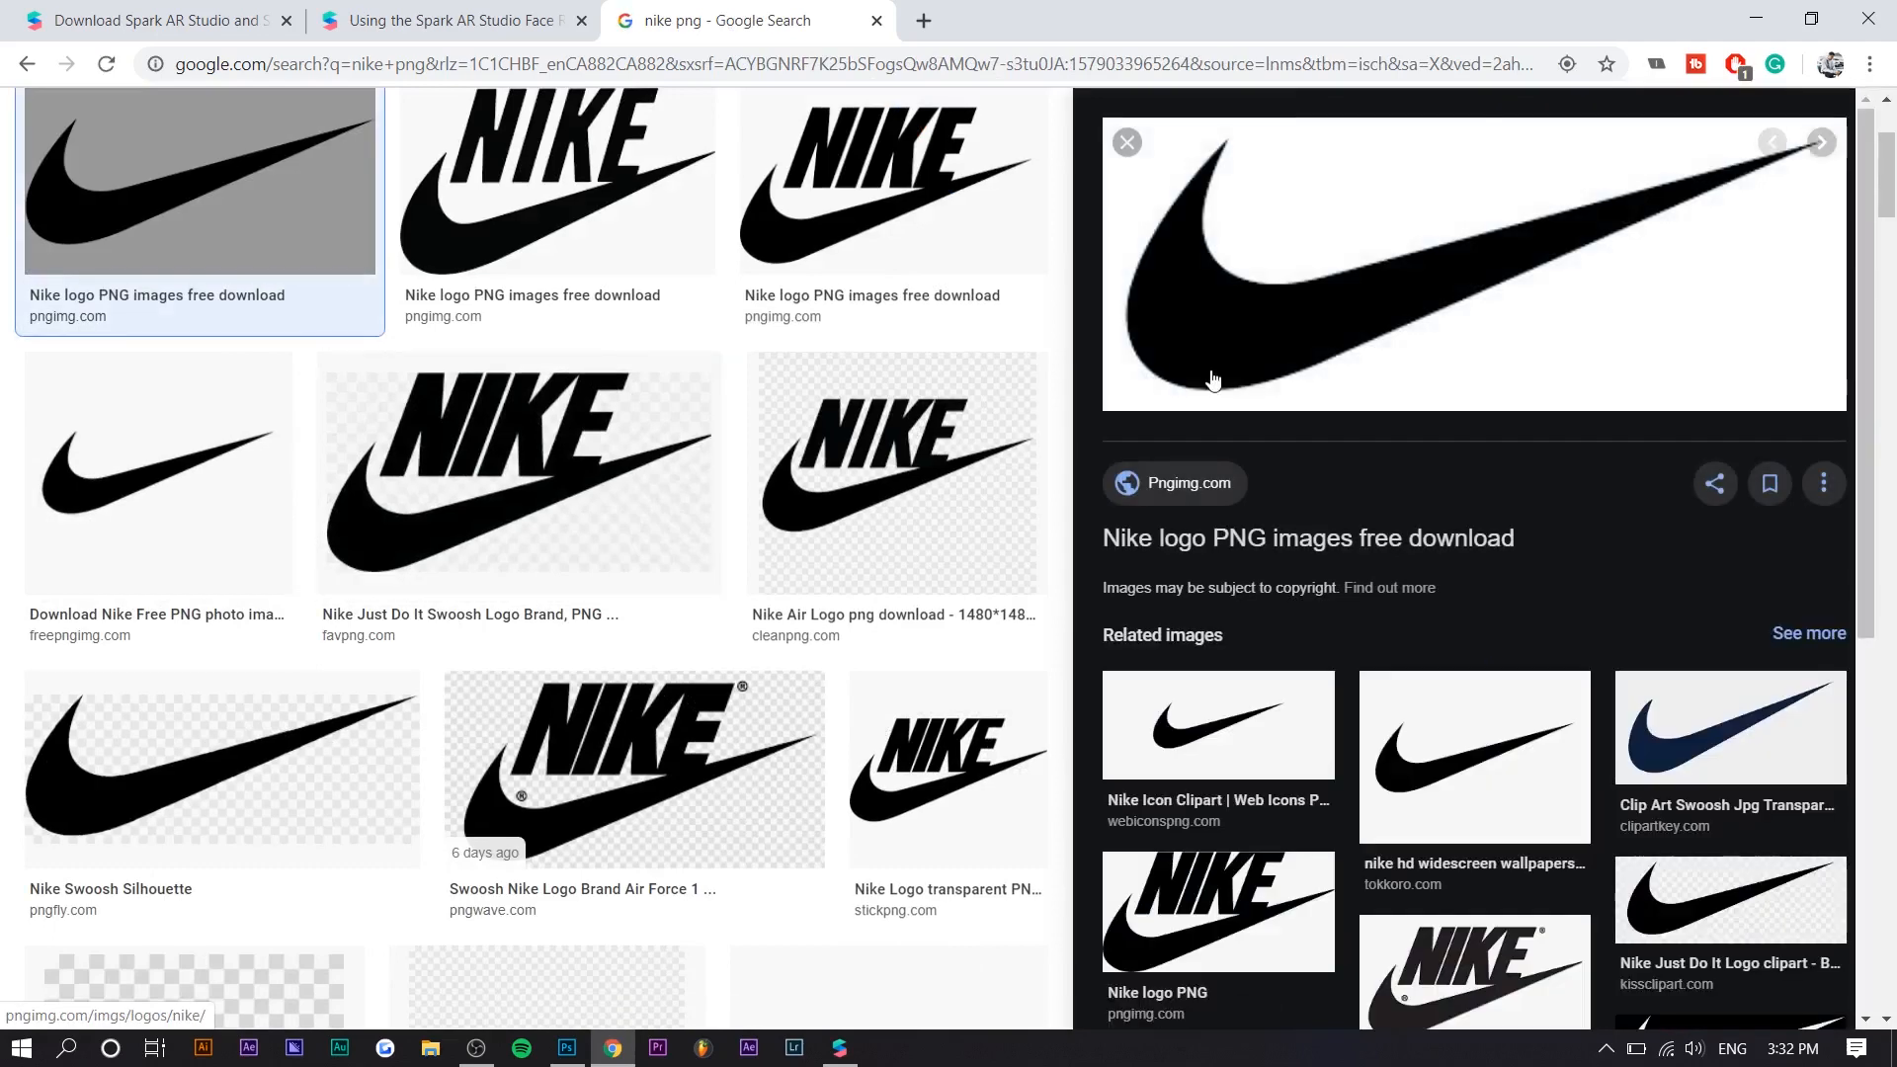
pyautogui.rightClick(1317, 296)
pyautogui.click(1407, 511)
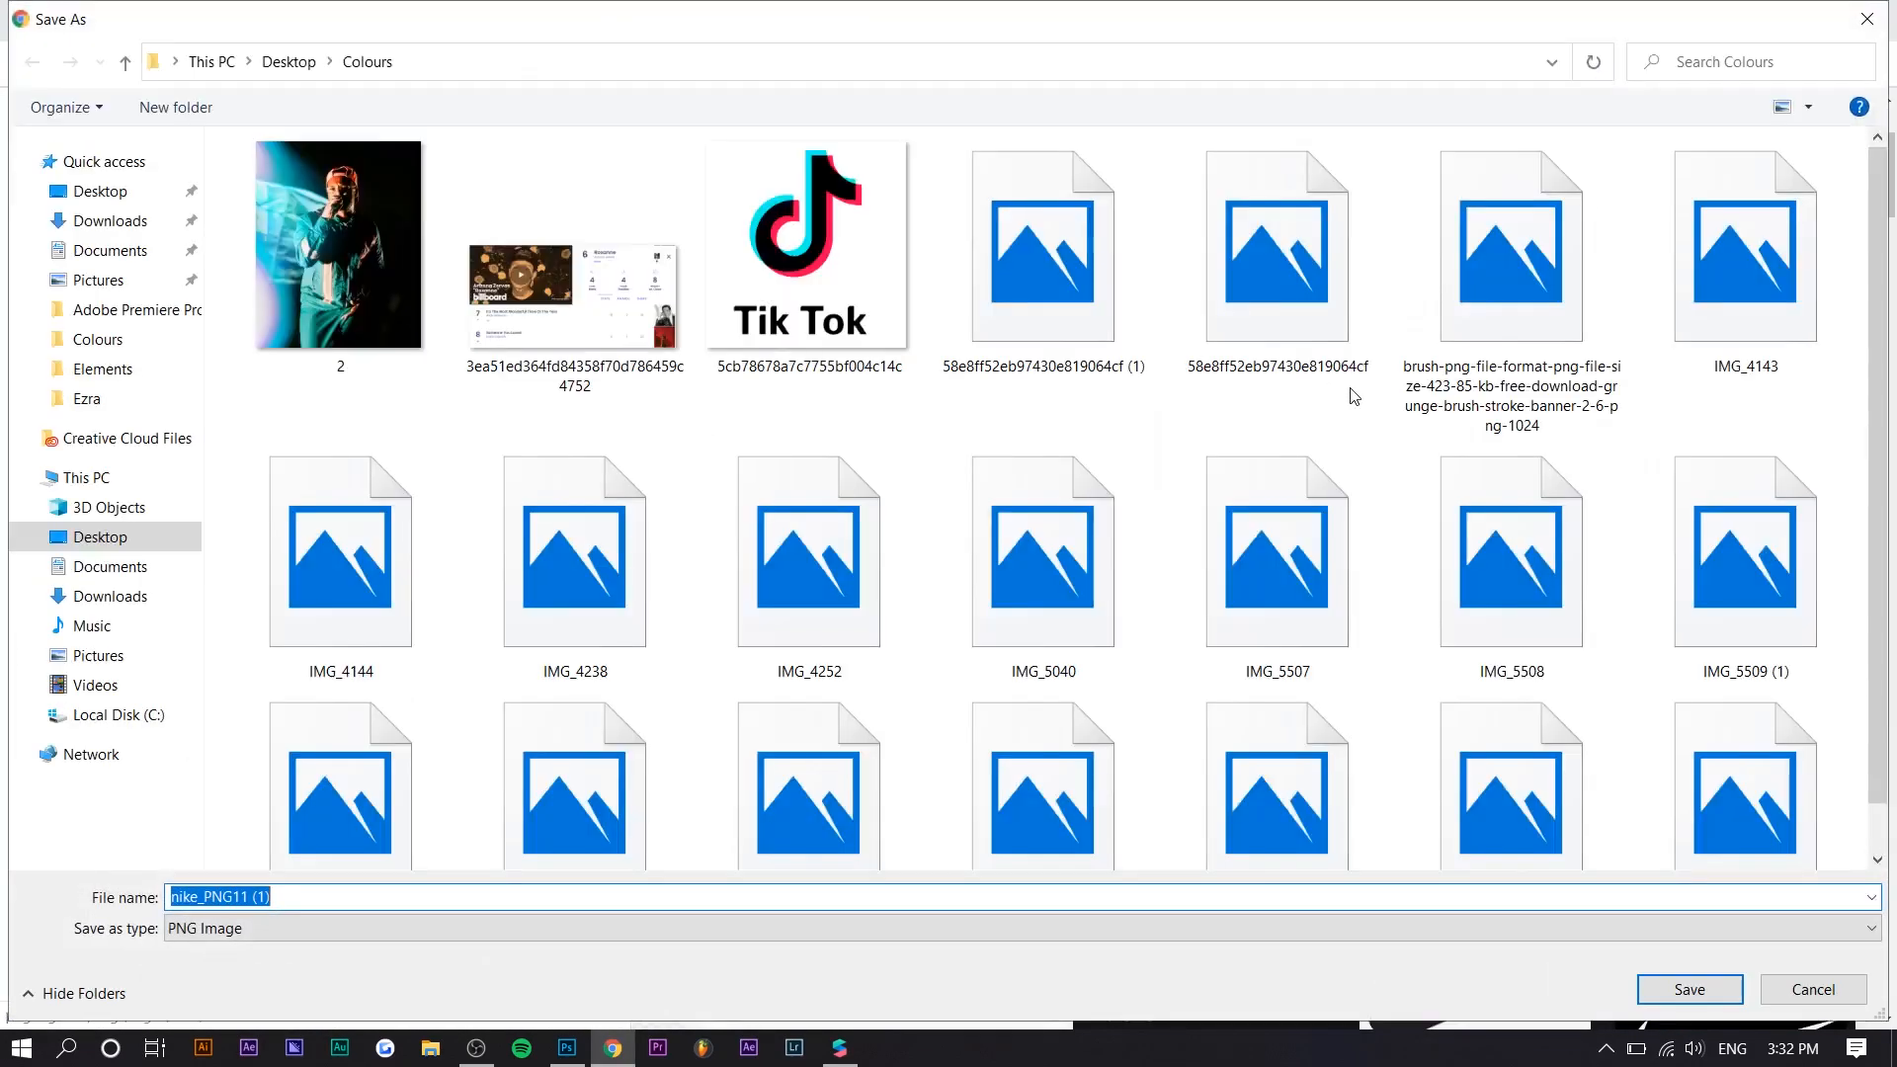
pyautogui.press('Return')
# Place the saved Nike swoosh image into the faceMasculine document in Photoshop
pyautogui.moveTo(117, 1004); pyautogui.dragTo(691, 444)
pyautogui.hotkey('alt', 'Tab')
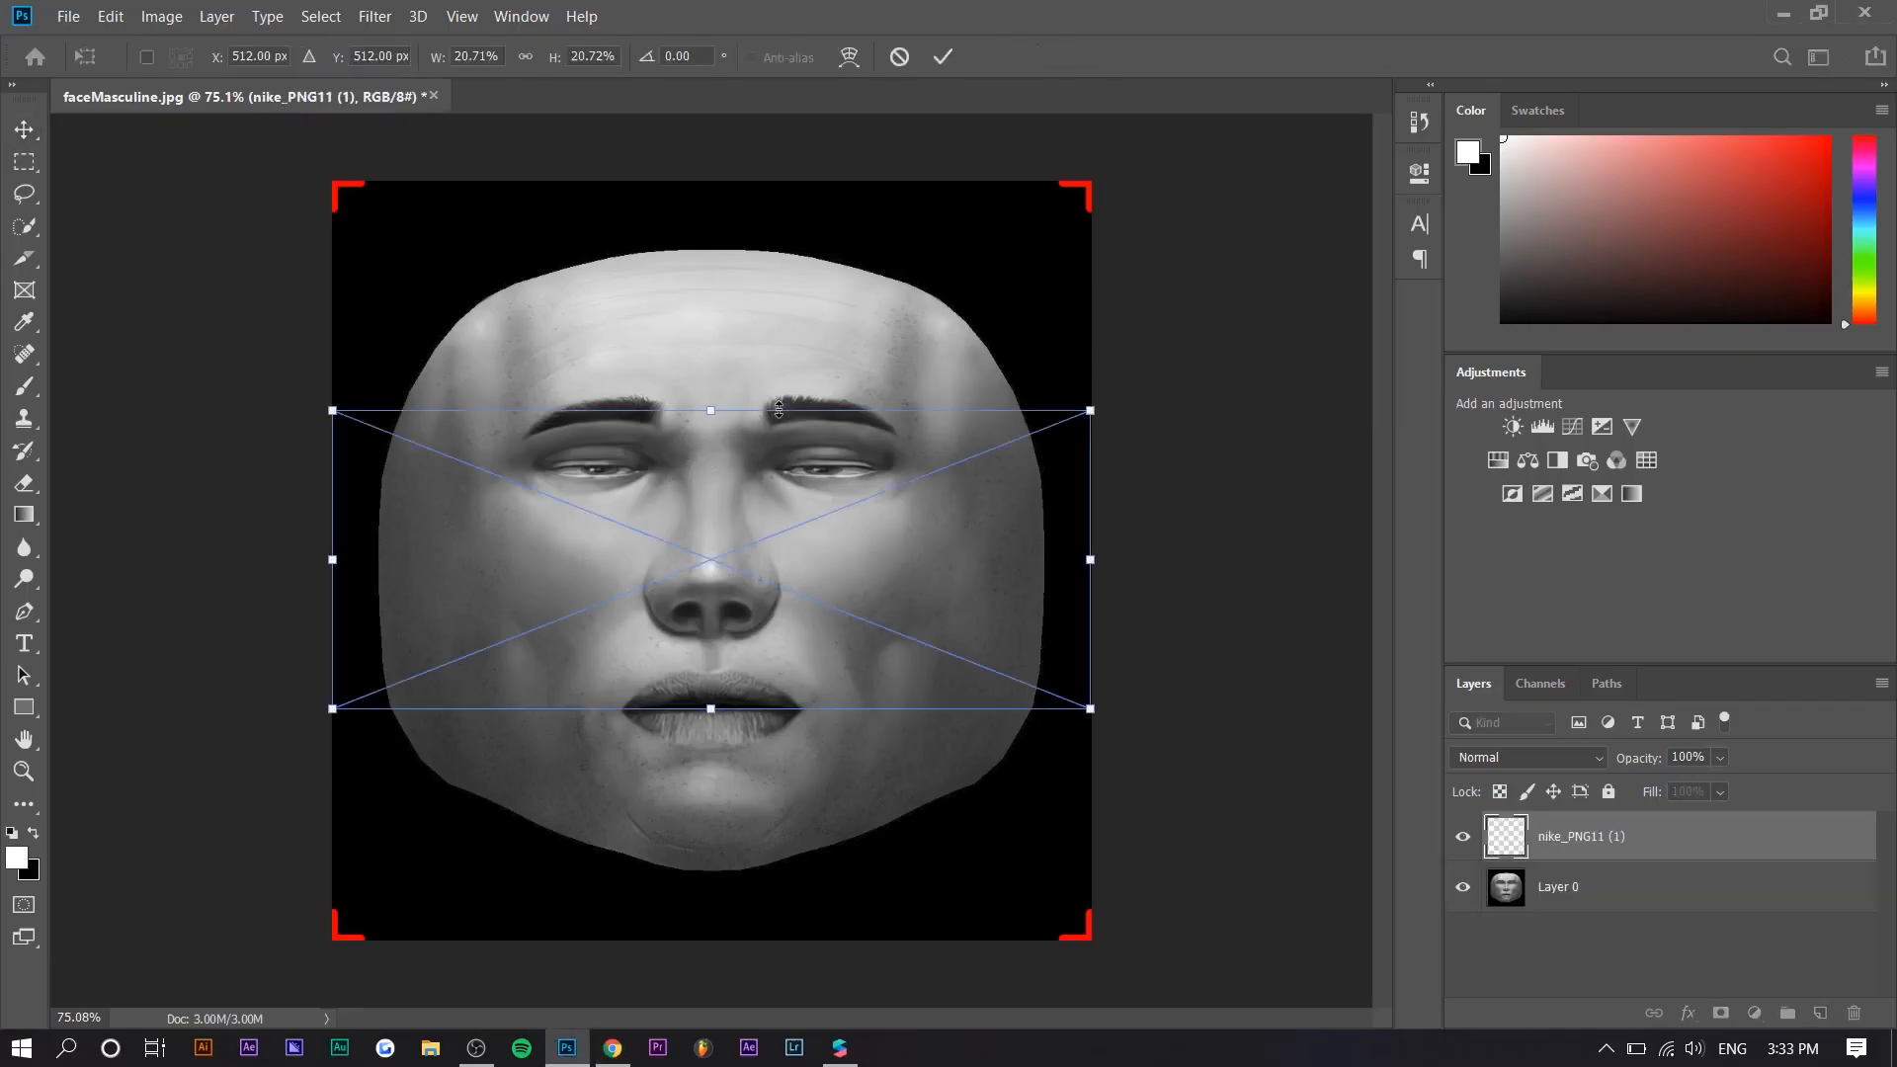
pyautogui.press('Return')
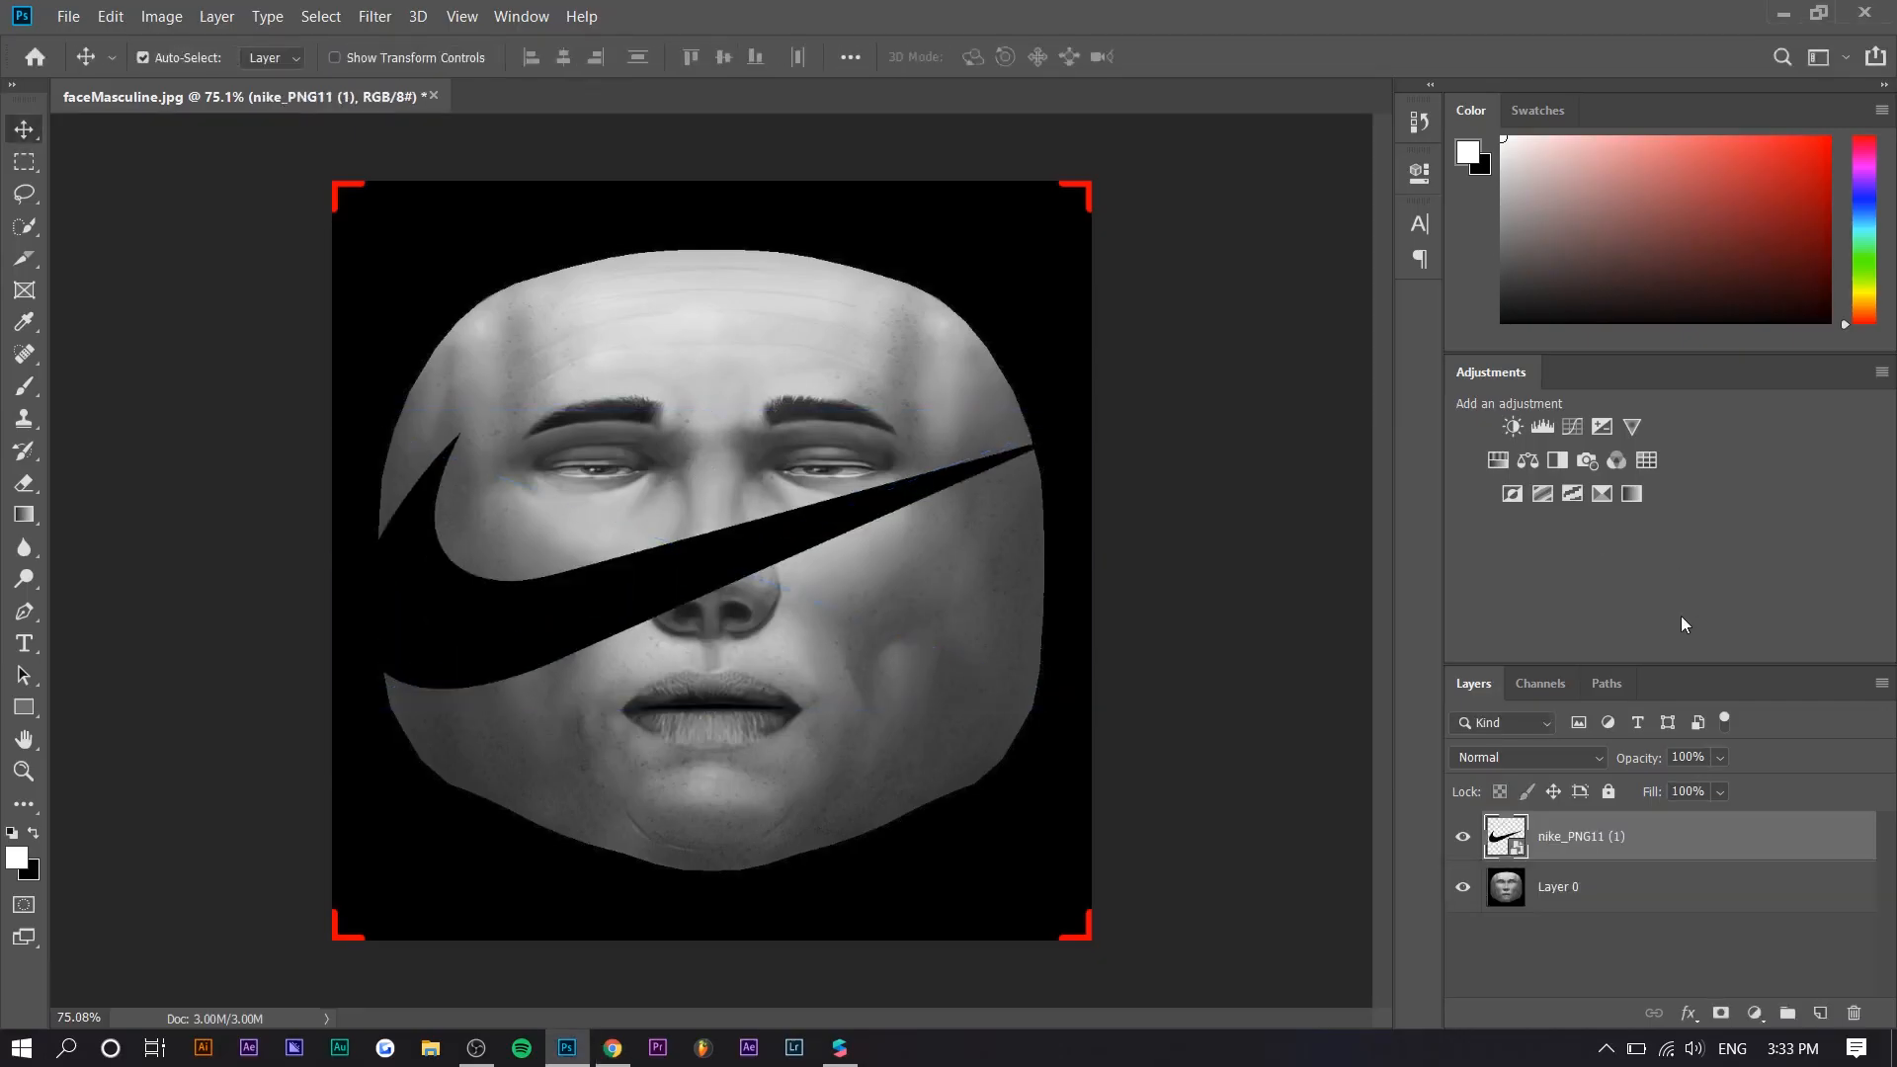
# Turn the swoosh white with an Invert adjustment layer merged into the swoosh layer
pyautogui.click(1520, 494)
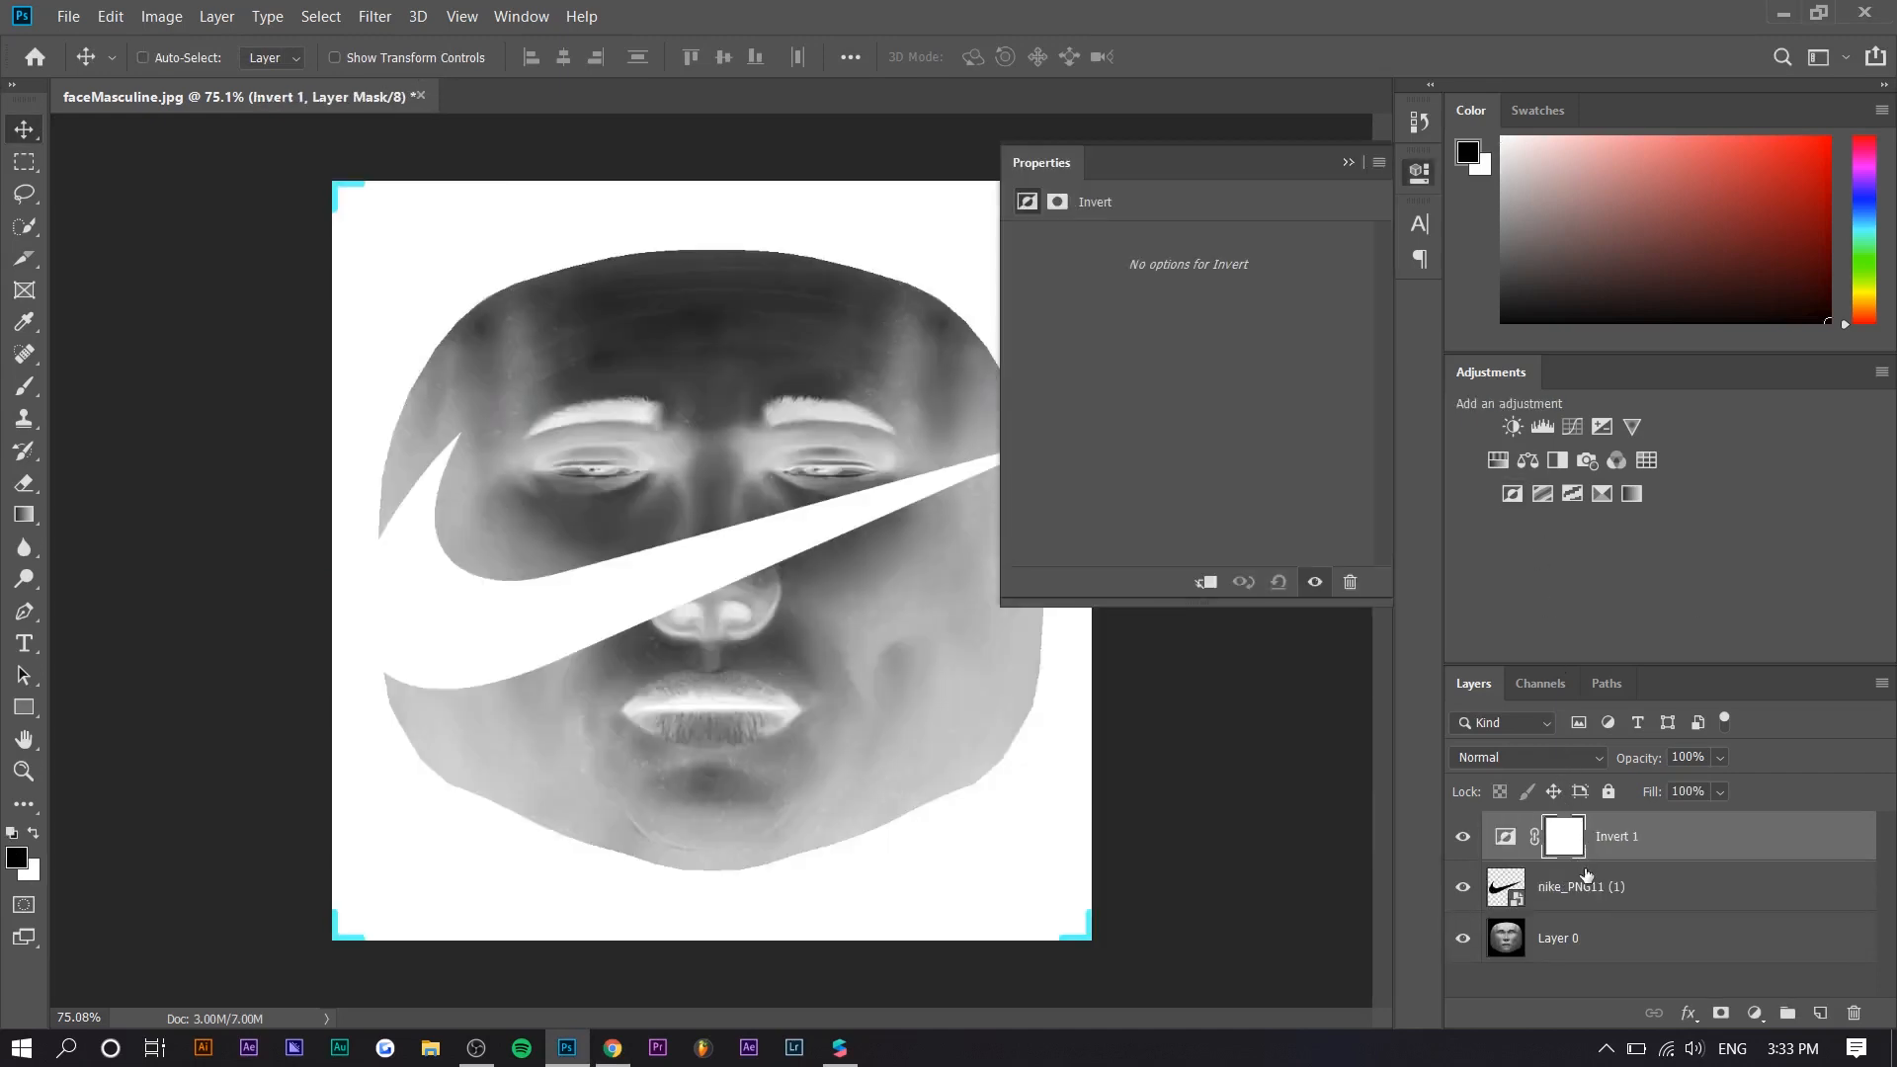
pyautogui.hotkey('ctrl', 'e')
pyautogui.click(1348, 162)
# Scale down the white swoosh and rotate it so it sits on the cheek at the left of the face
pyautogui.keyDown('alt'); pyautogui.scroll(3, 454, 643); pyautogui.keyUp('alt')
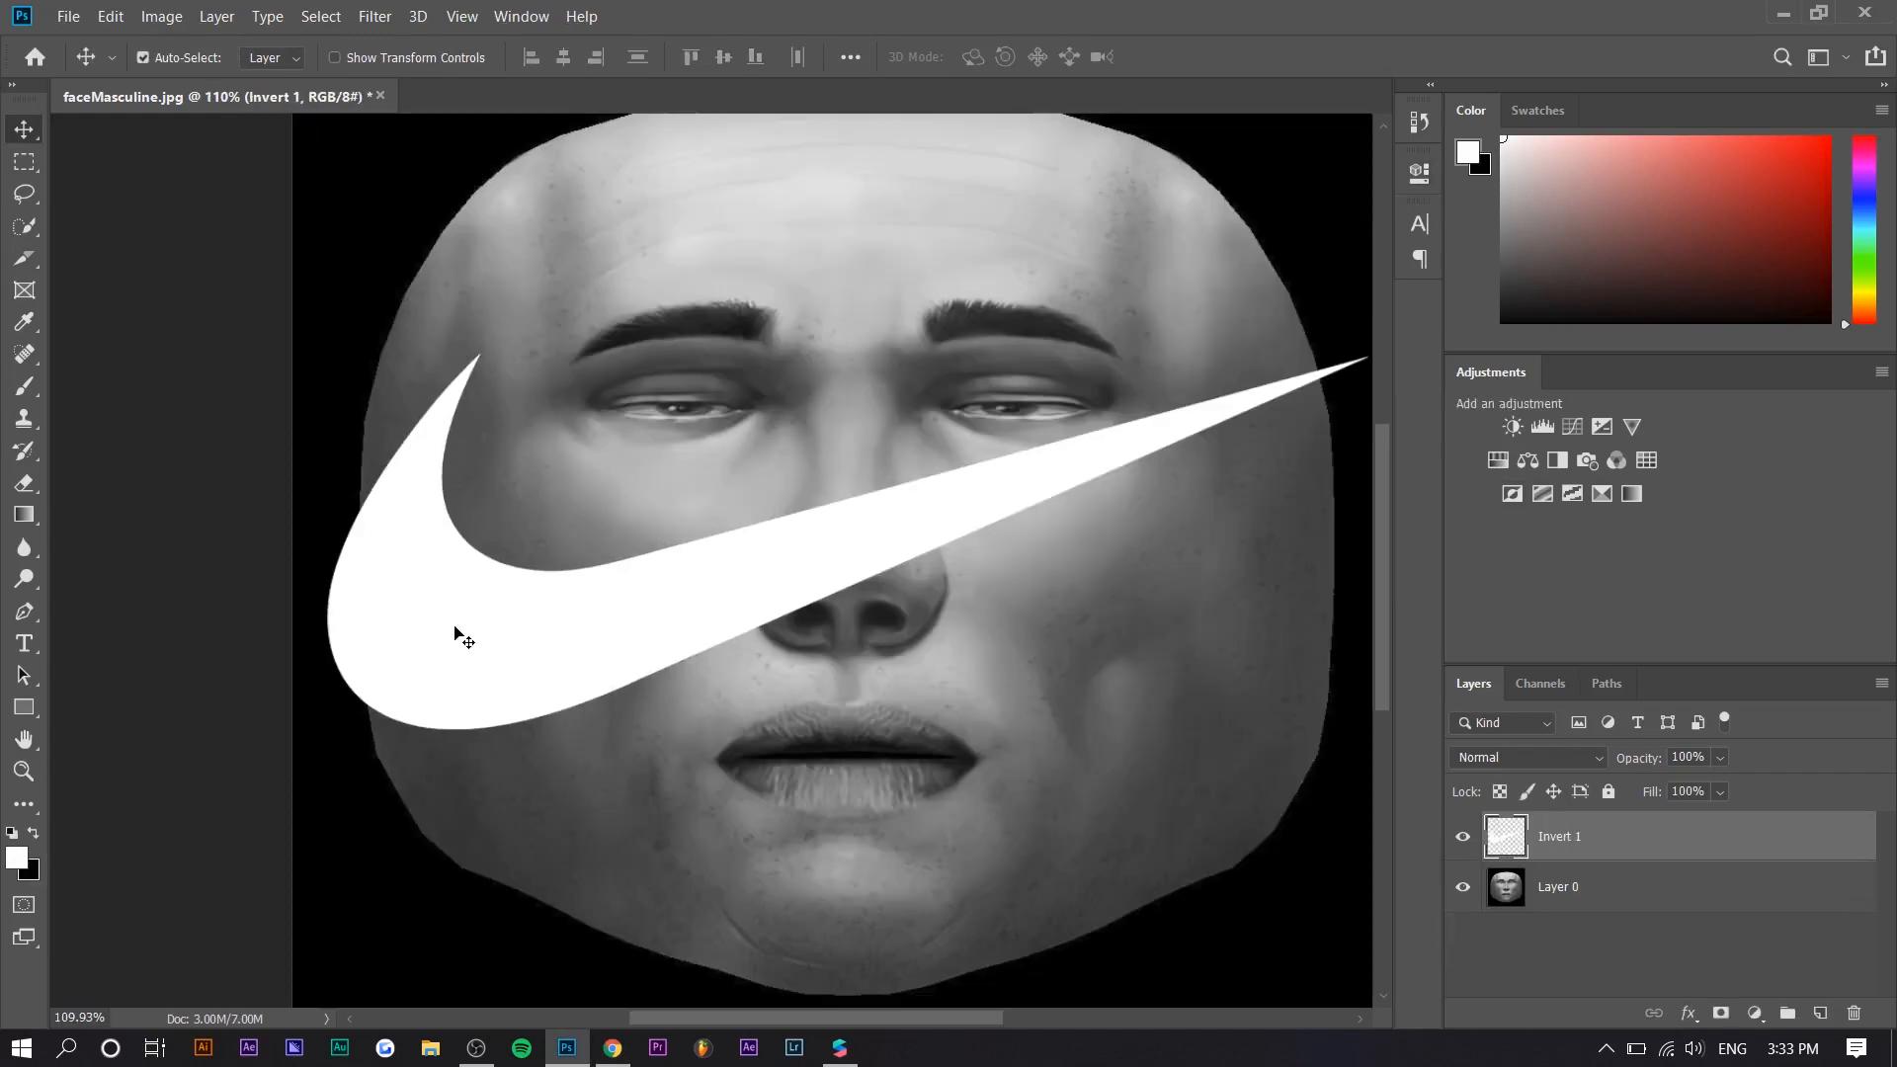
pyautogui.hotkey('ctrl', 't')
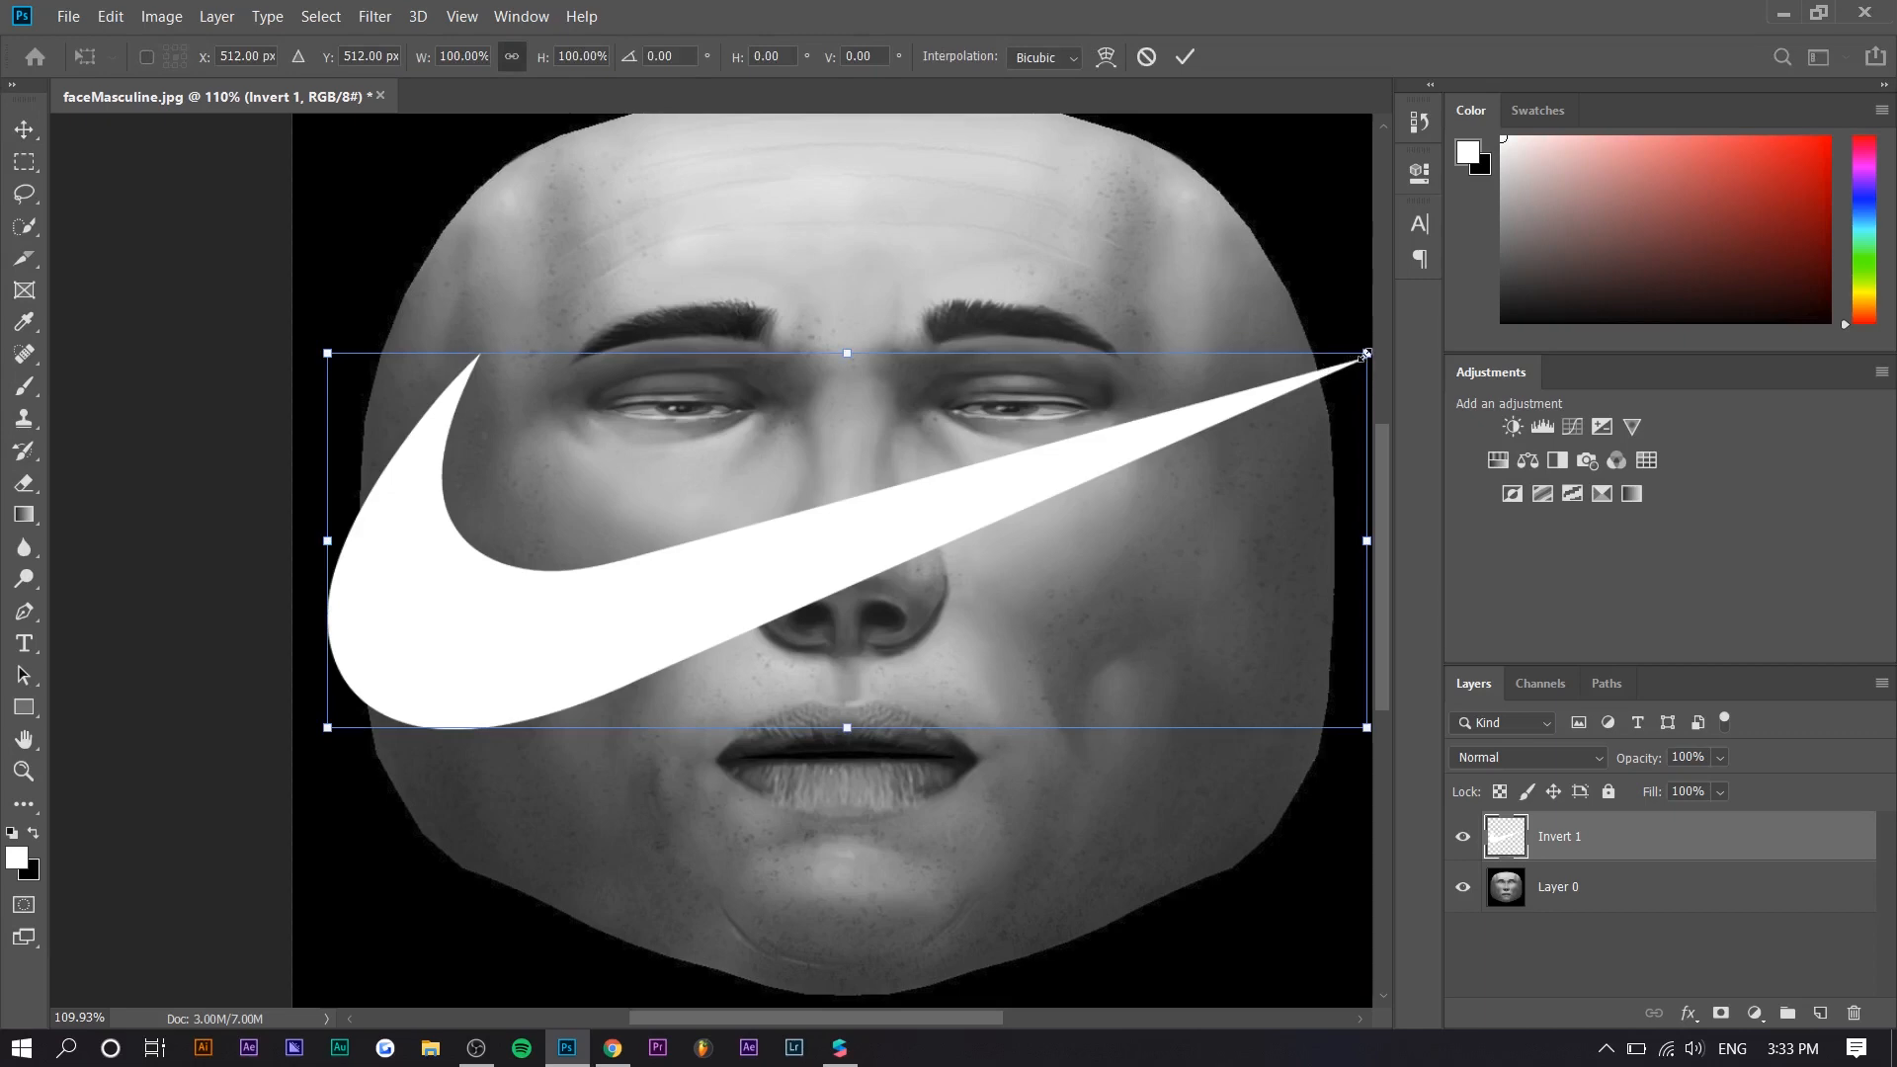
pyautogui.moveTo(1367, 353); pyautogui.dragTo(603, 549)
pyautogui.press('Return')
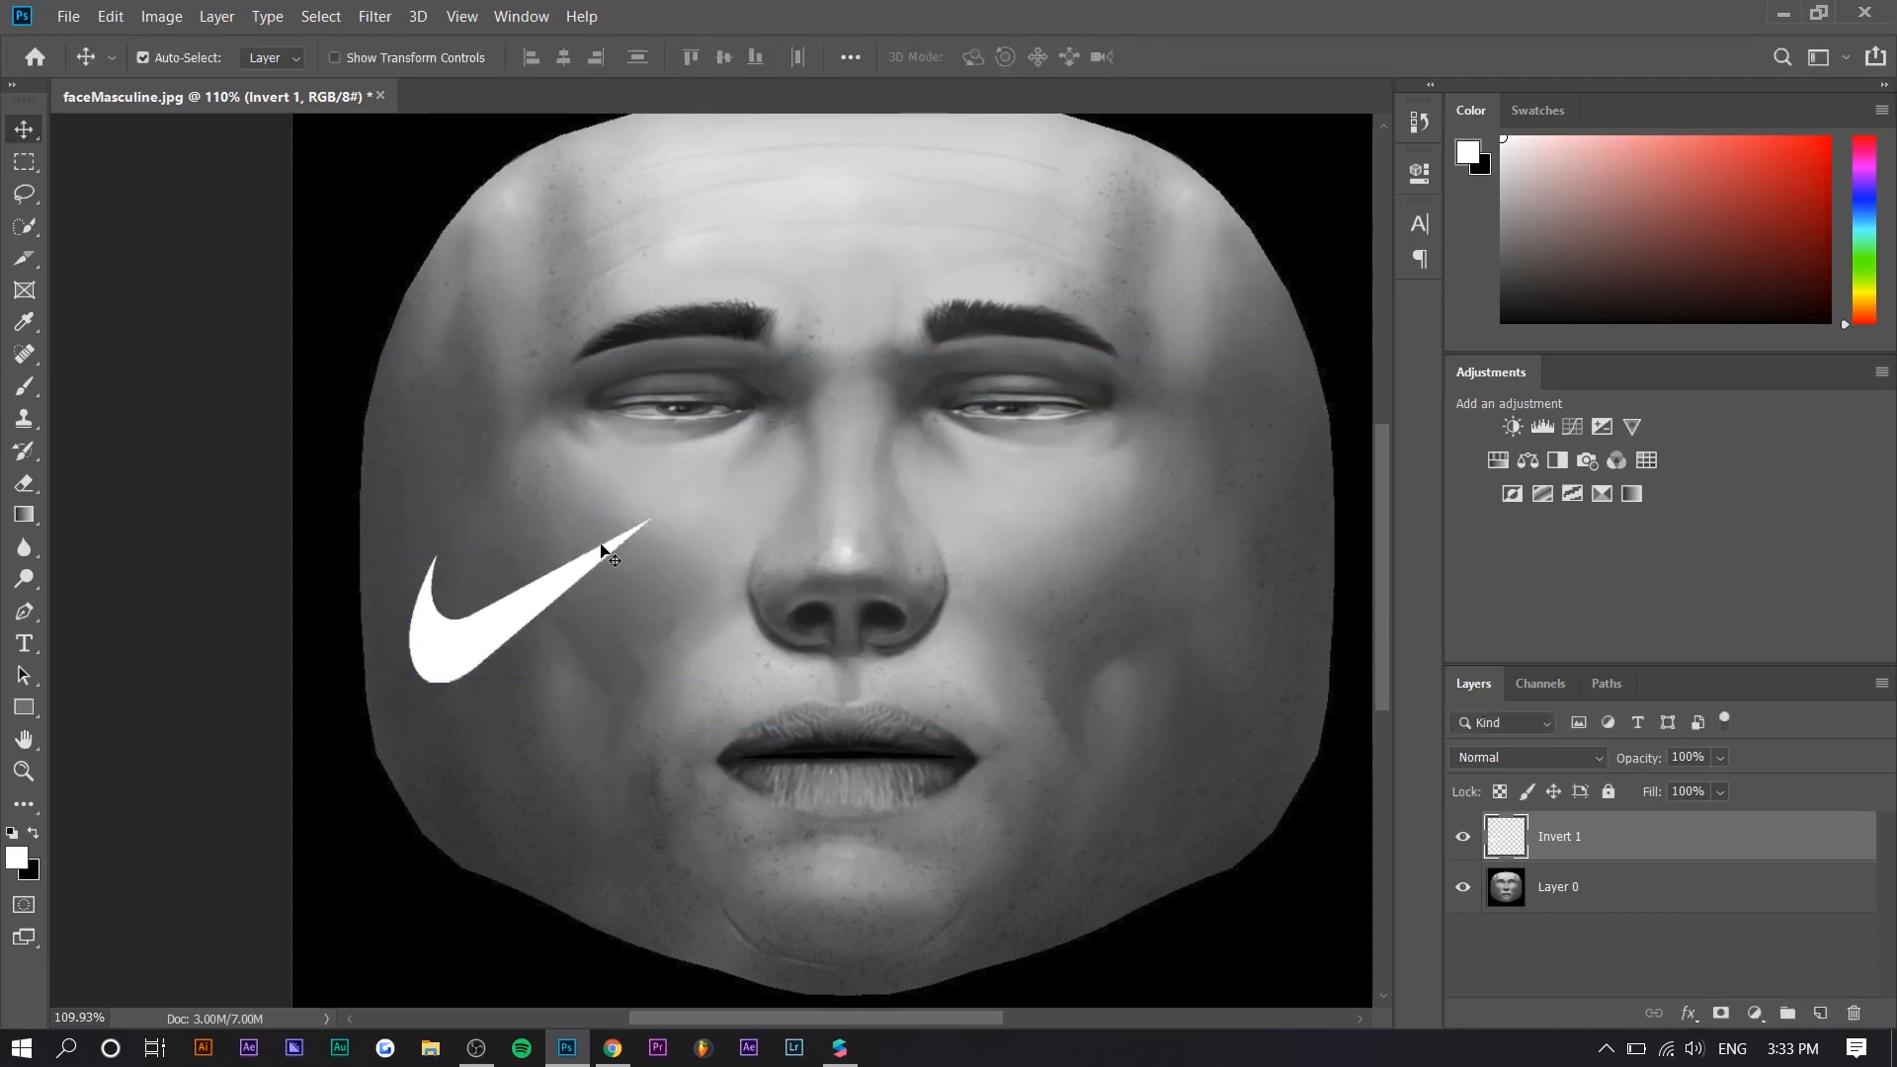
# Move the swoosh slightly outward on the cheek and hide the face template layer
pyautogui.hotkey('ctrl', '0')
pyautogui.hotkey('ctrl', '-')
pyautogui.hotkey('ctrl', '0')
pyautogui.moveTo(430, 632); pyautogui.dragTo(416, 655)
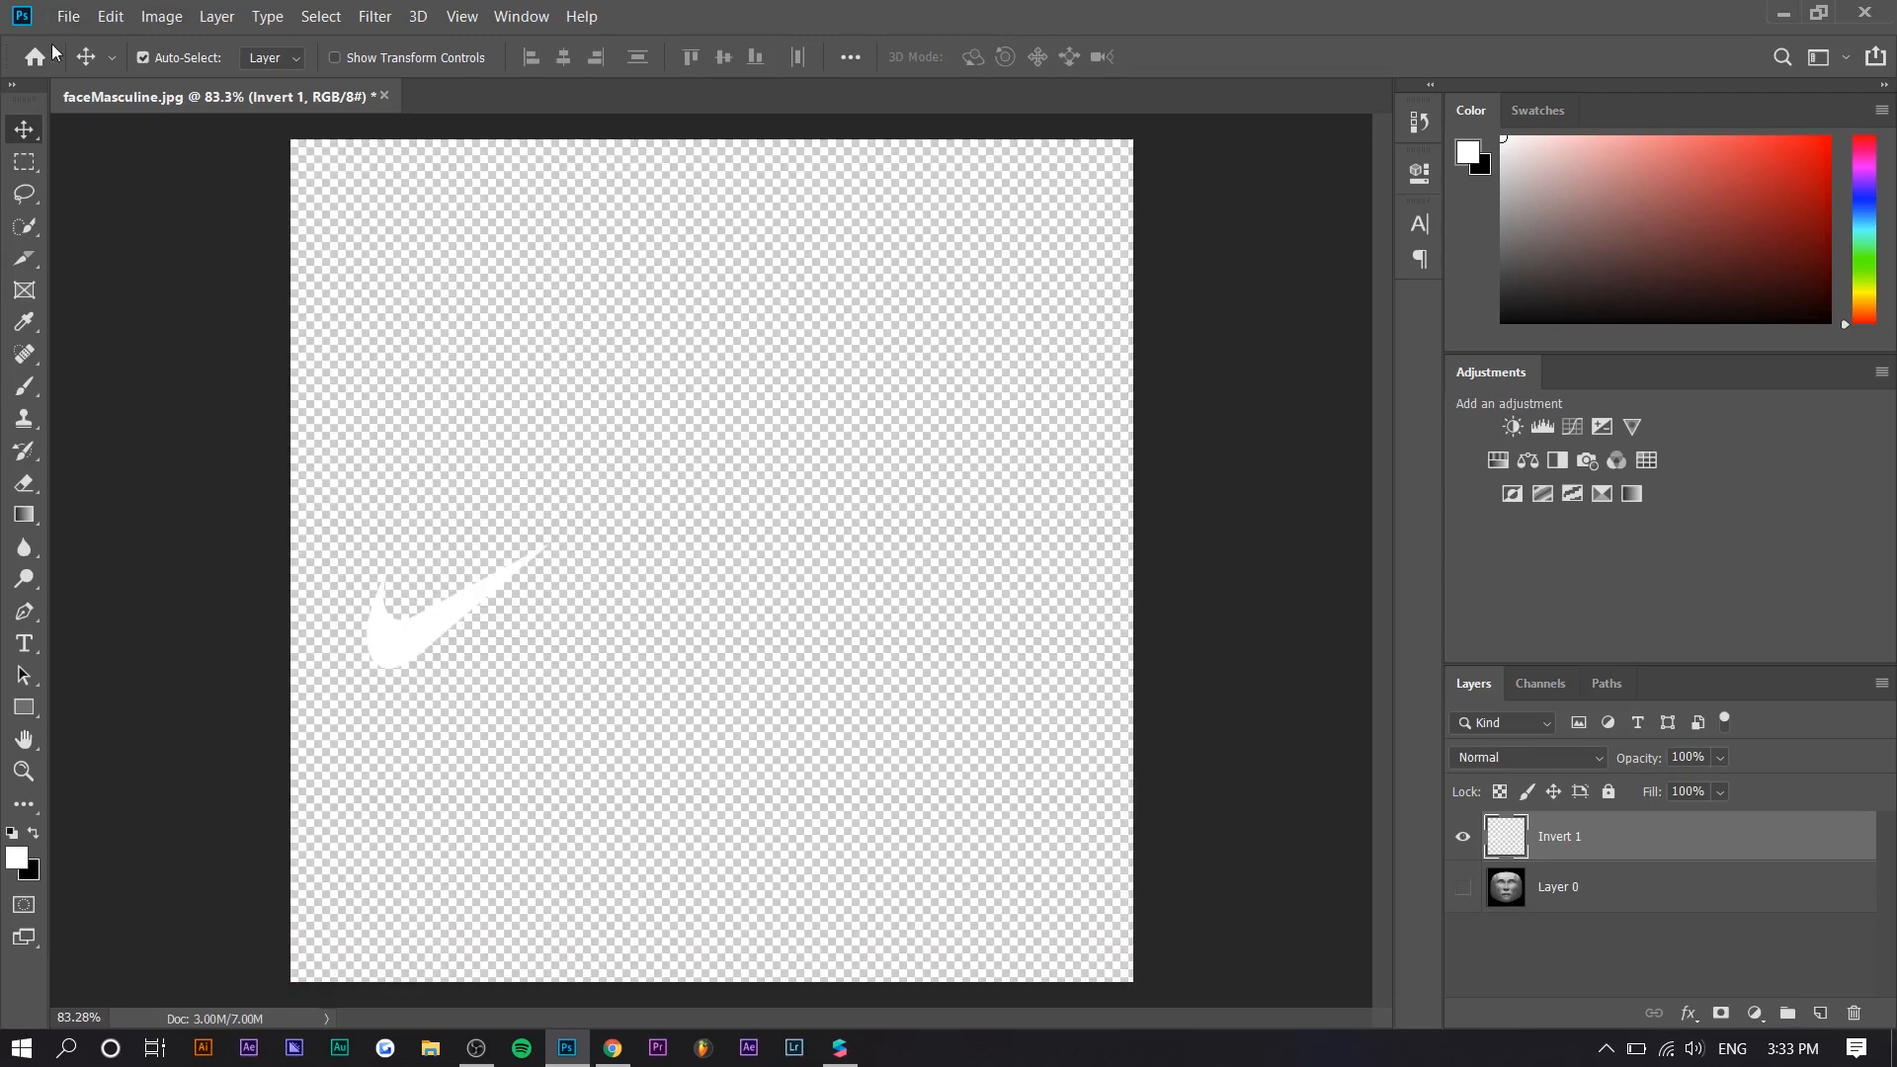
# Export the swoosh artwork as faceMasculine PNG to the Desktop, overwriting the existing file
pyautogui.click(68, 17)
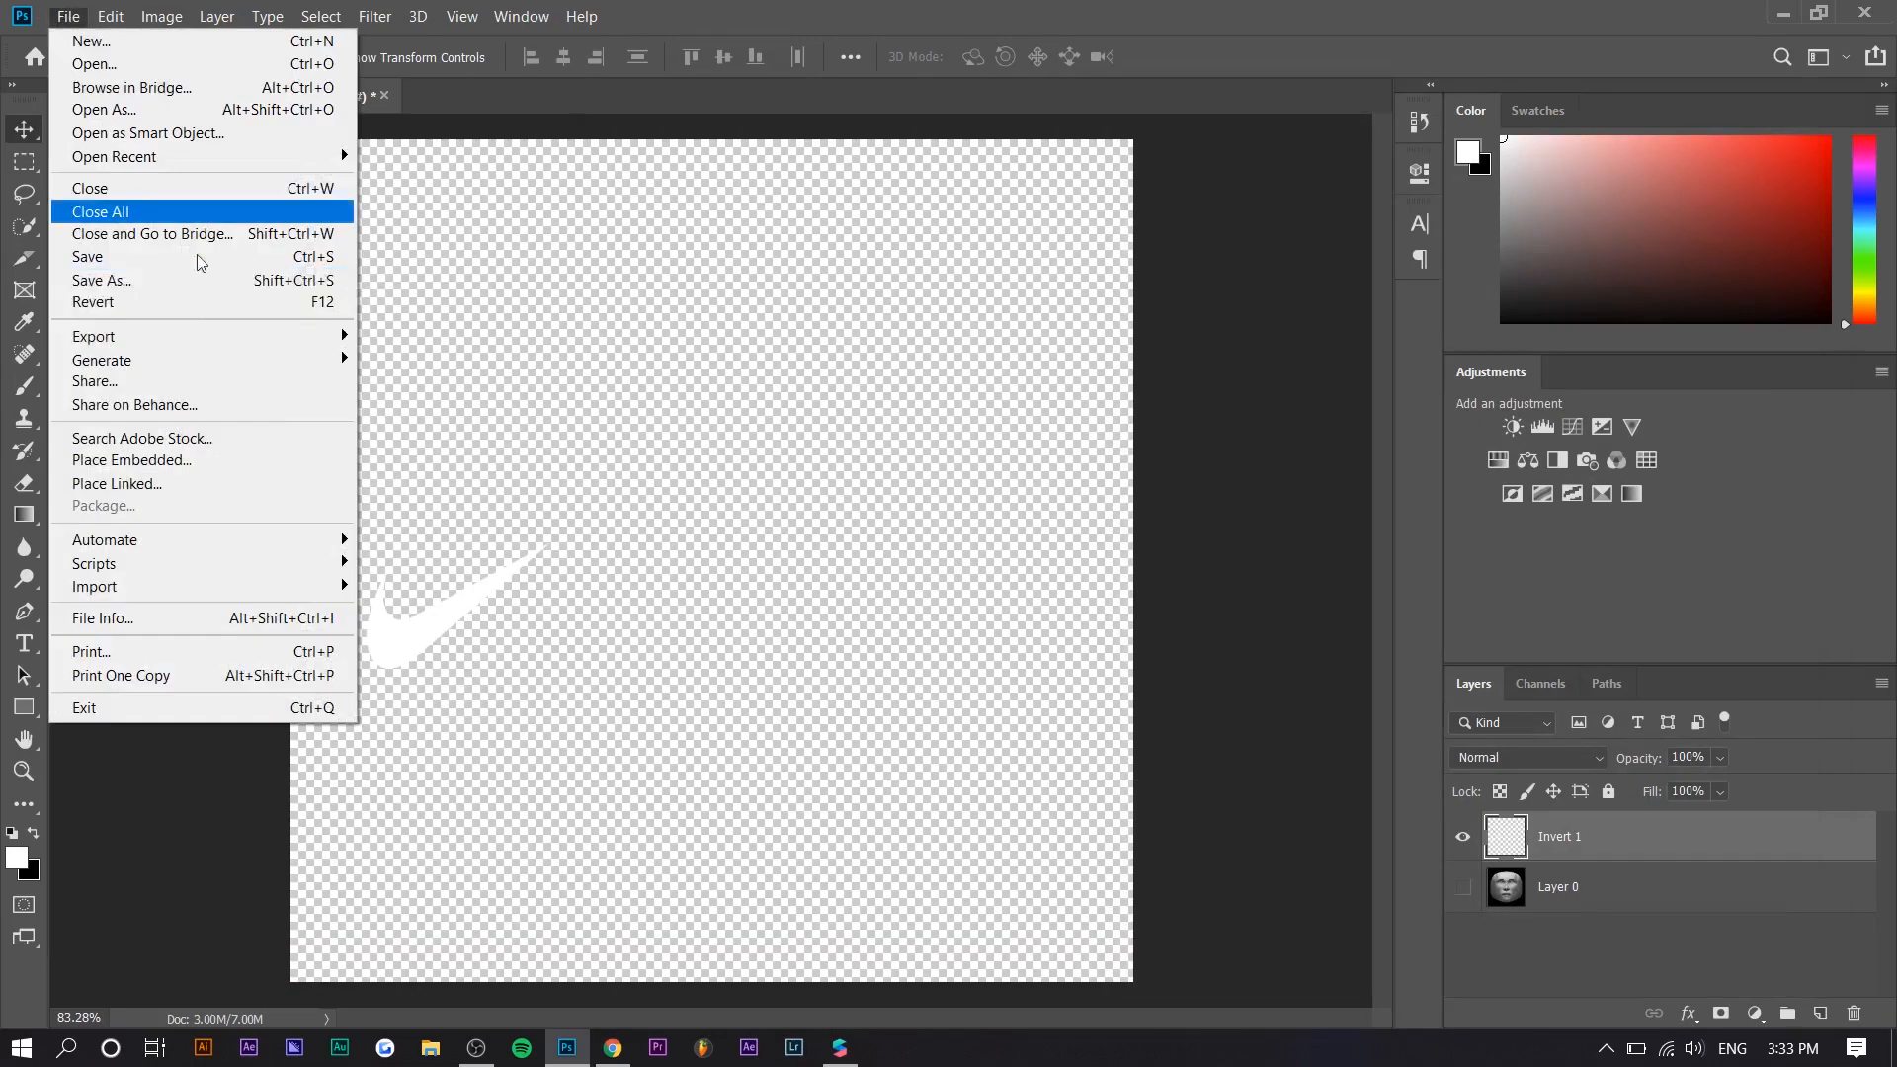
pyautogui.moveTo(212, 336)
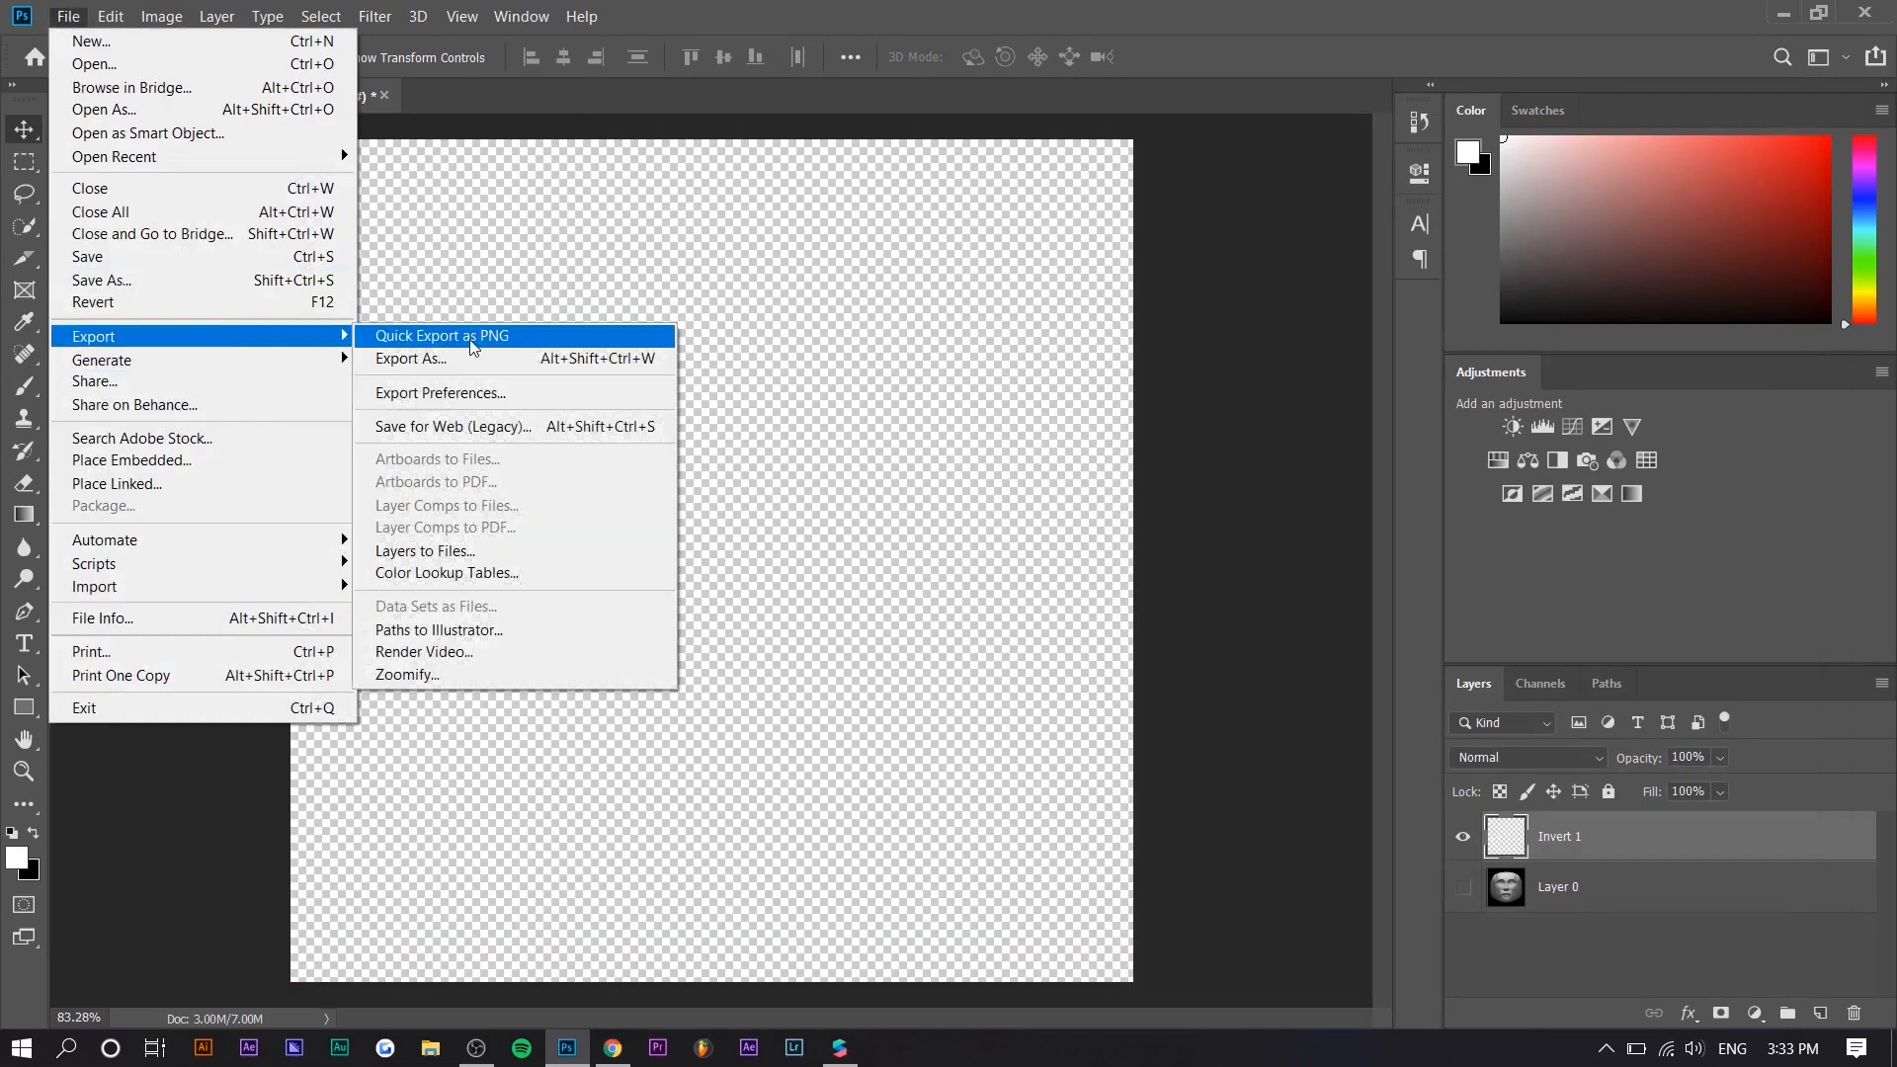
pyautogui.click(471, 337)
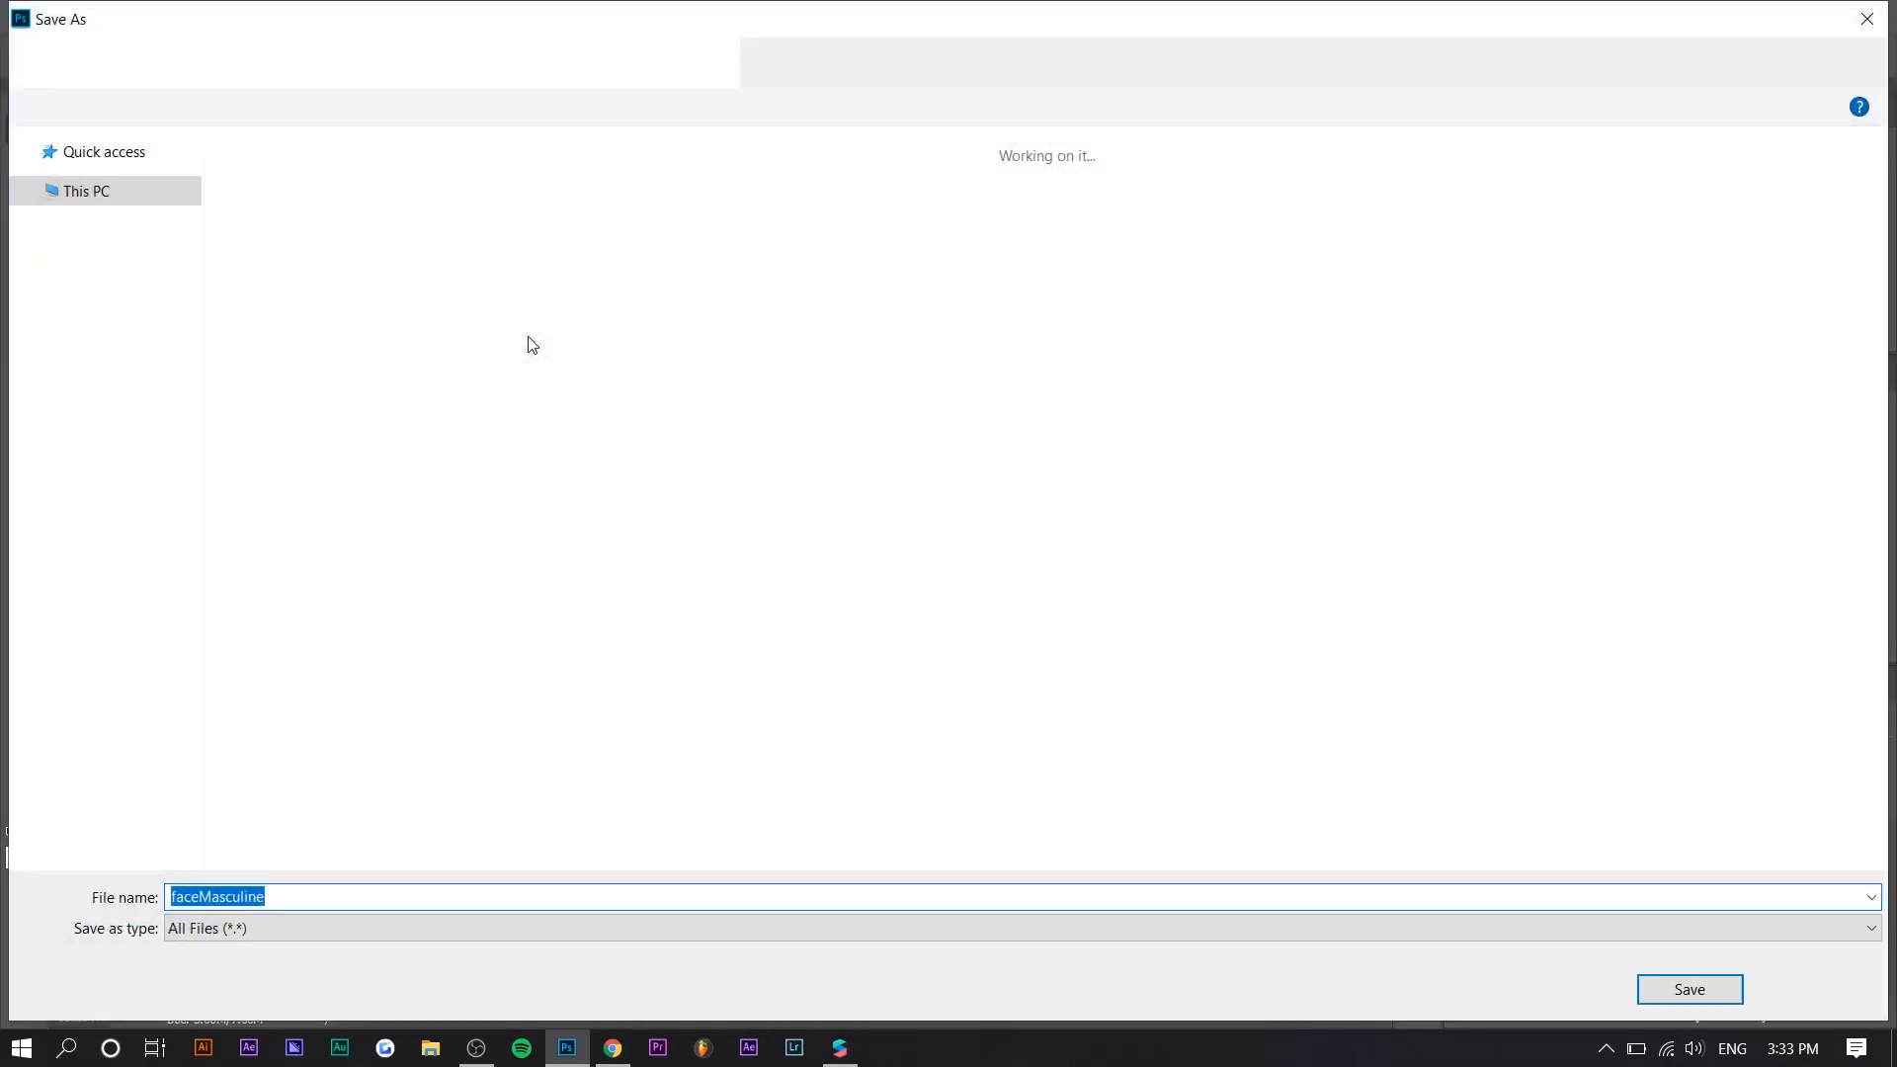
pyautogui.click(104, 192)
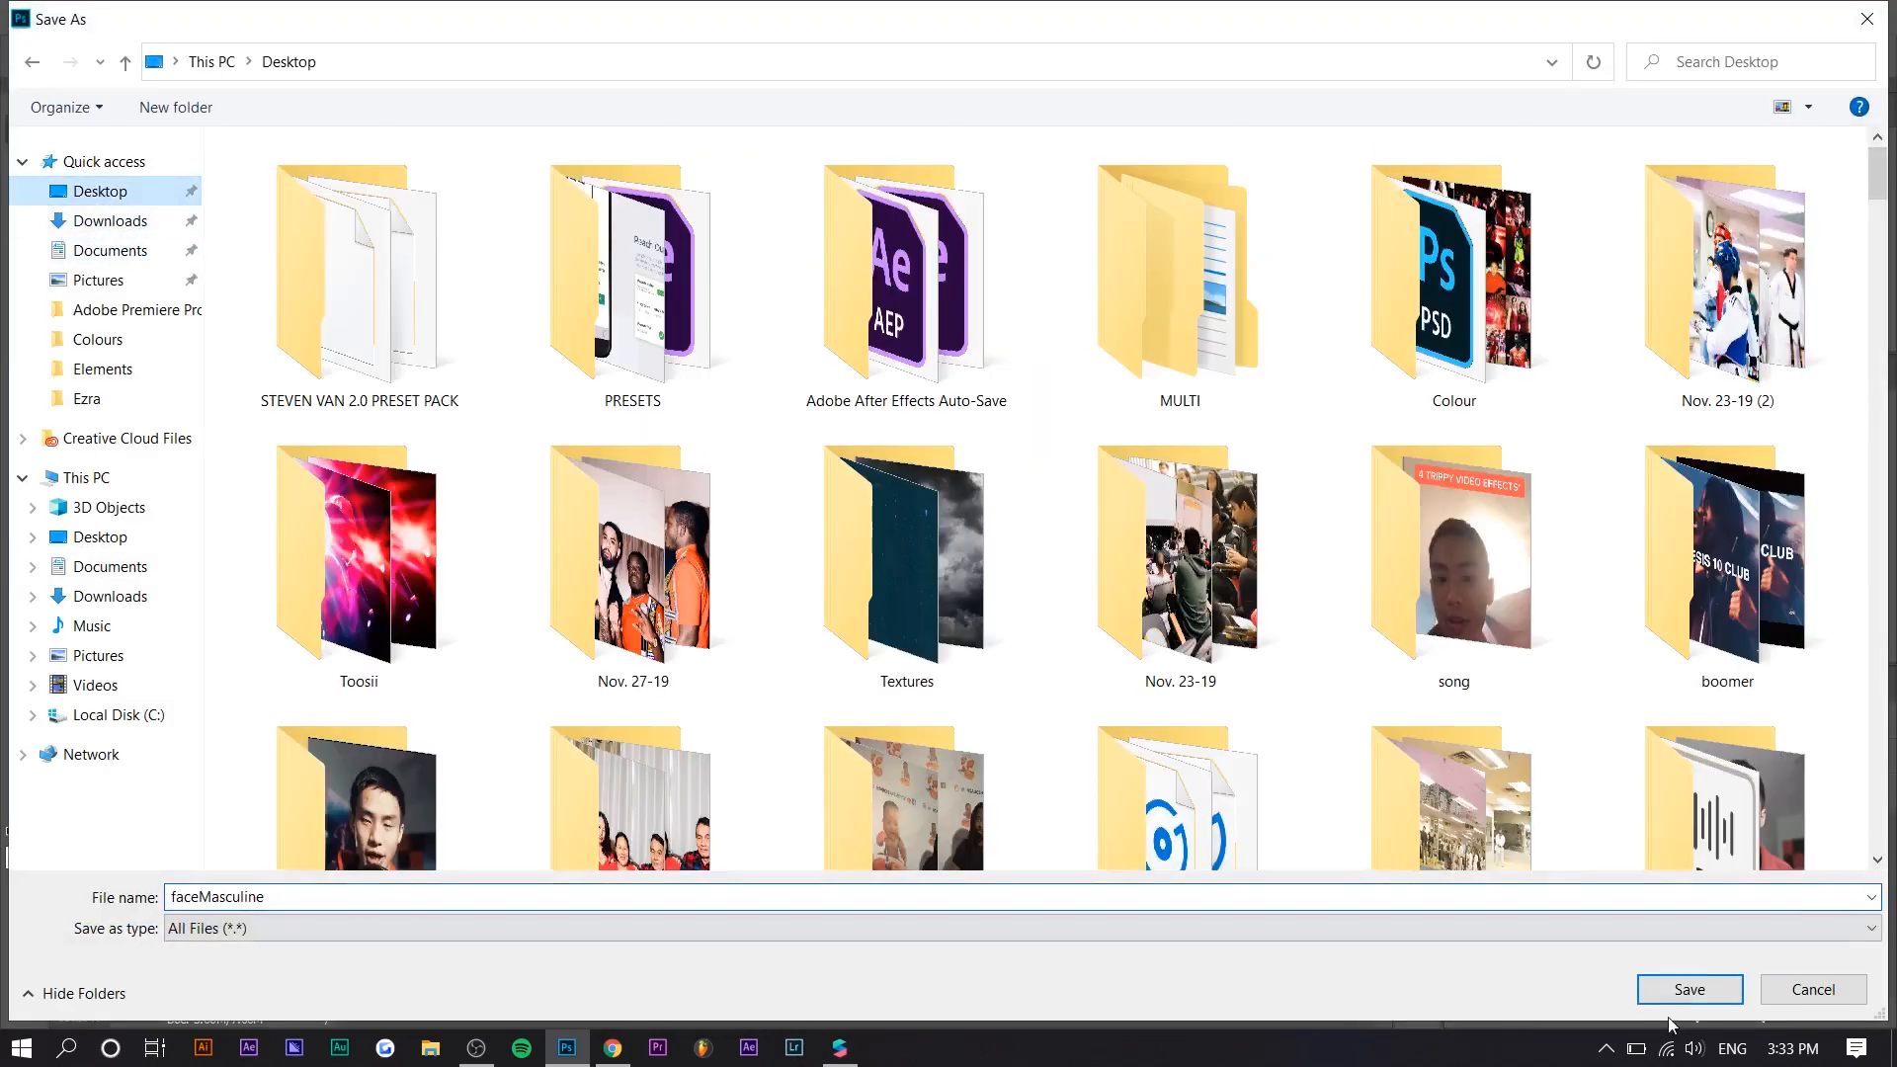
pyautogui.click(1682, 990)
pyautogui.click(991, 530)
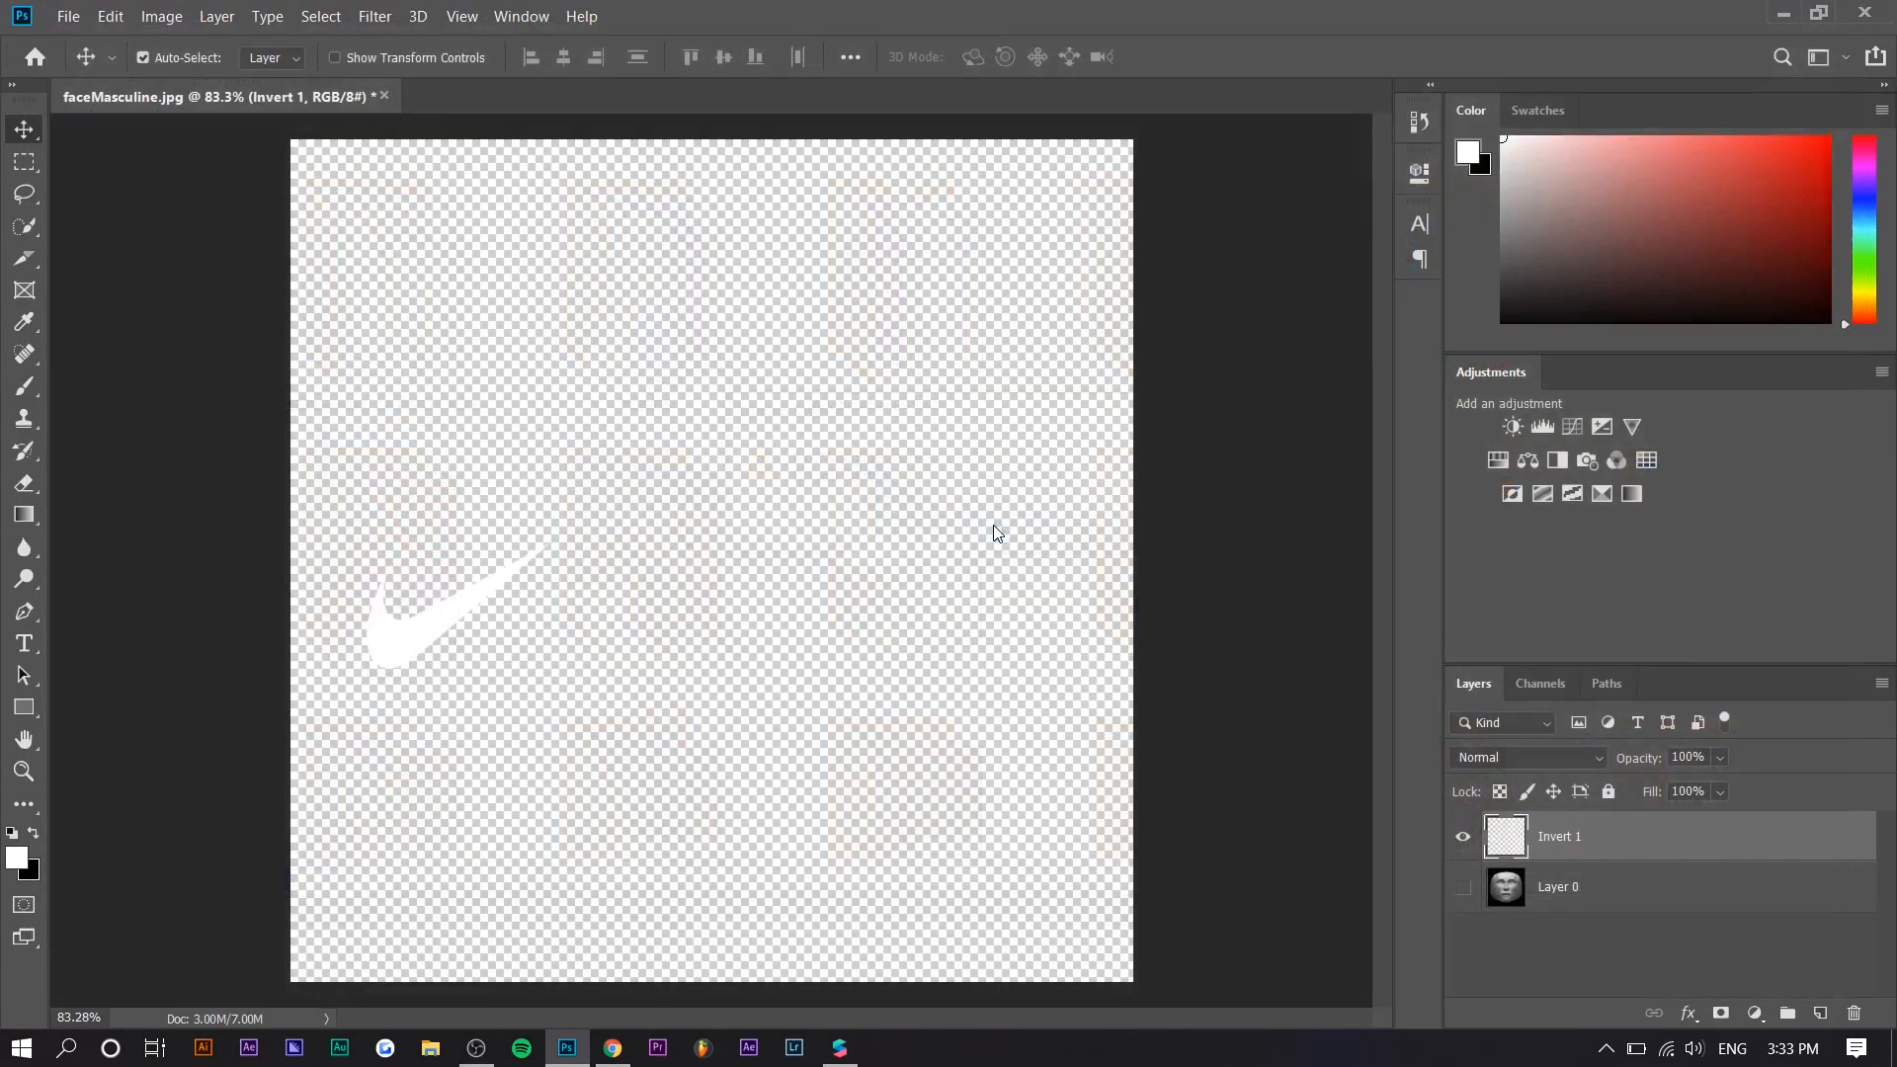
# Switch to Spark AR Studio, maximize the project window and replace the replaceMe texture with faceMasculine.png from the Desktop
pyautogui.hotkey('alt', 'Tab')
pyautogui.press('Tab')
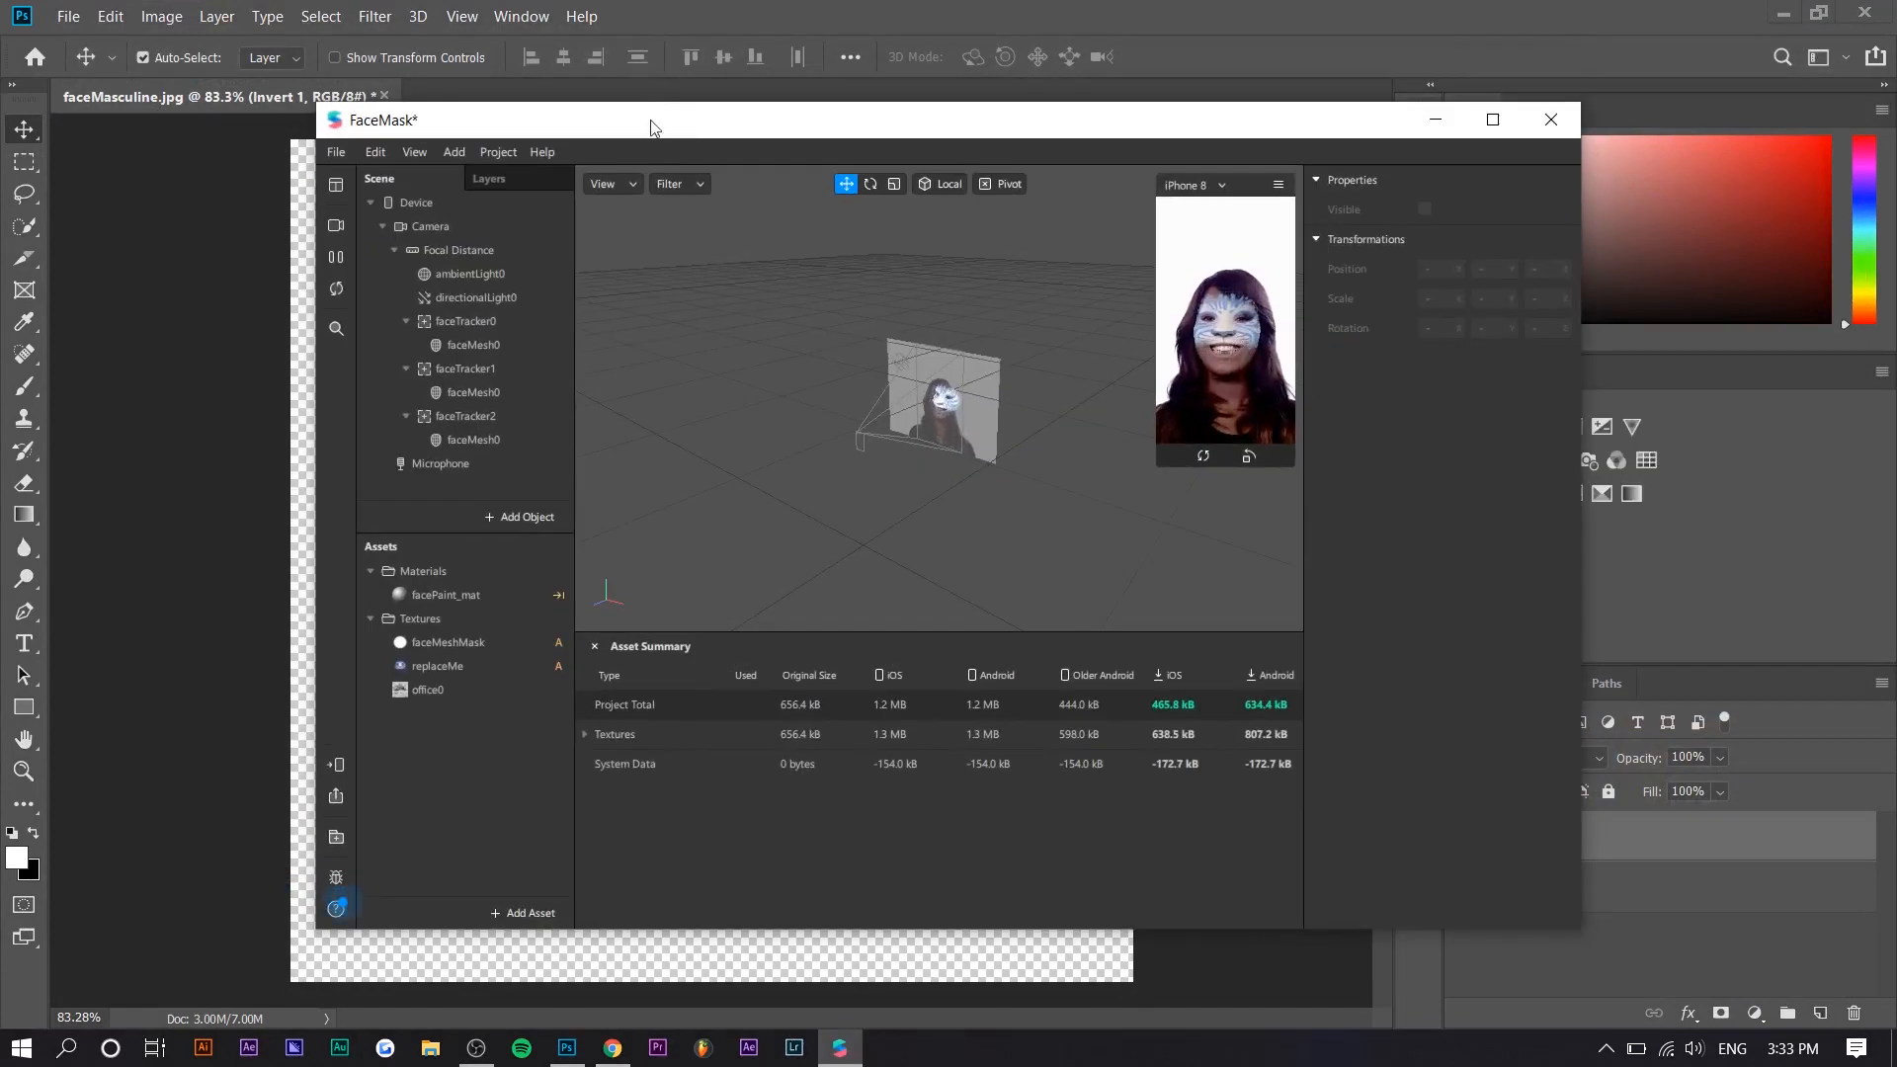
pyautogui.doubleClick(435, 120)
pyautogui.click(123, 767)
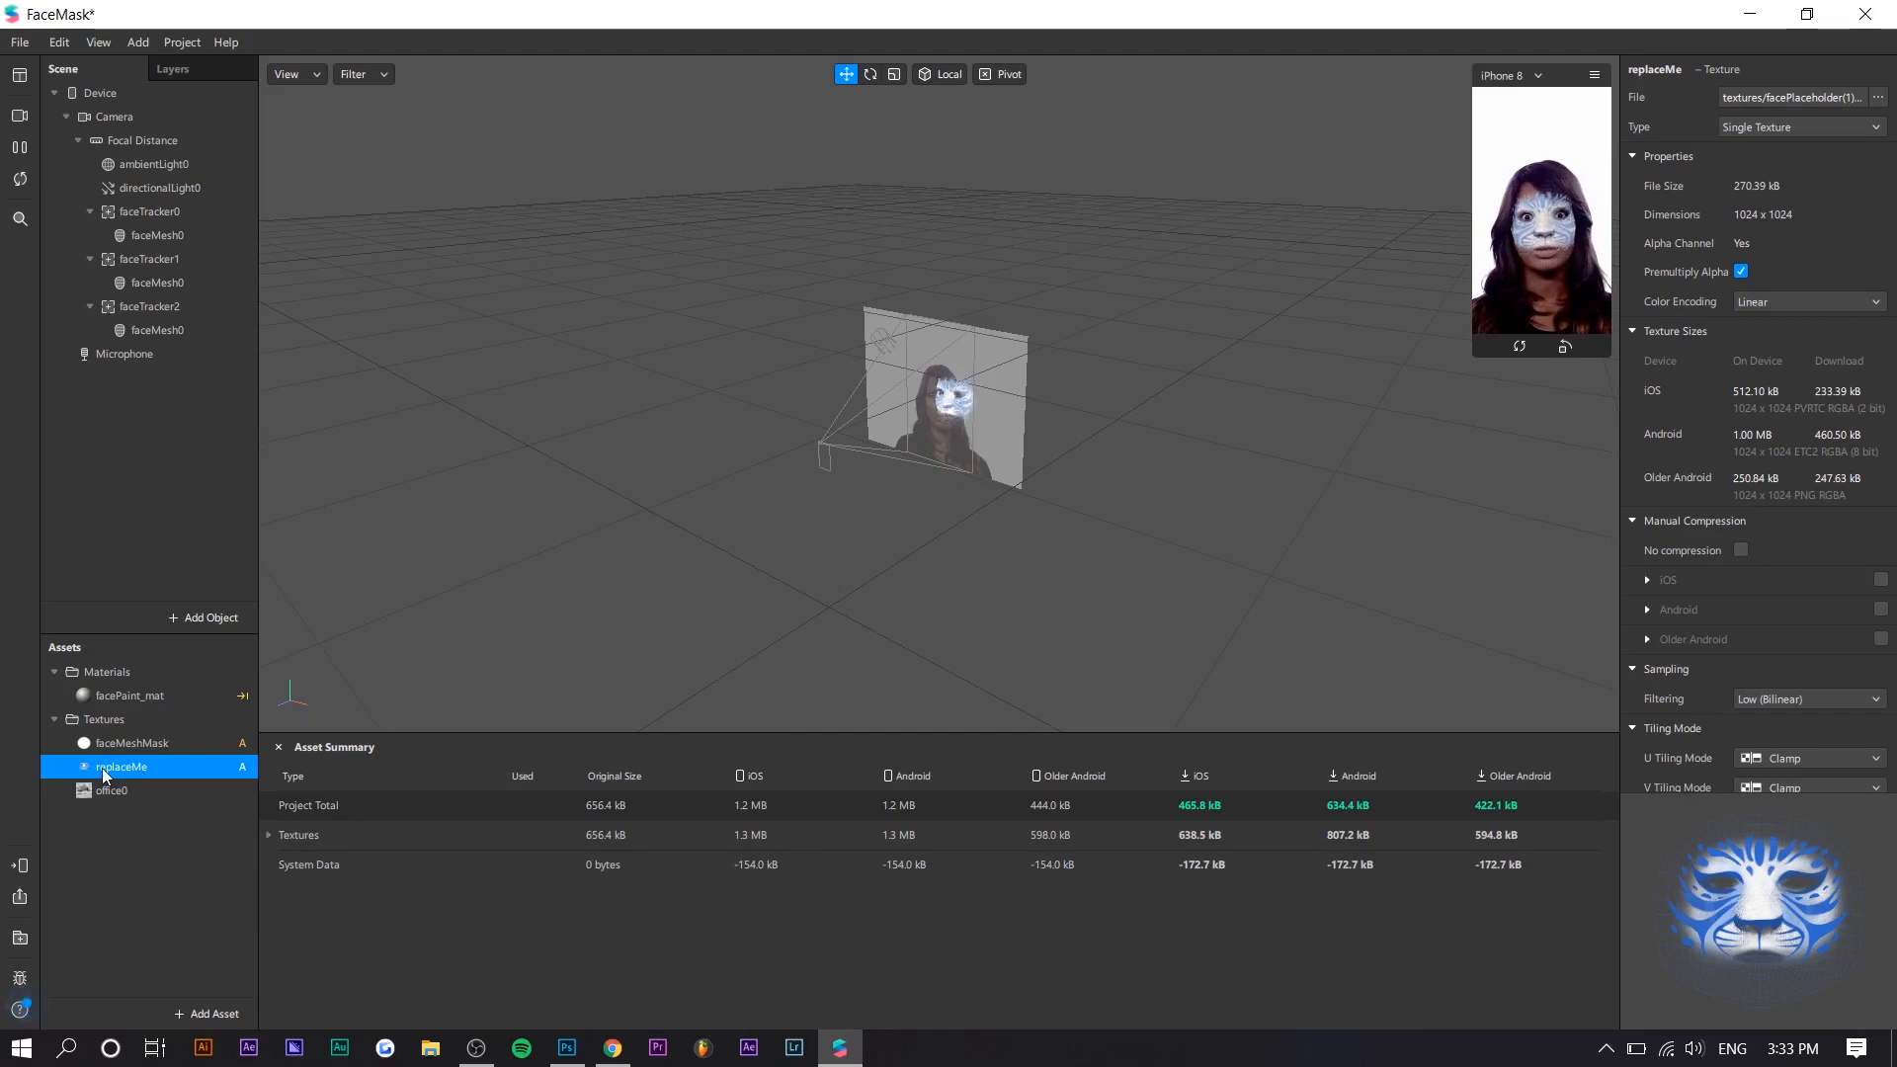
pyautogui.rightClick(127, 769)
pyautogui.click(208, 926)
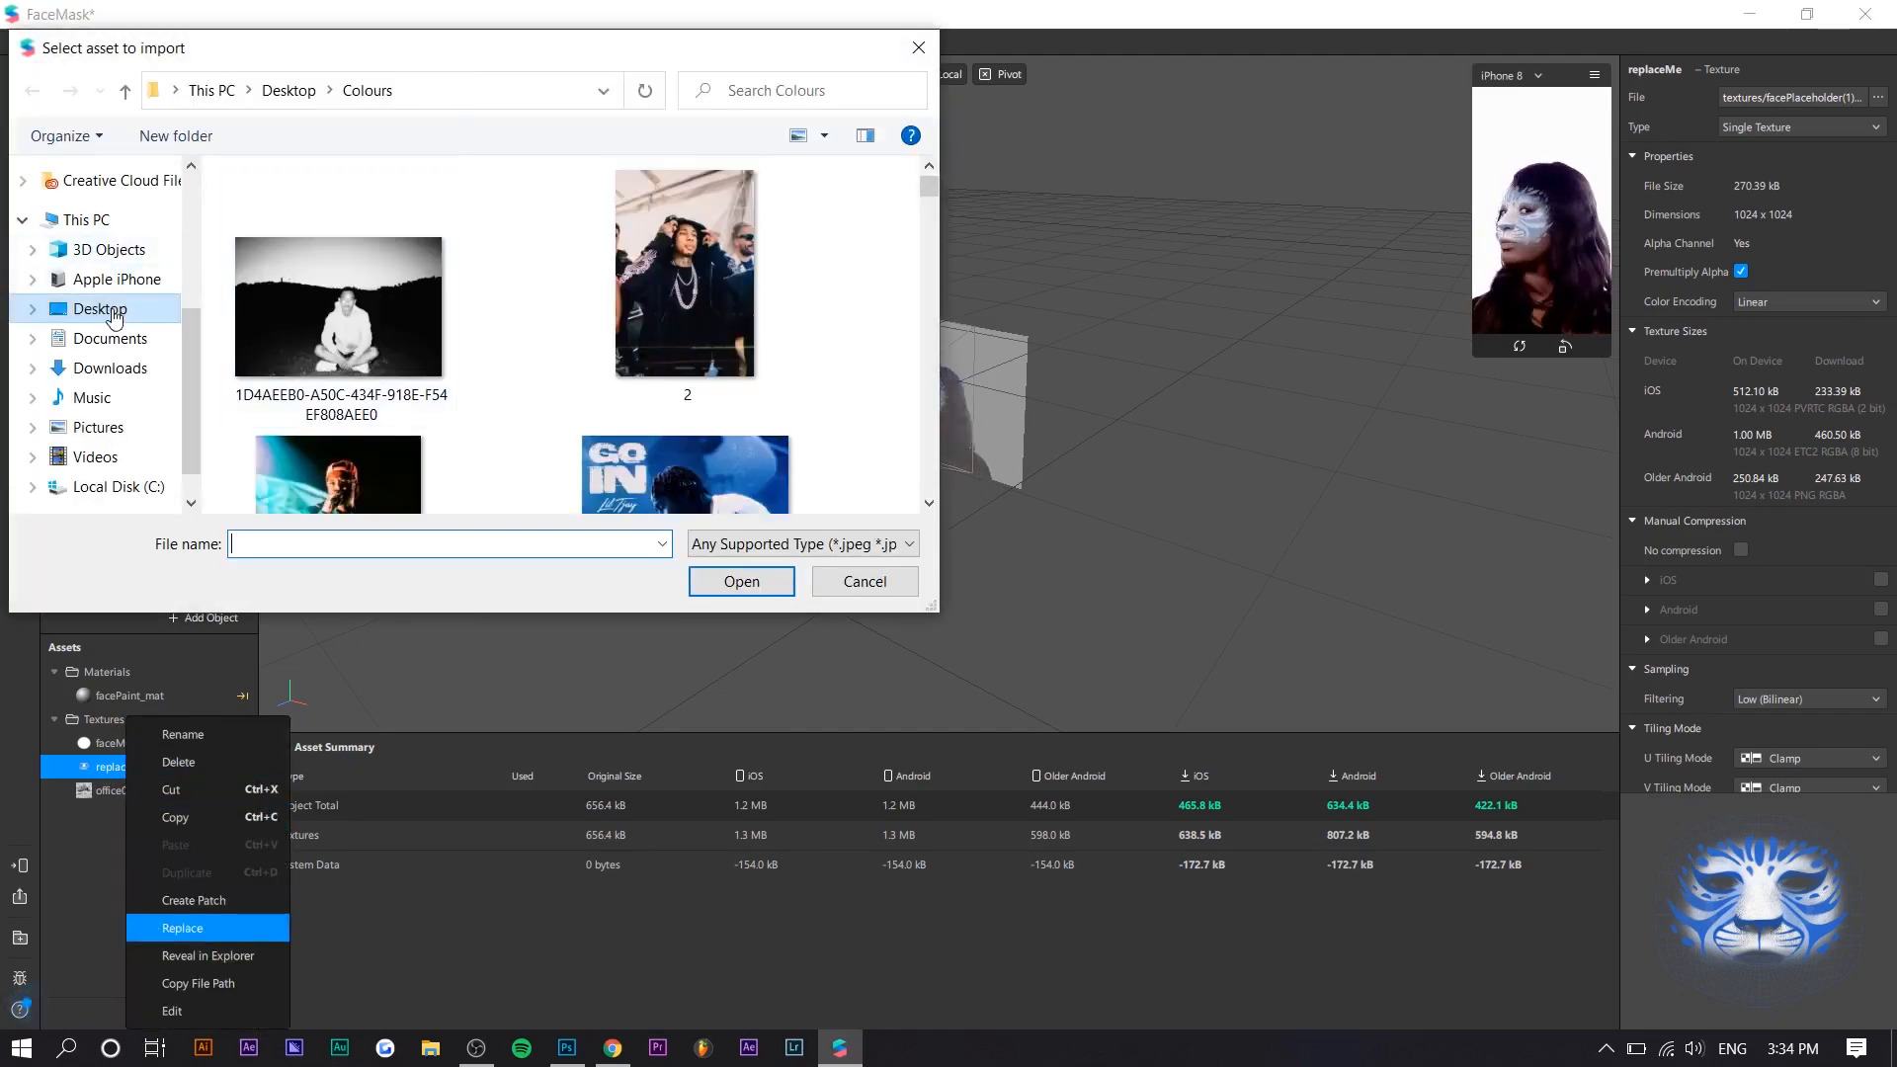
pyautogui.click(114, 311)
pyautogui.write('face')
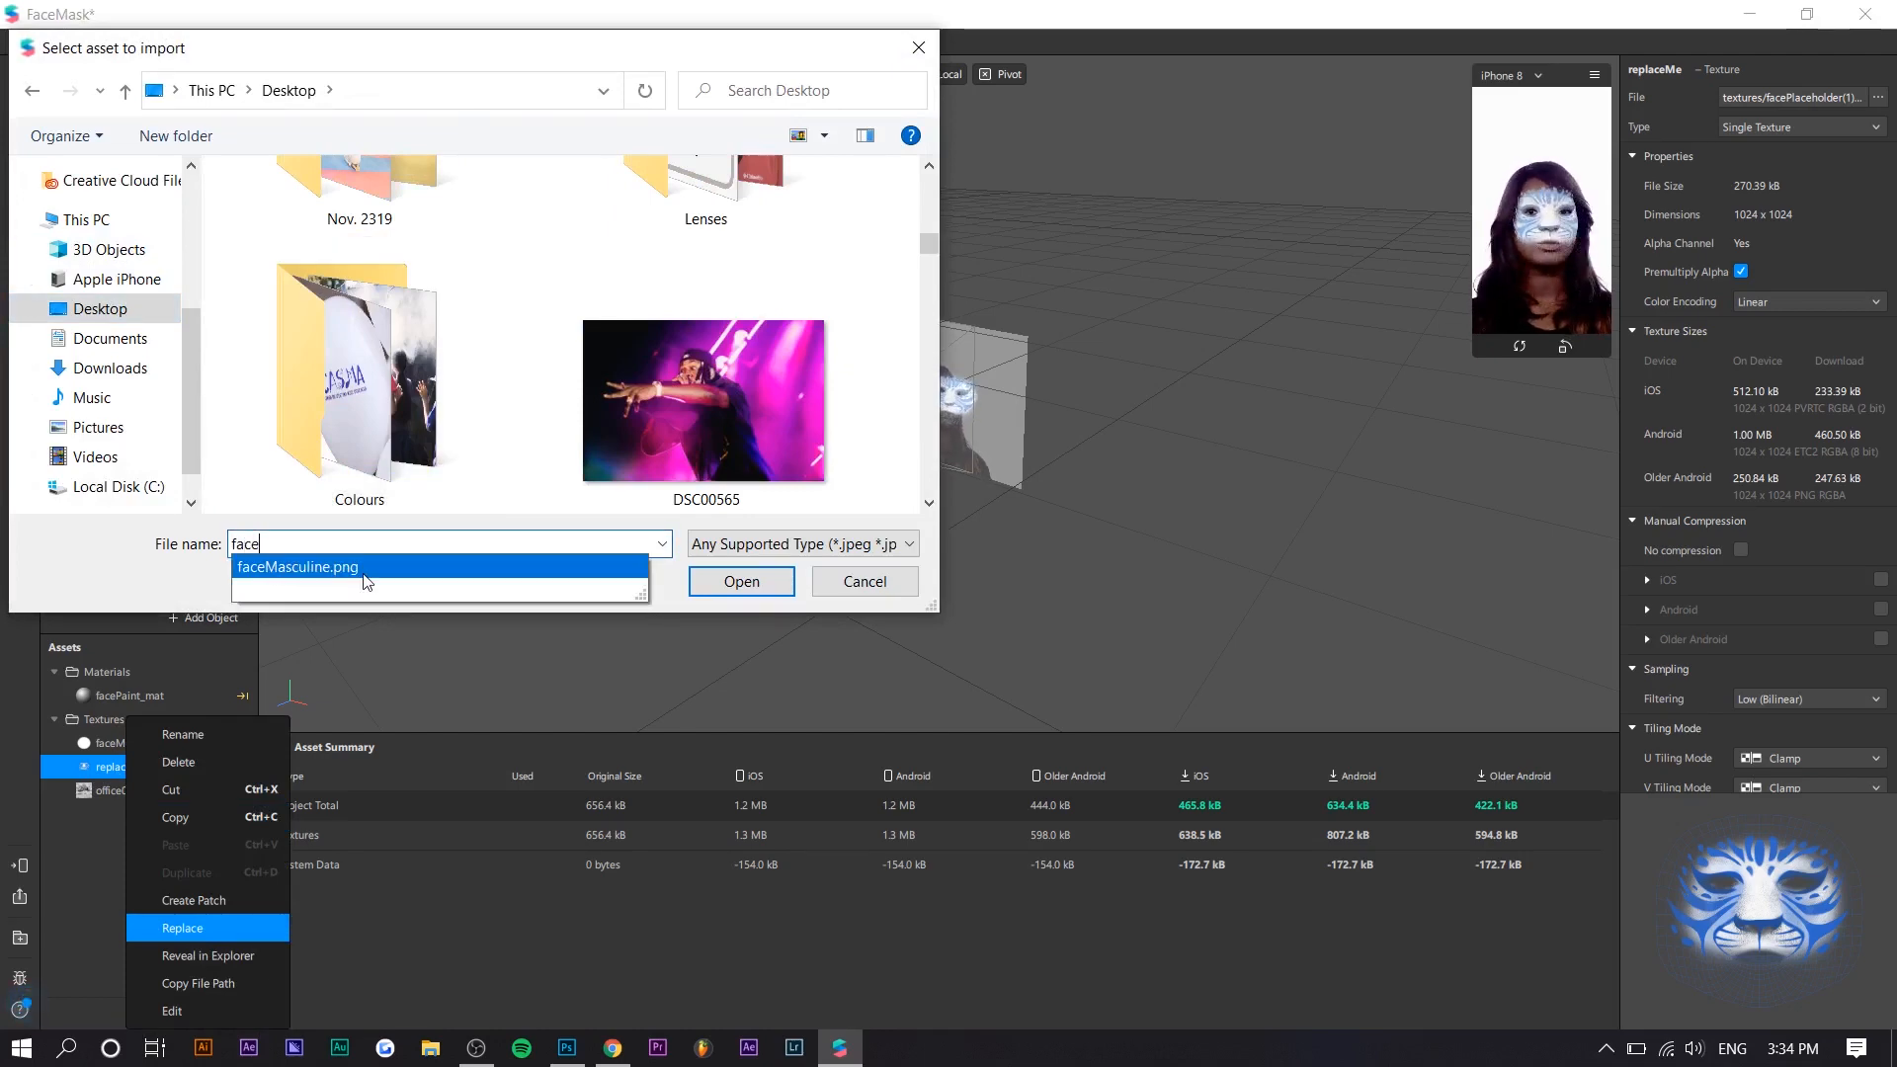
pyautogui.click(743, 583)
pyautogui.click(742, 583)
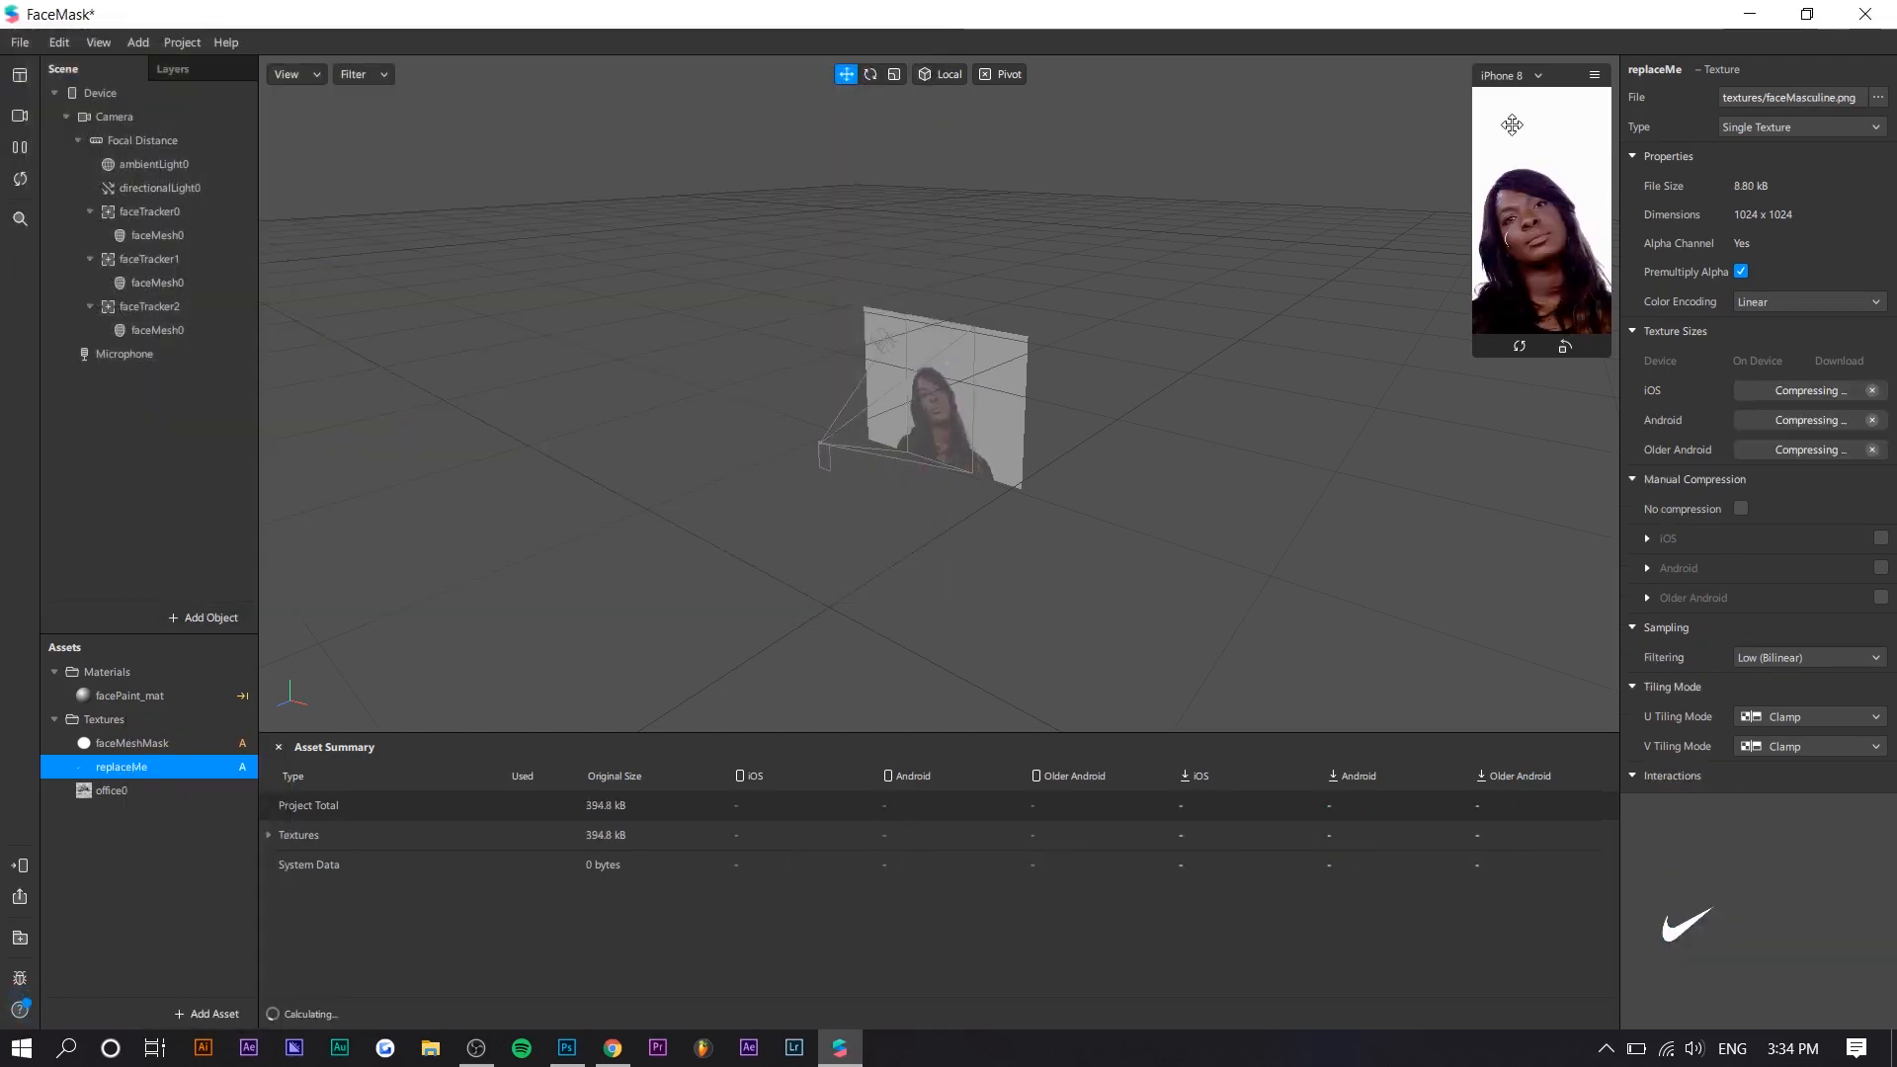
# Preview the mask on the integrated webcam, then on the first real-time simulation face
pyautogui.click(19, 116)
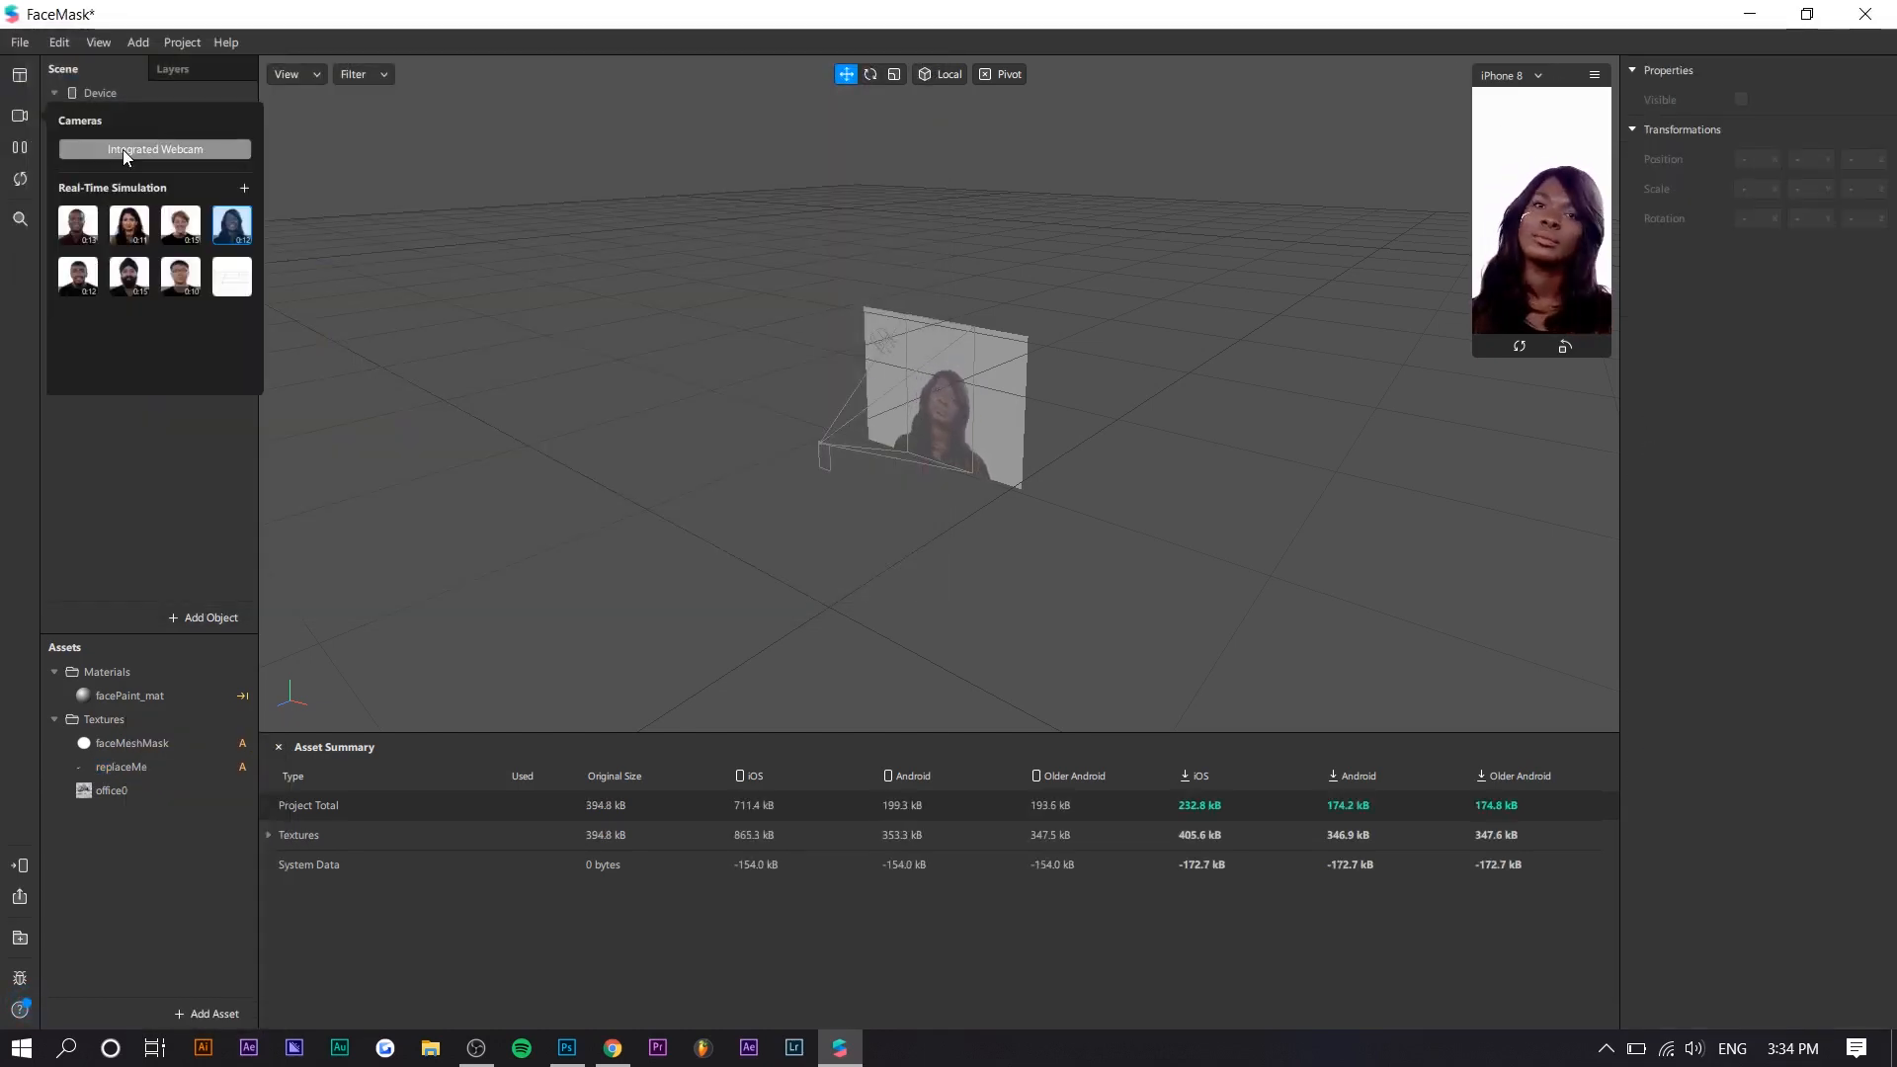
pyautogui.click(123, 150)
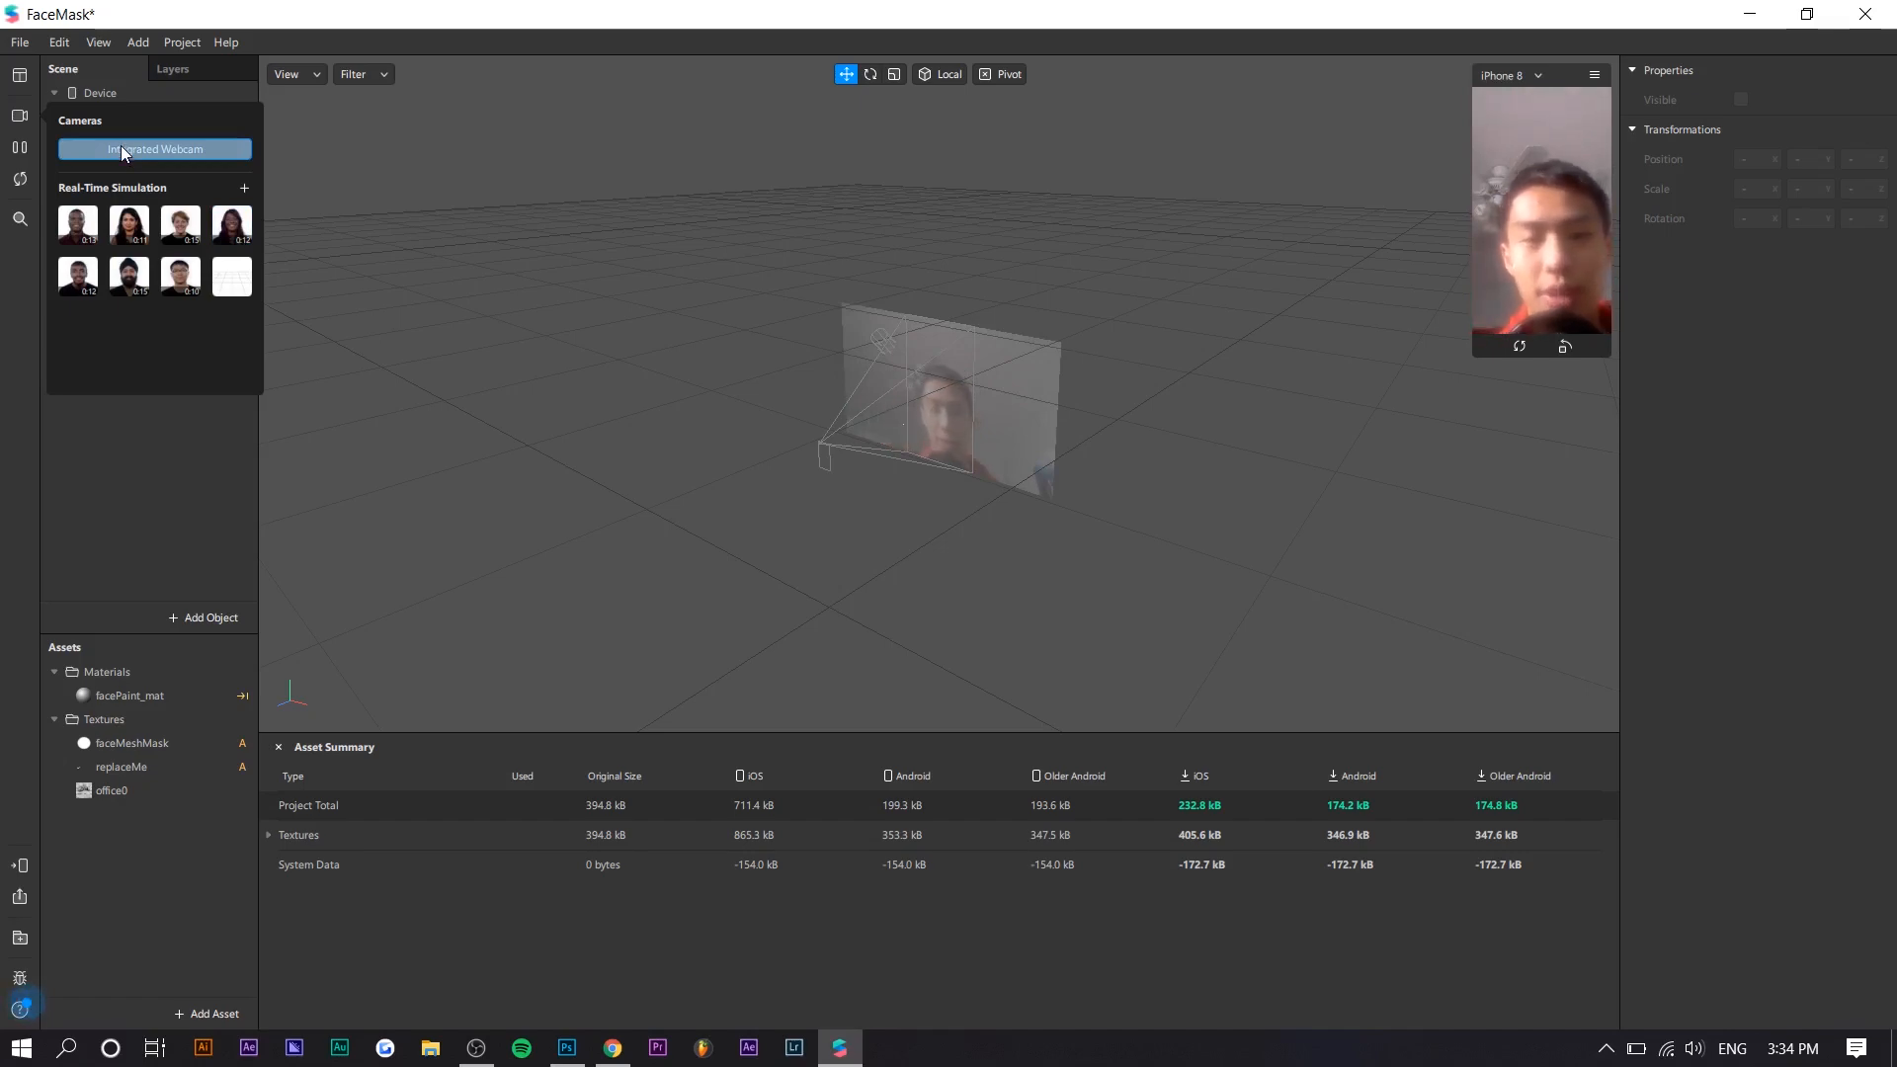
pyautogui.click(79, 225)
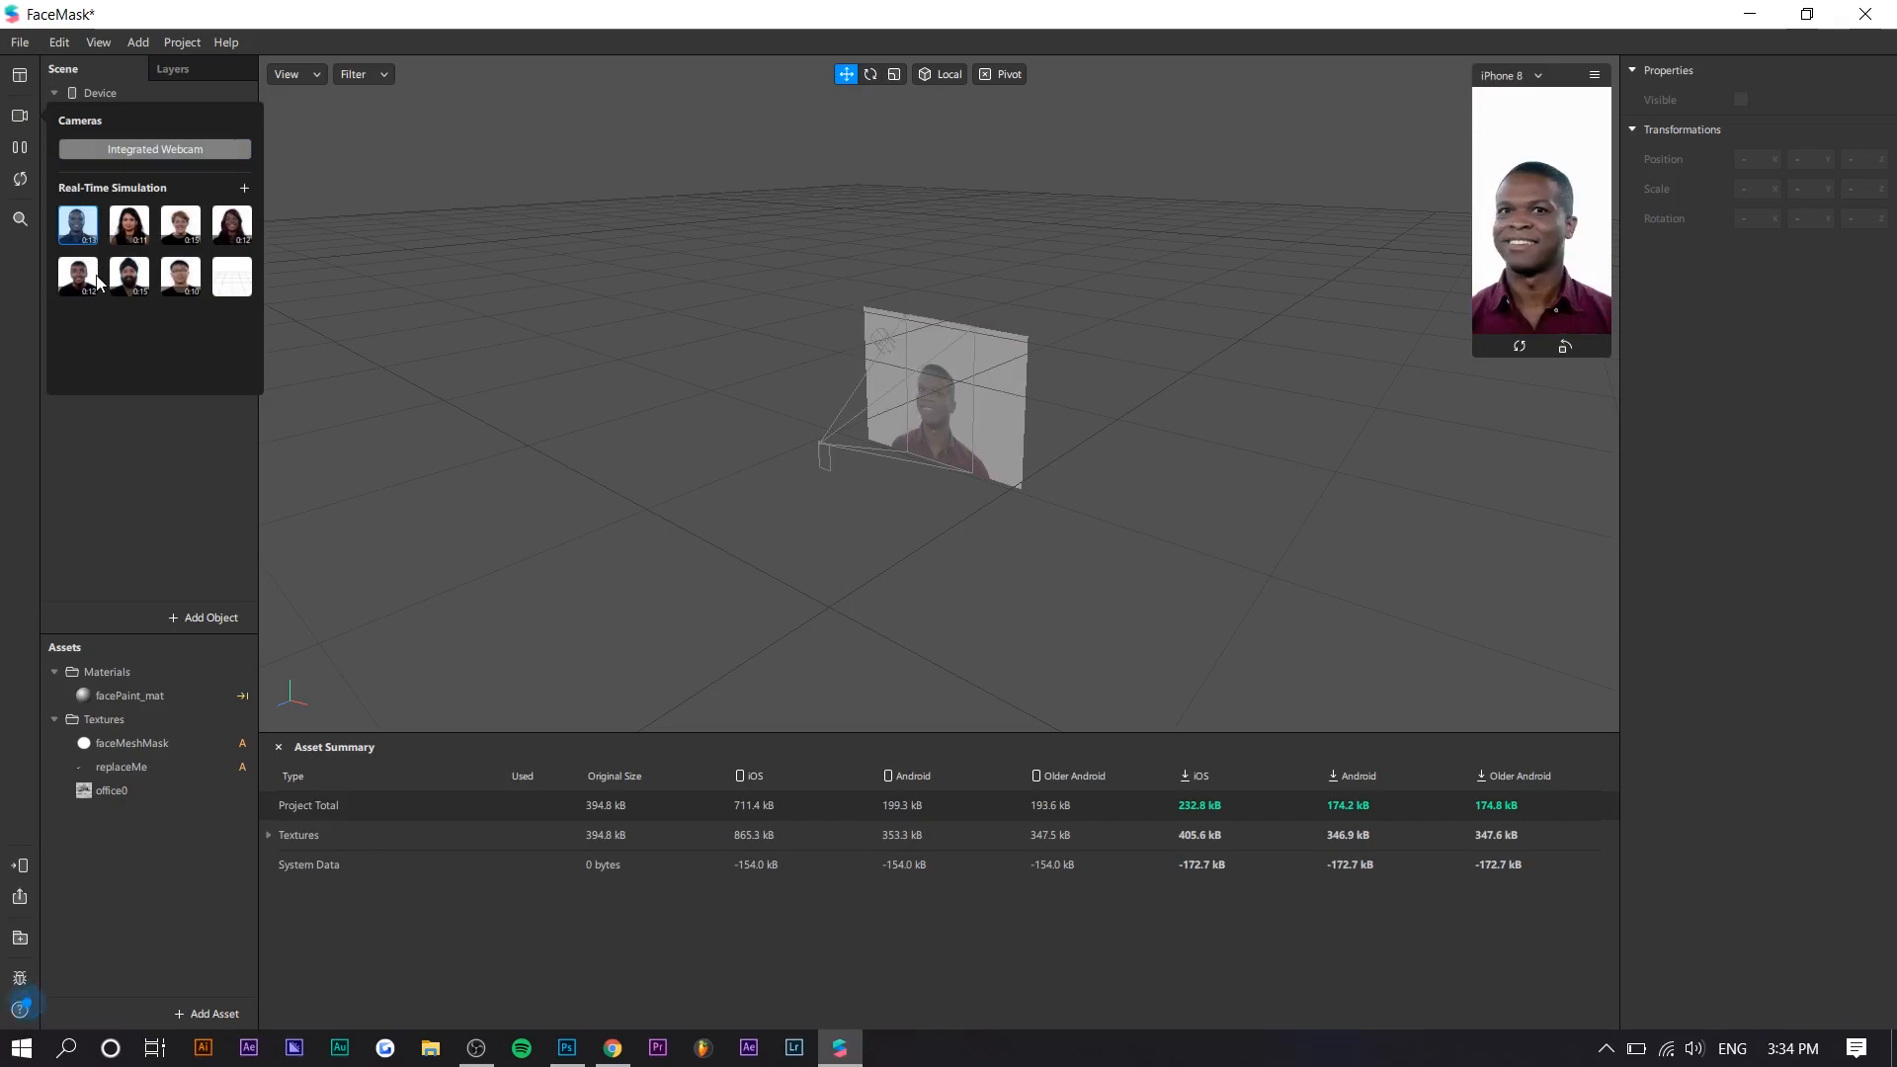
# Switch to Photoshop and, with the face template shown, place a copy of the swoosh directly below the original on the same cheek
pyautogui.hotkey('alt', 'Tab')
pyautogui.keyDown('alt'); pyautogui.scroll(1, 460, 607); pyautogui.keyUp('alt')
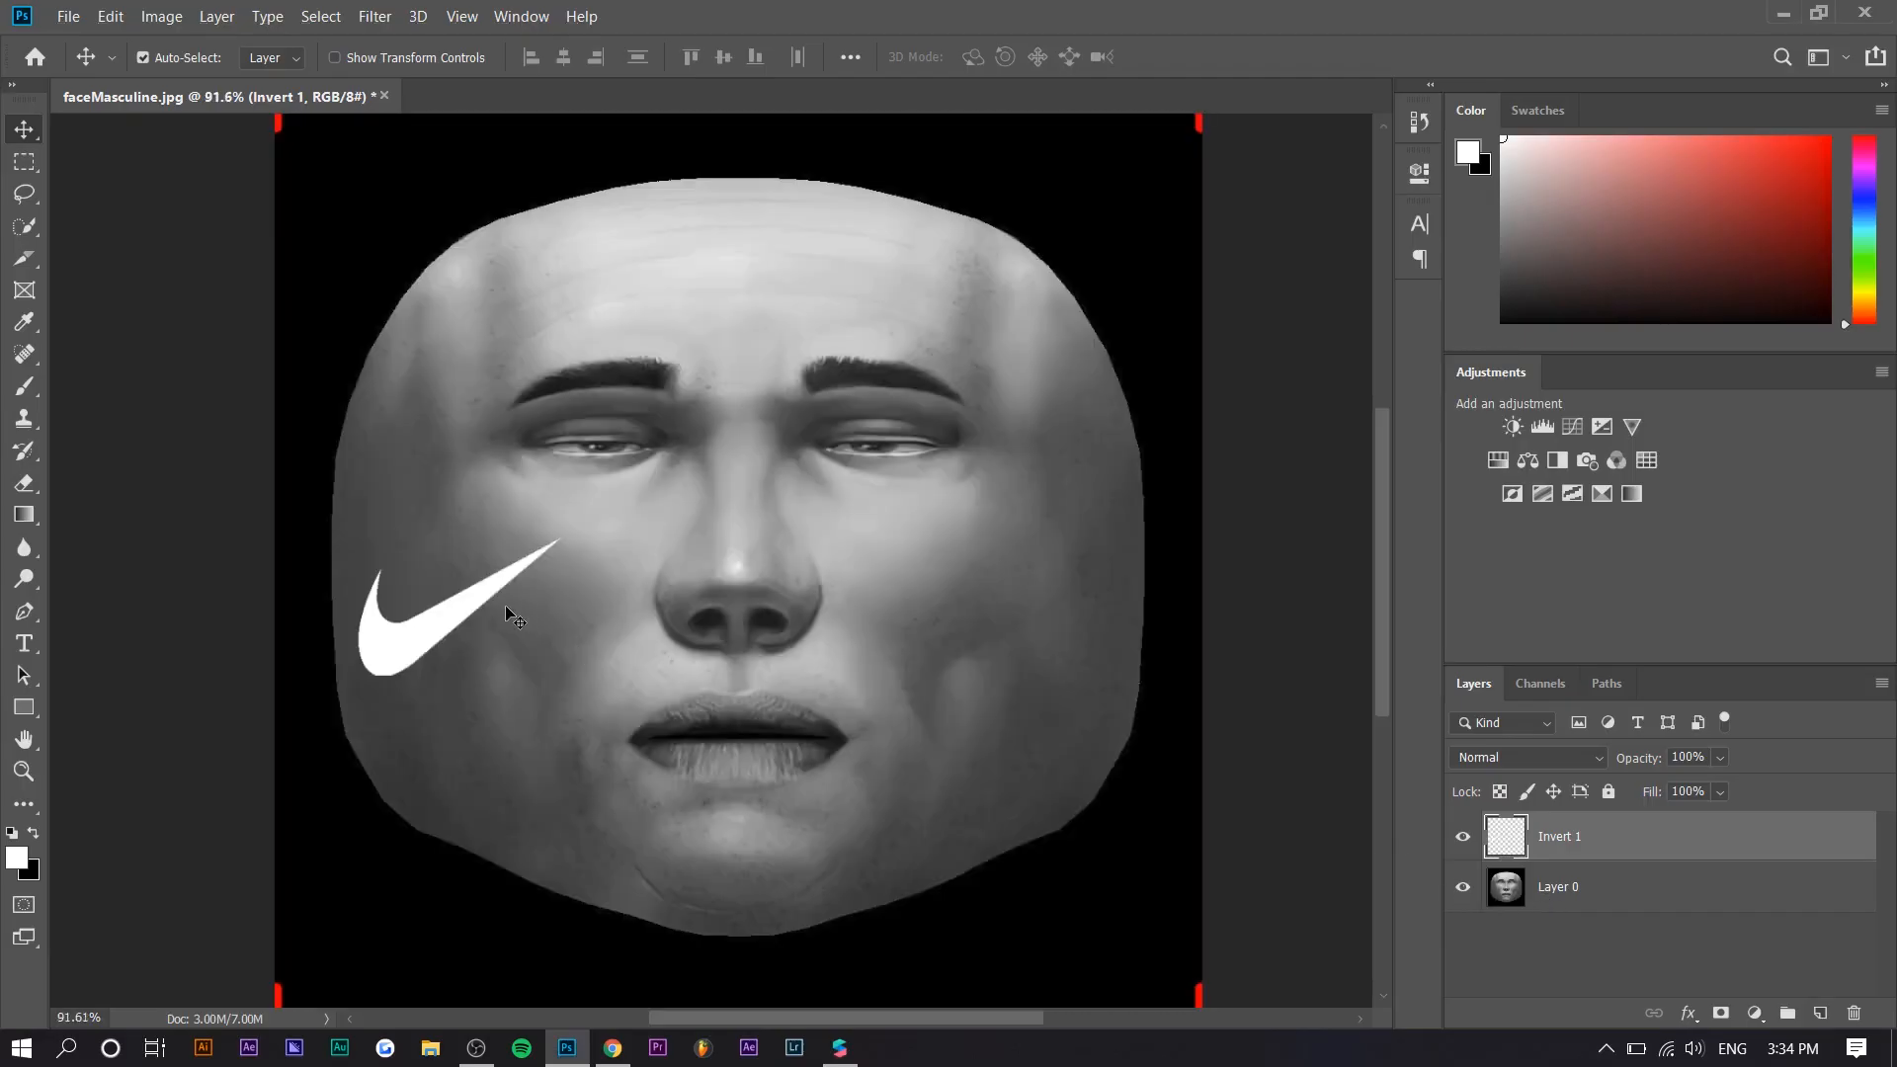
pyautogui.keyDown('alt'); pyautogui.moveTo(485, 610); pyautogui.dragTo(484, 708); pyautogui.keyUp('alt')
# Duplicate both swooshes, flip the copies horizontally and place them on the opposite cheek
pyautogui.keyDown('shift'); pyautogui.click(1694, 889); pyautogui.keyUp('shift')
pyautogui.hotkey('ctrl', 't')
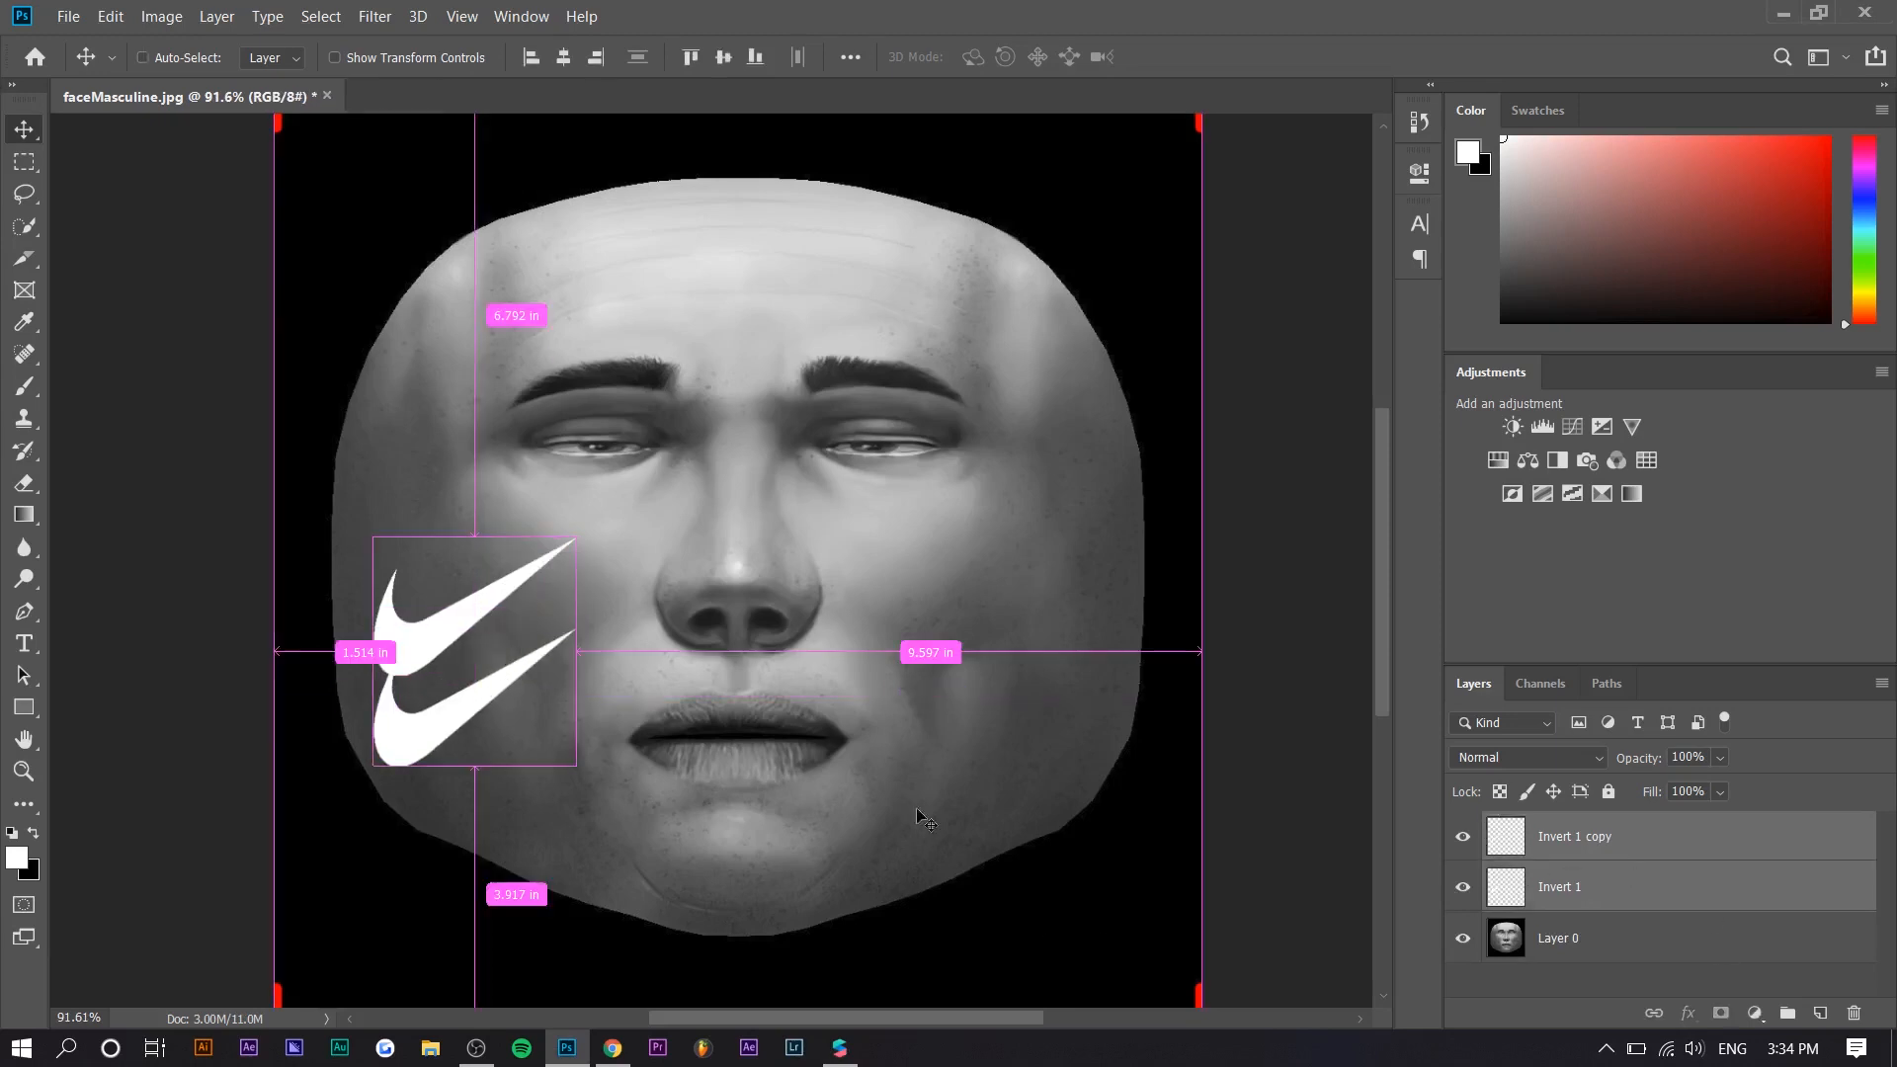
pyautogui.press('Escape')
pyautogui.hotkey('ctrl', 'j')
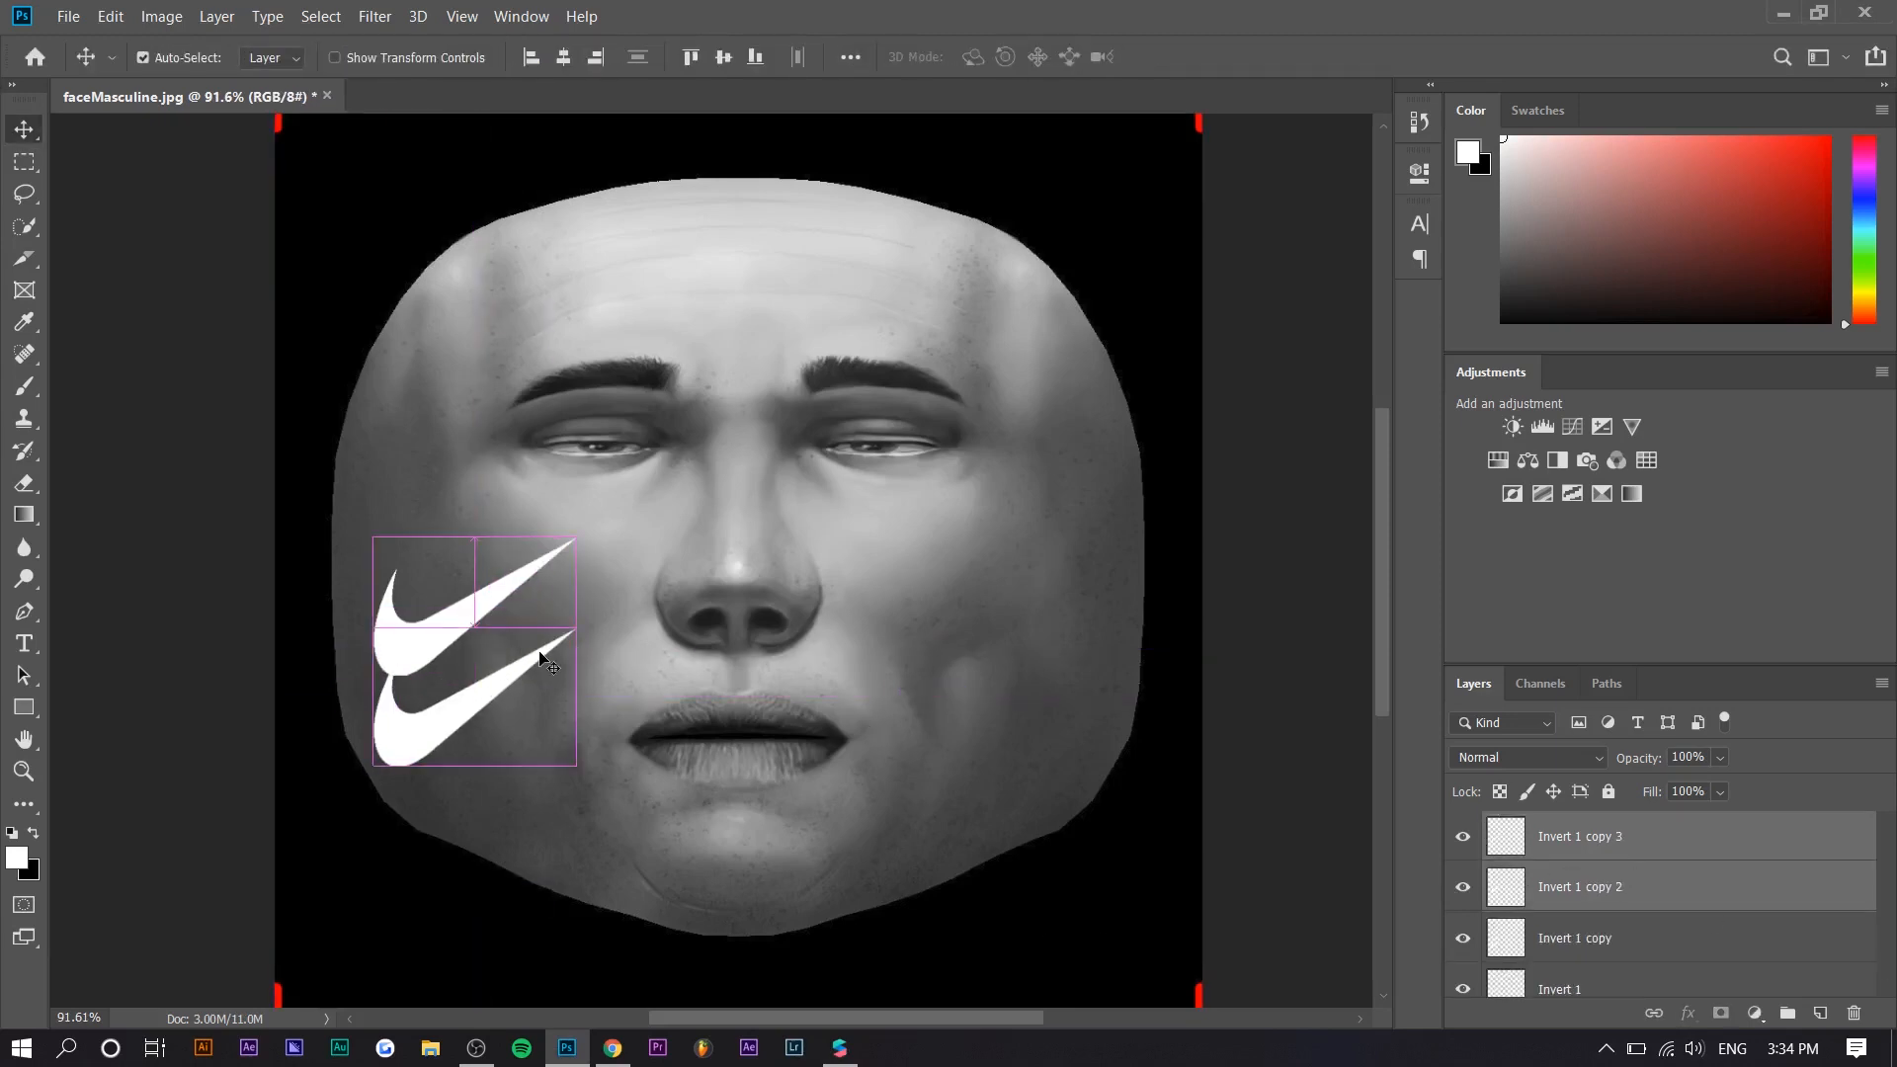
pyautogui.hotkey('ctrl', 't')
pyautogui.rightClick(545, 656)
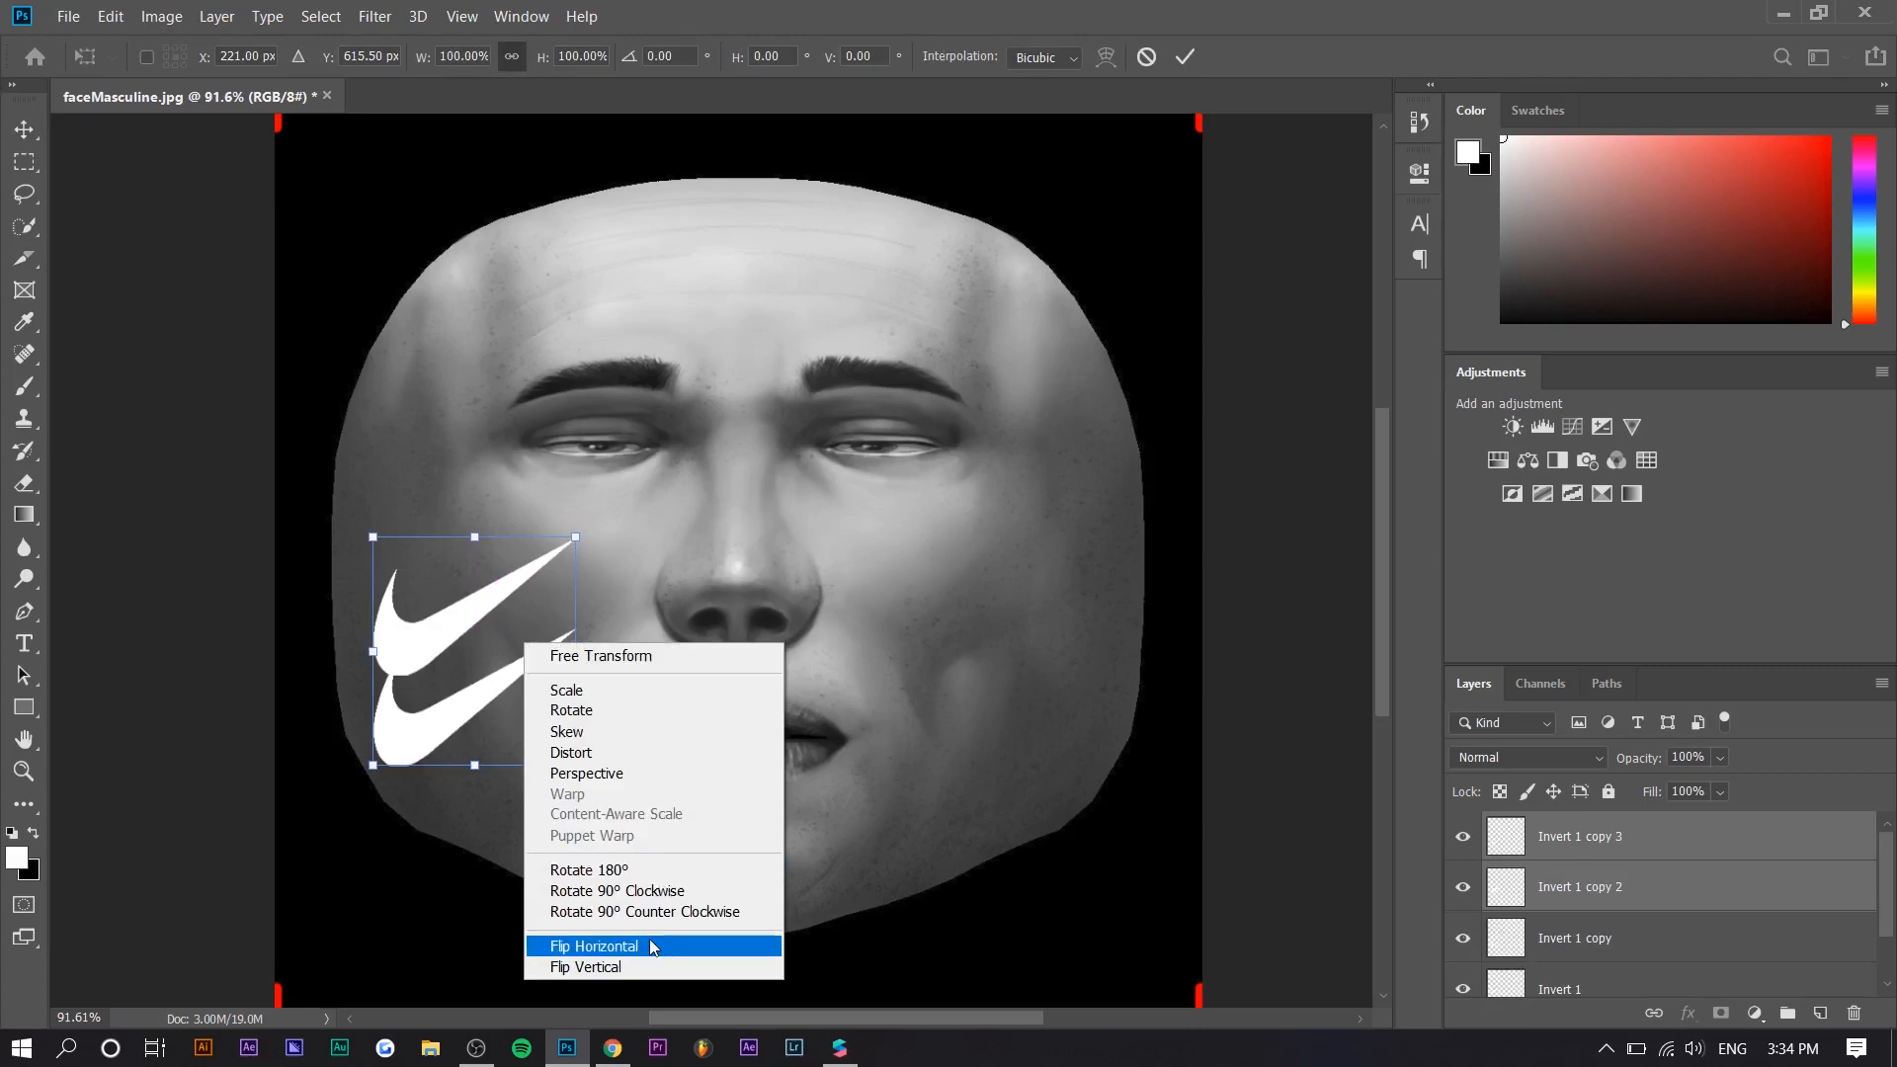
pyautogui.click(649, 939)
pyautogui.moveTo(541, 654); pyautogui.dragTo(1024, 614)
pyautogui.press('Return')
# Move the original pair of swooshes slightly inward and up so it lines up with the mirrored pair
pyautogui.click(1574, 938)
pyautogui.keyDown('shift'); pyautogui.click(1560, 988); pyautogui.keyUp('shift')
pyautogui.hotkey('ctrl', 't')
pyautogui.moveTo(567, 616); pyautogui.dragTo(583, 594)
pyautogui.press('Return')
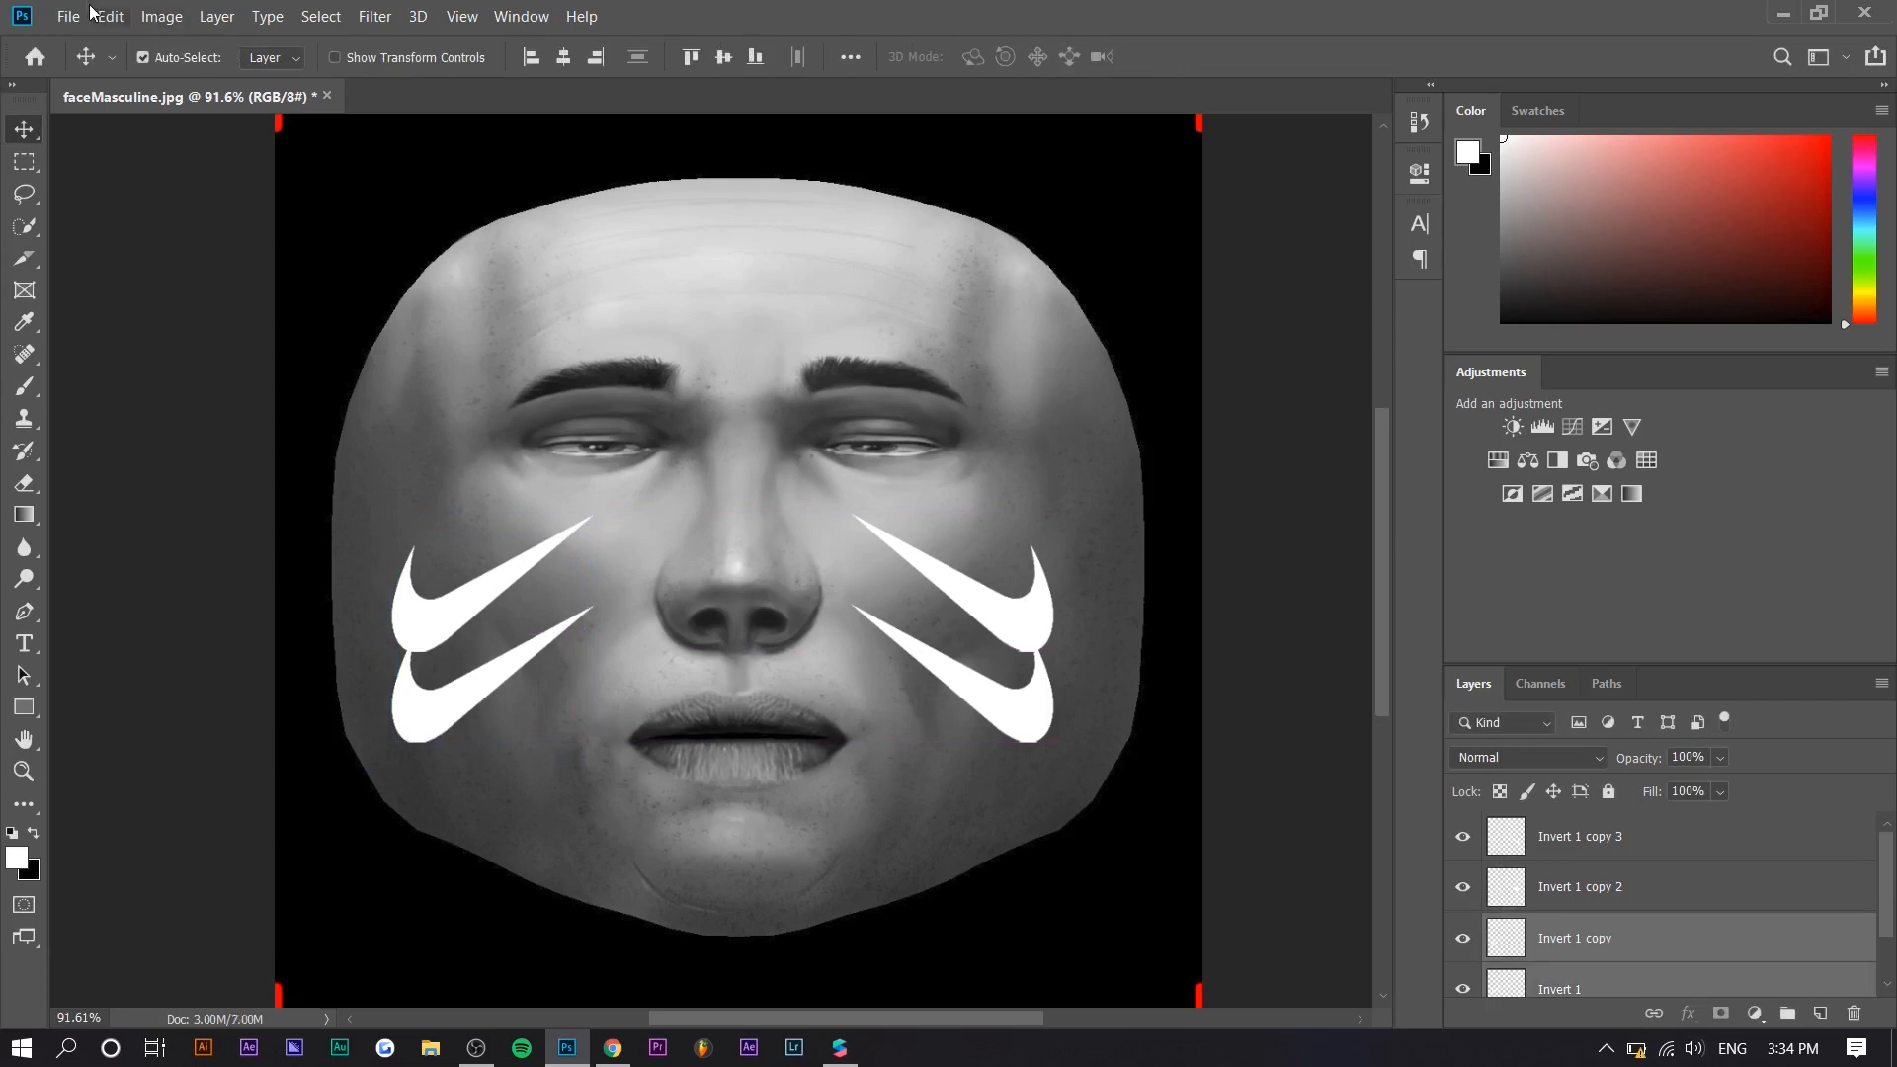
# Hide the face template layer and export the four swooshes as a PNG, overwriting faceMasculine.png on the Desktop
pyautogui.click(96, 14)
pyautogui.click(1581, 886)
pyautogui.click(1464, 972)
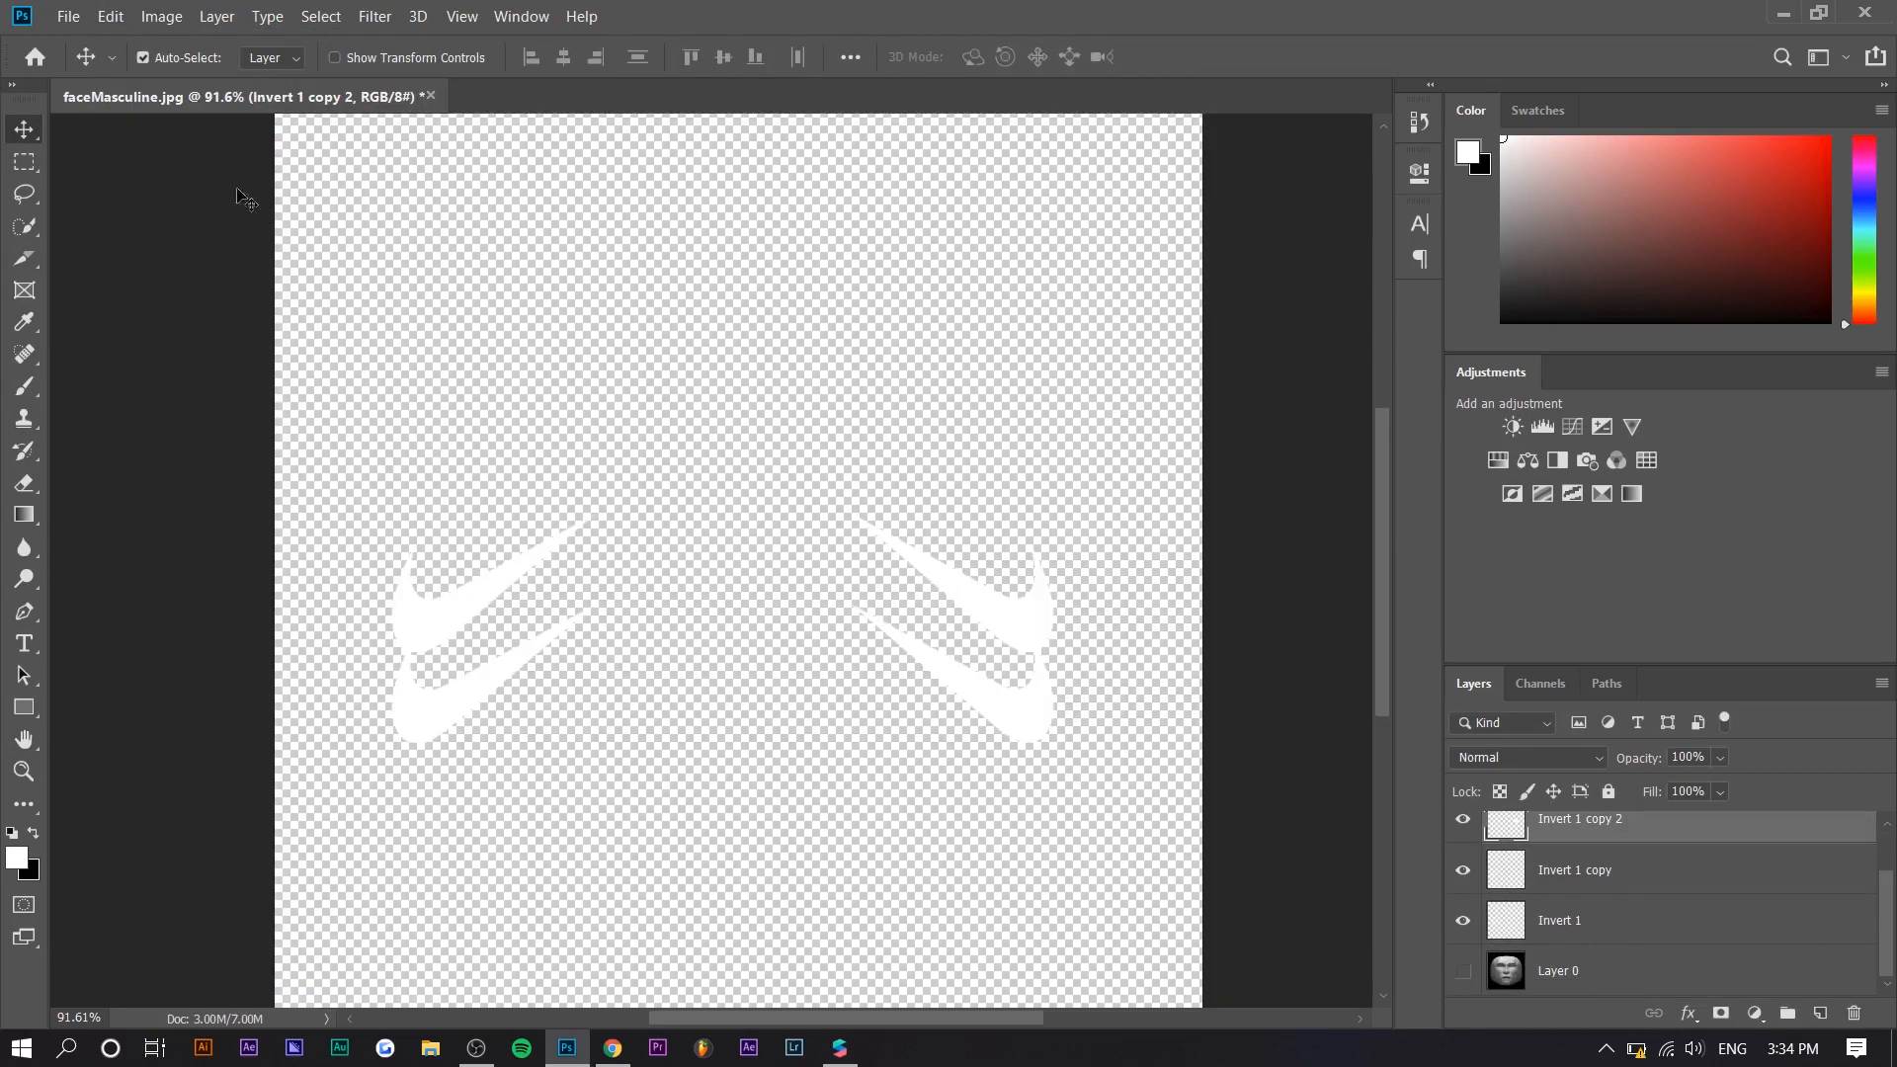
pyautogui.click(65, 16)
pyautogui.moveTo(289, 336)
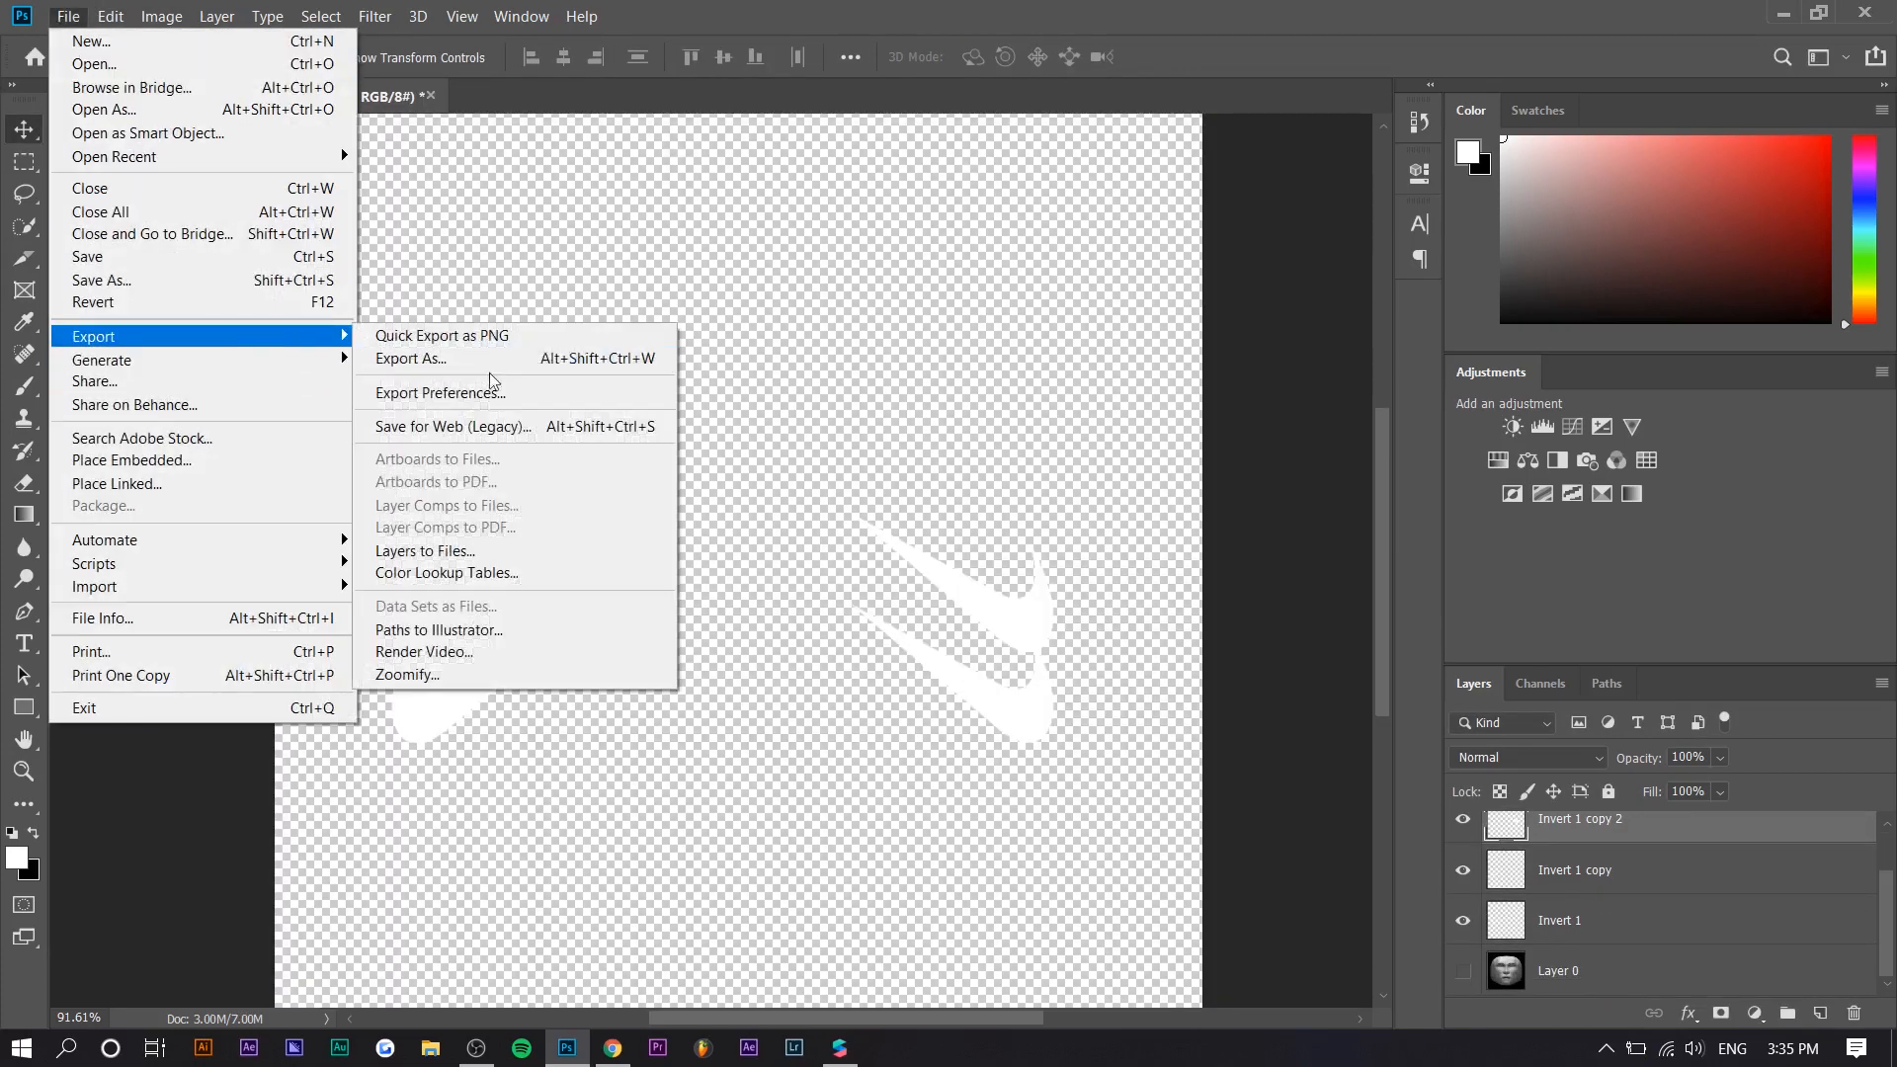
pyautogui.click(496, 341)
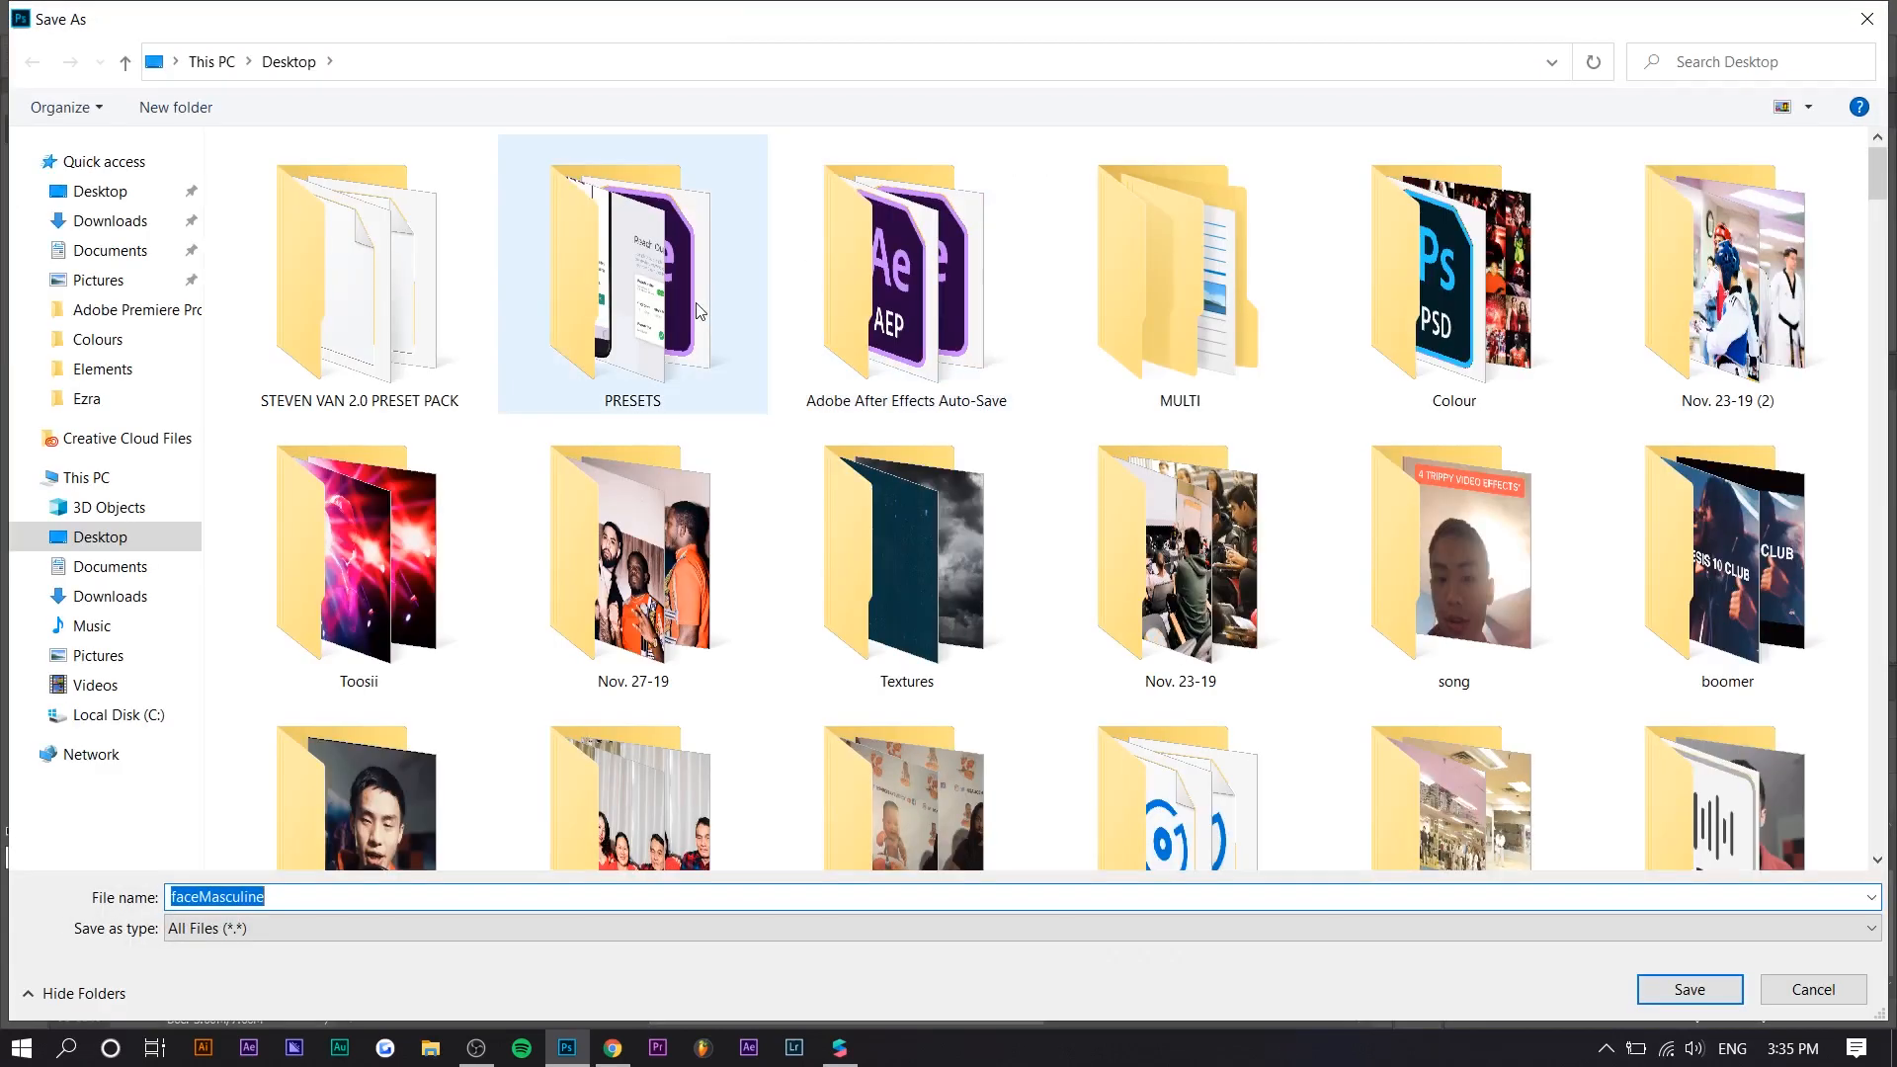
pyautogui.press('Return')
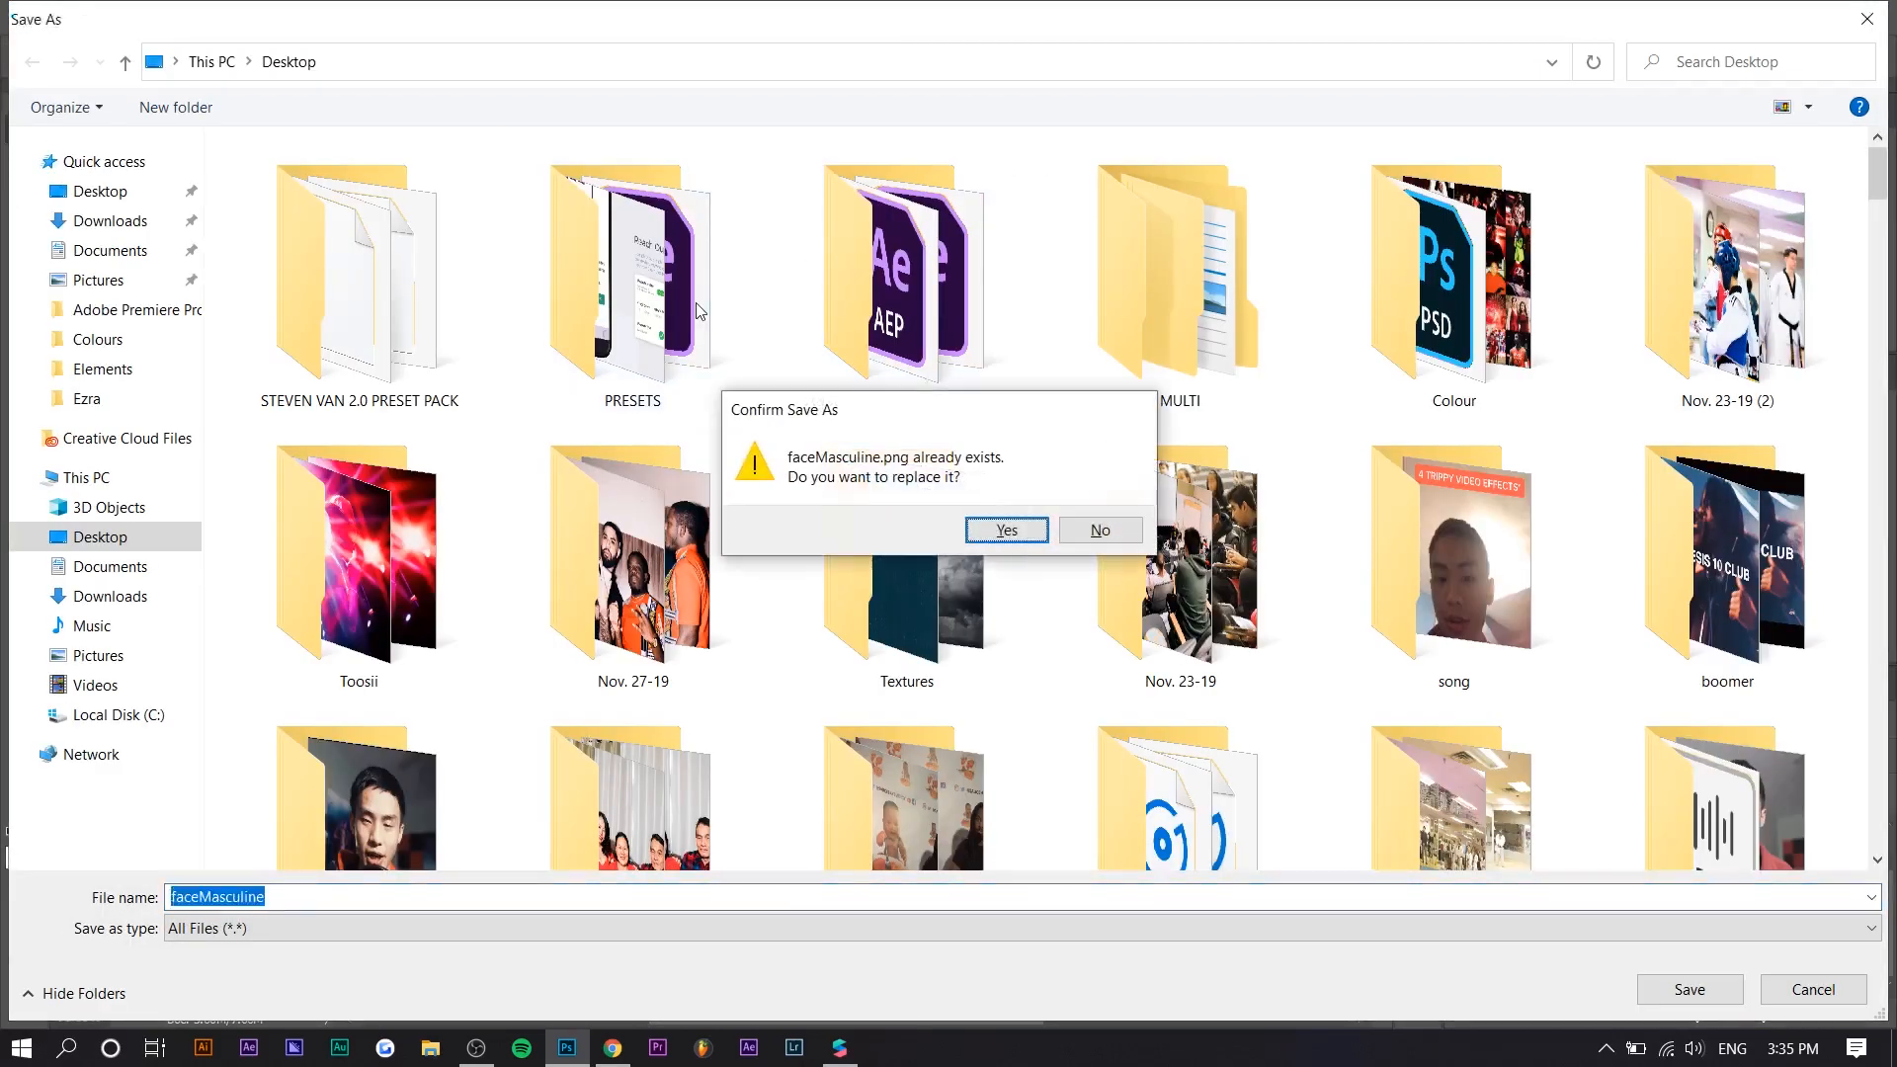
pyautogui.press('y')
# Switch to Spark AR Studio and replace the replaceMe texture with the updated faceMasculine.png
pyautogui.hotkey('alt', 'Tab')
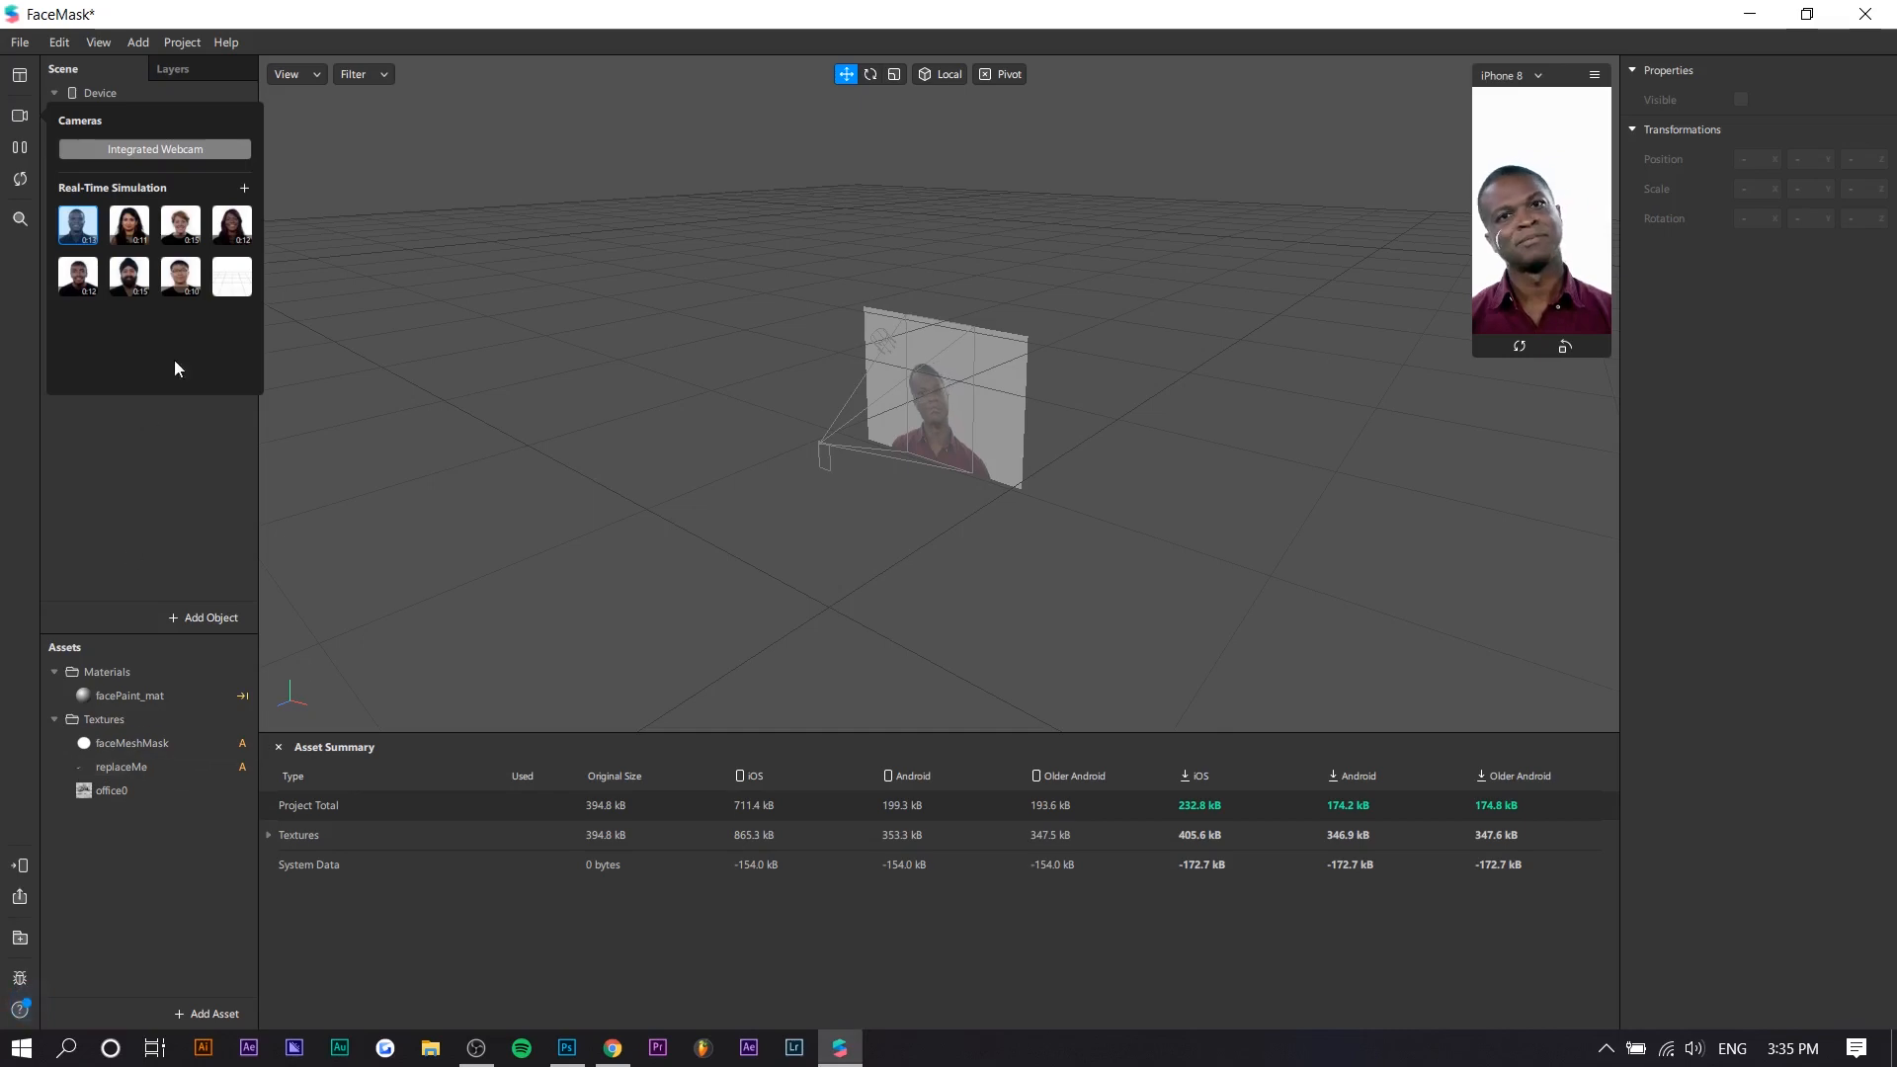
pyautogui.click(119, 767)
pyautogui.rightClick(136, 767)
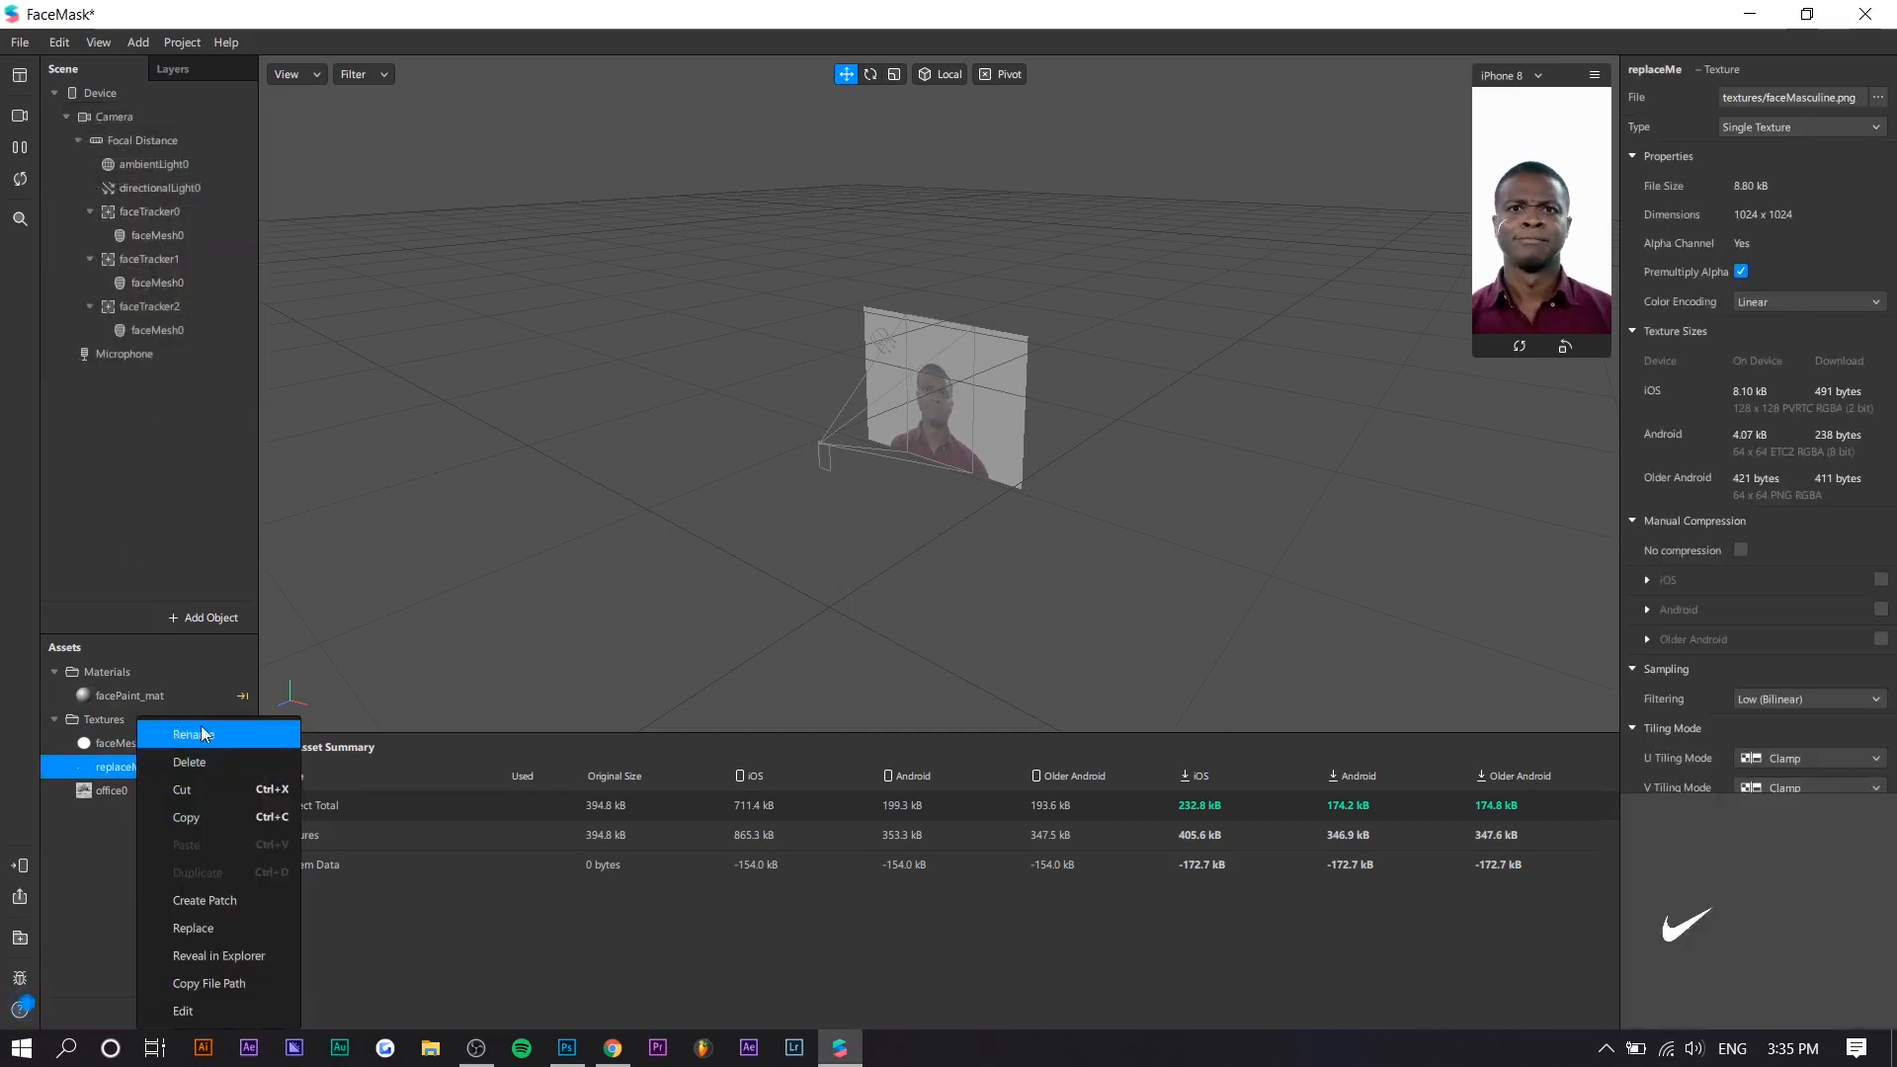
pyautogui.click(246, 923)
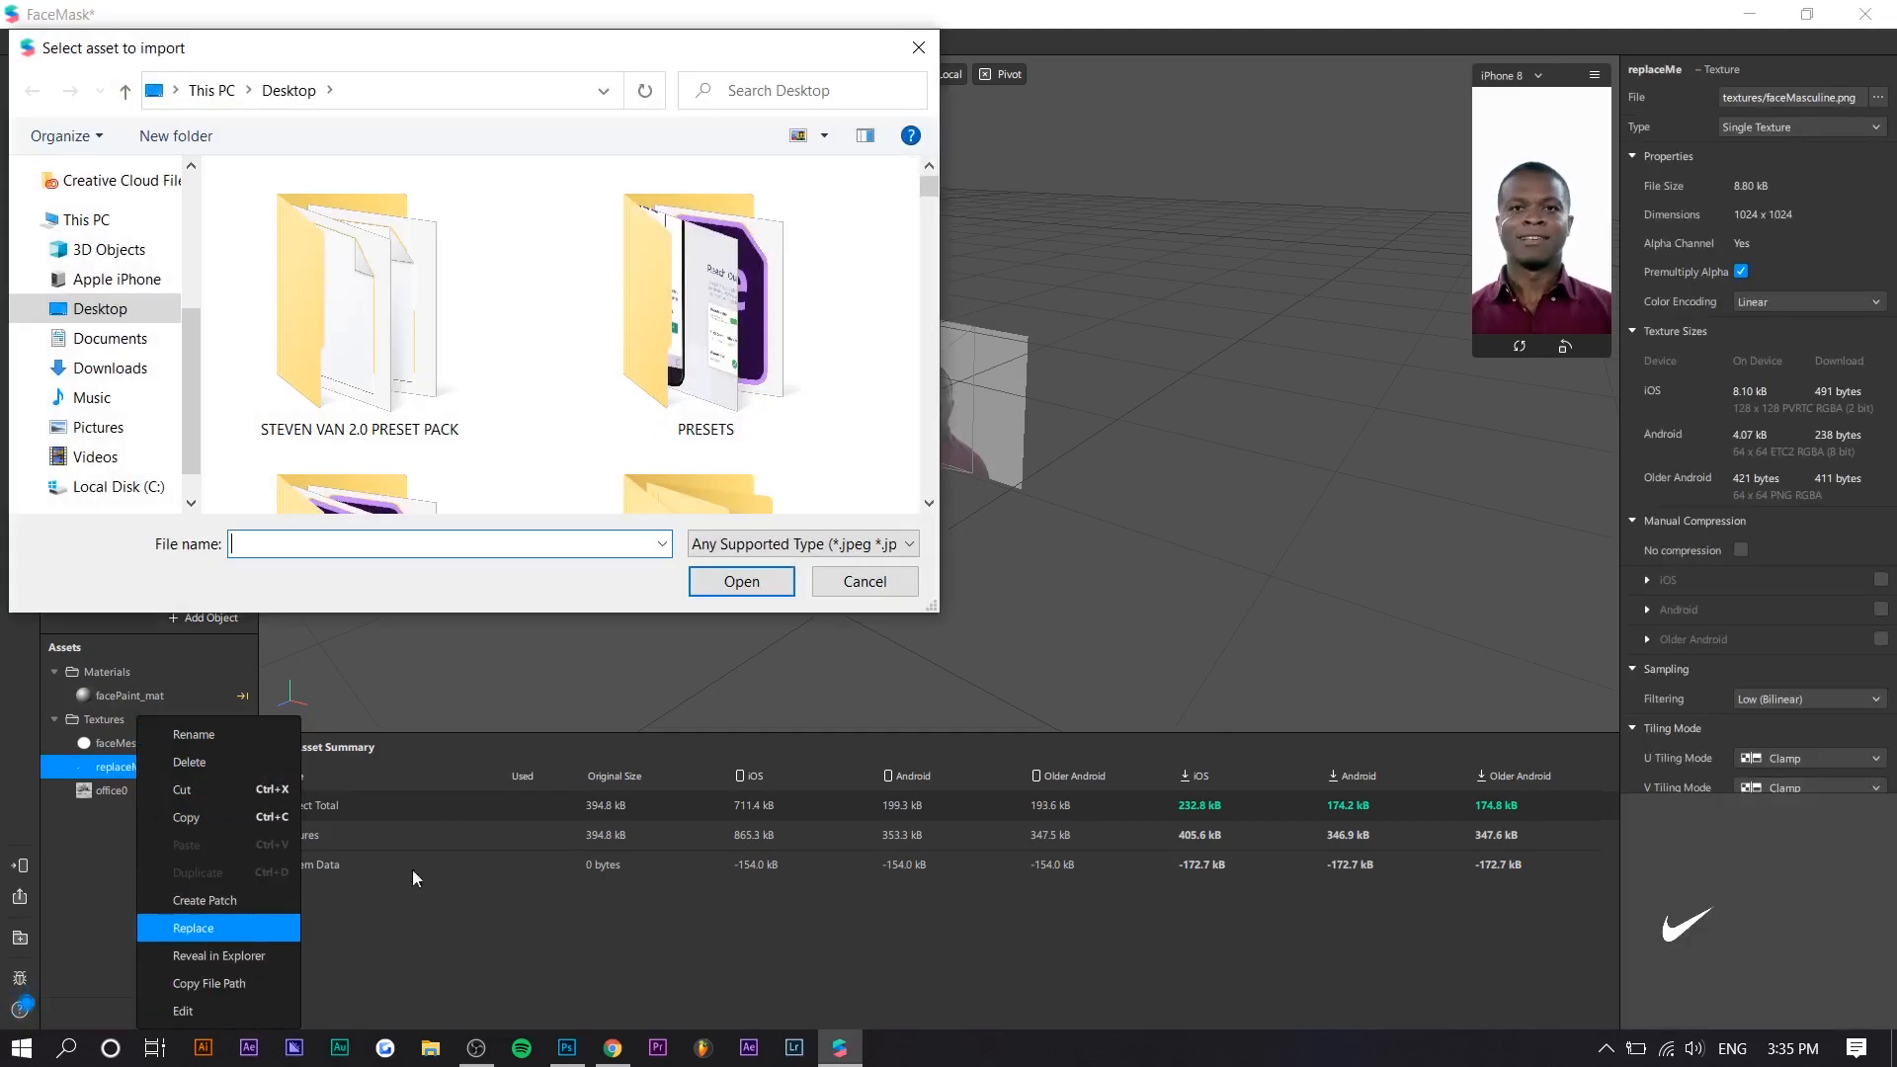
pyautogui.scroll(-5, 506, 453)
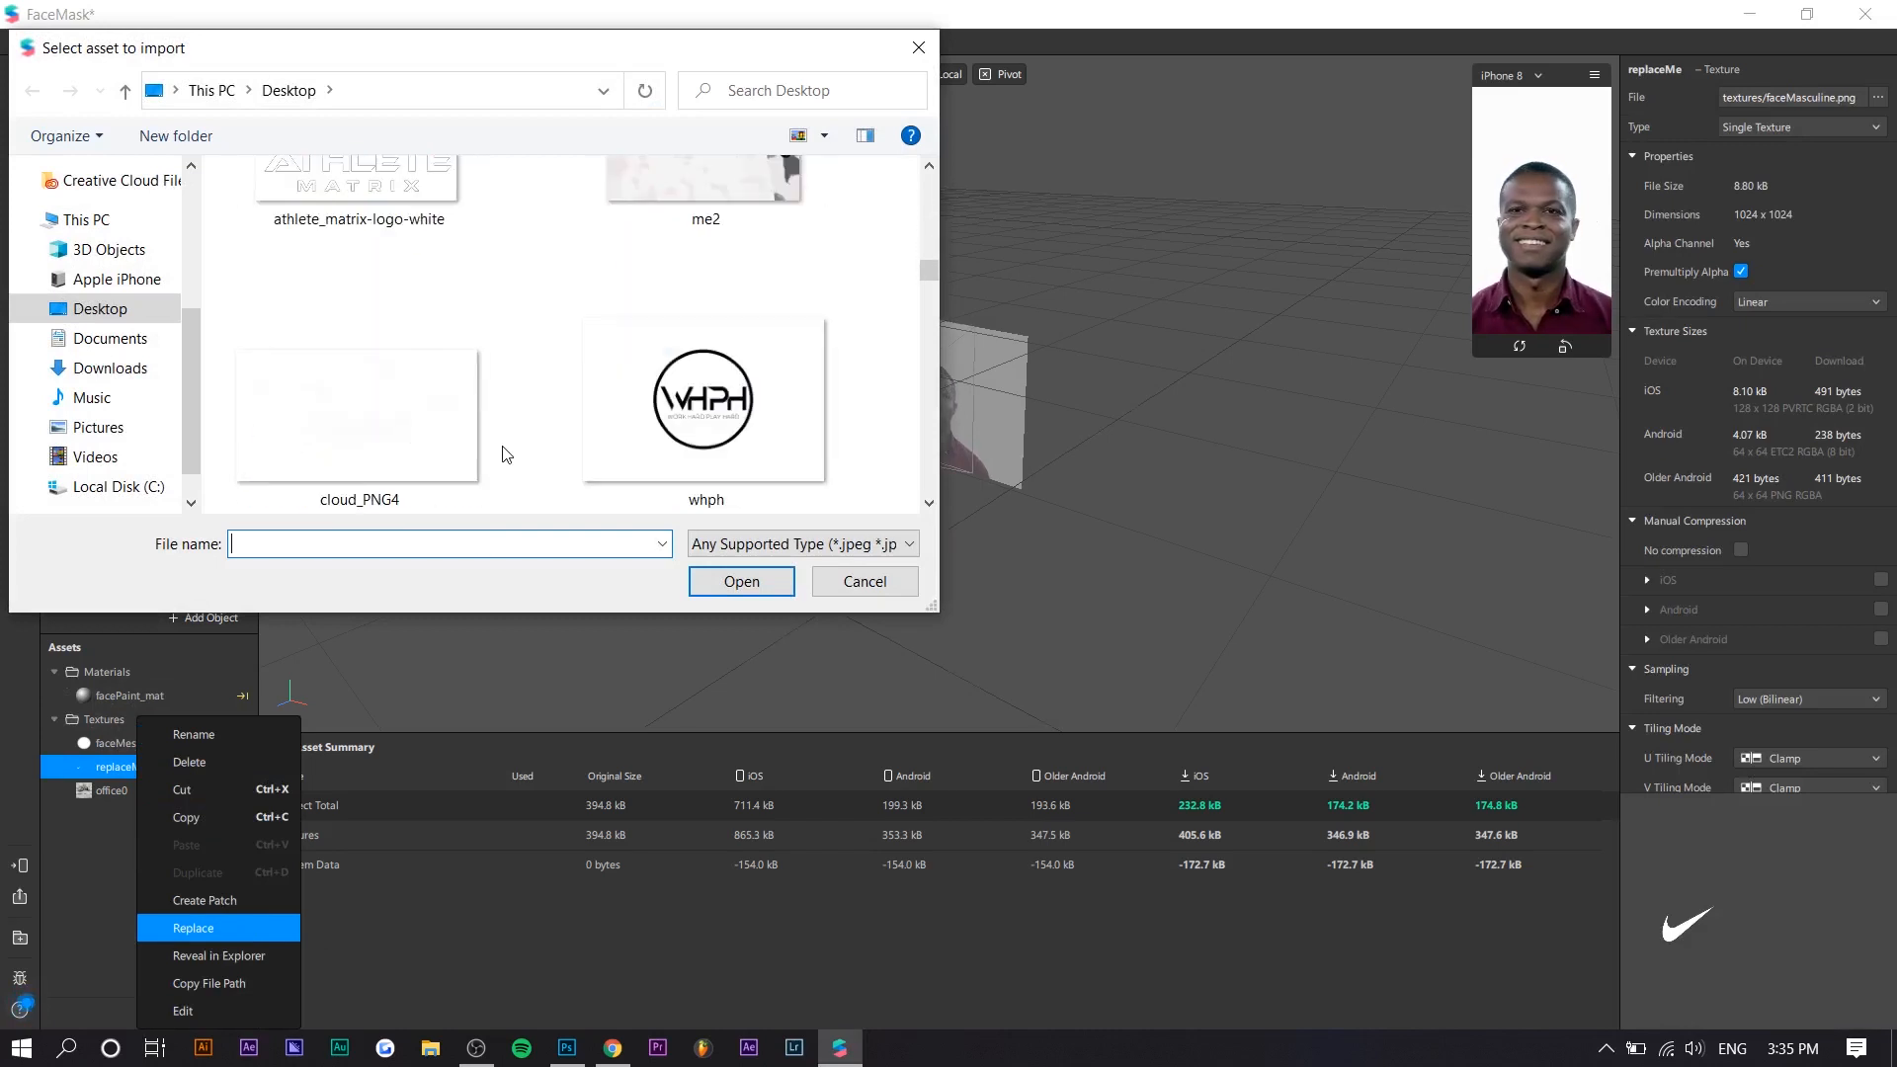
pyautogui.write('faceMasculine.png')
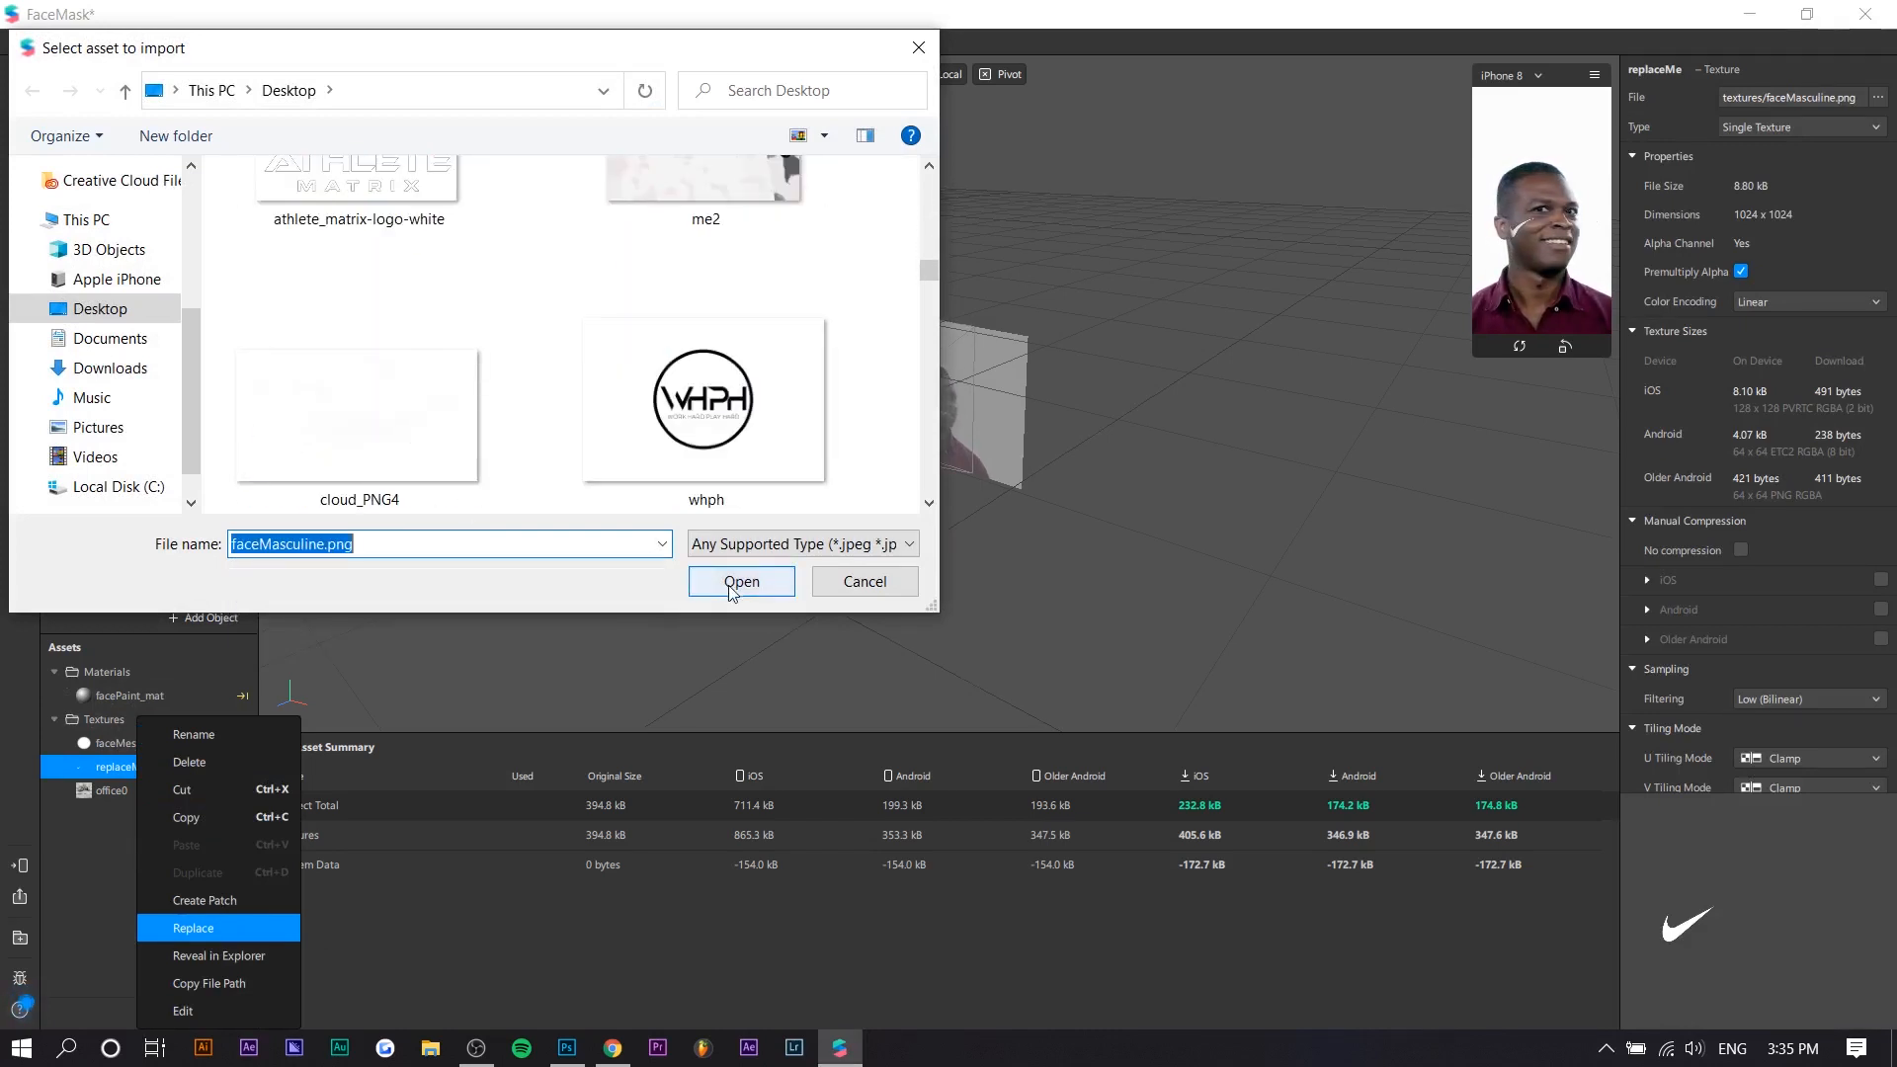
pyautogui.click(733, 583)
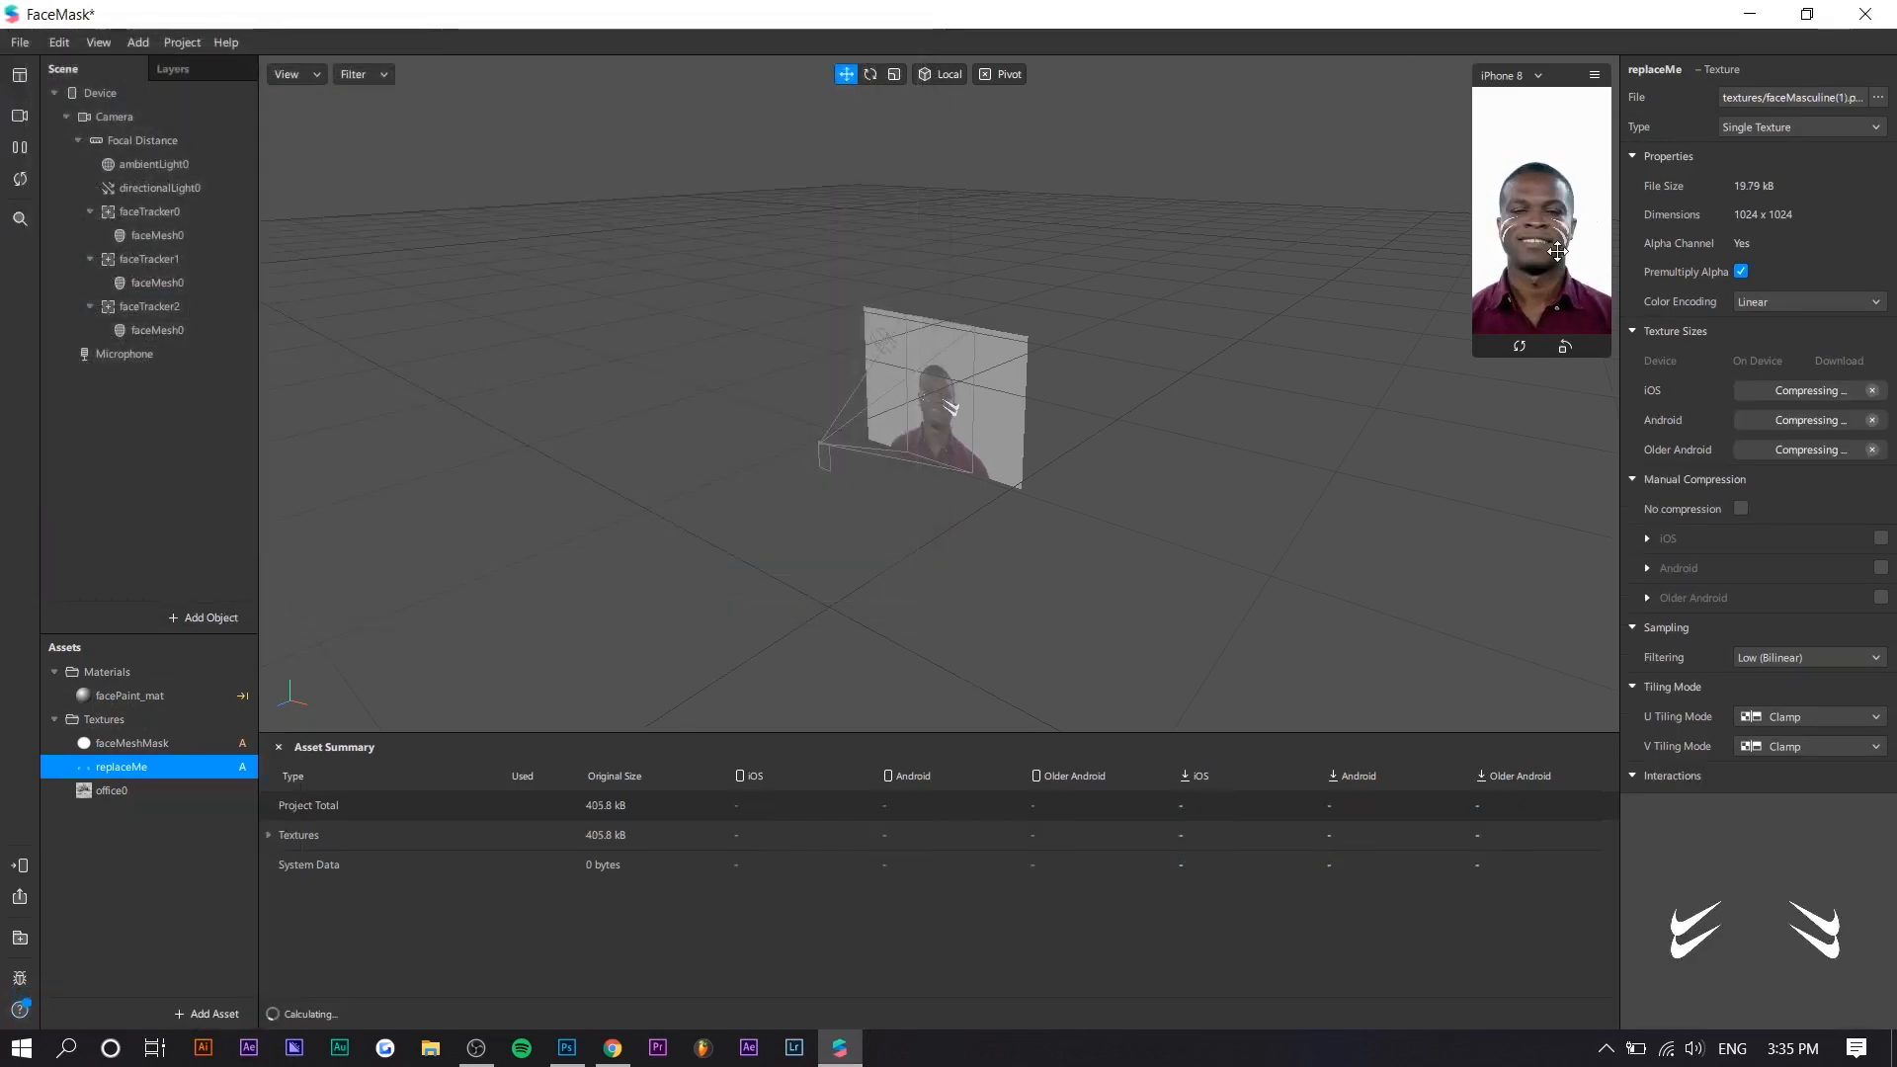
# Set the preview device to iPhone X, look through the Android devices, and switch the preview to Resizable Window
pyautogui.click(1539, 76)
pyautogui.moveTo(1564, 103)
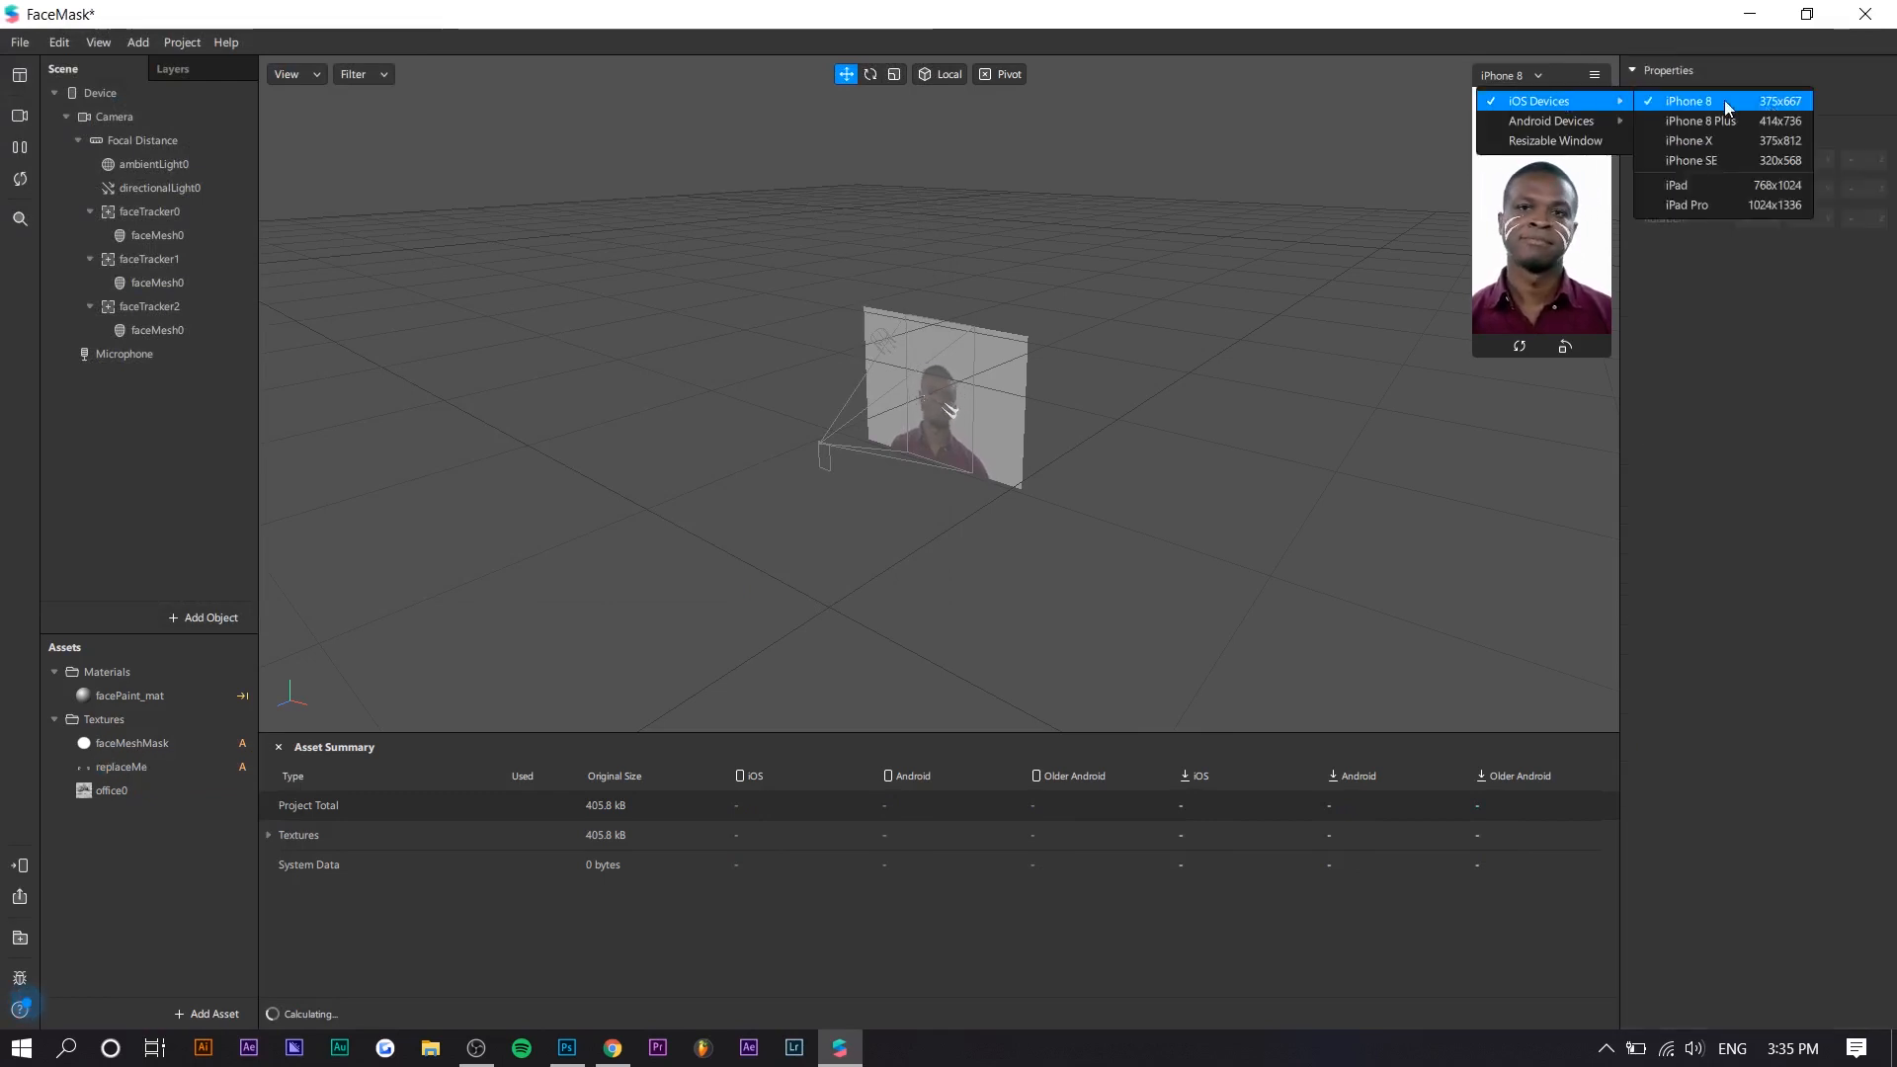
pyautogui.click(1769, 141)
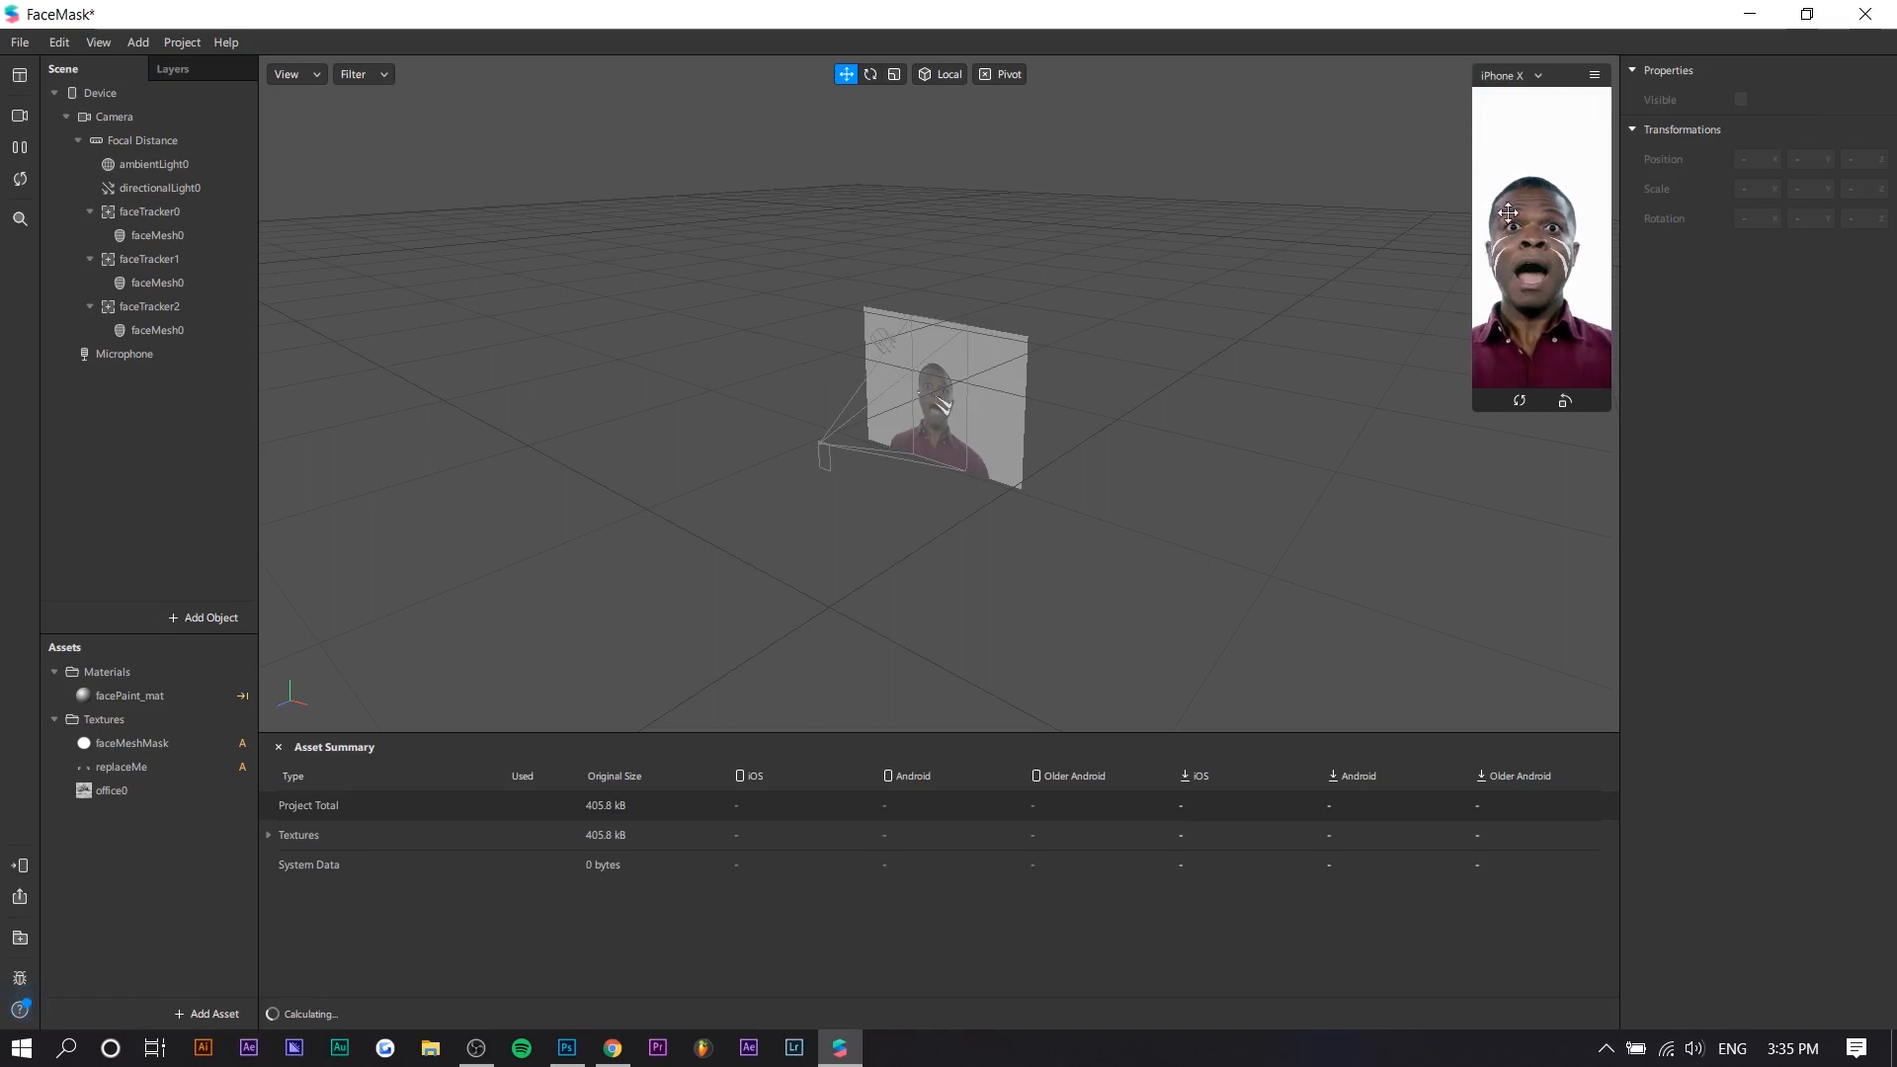
pyautogui.click(1538, 76)
pyautogui.moveTo(1617, 119)
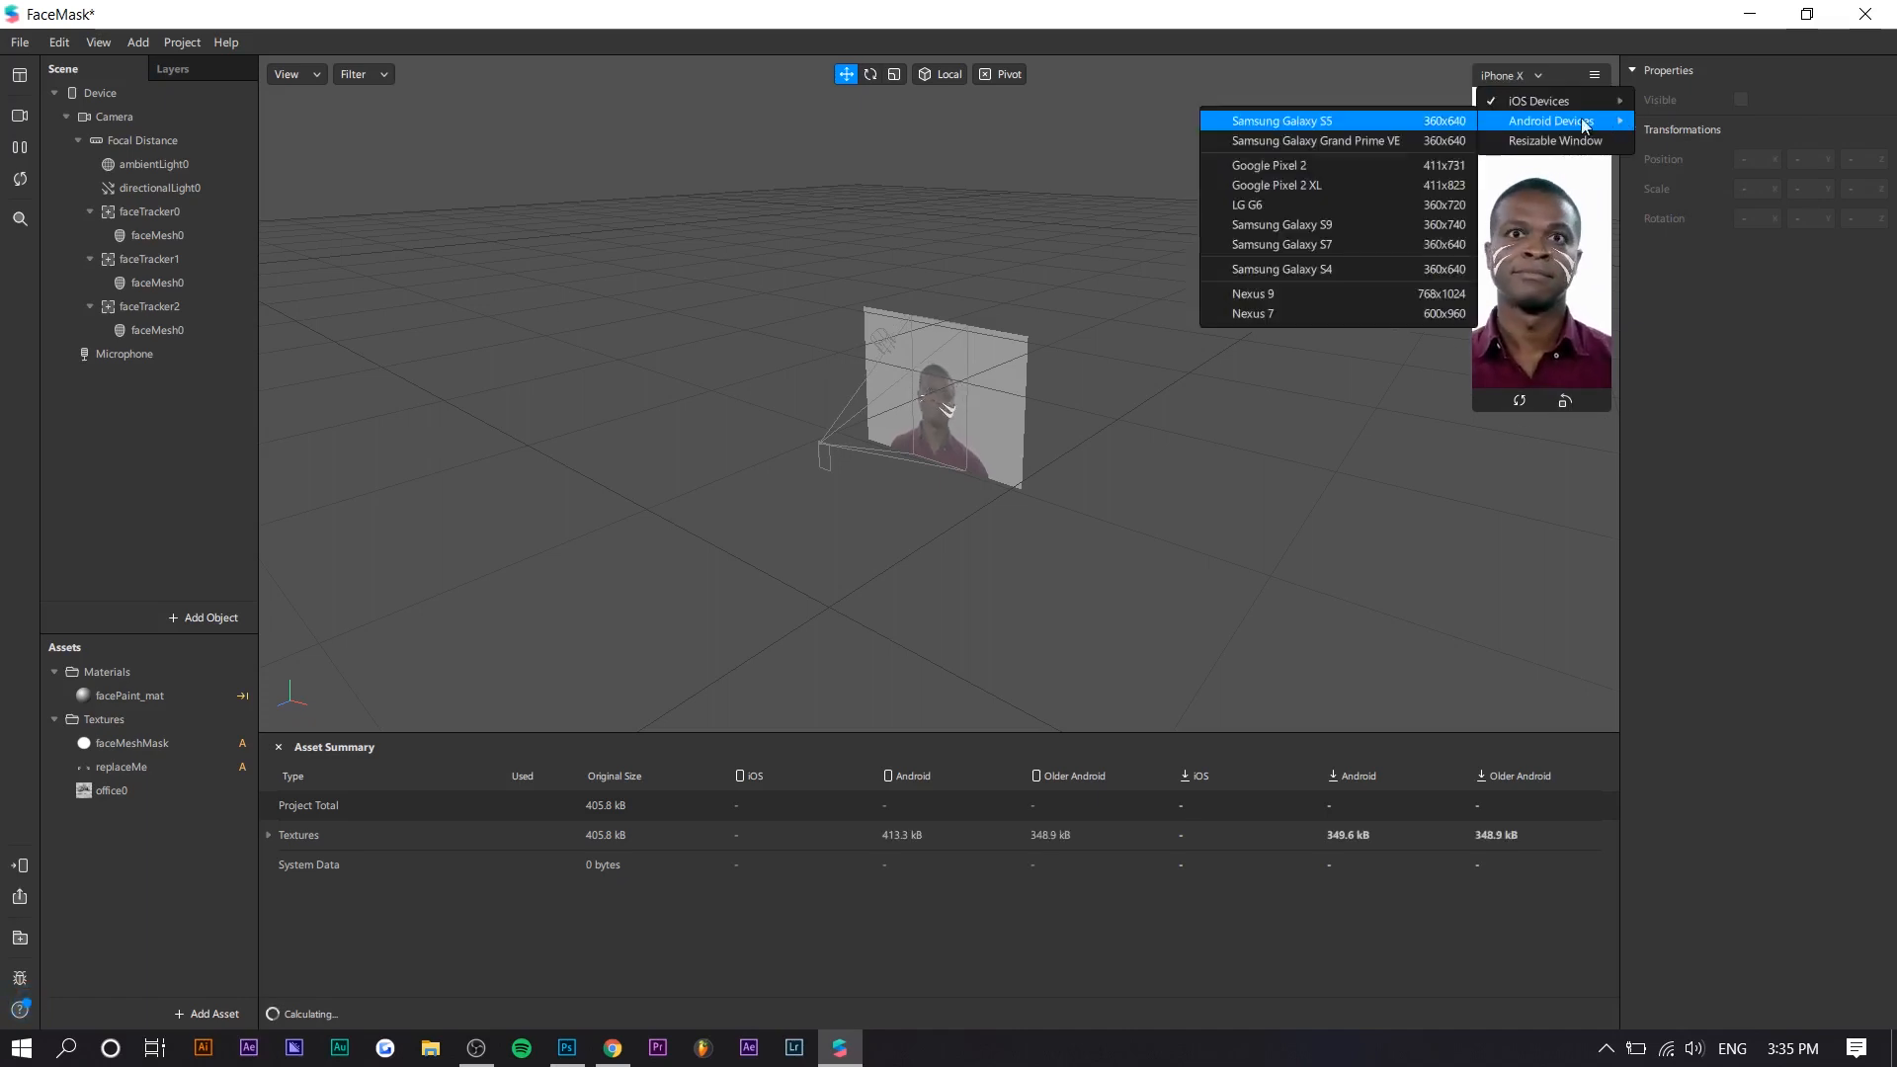
pyautogui.click(1539, 143)
# Set both Metallic and Roughness of the facePaint_mat material to 0
pyautogui.click(132, 743)
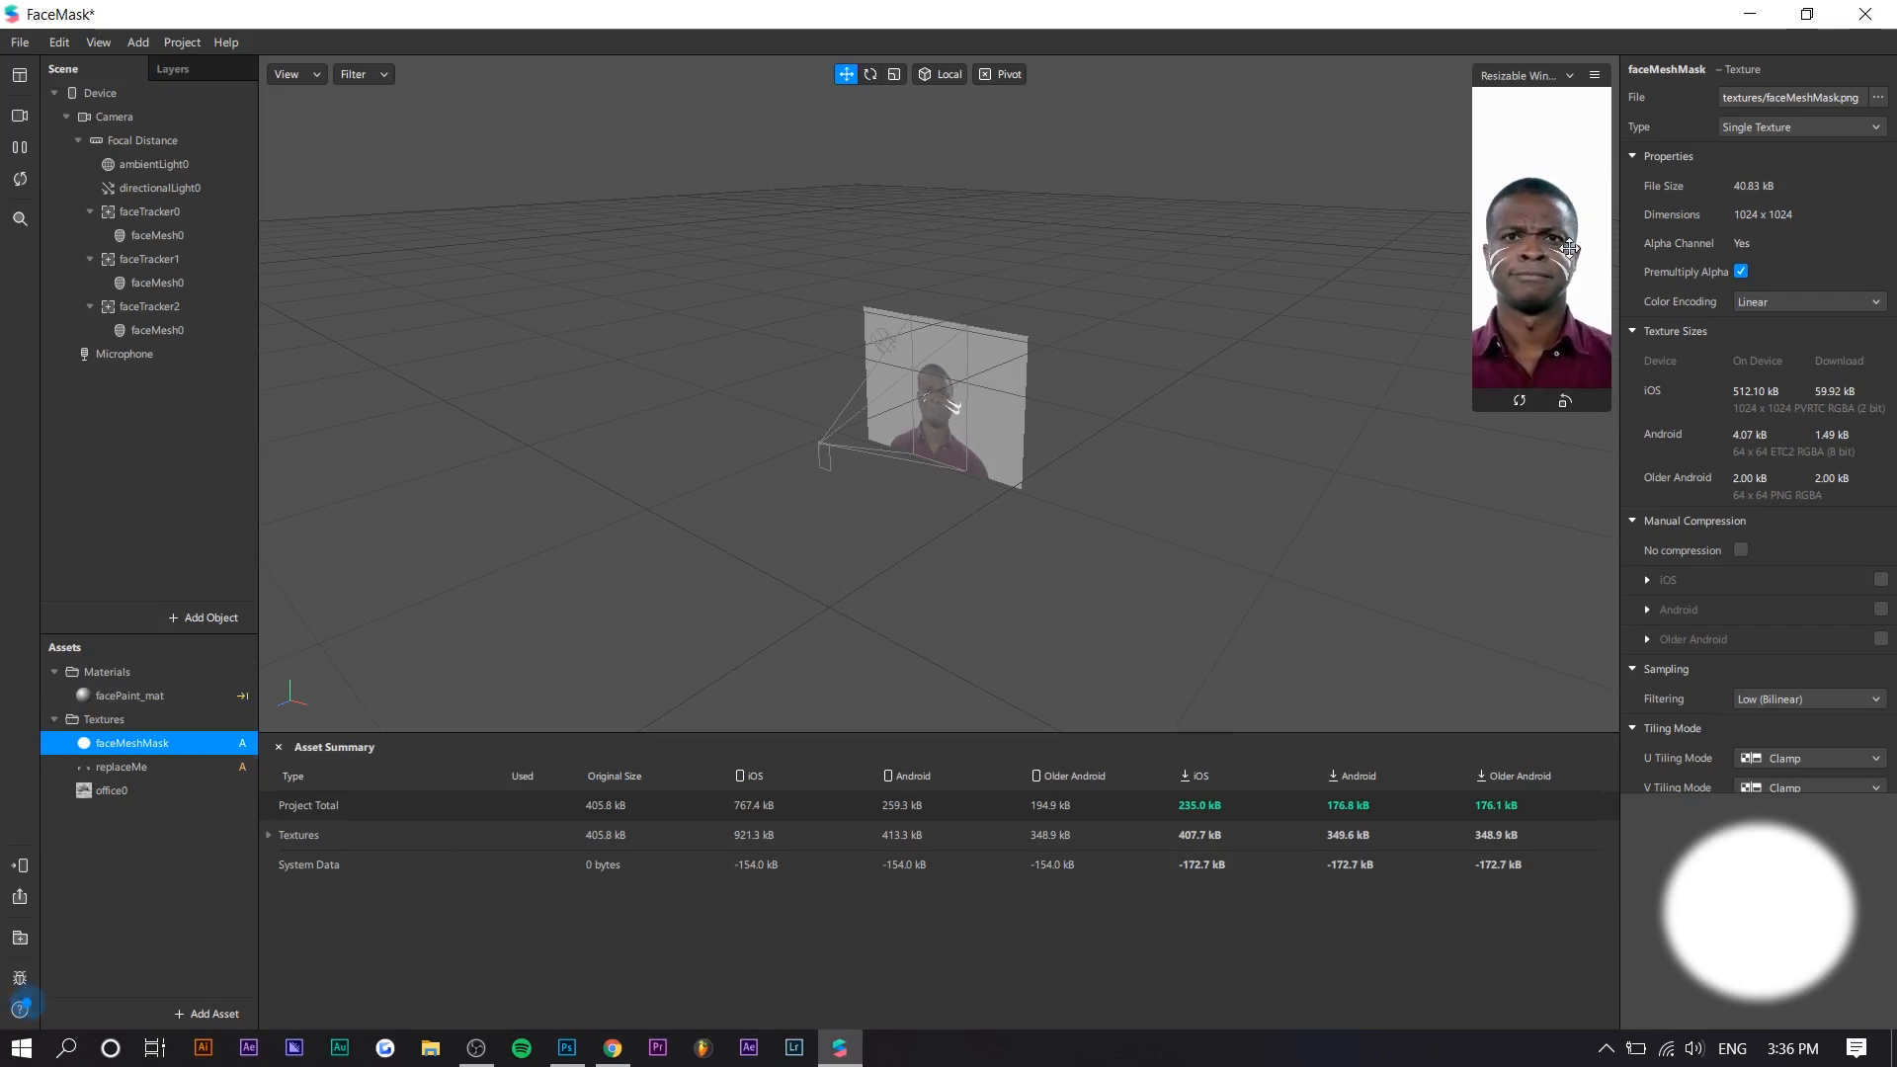
pyautogui.click(157, 695)
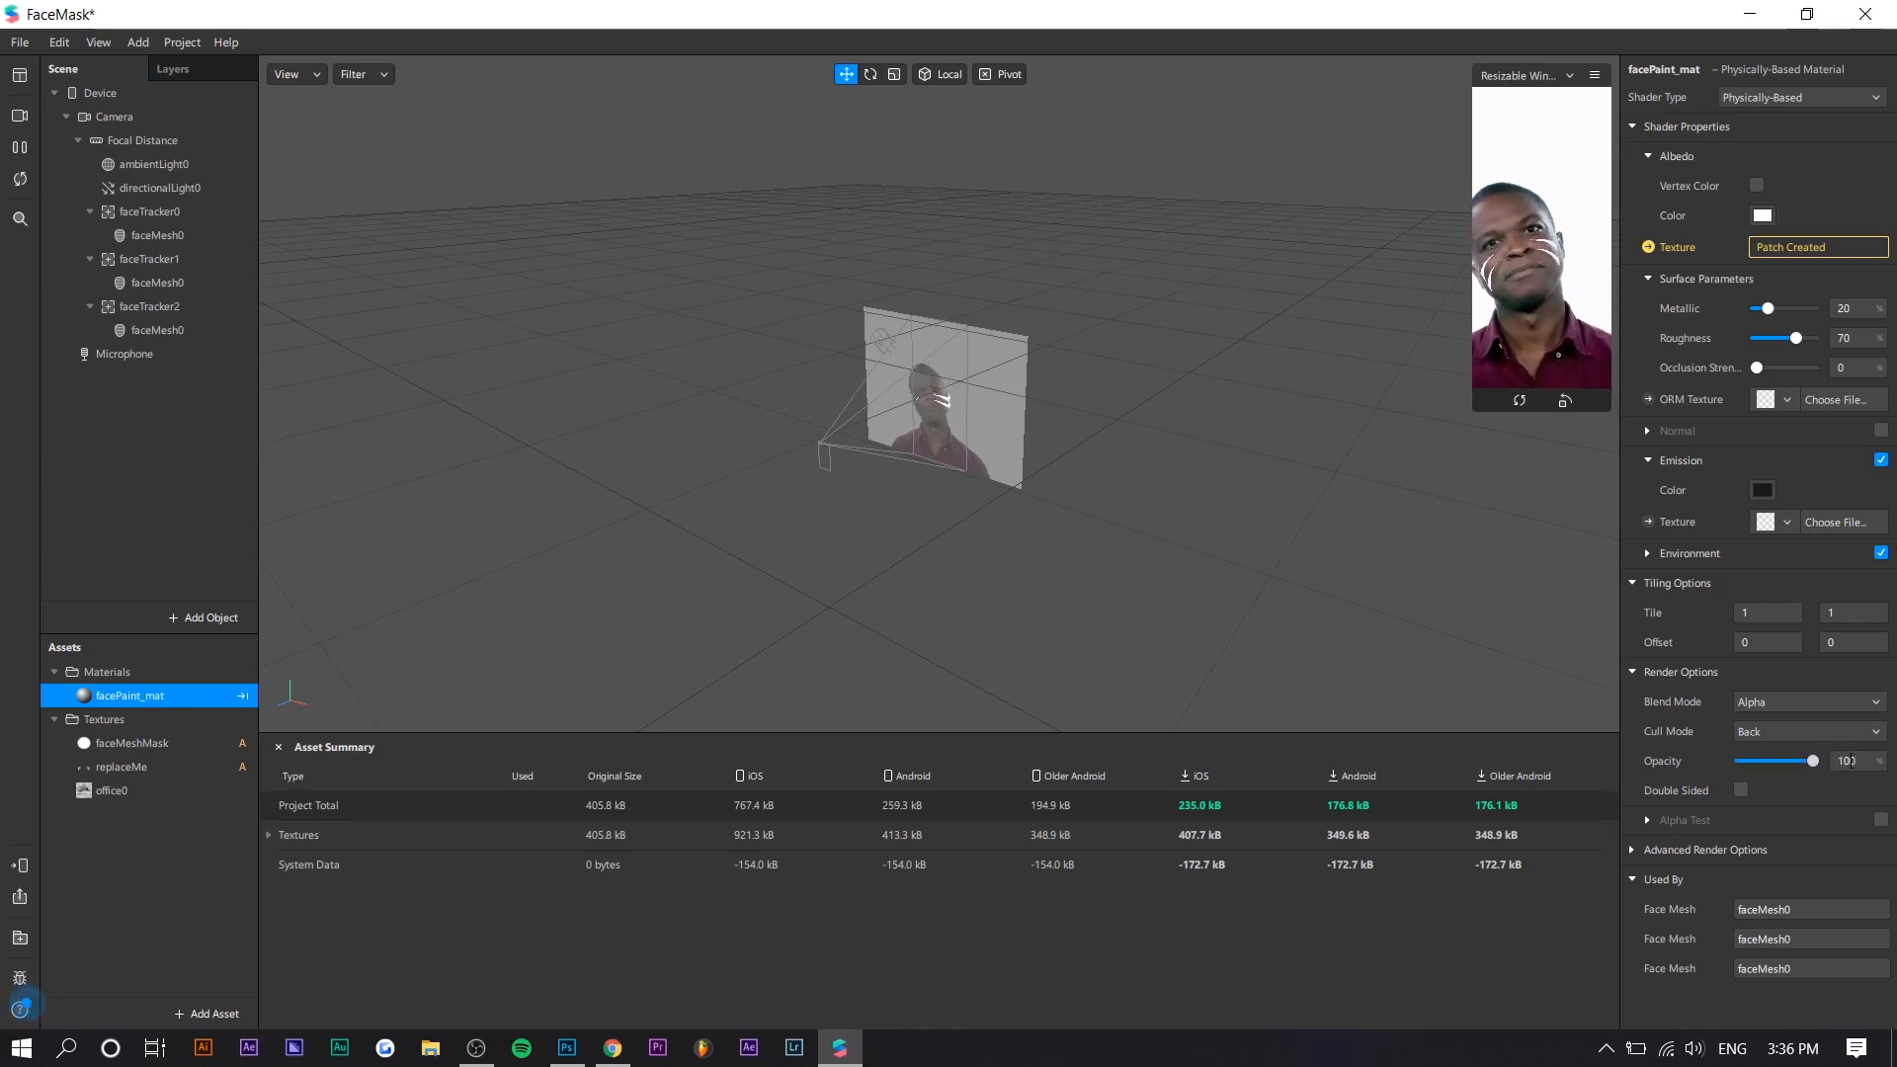
pyautogui.moveTo(1768, 308); pyautogui.dragTo(1753, 308)
pyautogui.moveTo(1820, 368); pyautogui.dragTo(1737, 396)
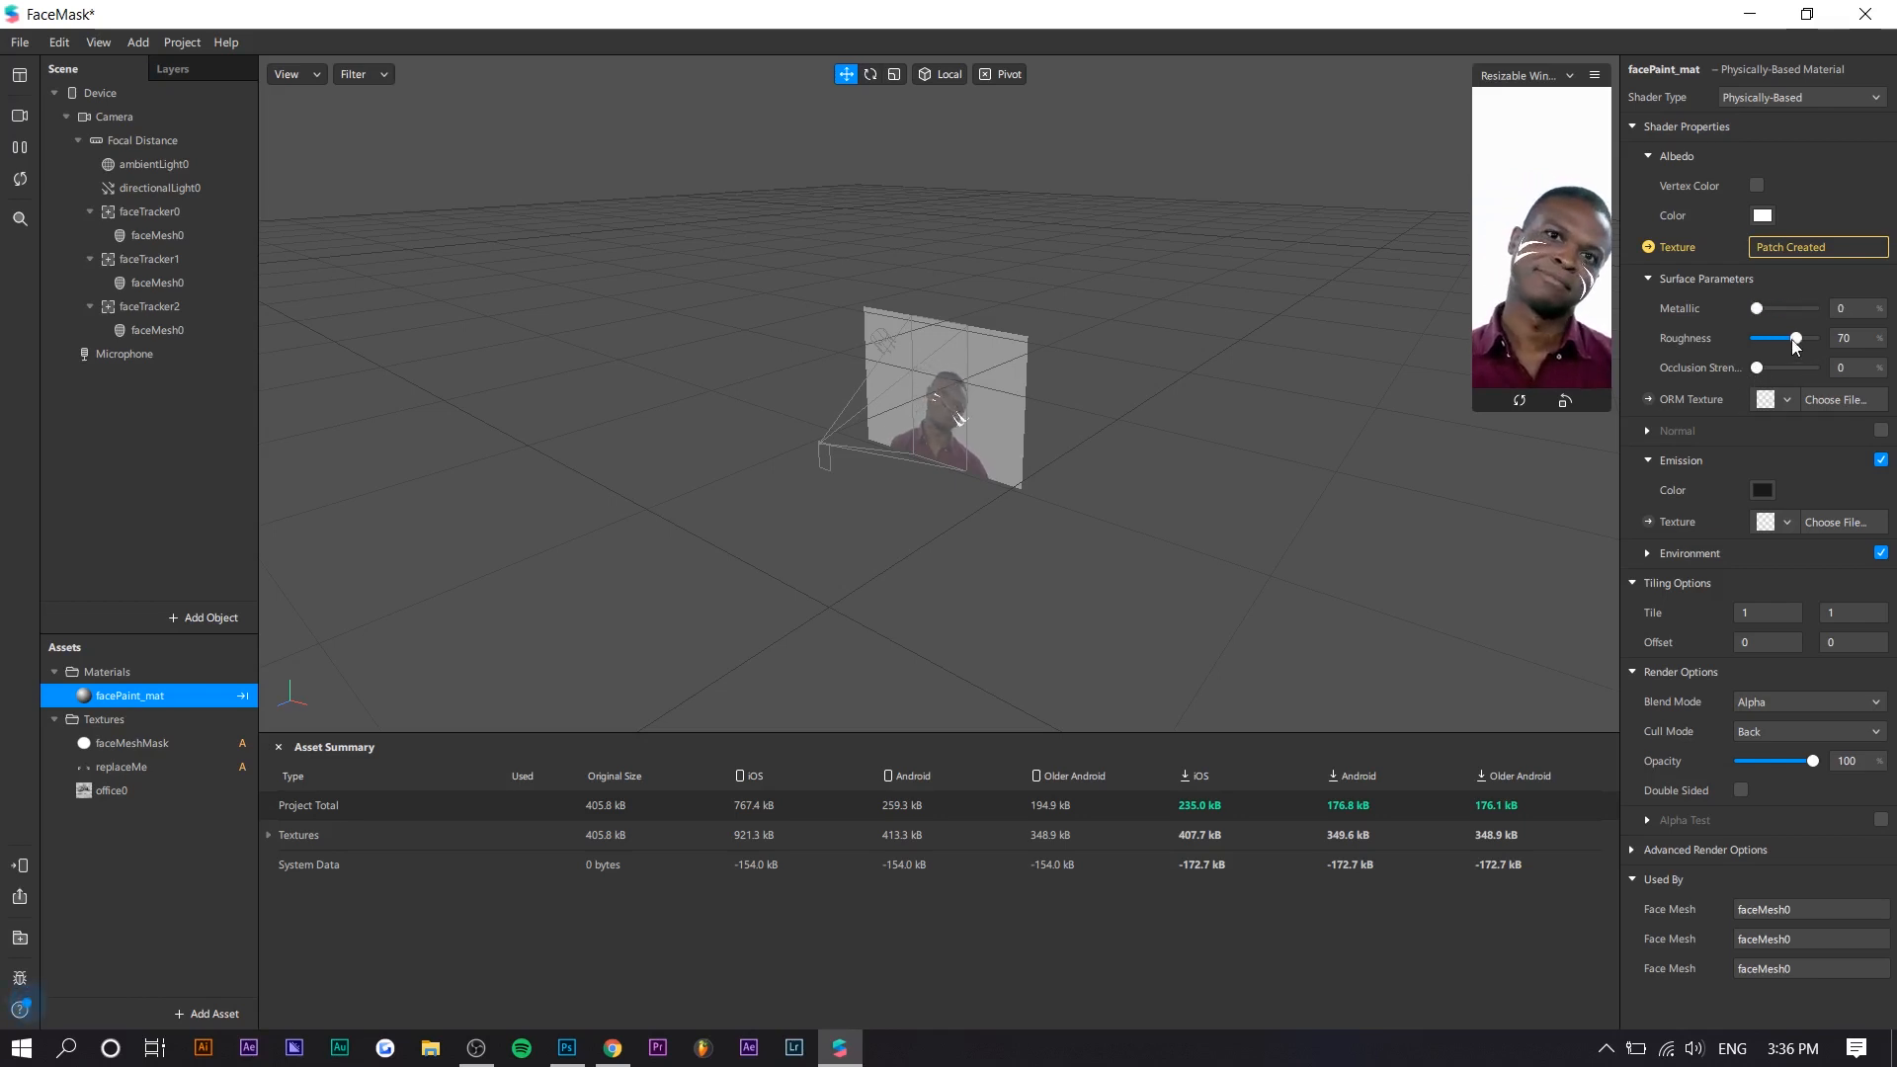
pyautogui.moveTo(1796, 339); pyautogui.dragTo(1678, 449)
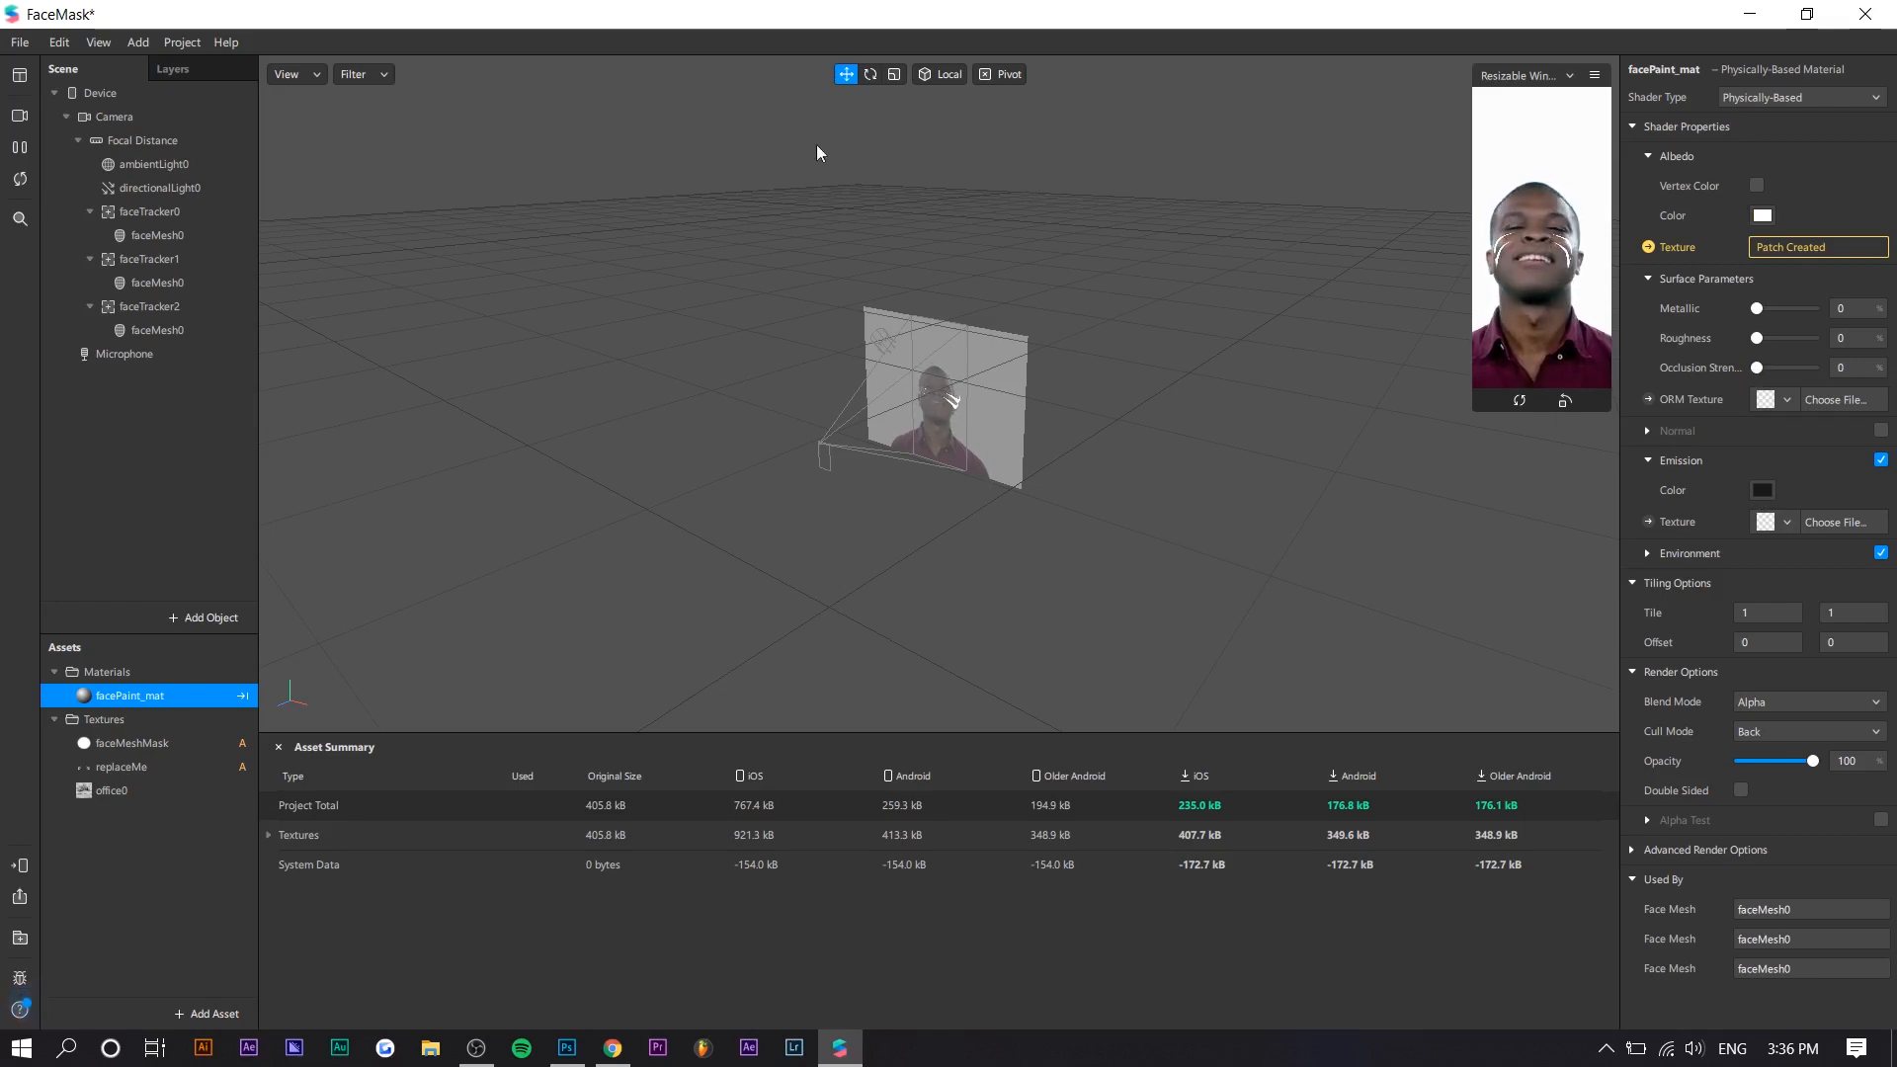
# Export the face mask project to the Documents folder as Test and close the folder window that opens
pyautogui.click(19, 43)
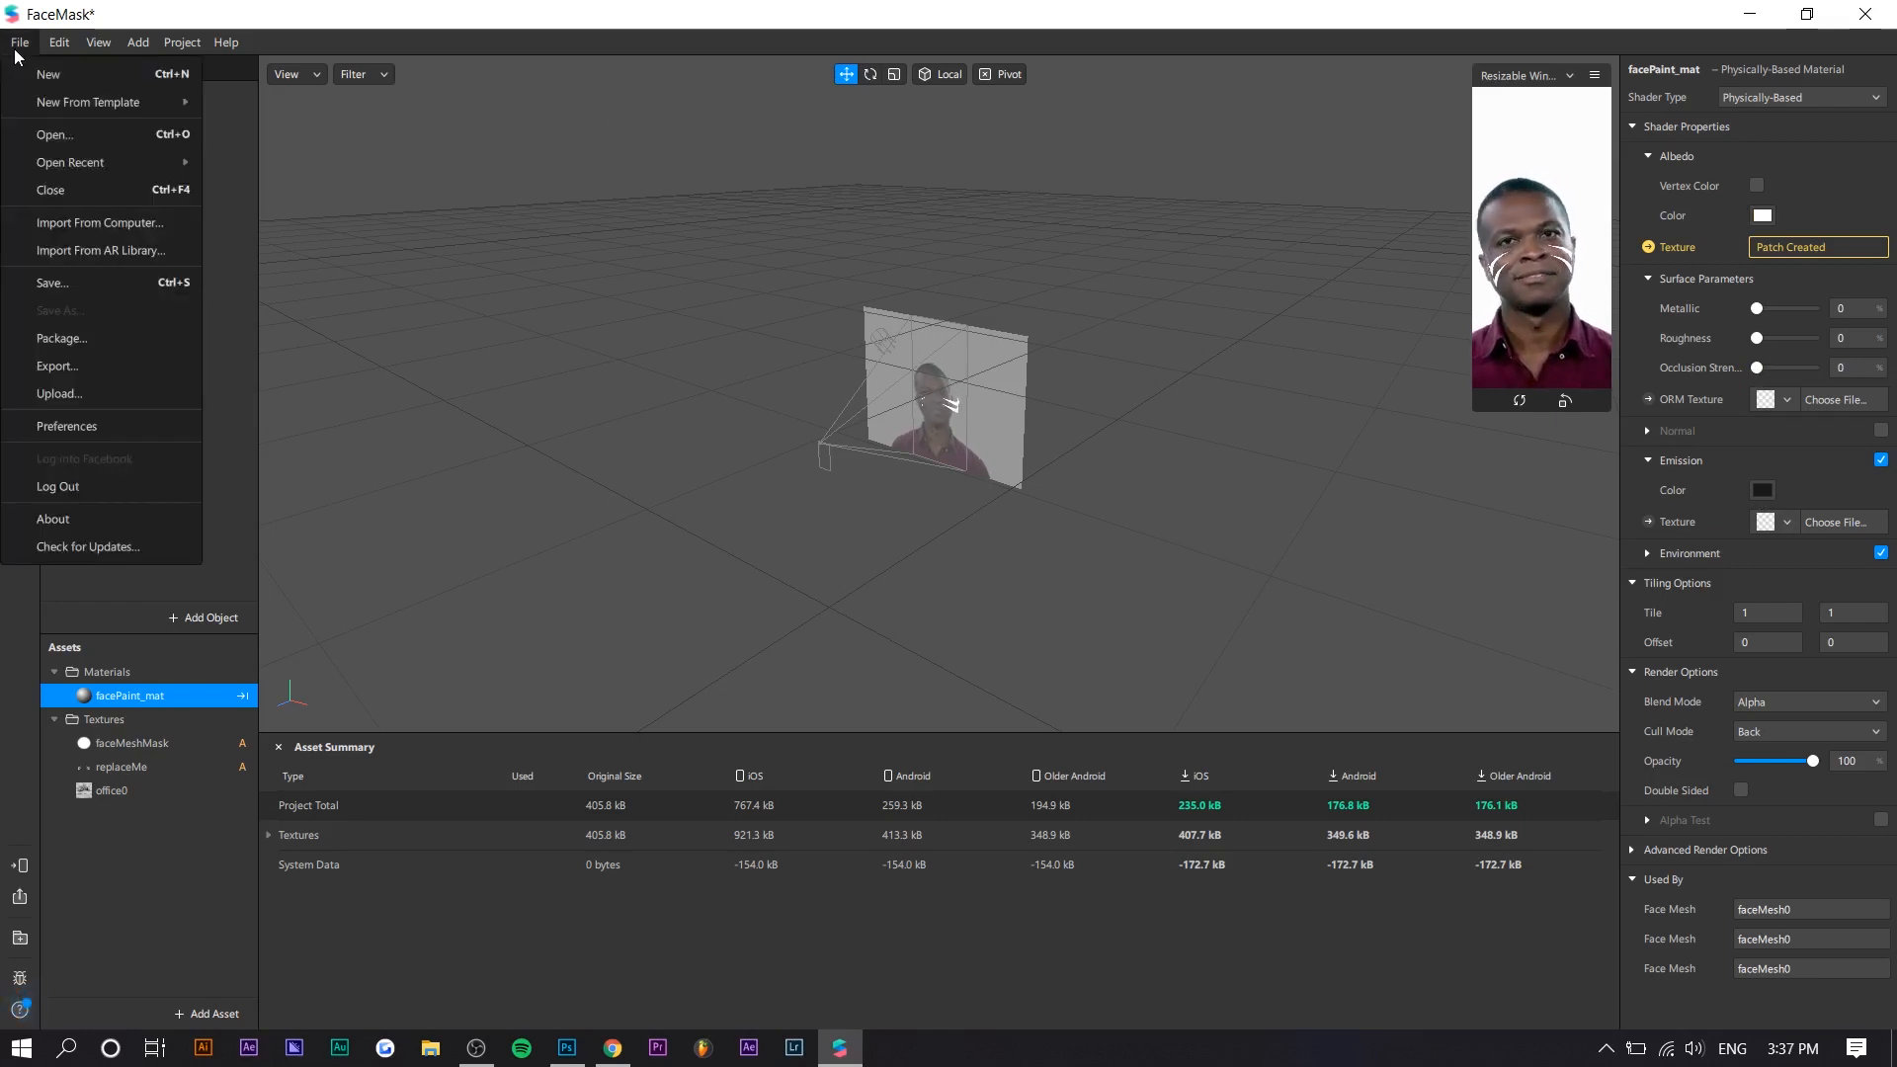
pyautogui.click(62, 366)
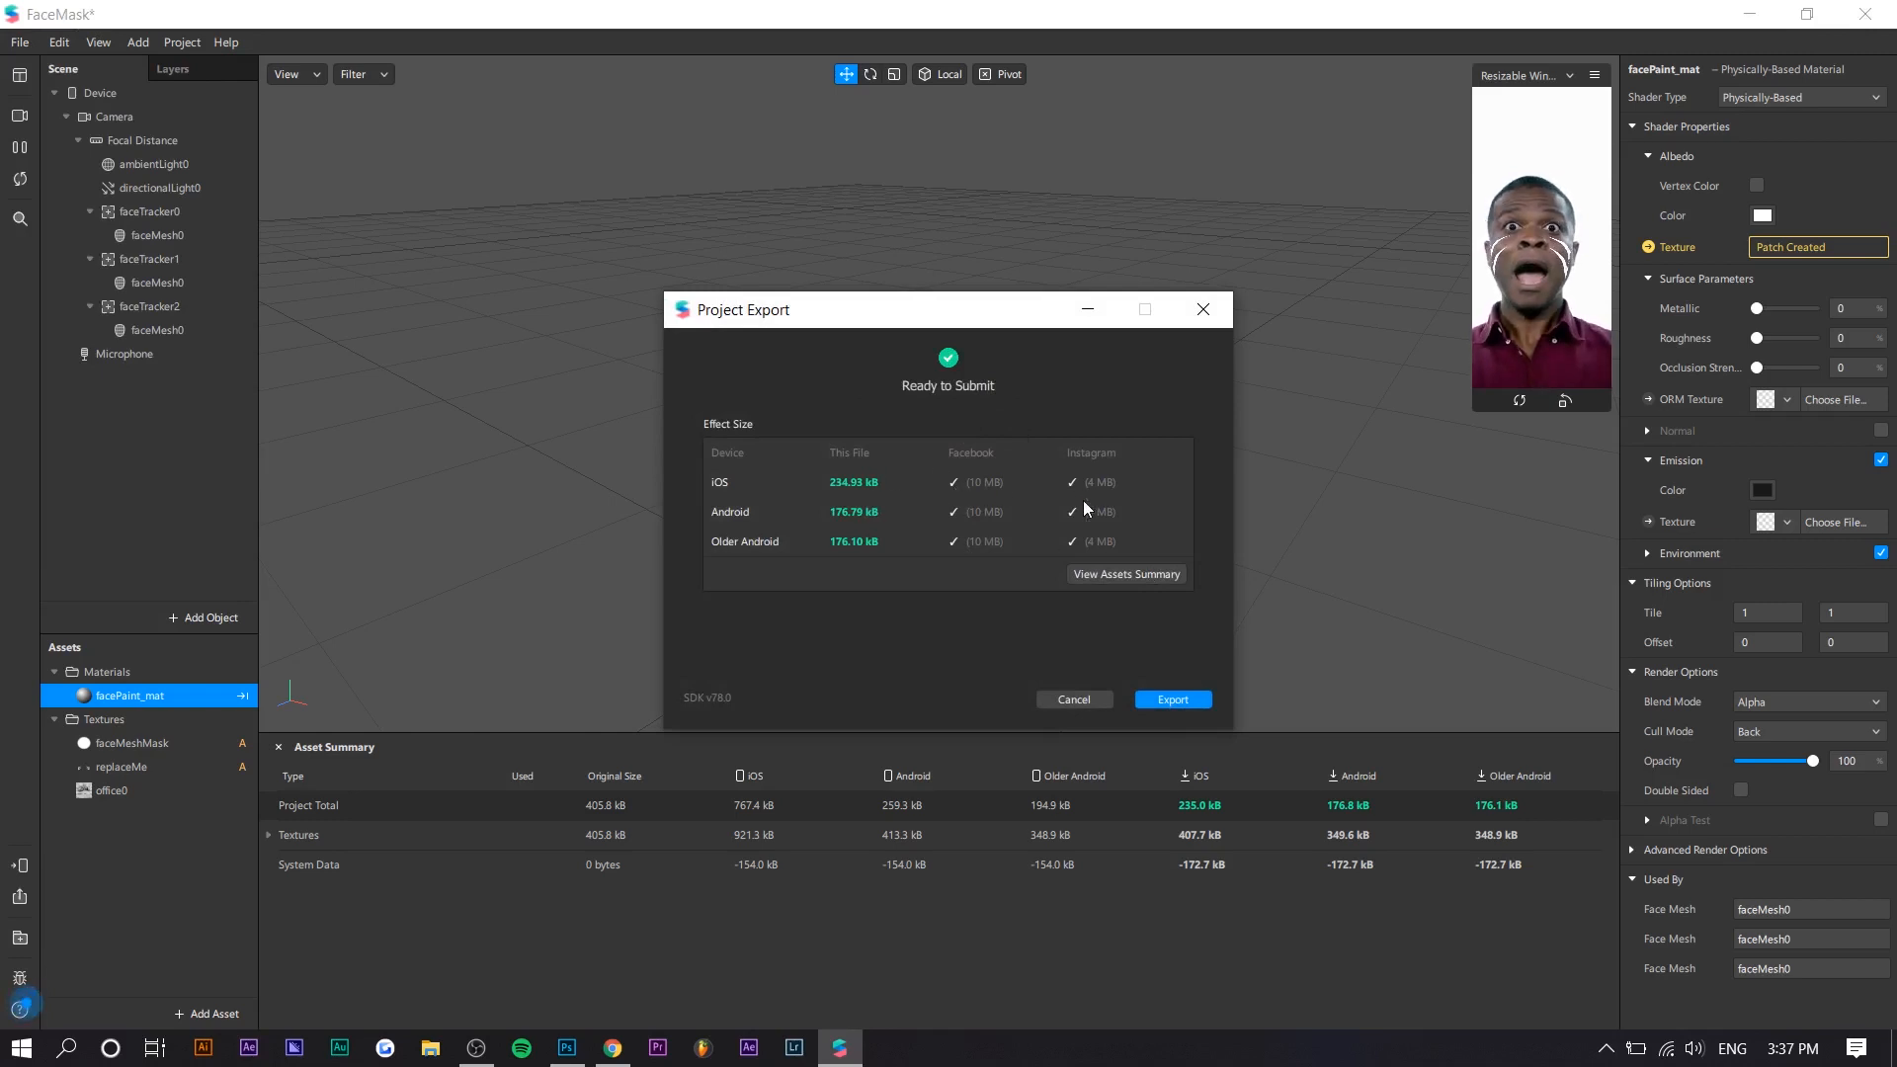
pyautogui.click(1198, 701)
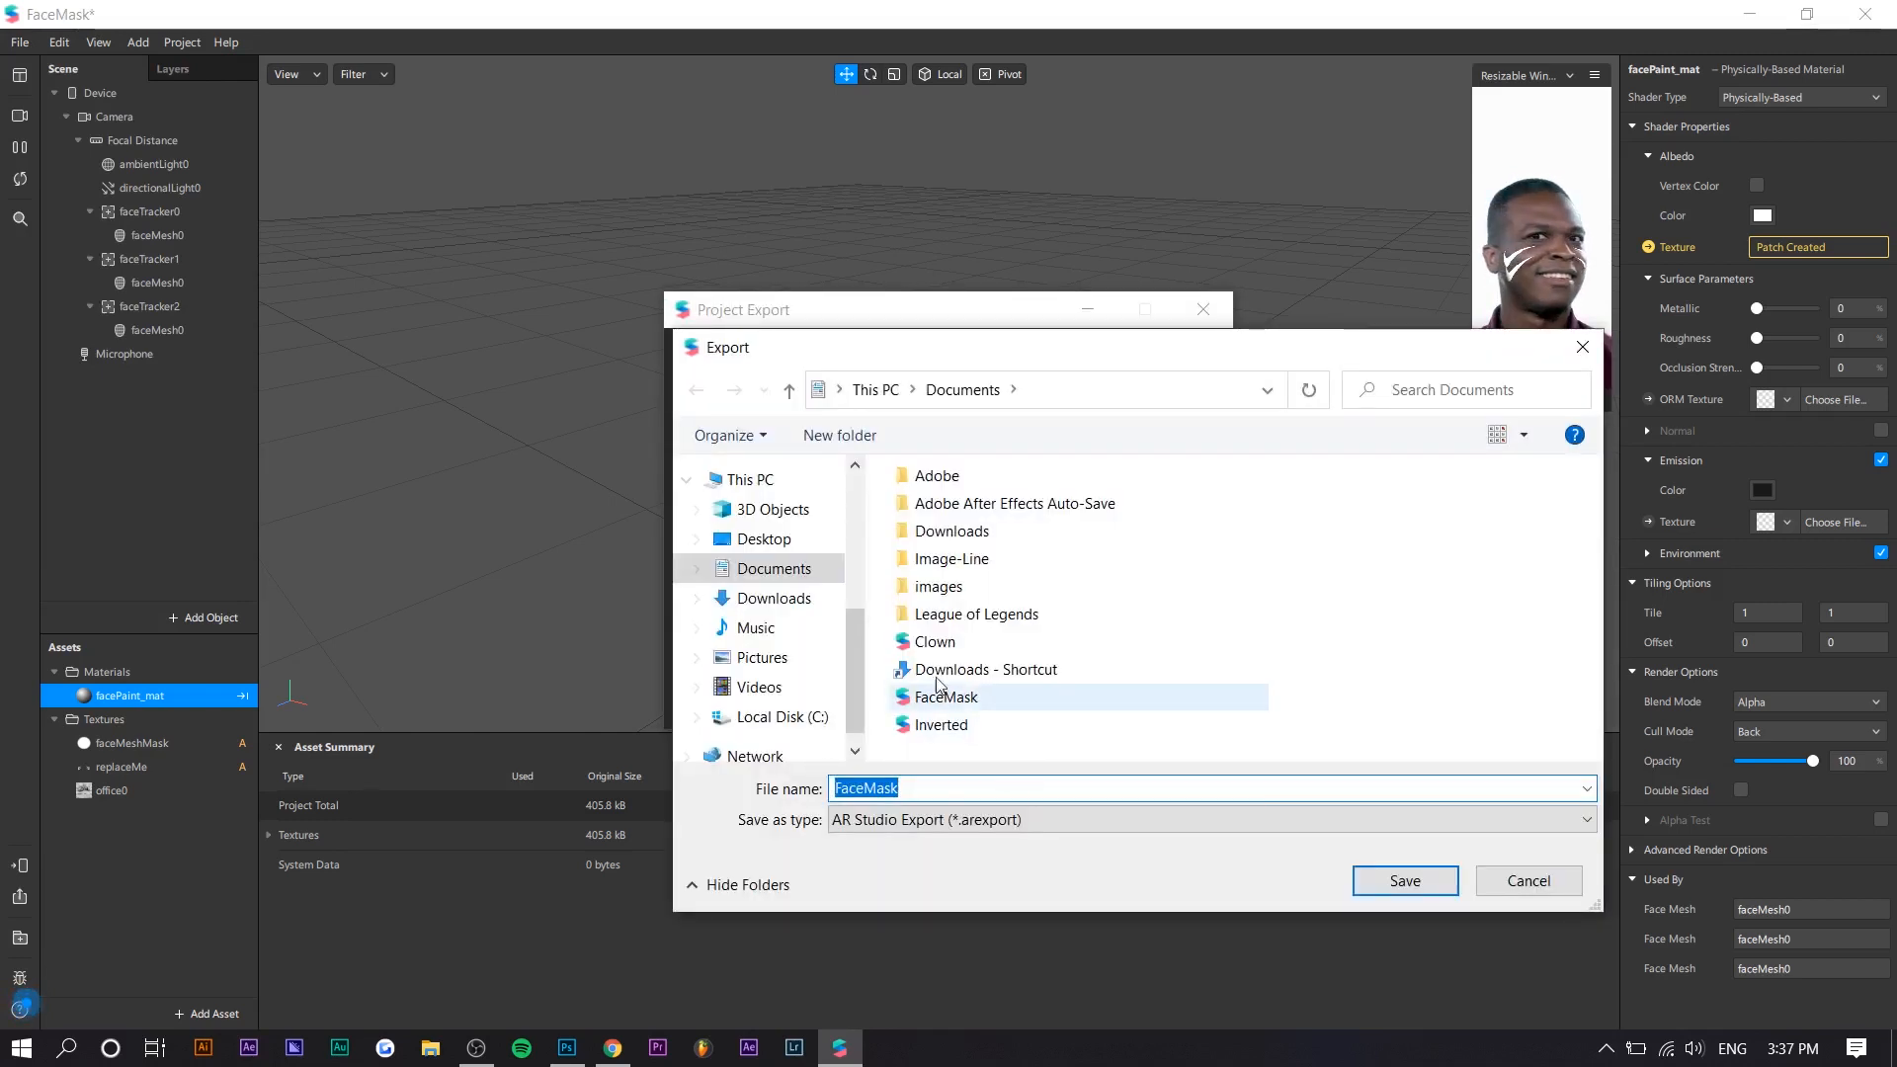
pyautogui.write('Test')
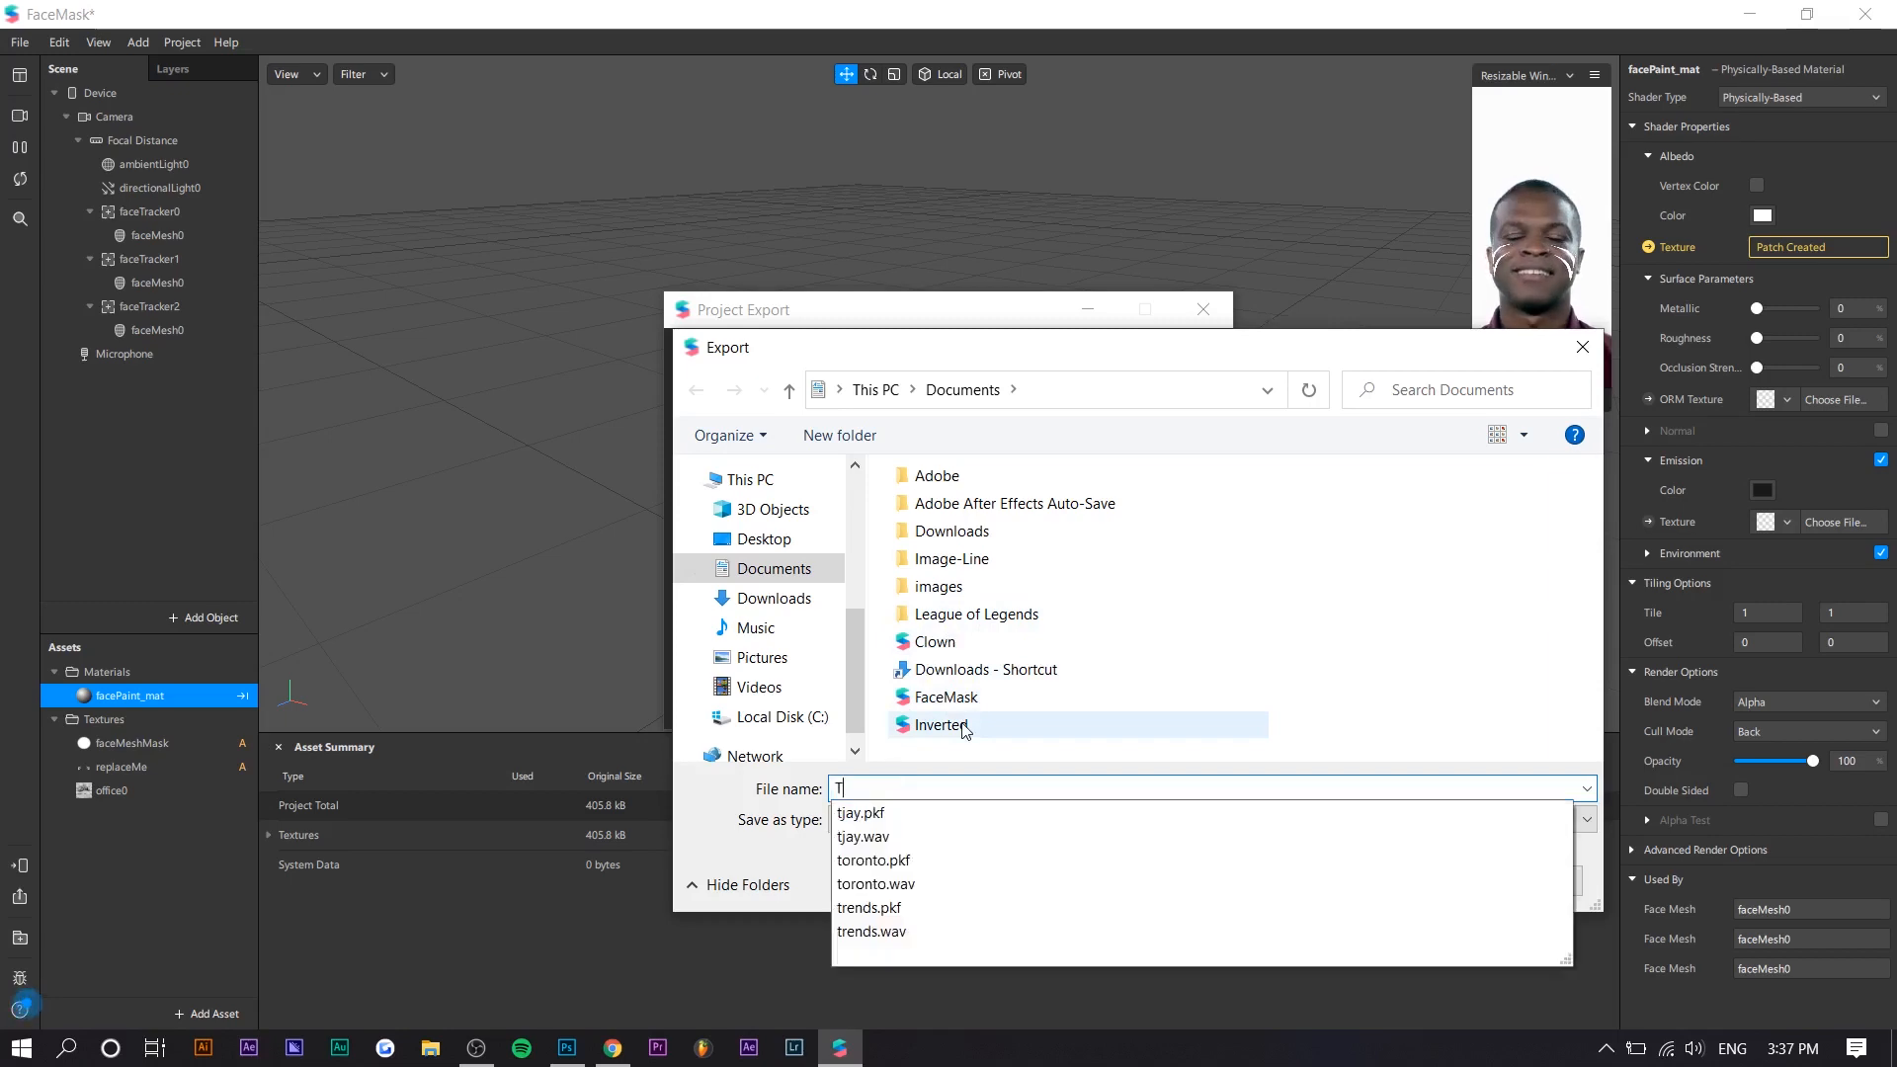
pyautogui.press('Return')
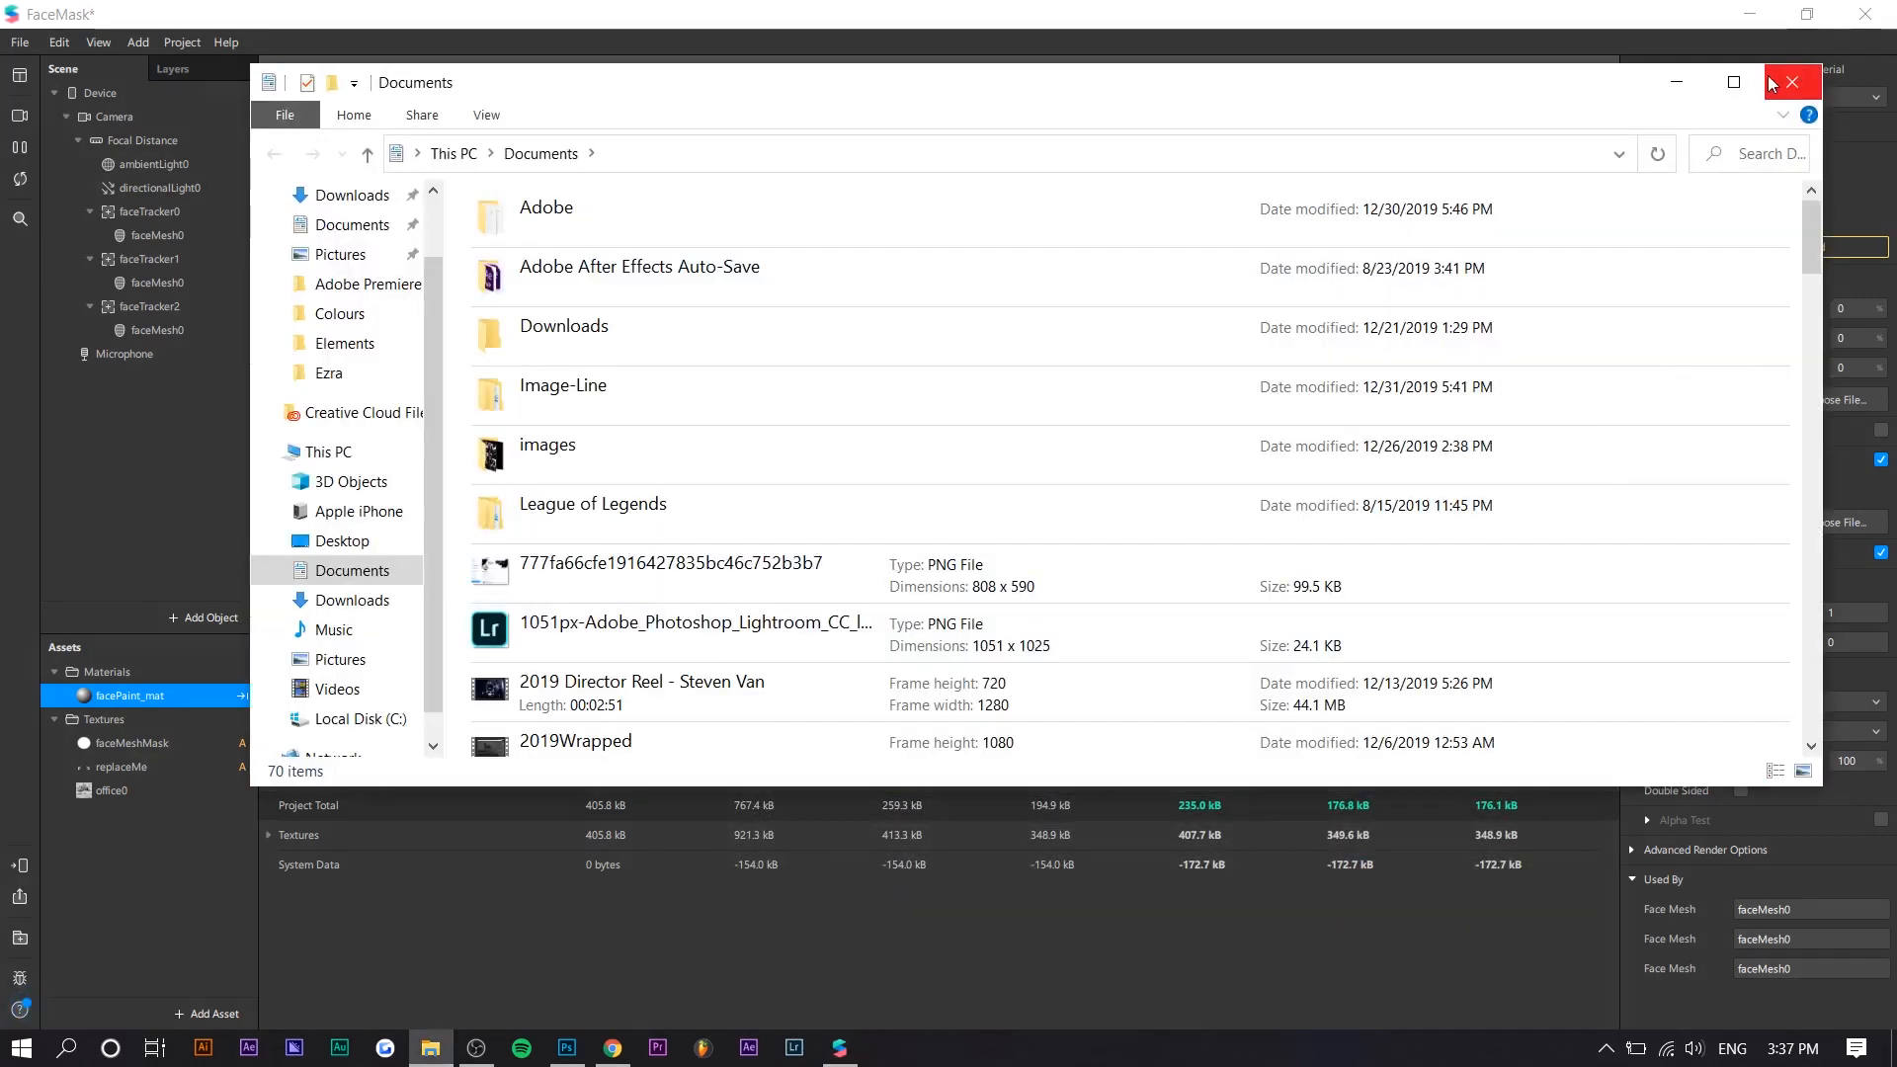
pyautogui.click(1791, 81)
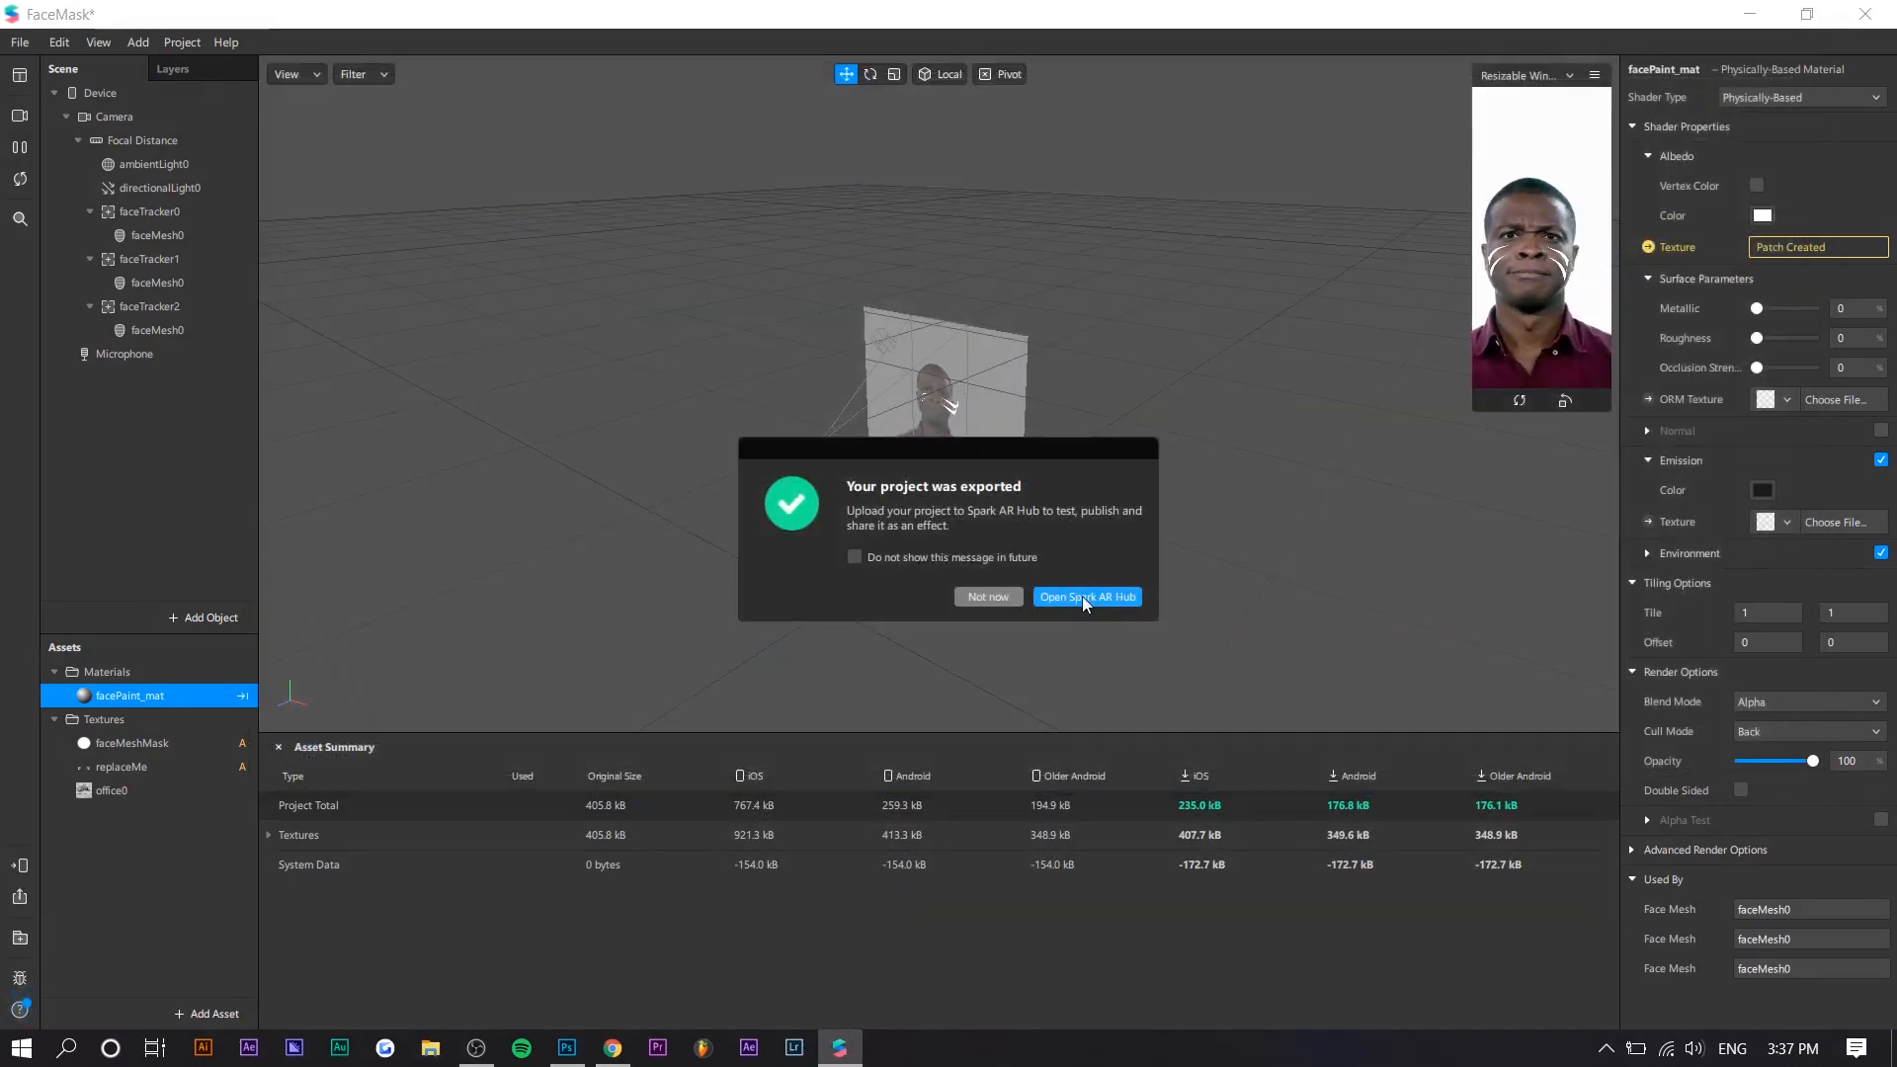
# Go to Spark AR Hub in the browser and start a new effect upload with Test.arexport from the Documents folder
pyautogui.click(1118, 601)
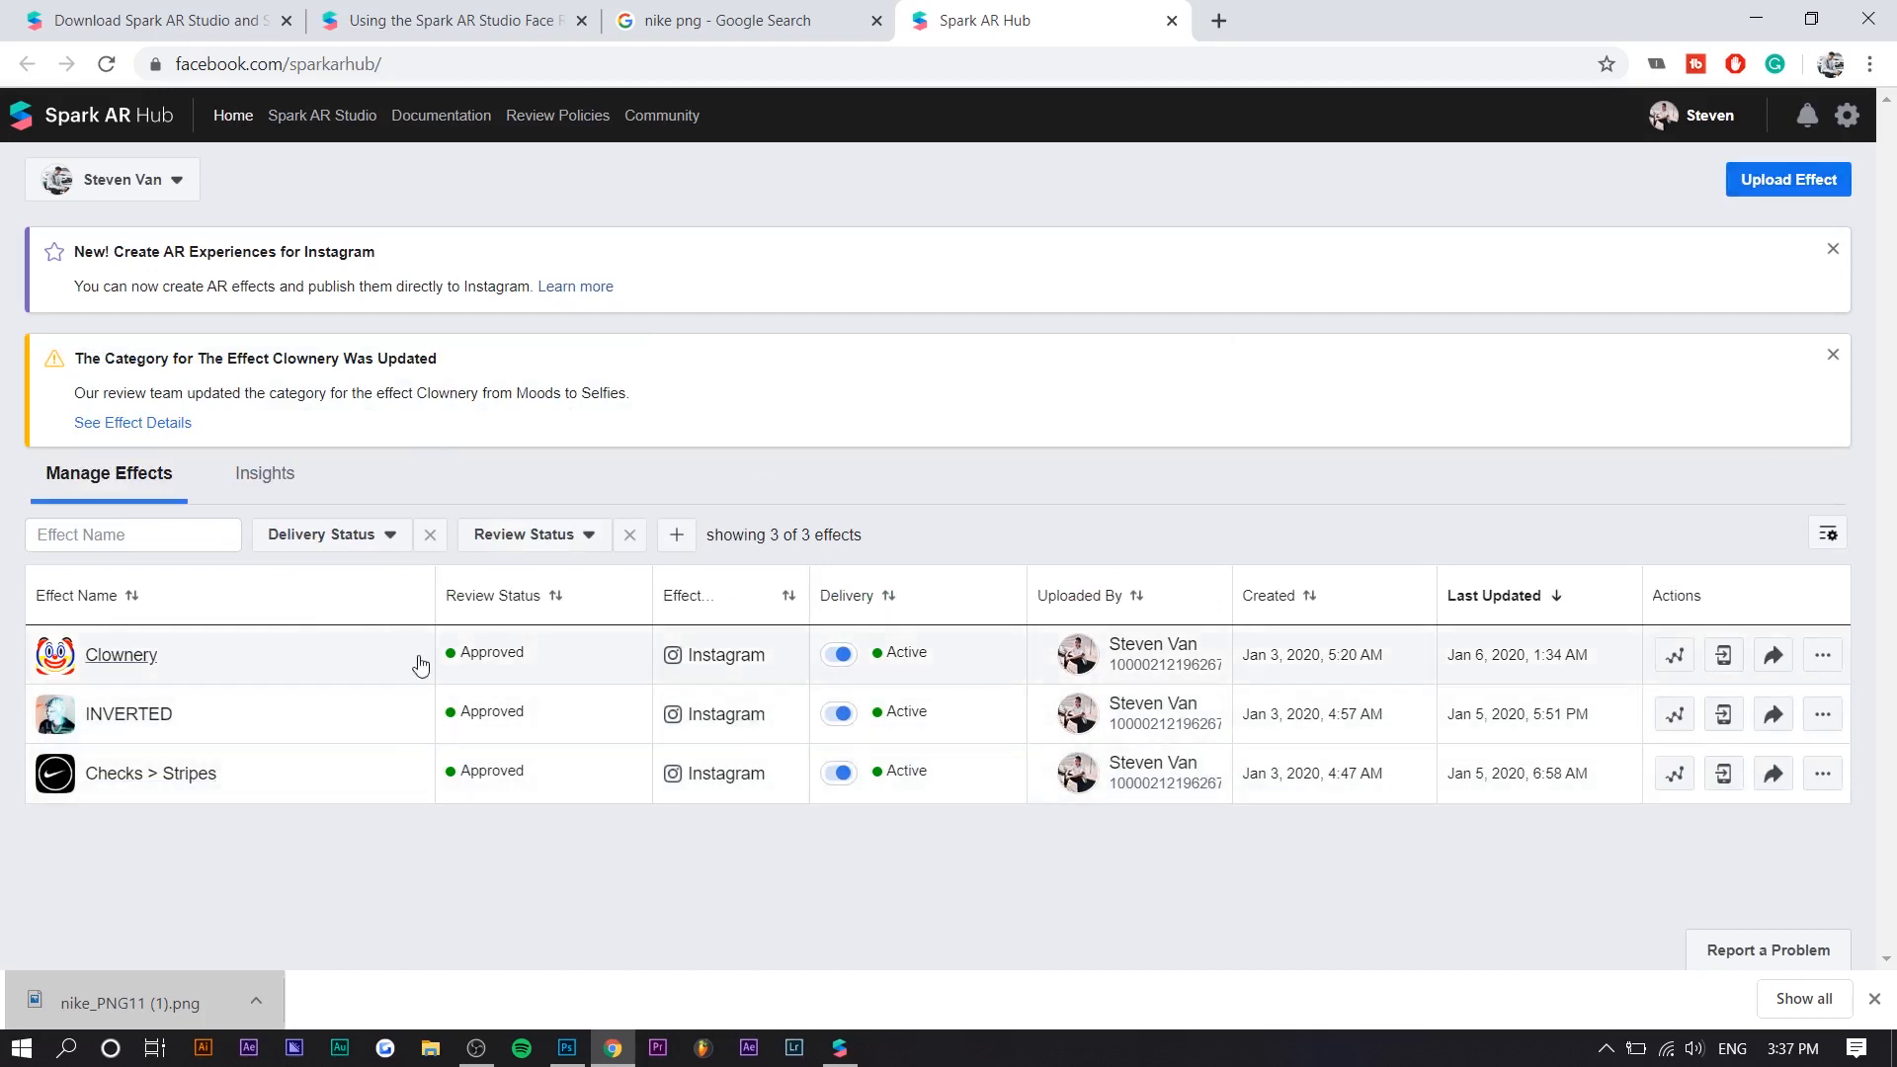
pyautogui.click(1806, 188)
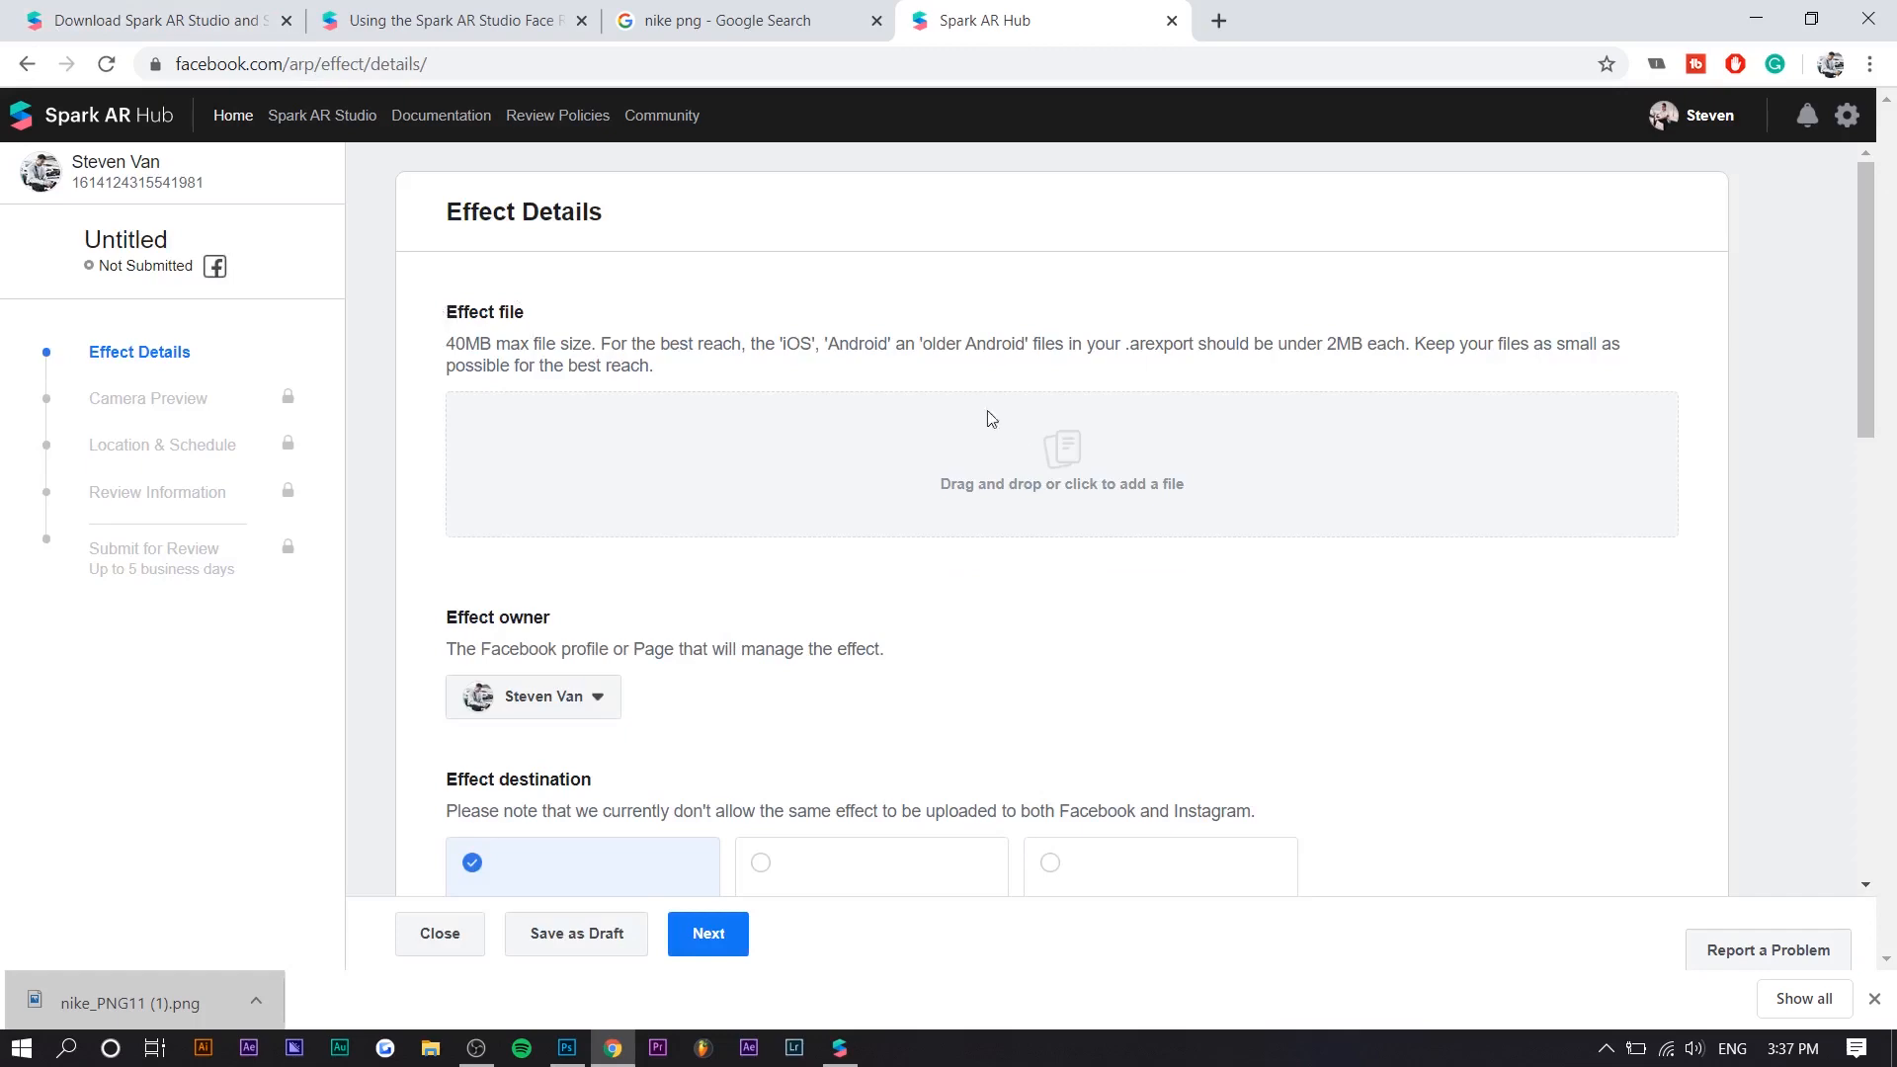
pyautogui.click(991, 418)
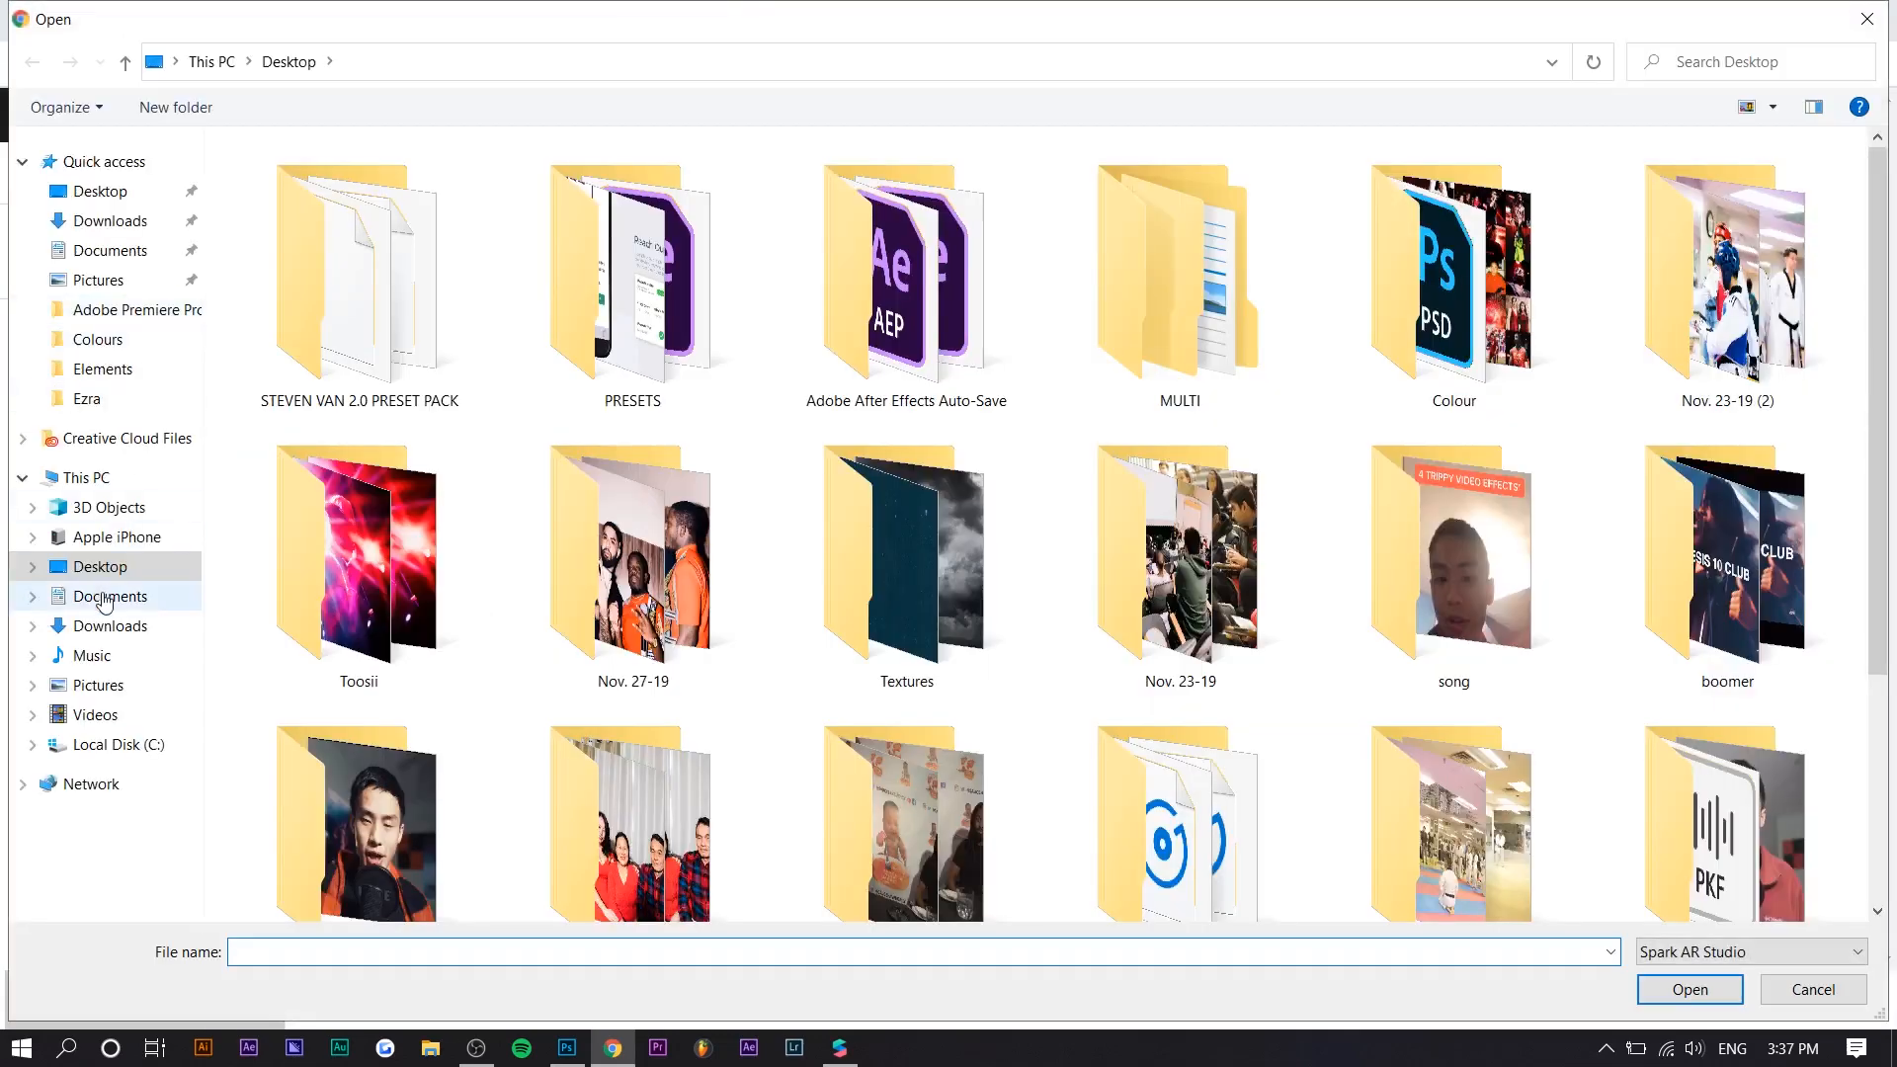
pyautogui.click(106, 598)
pyautogui.doubleClick(1071, 203)
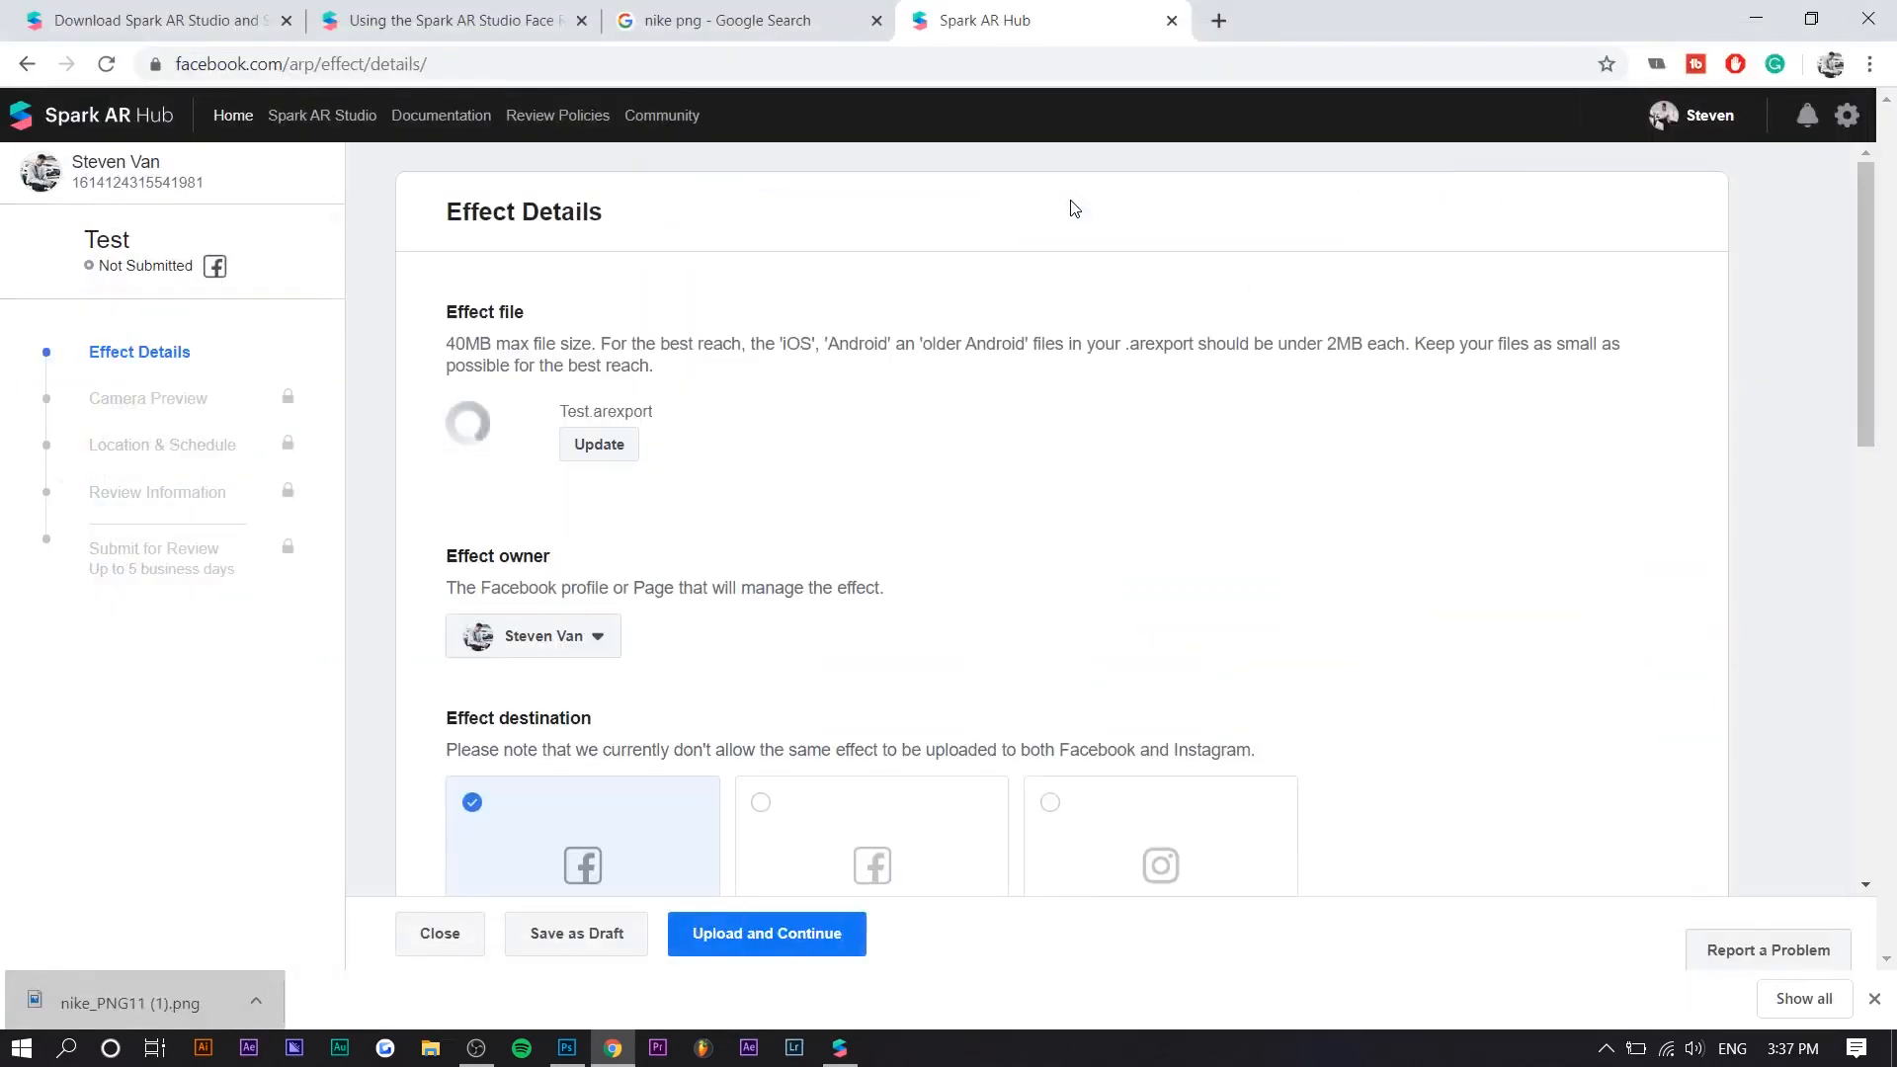
# Look through the effect owner choices, set the effect destination to Instagram, and check the linked account and icon size requirement
pyautogui.click(533, 635)
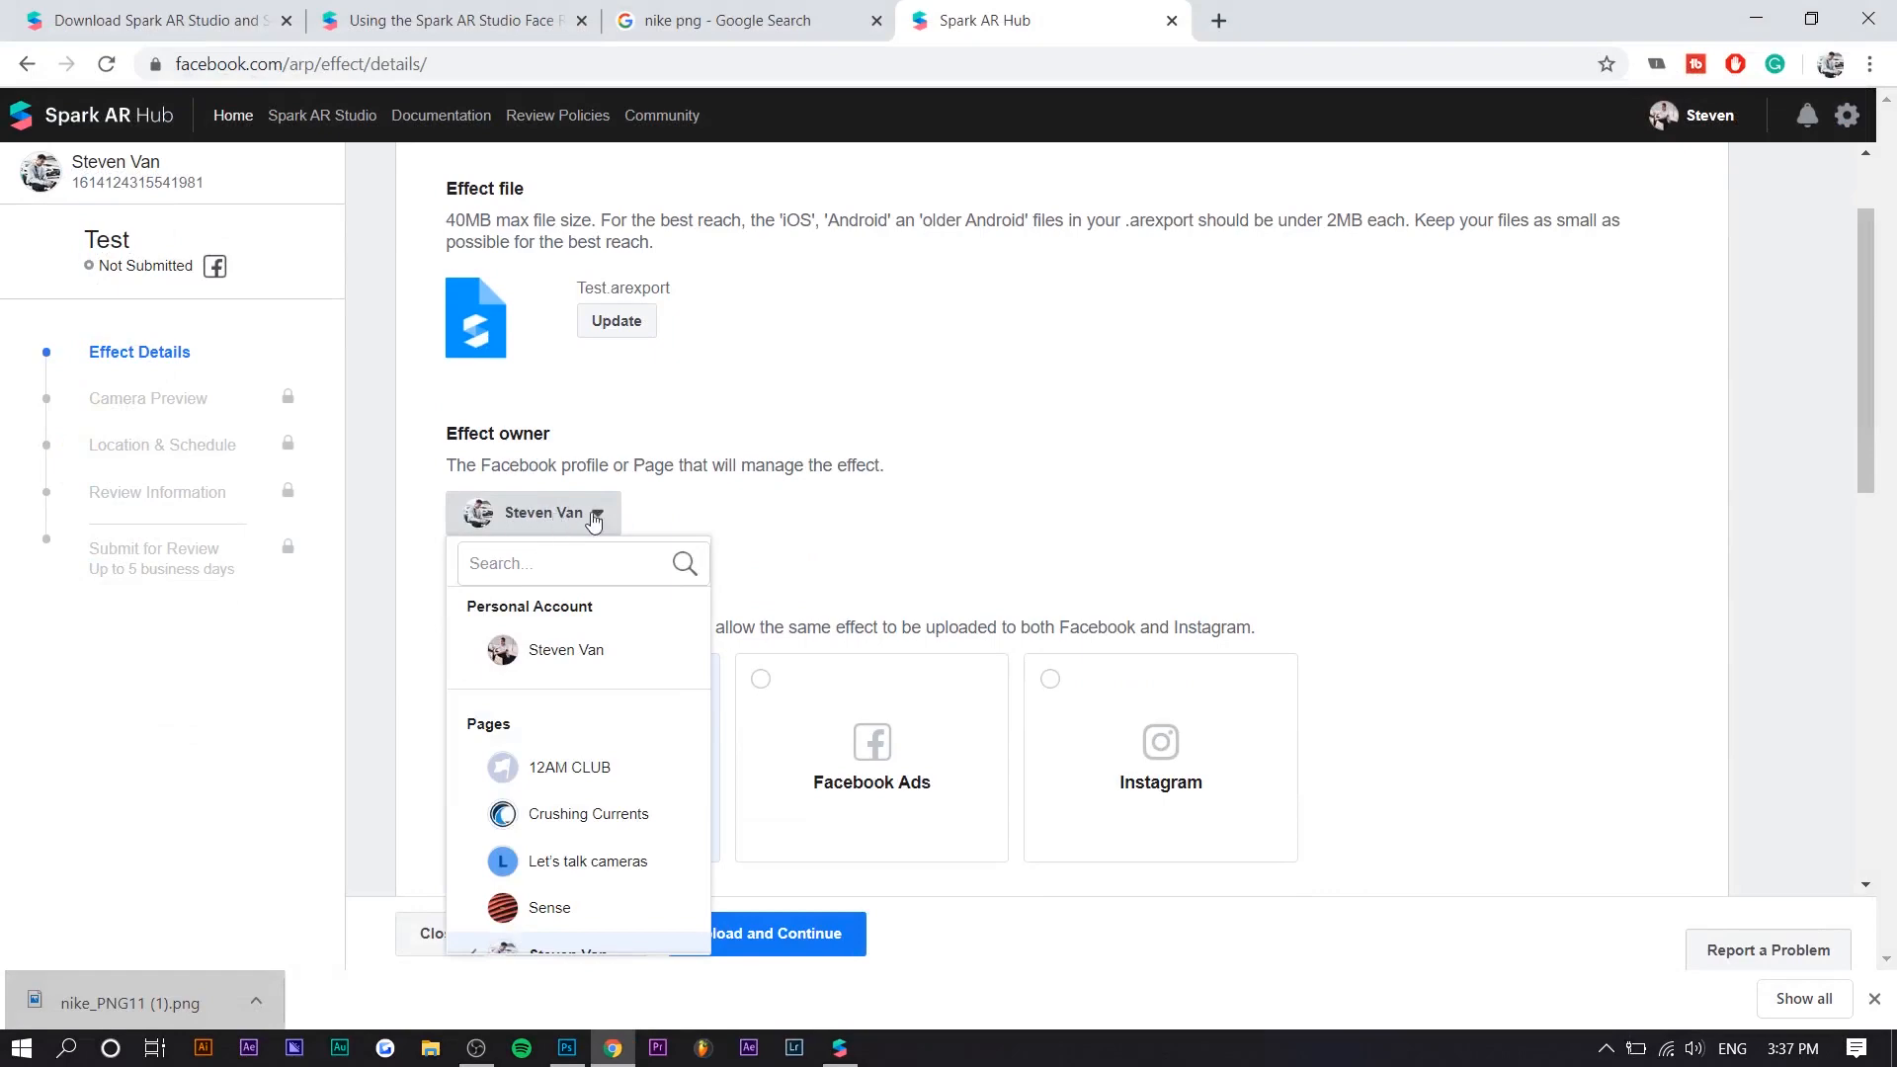
pyautogui.click(910, 505)
pyautogui.scroll(-4, 1114, 416)
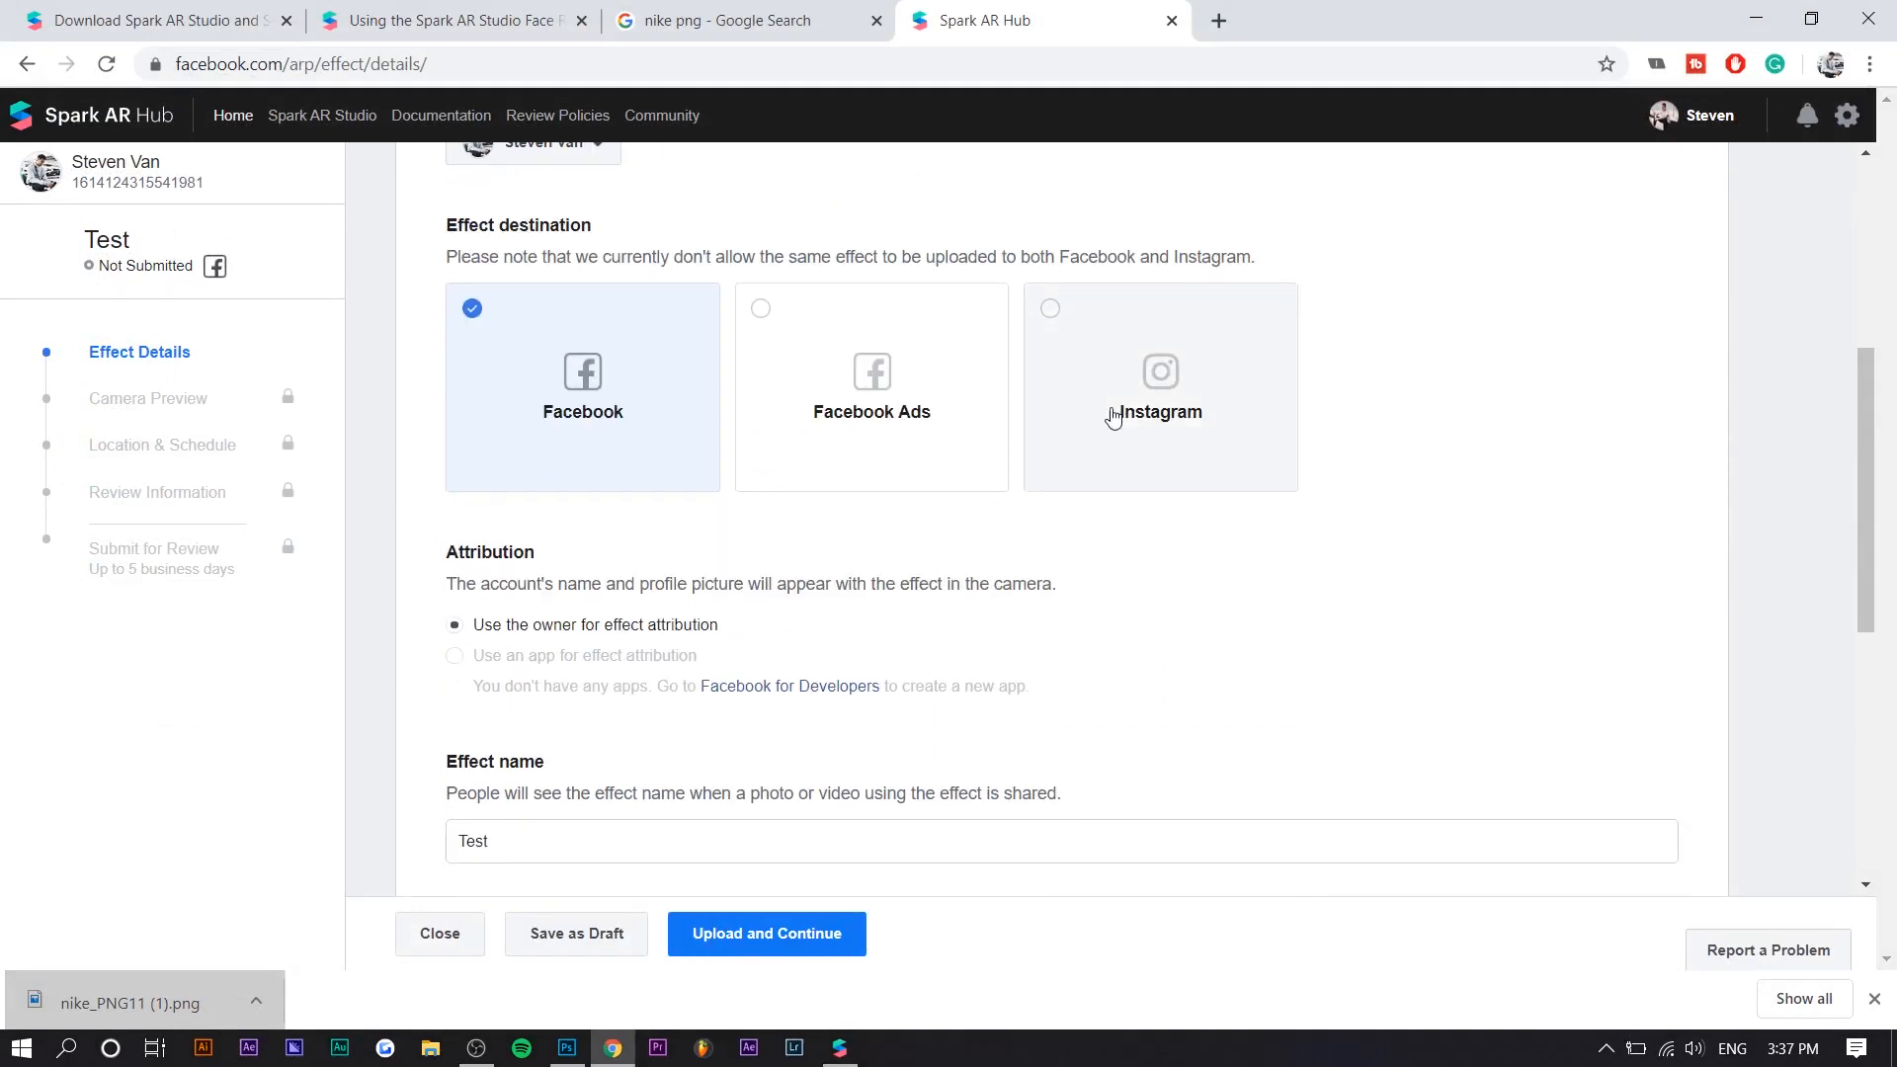
pyautogui.click(1111, 309)
pyautogui.scroll(-3, 537, 267)
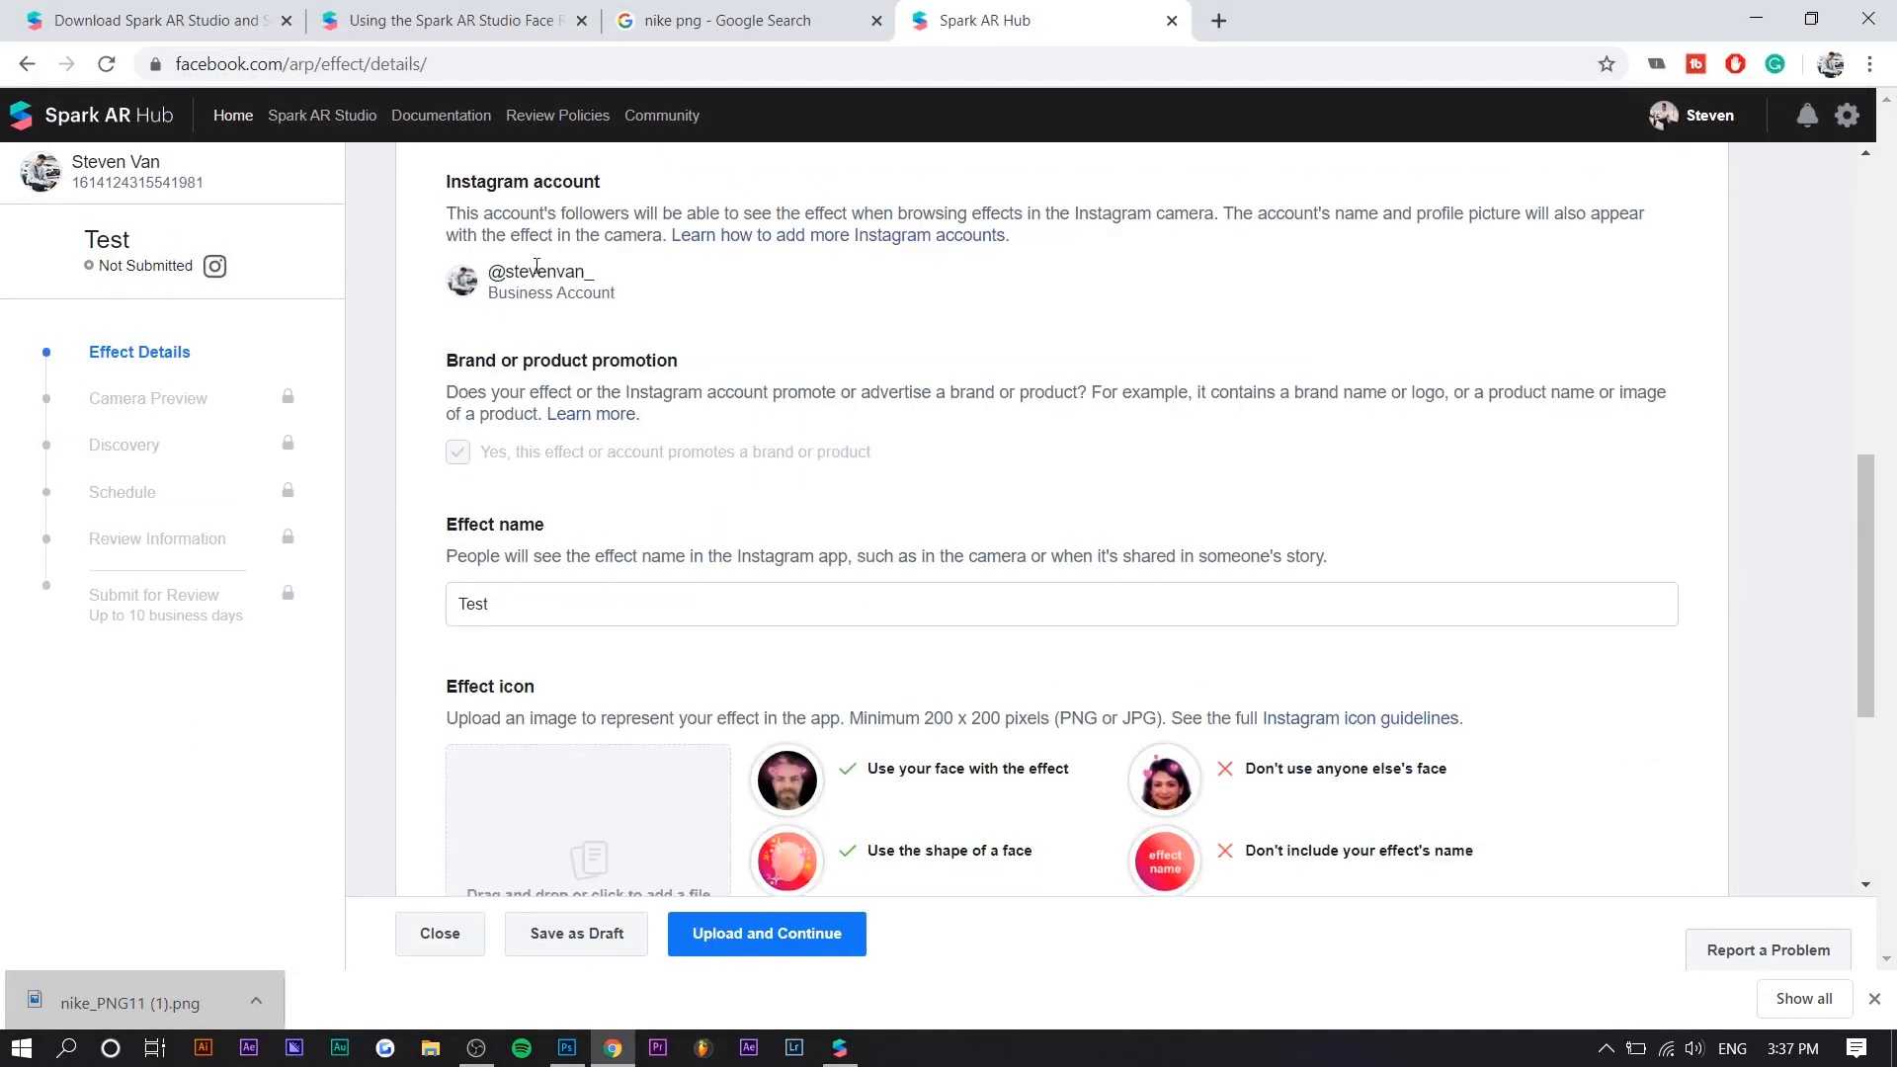
pyautogui.scroll(1, 625, 293)
pyautogui.moveTo(595, 395); pyautogui.dragTo(451, 405)
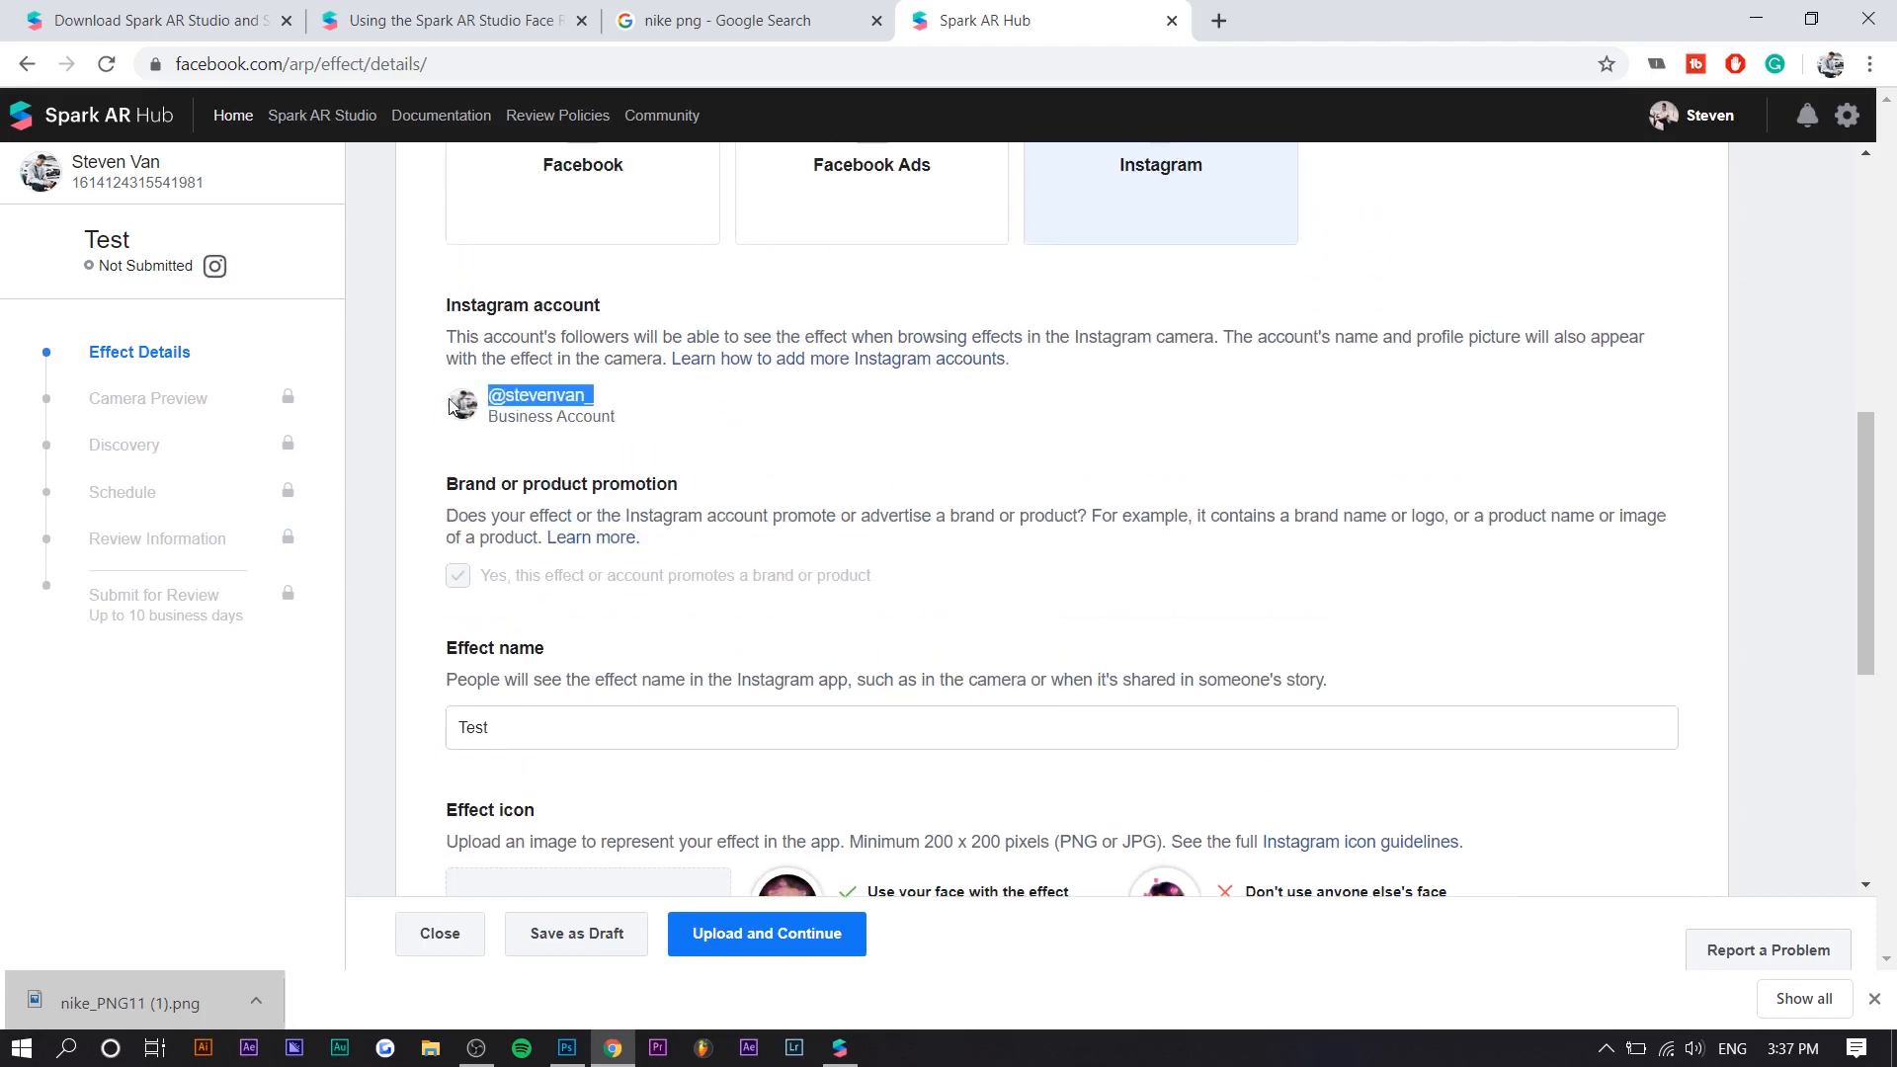
pyautogui.scroll(-5, 487, 385)
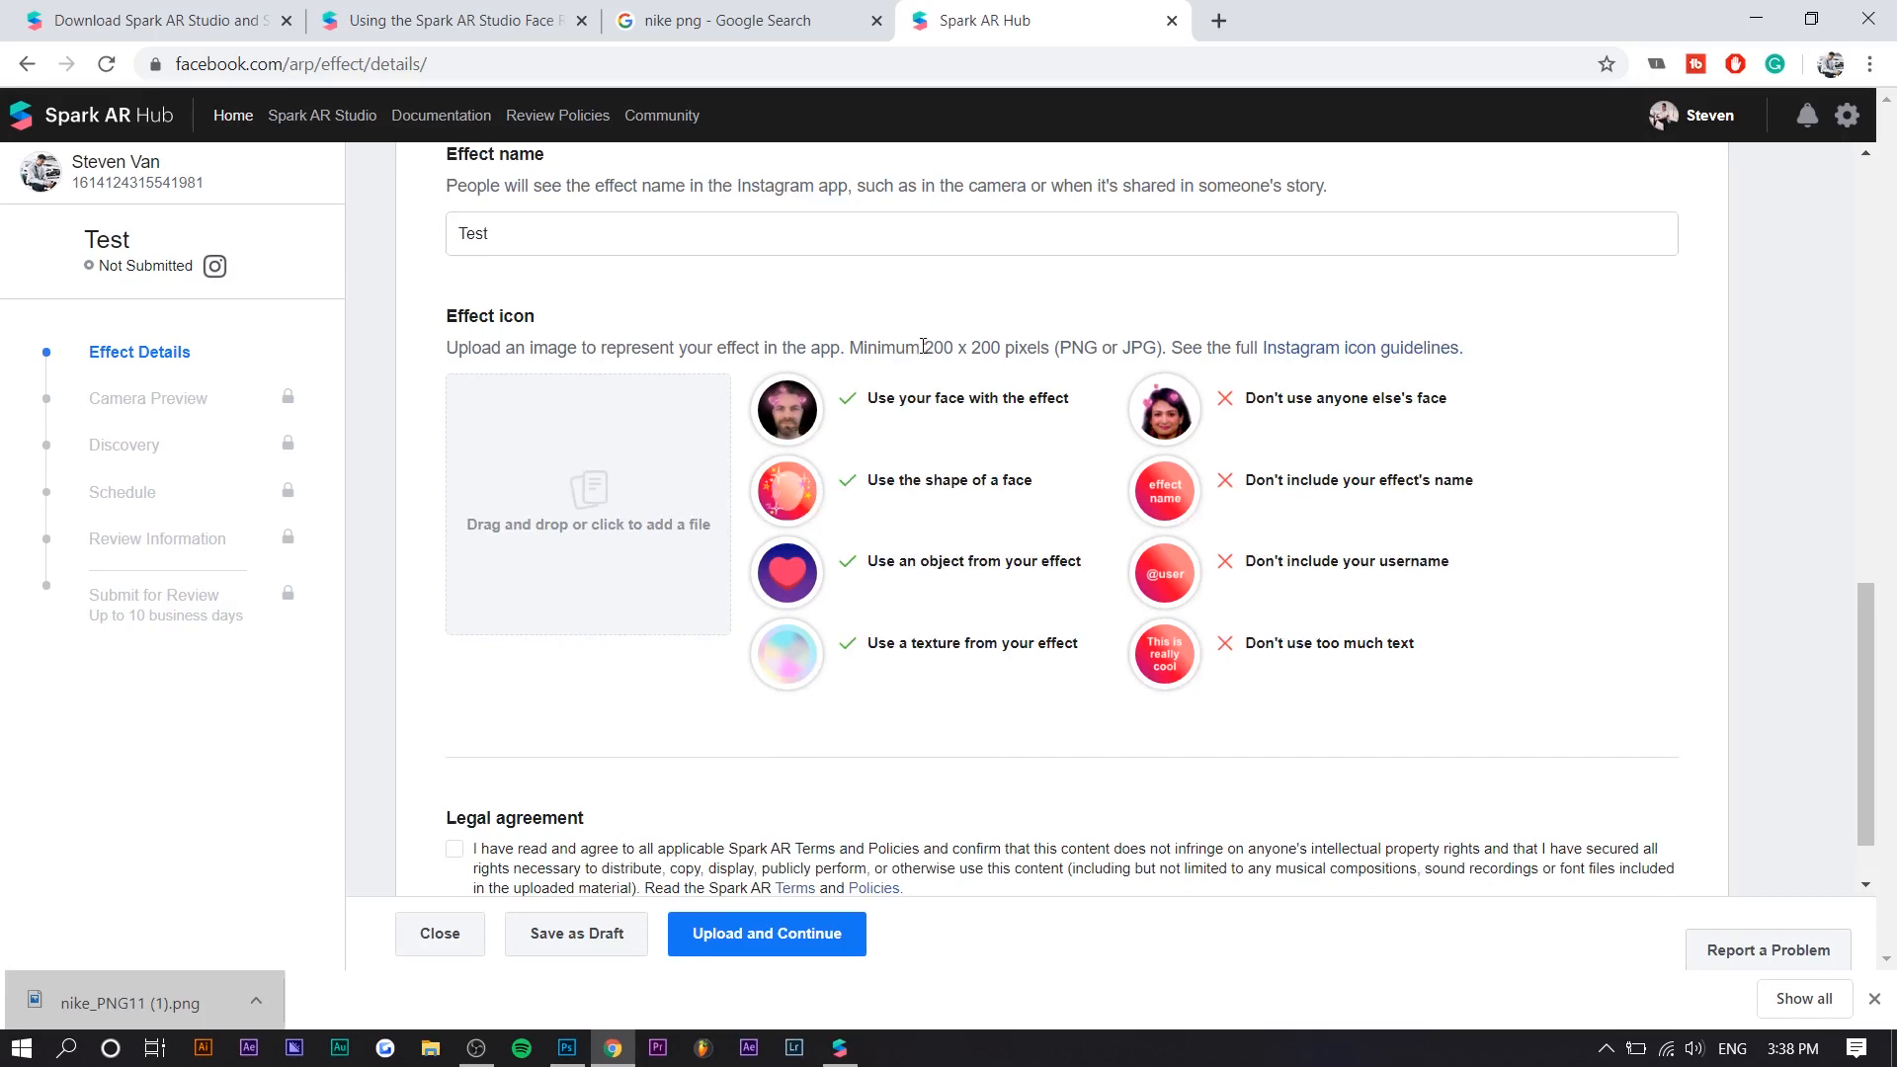
pyautogui.moveTo(925, 349); pyautogui.dragTo(1002, 351)
# Switch to Photoshop and add a black-filled layer between the face template and the swoosh layers
pyautogui.click(569, 1048)
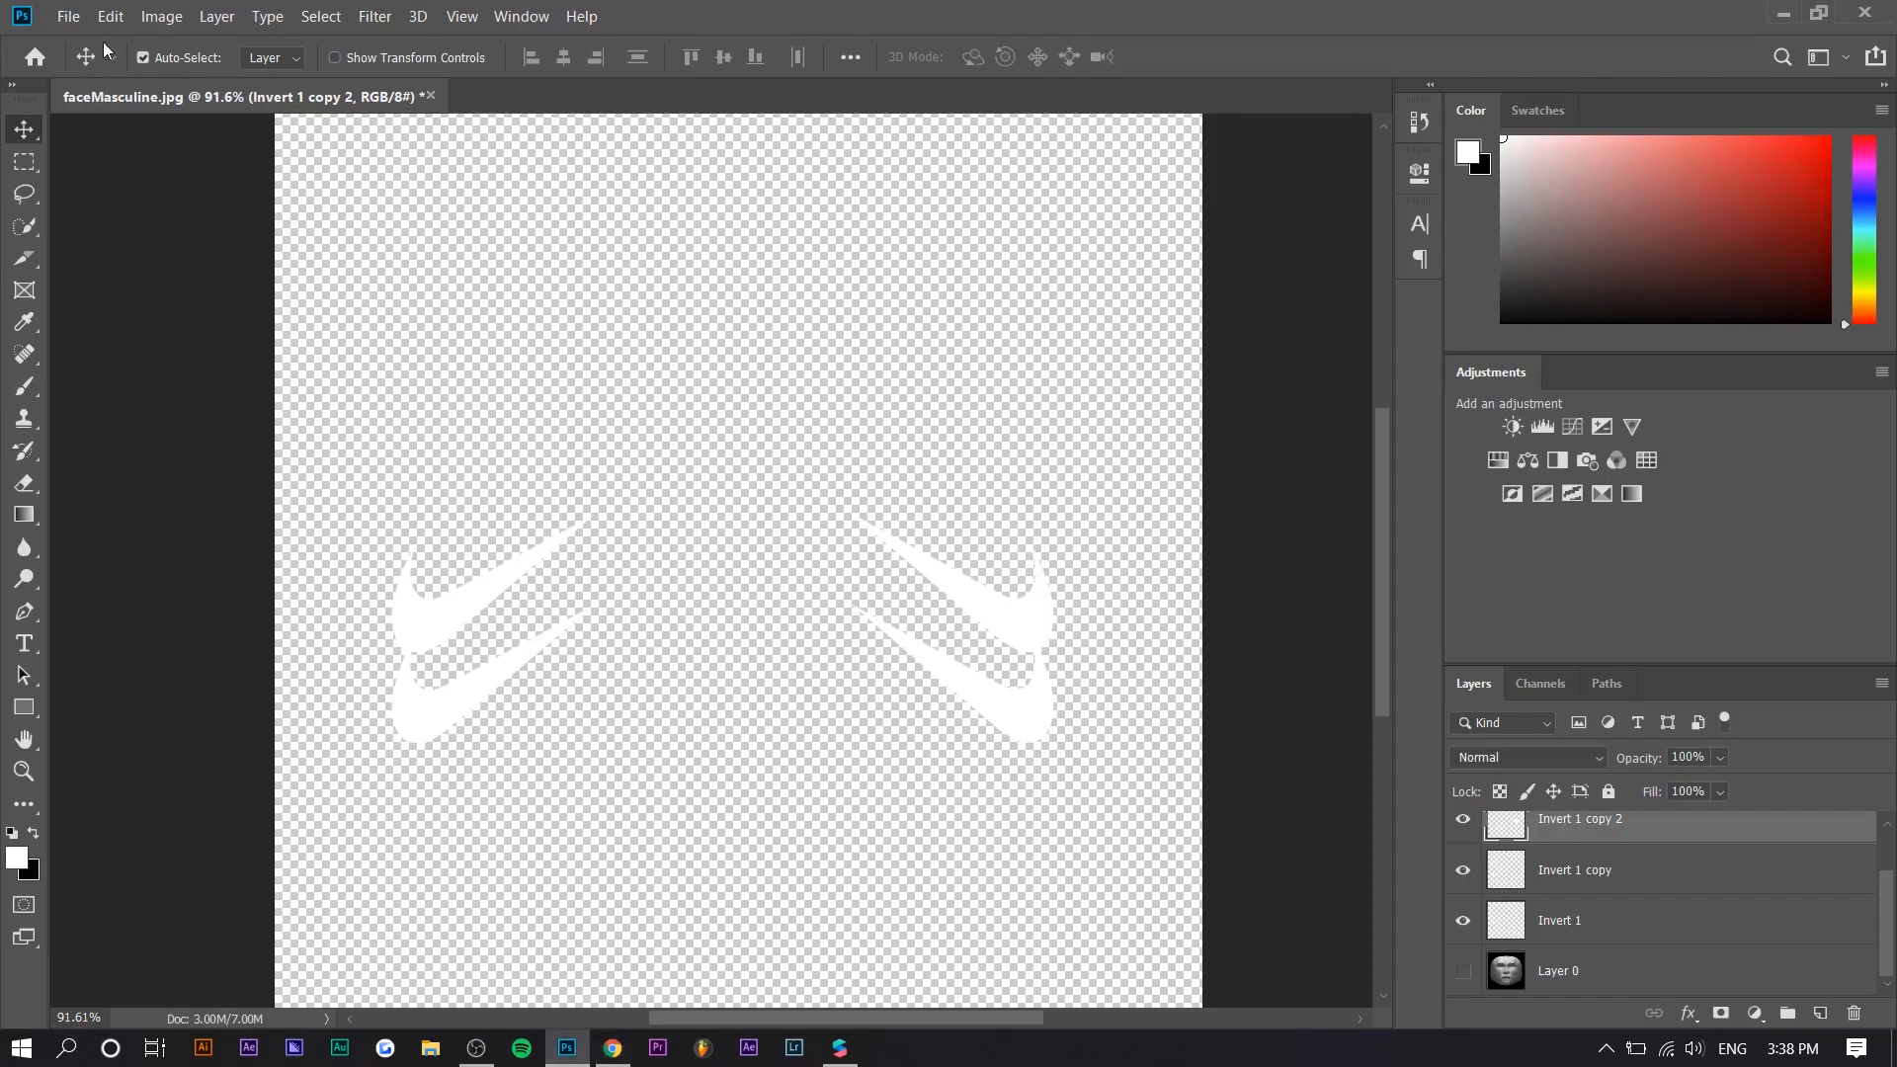
pyautogui.click(1631, 970)
pyautogui.click(1821, 1013)
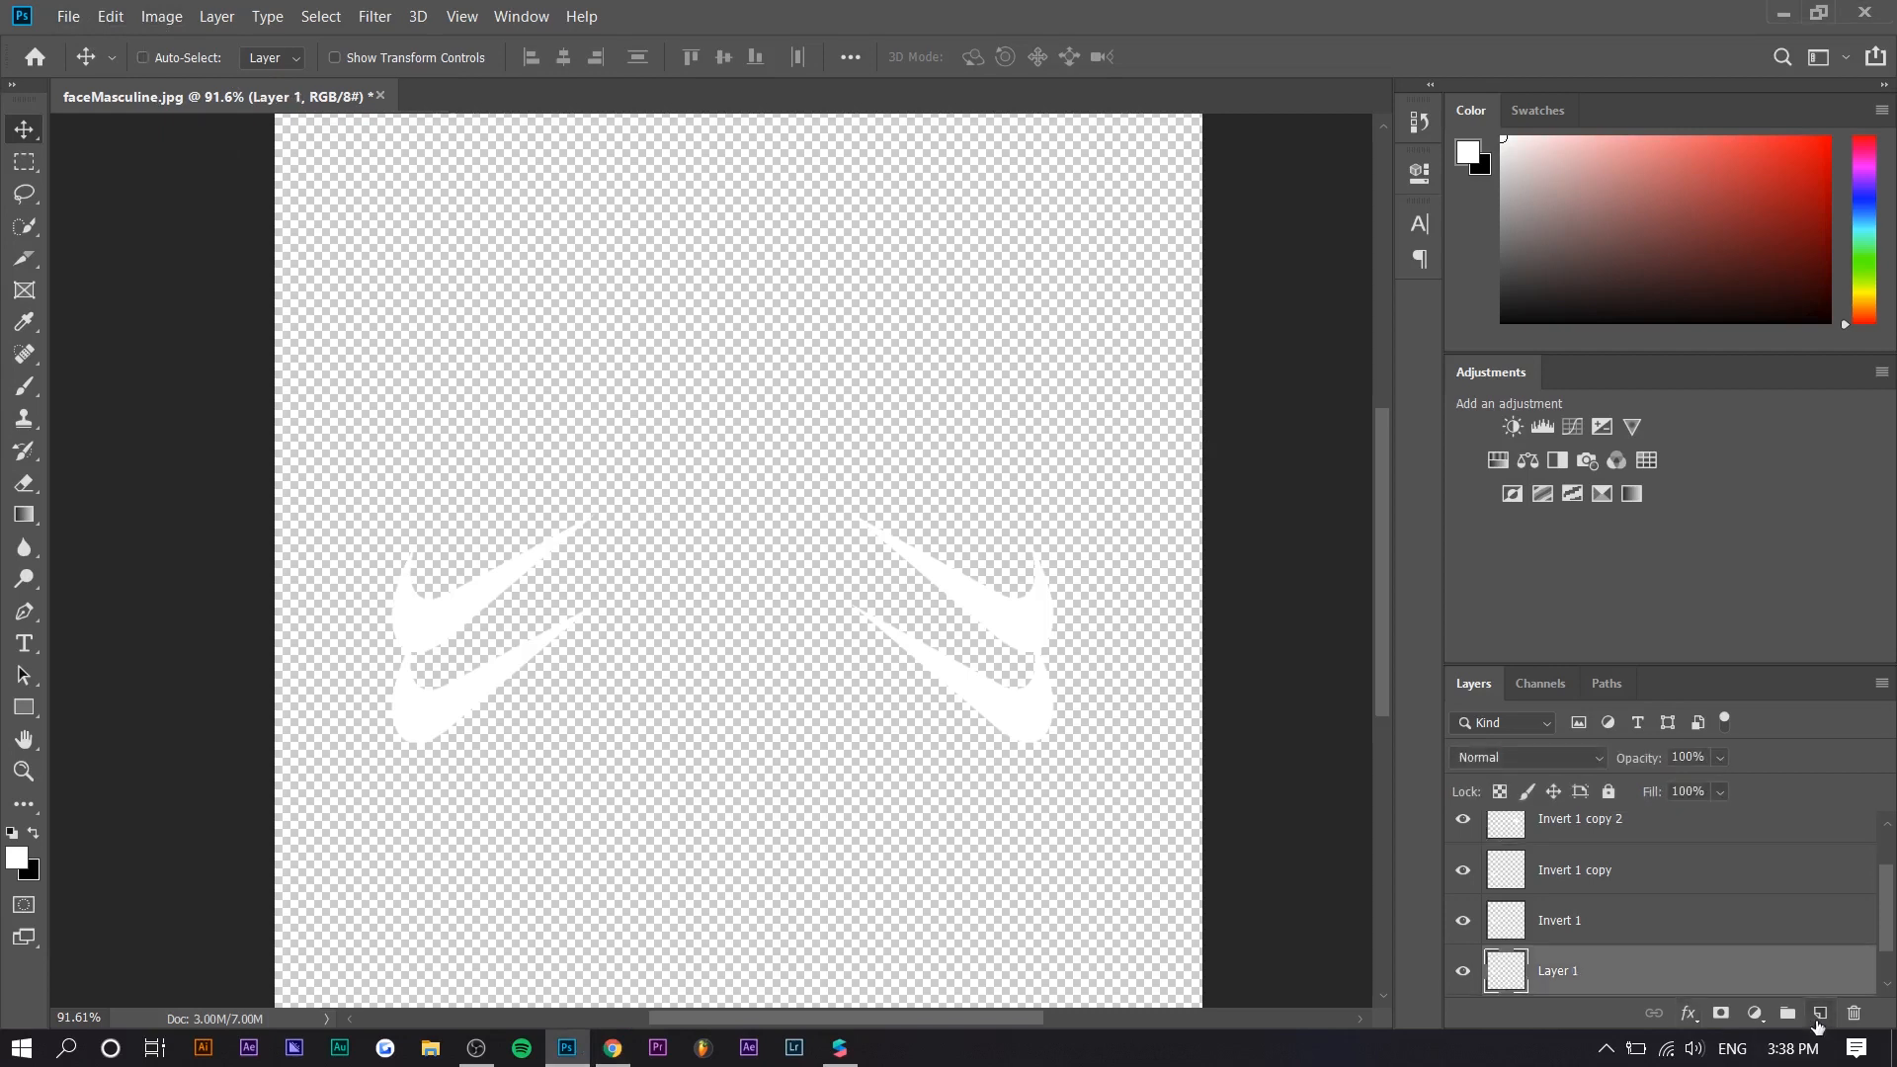
pyautogui.hotkey('ctrl', 'BackSpace')
pyautogui.keyDown('alt'); pyautogui.scroll(-6, 444, 395); pyautogui.keyUp('alt')
pyautogui.keyDown('alt'); pyautogui.scroll(3, 513, 484); pyautogui.keyUp('alt')
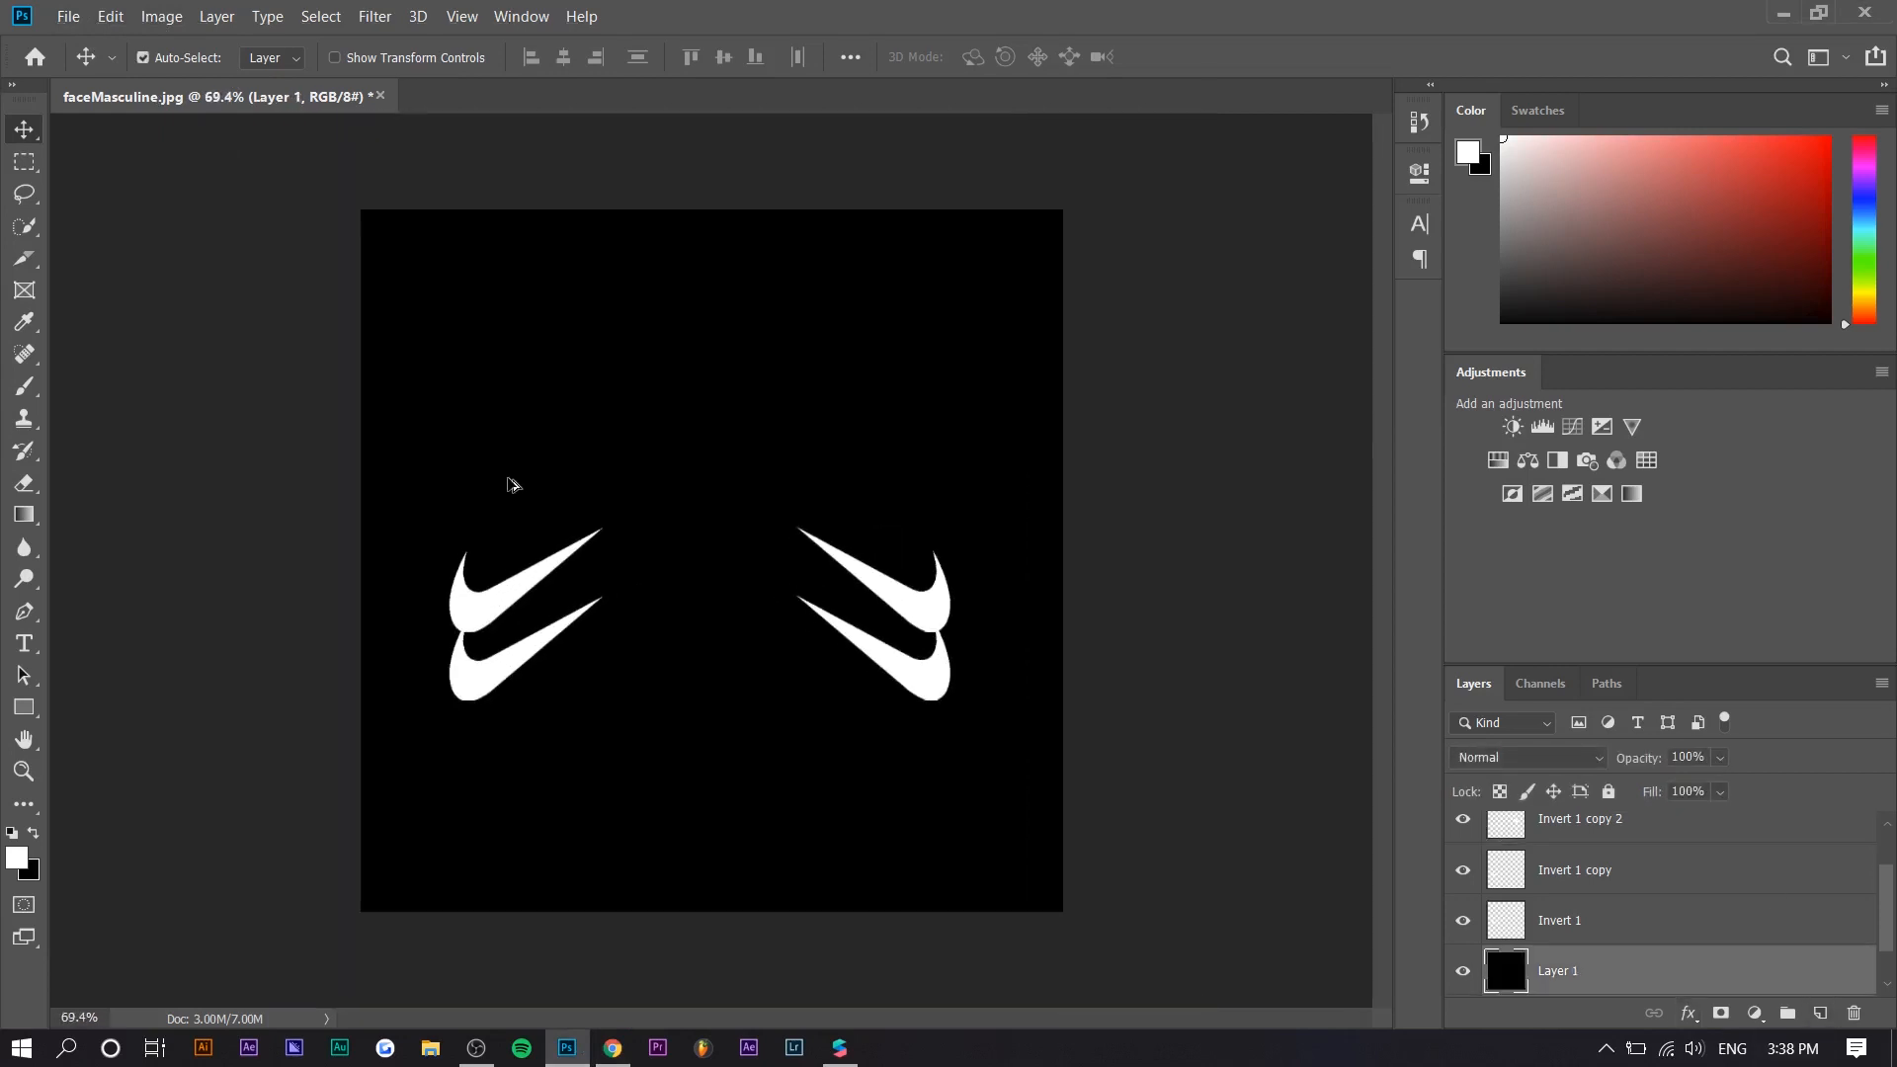
# Group the four swoosh layers and centre the group horizontally and vertically on the canvas
pyautogui.click(1626, 920)
pyautogui.keyDown('shift'); pyautogui.click(1620, 856); pyautogui.keyUp('shift')
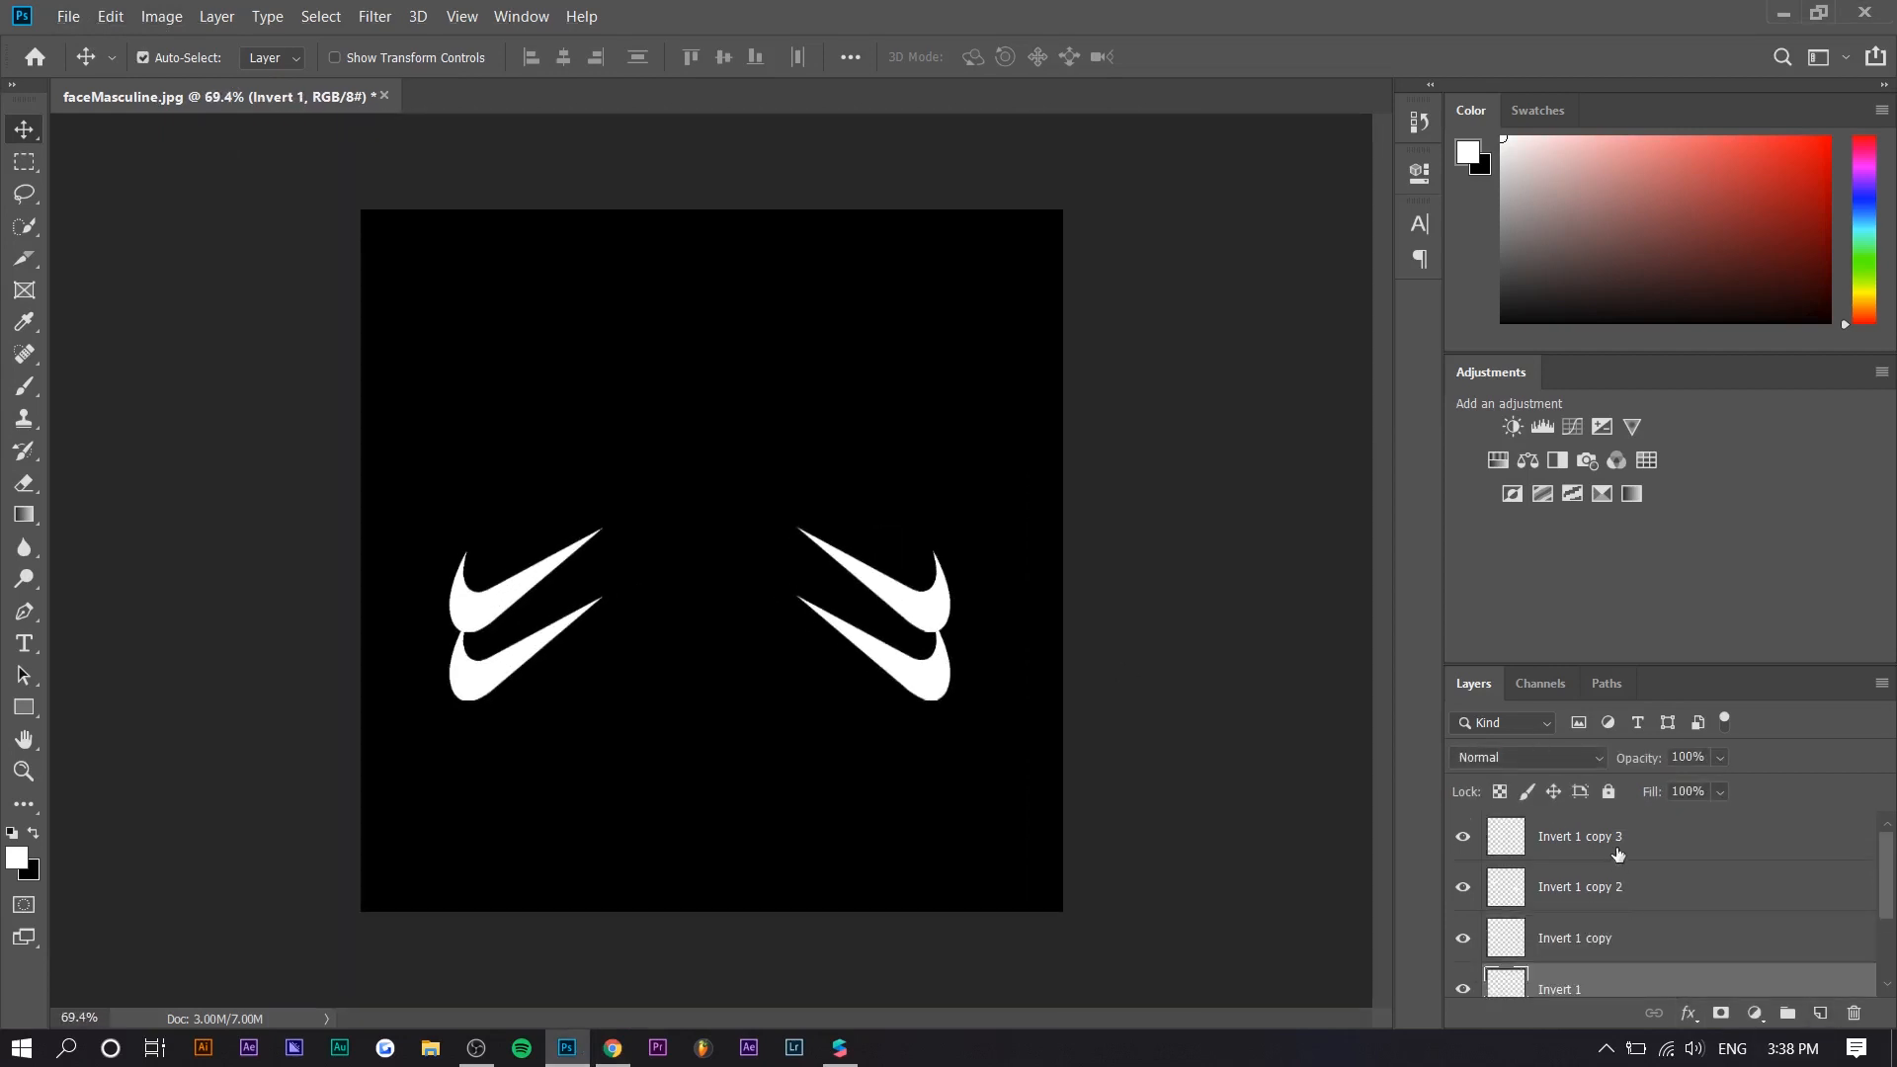
pyautogui.hotkey('ctrl', 'g')
pyautogui.hotkey('ctrl', 'a')
pyautogui.click(567, 61)
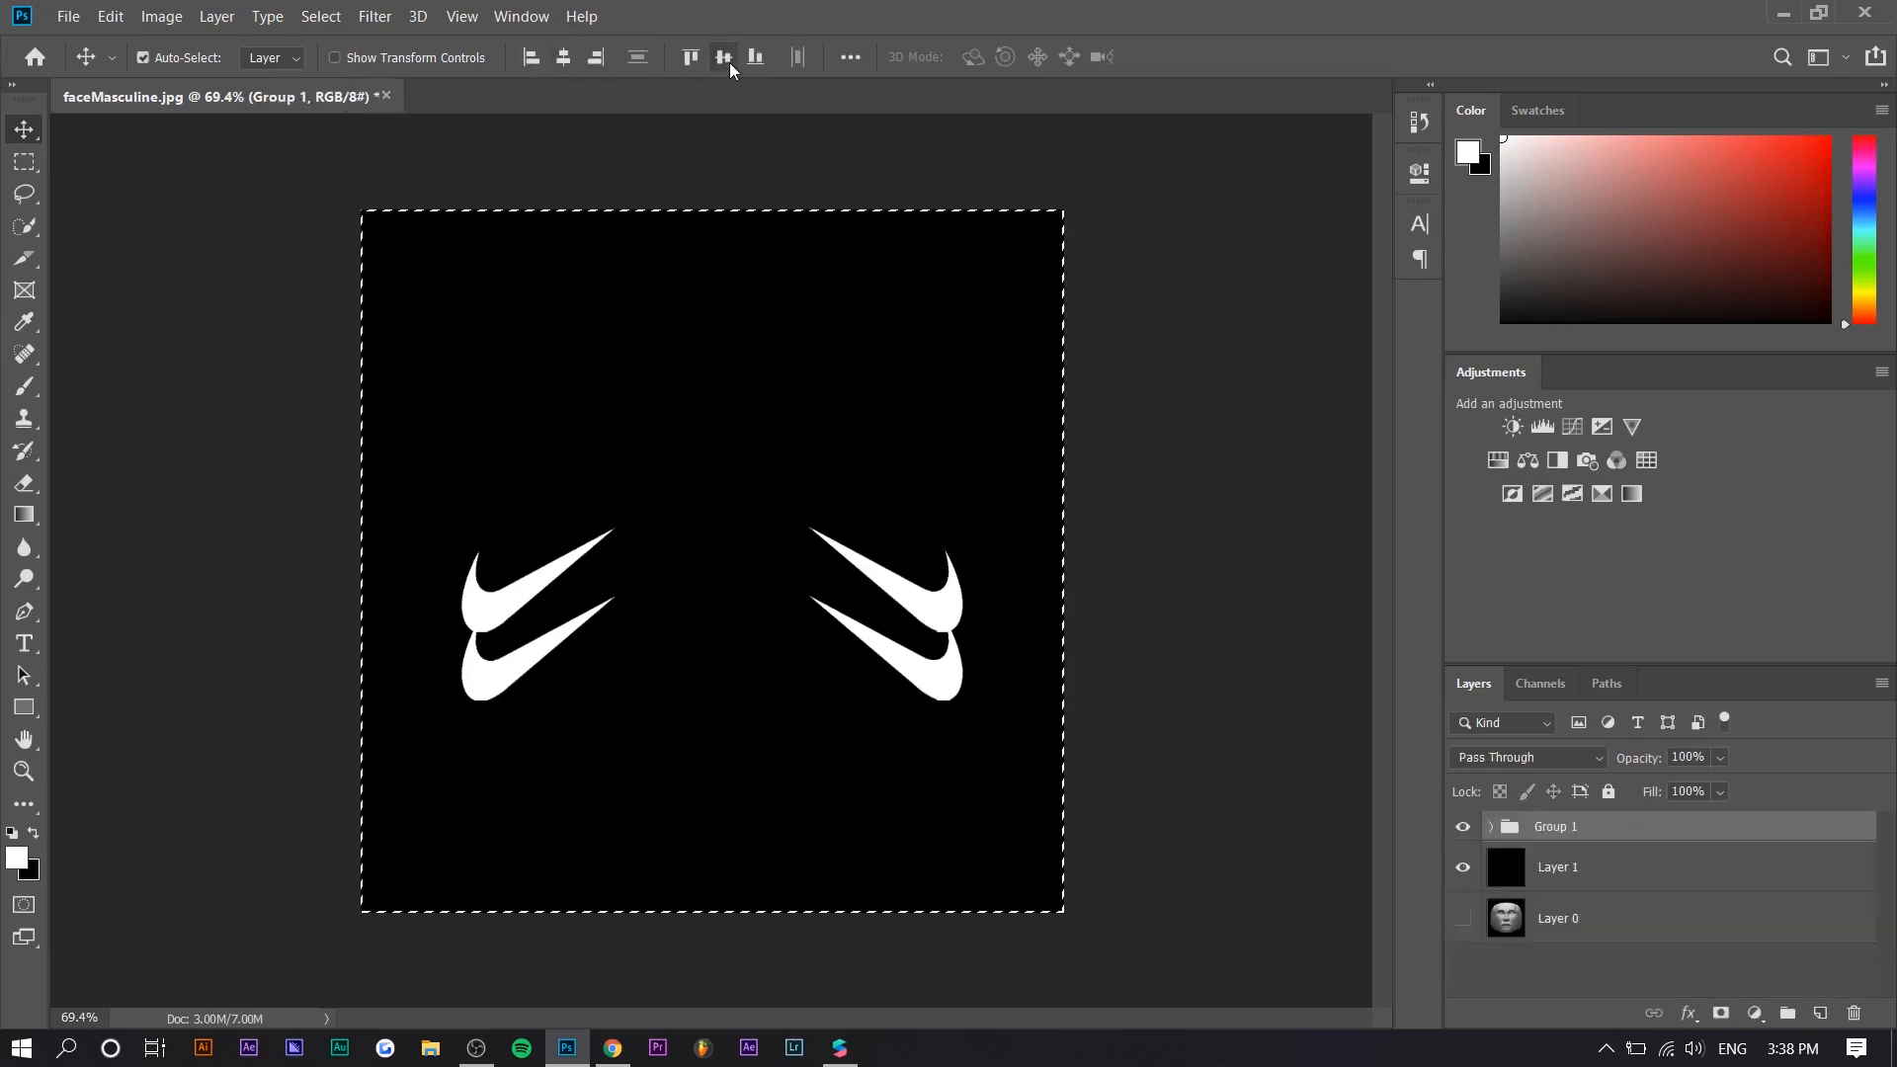
pyautogui.click(729, 63)
pyautogui.hotkey('ctrl', 'd')
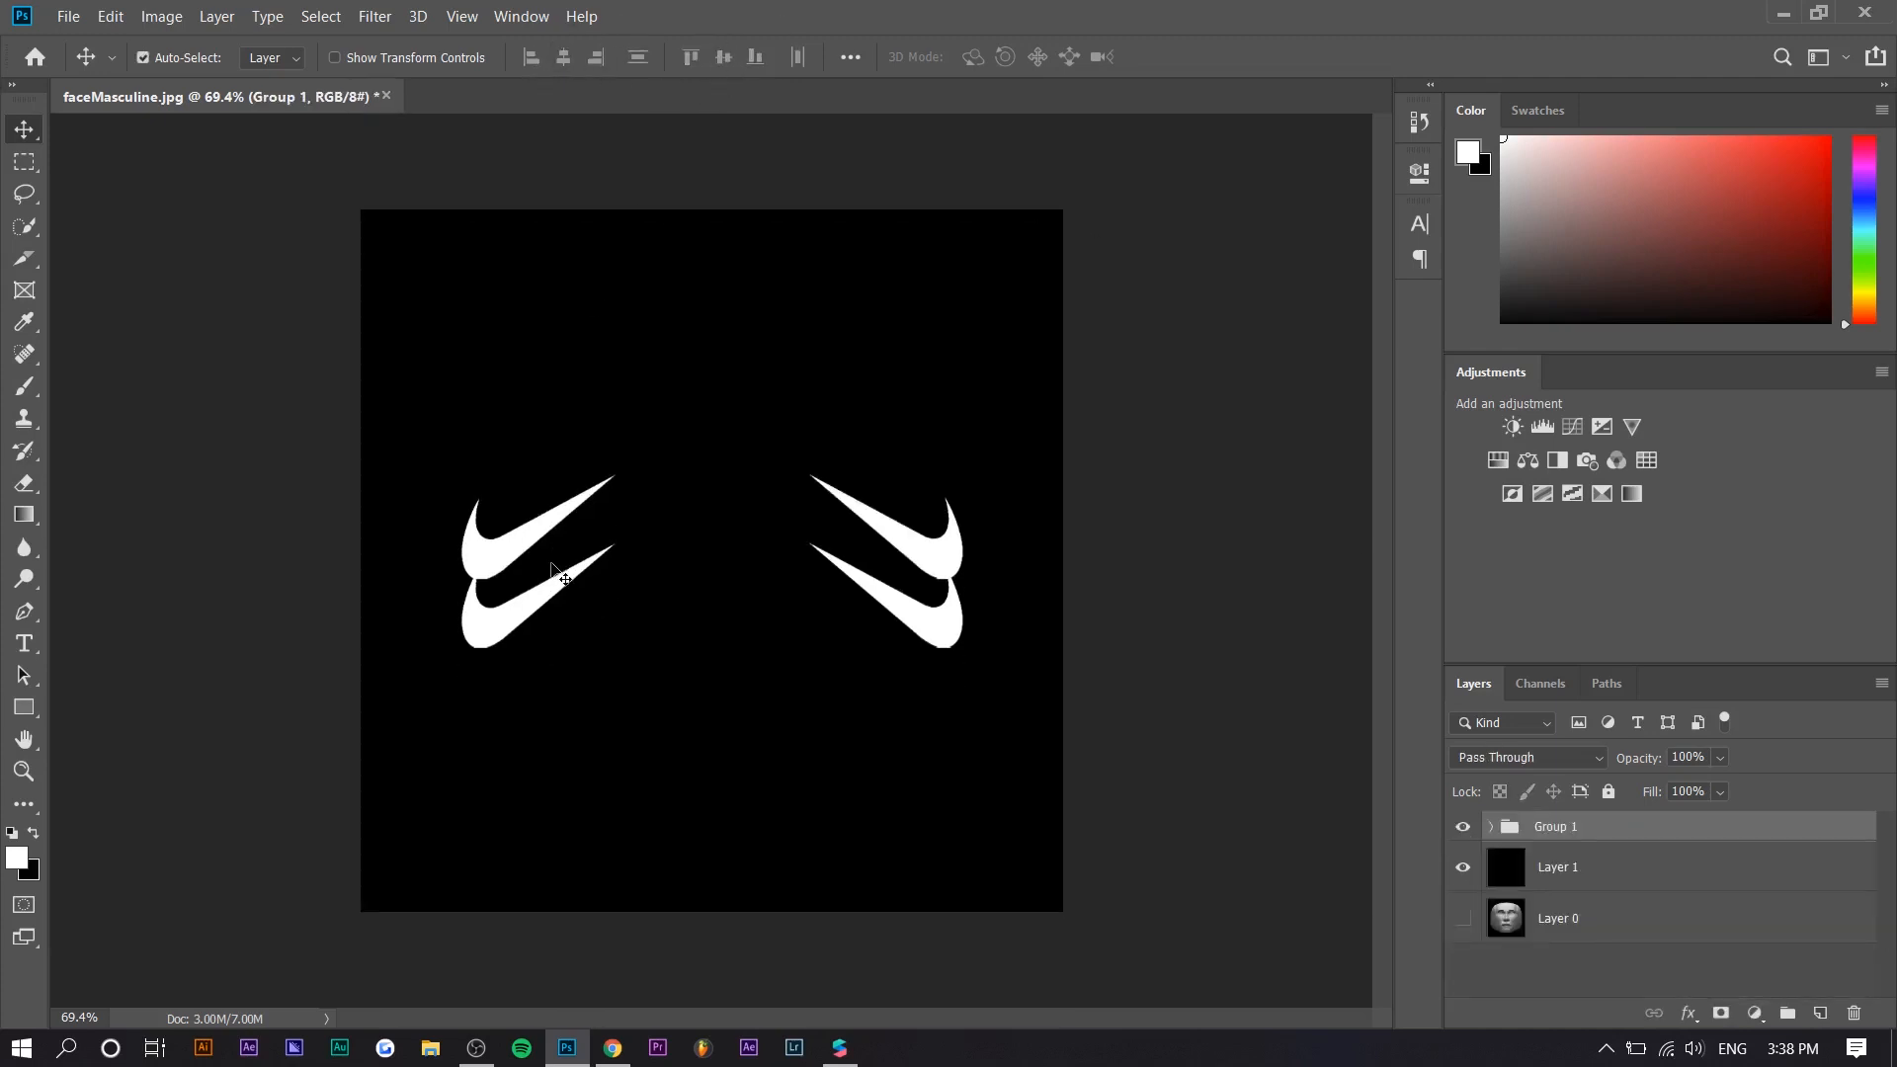
# Resize the image to 200 x 200 pixels
pyautogui.click(161, 16)
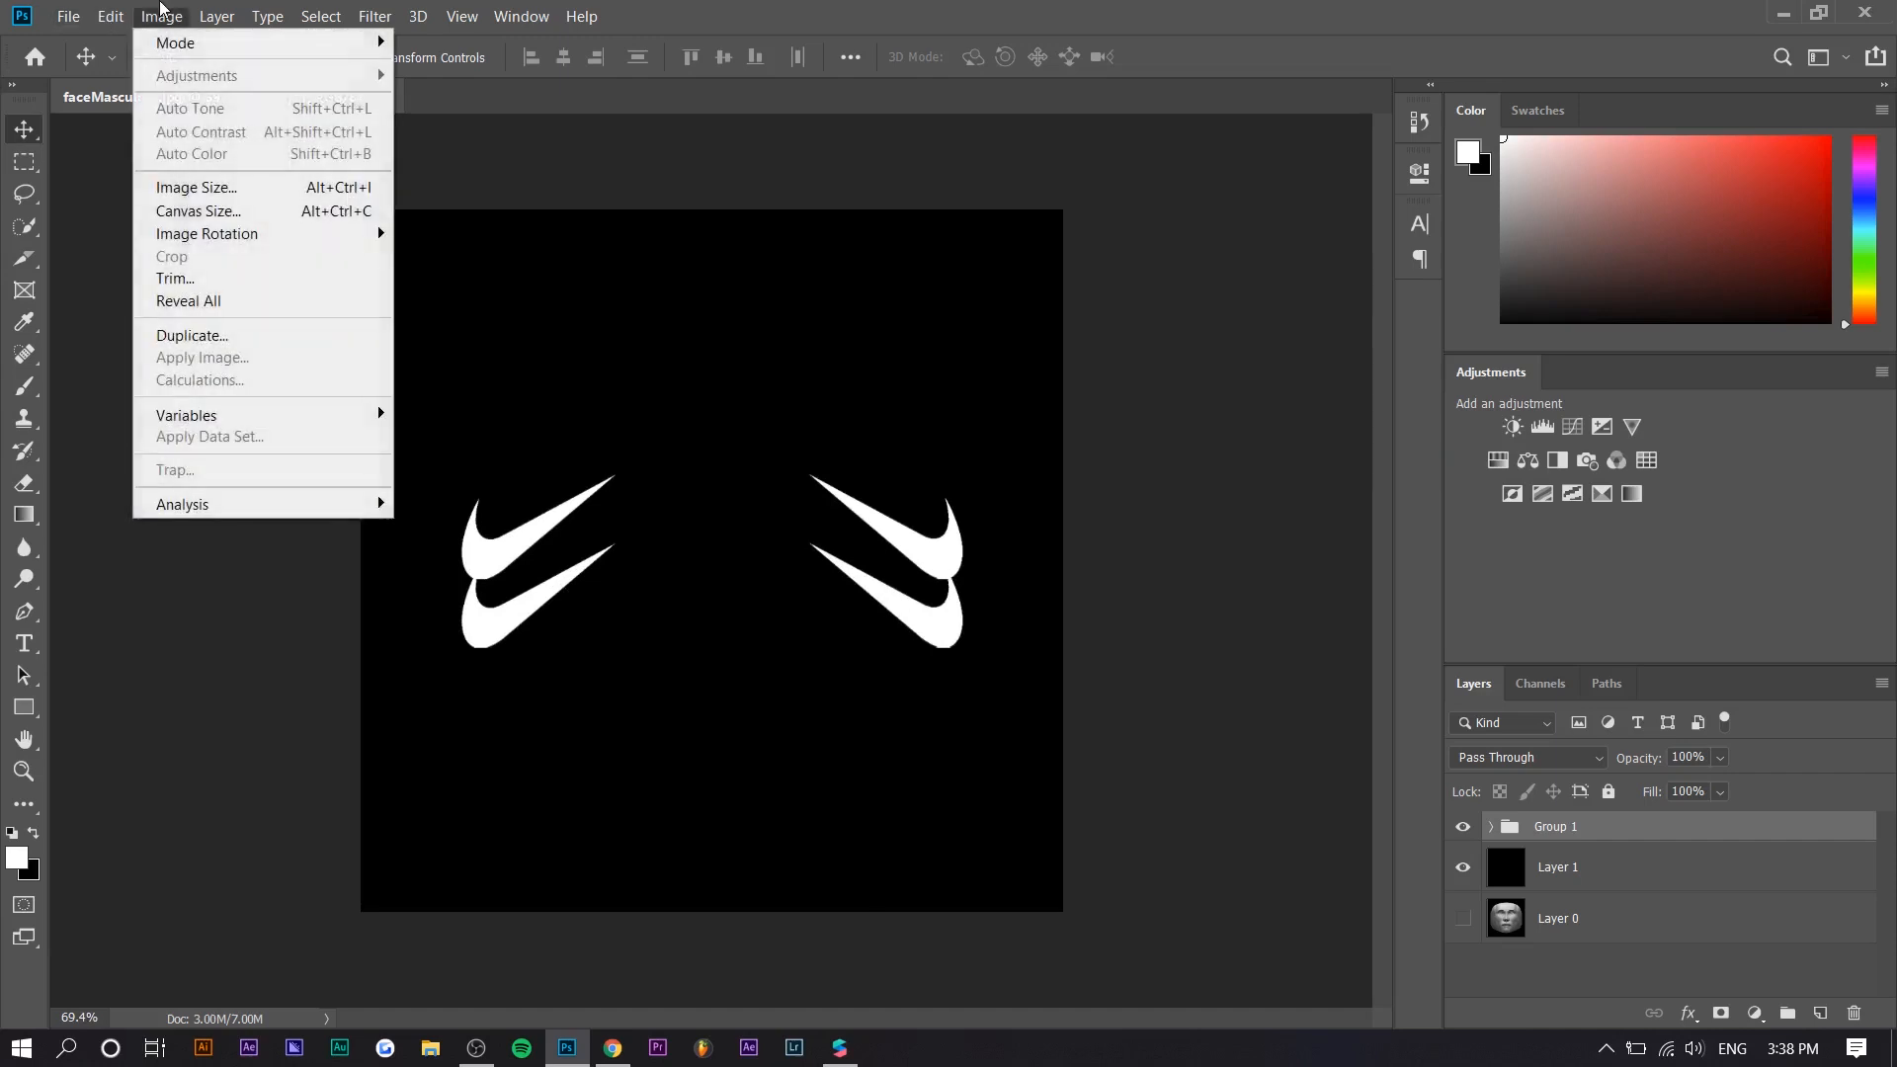
pyautogui.click(197, 187)
pyautogui.write('200')
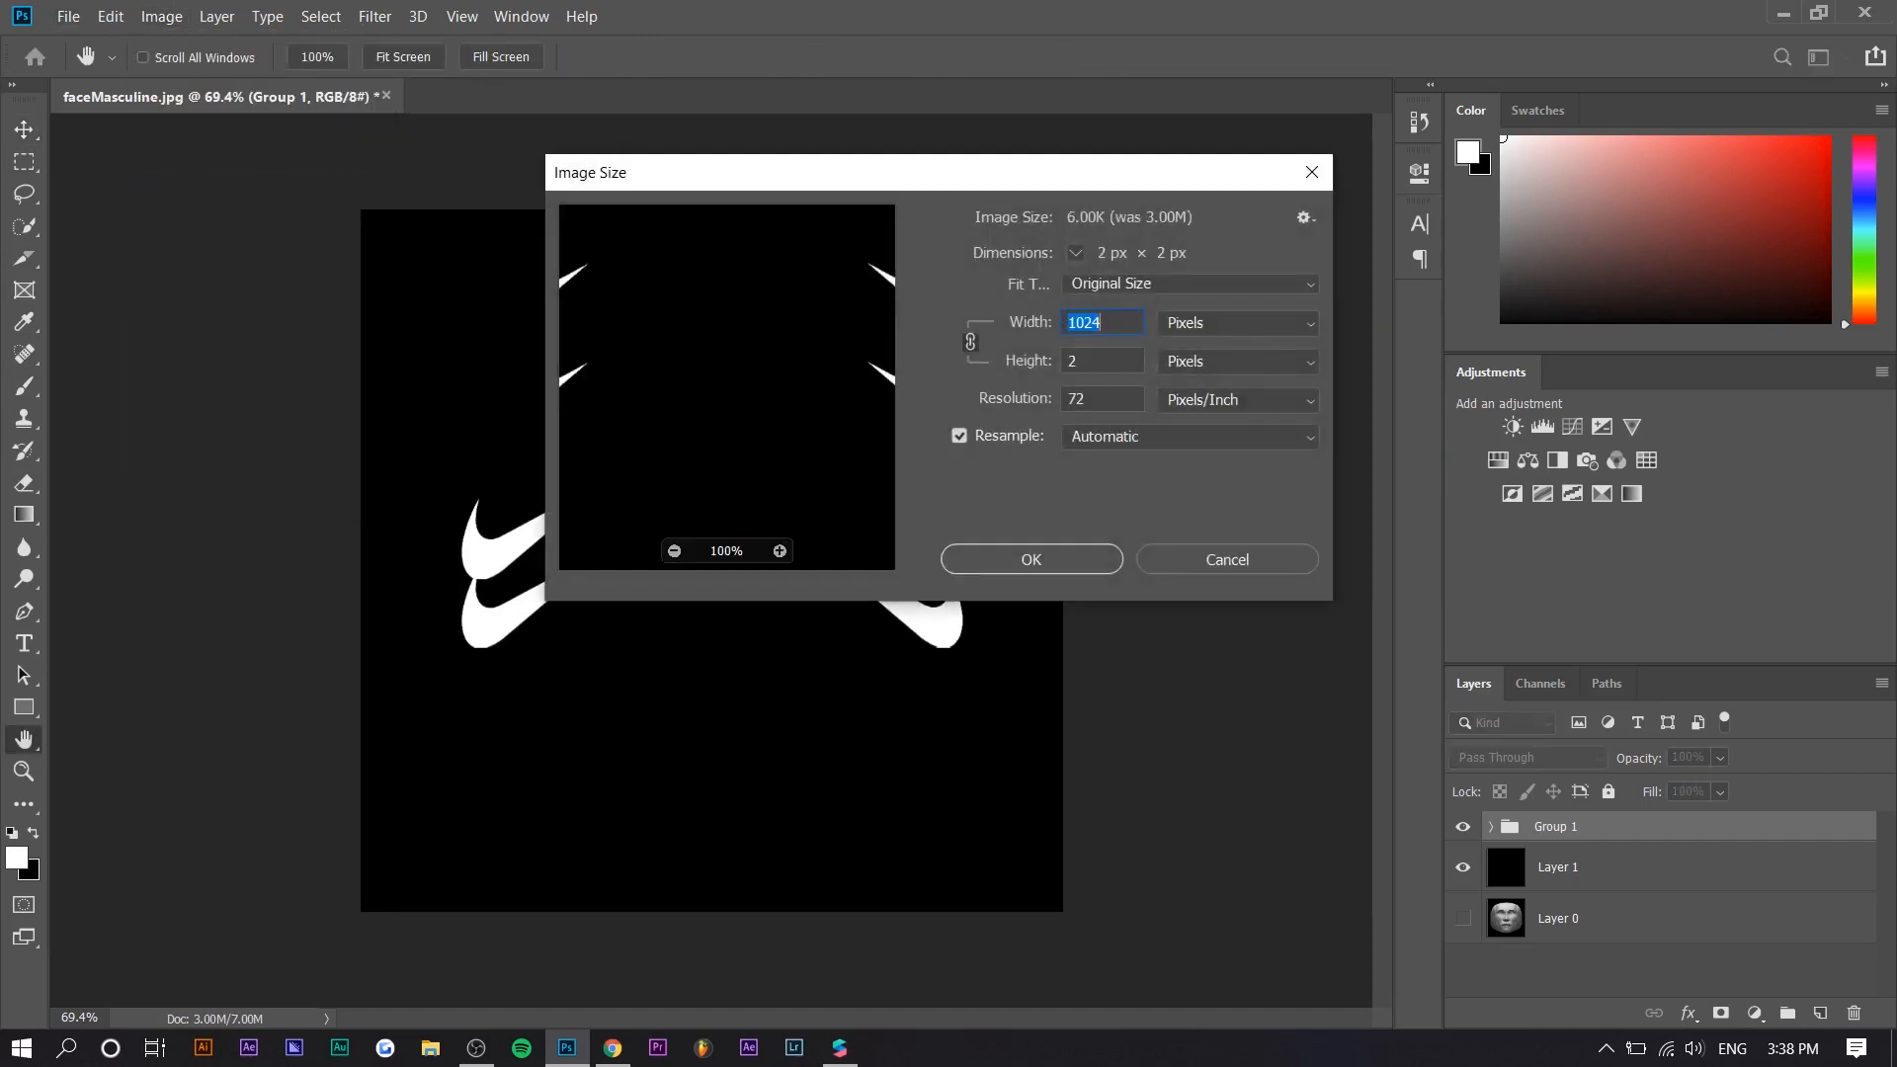
pyautogui.click(1033, 569)
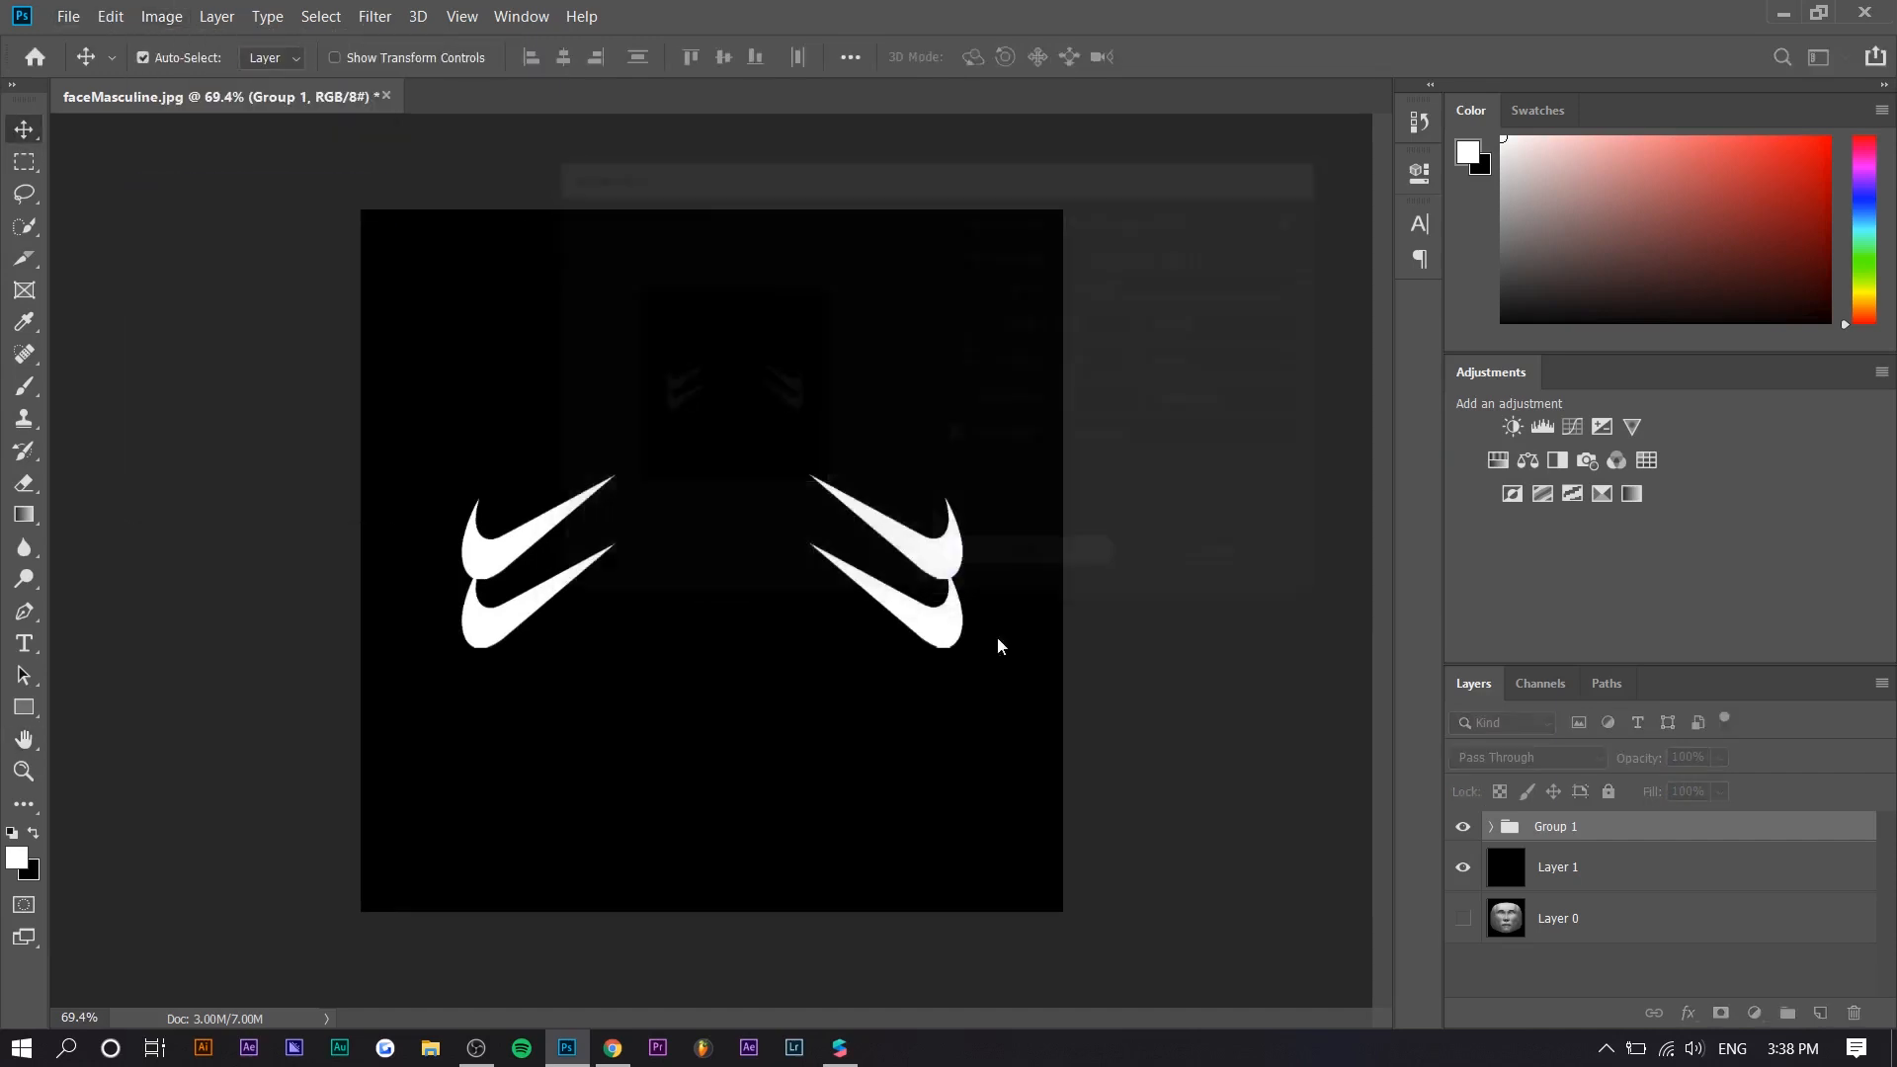
pyautogui.keyDown('alt'); pyautogui.scroll(4, 654, 581); pyautogui.keyUp('alt')
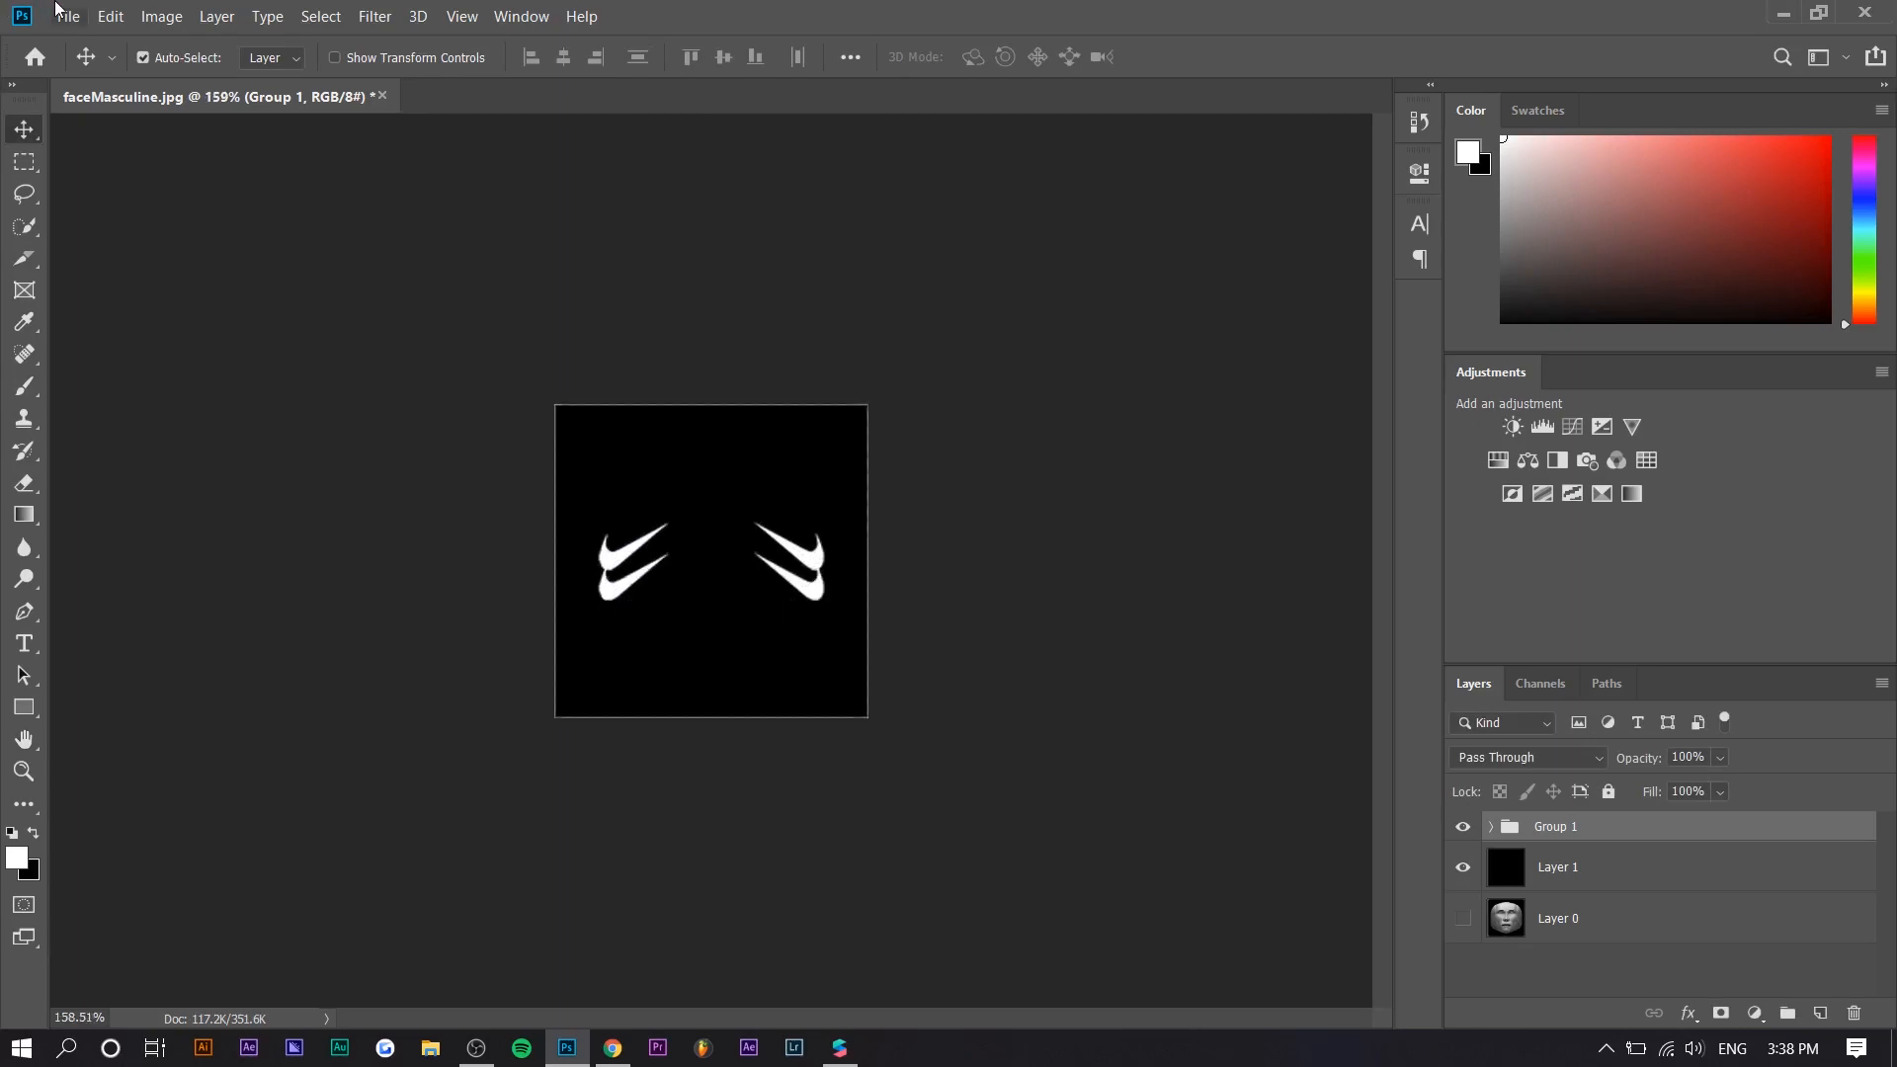
# Export the icon image as a PNG named logo on the Desktop
pyautogui.click(66, 17)
pyautogui.moveTo(188, 335)
pyautogui.click(444, 330)
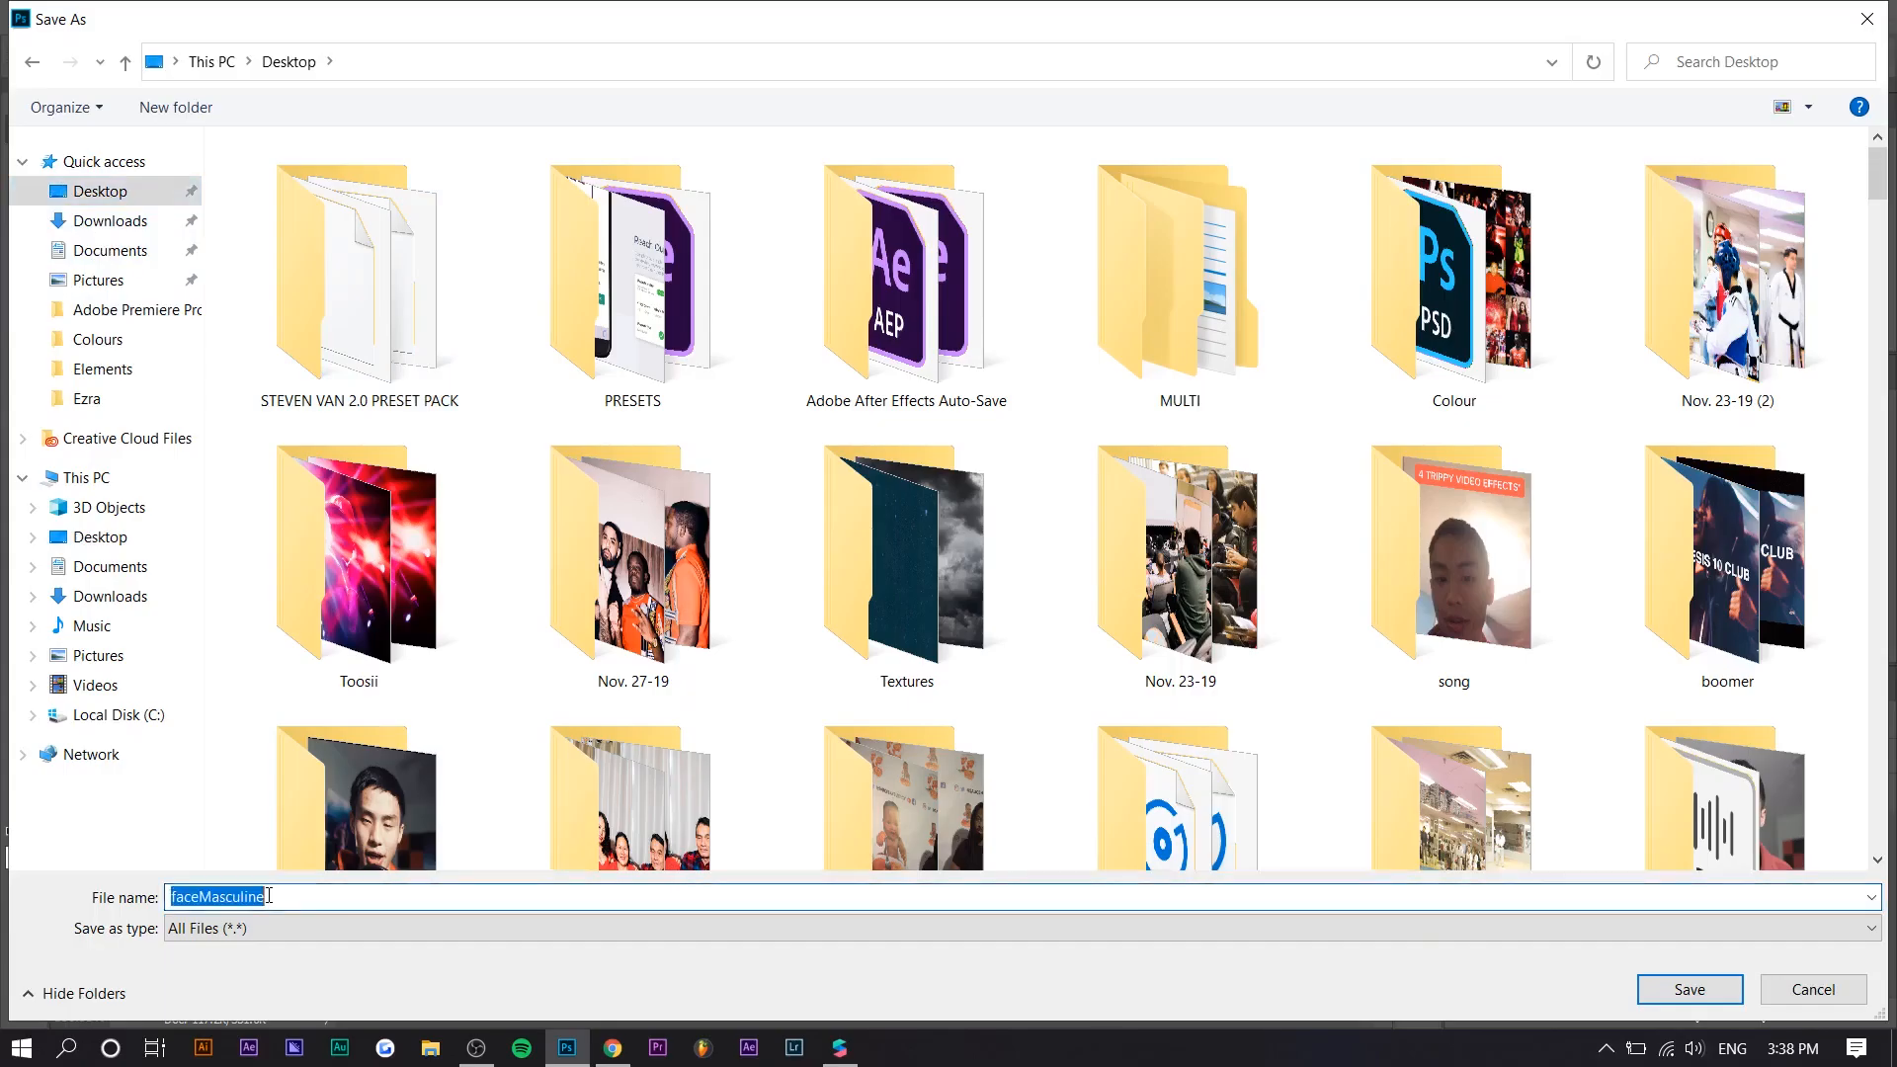
pyautogui.write('logo')
pyautogui.press('Return')
# Switch to Spark AR Hub, upload the logo PNG as the effect icon, and accept its full crop
pyautogui.hotkey('alt', 'Tab')
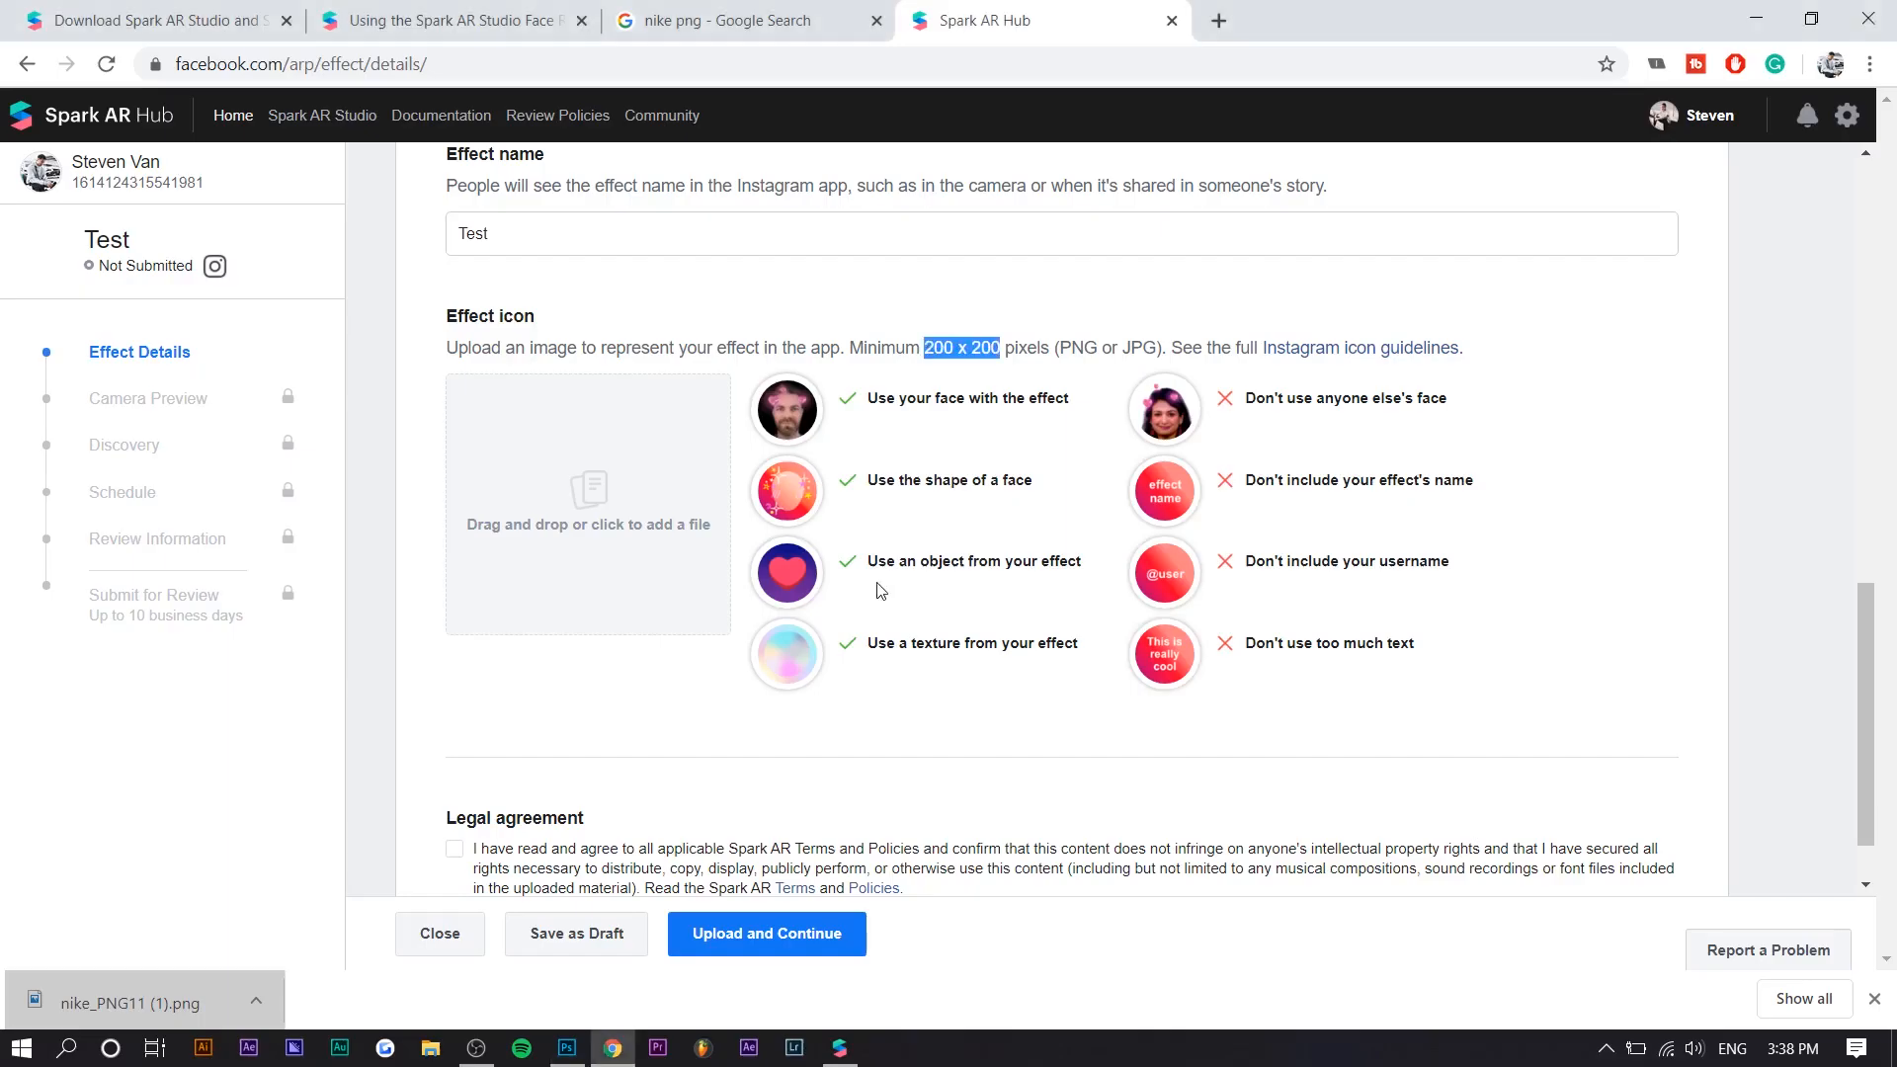
pyautogui.click(640, 521)
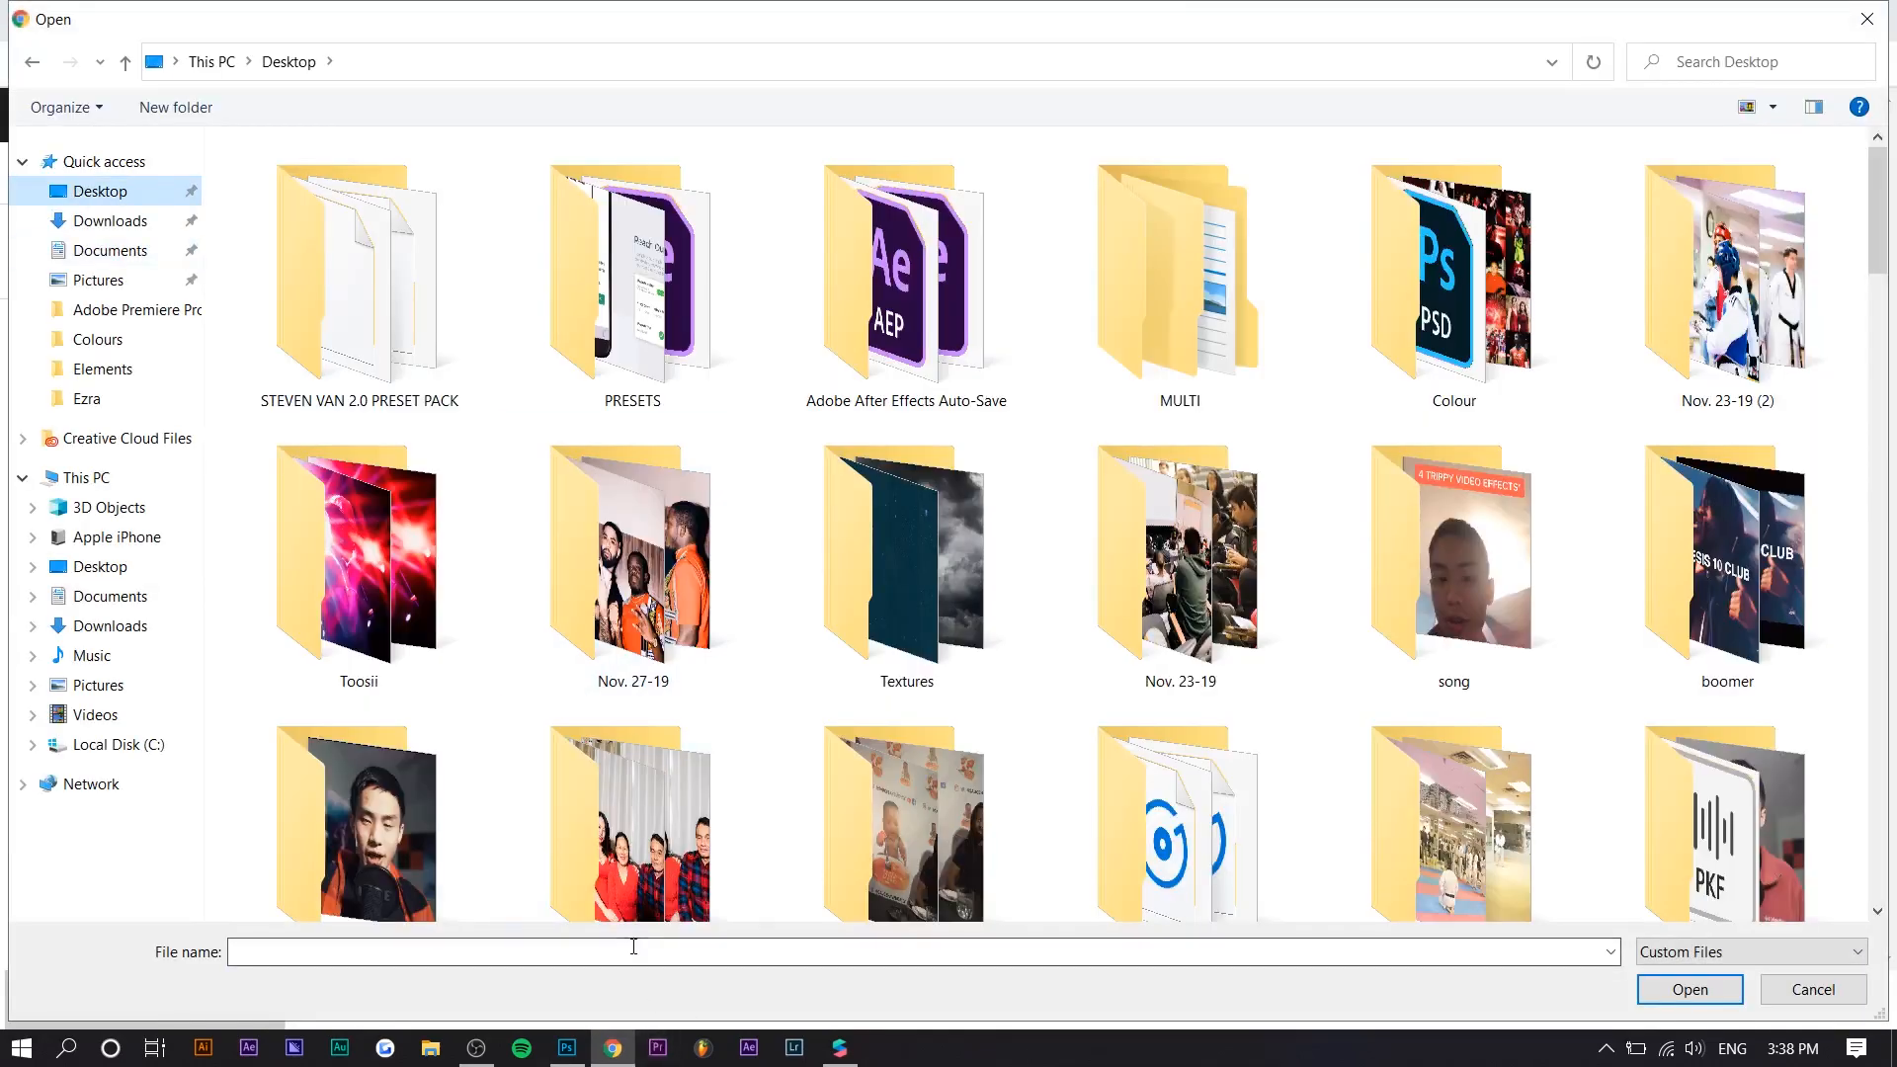
pyautogui.click(634, 946)
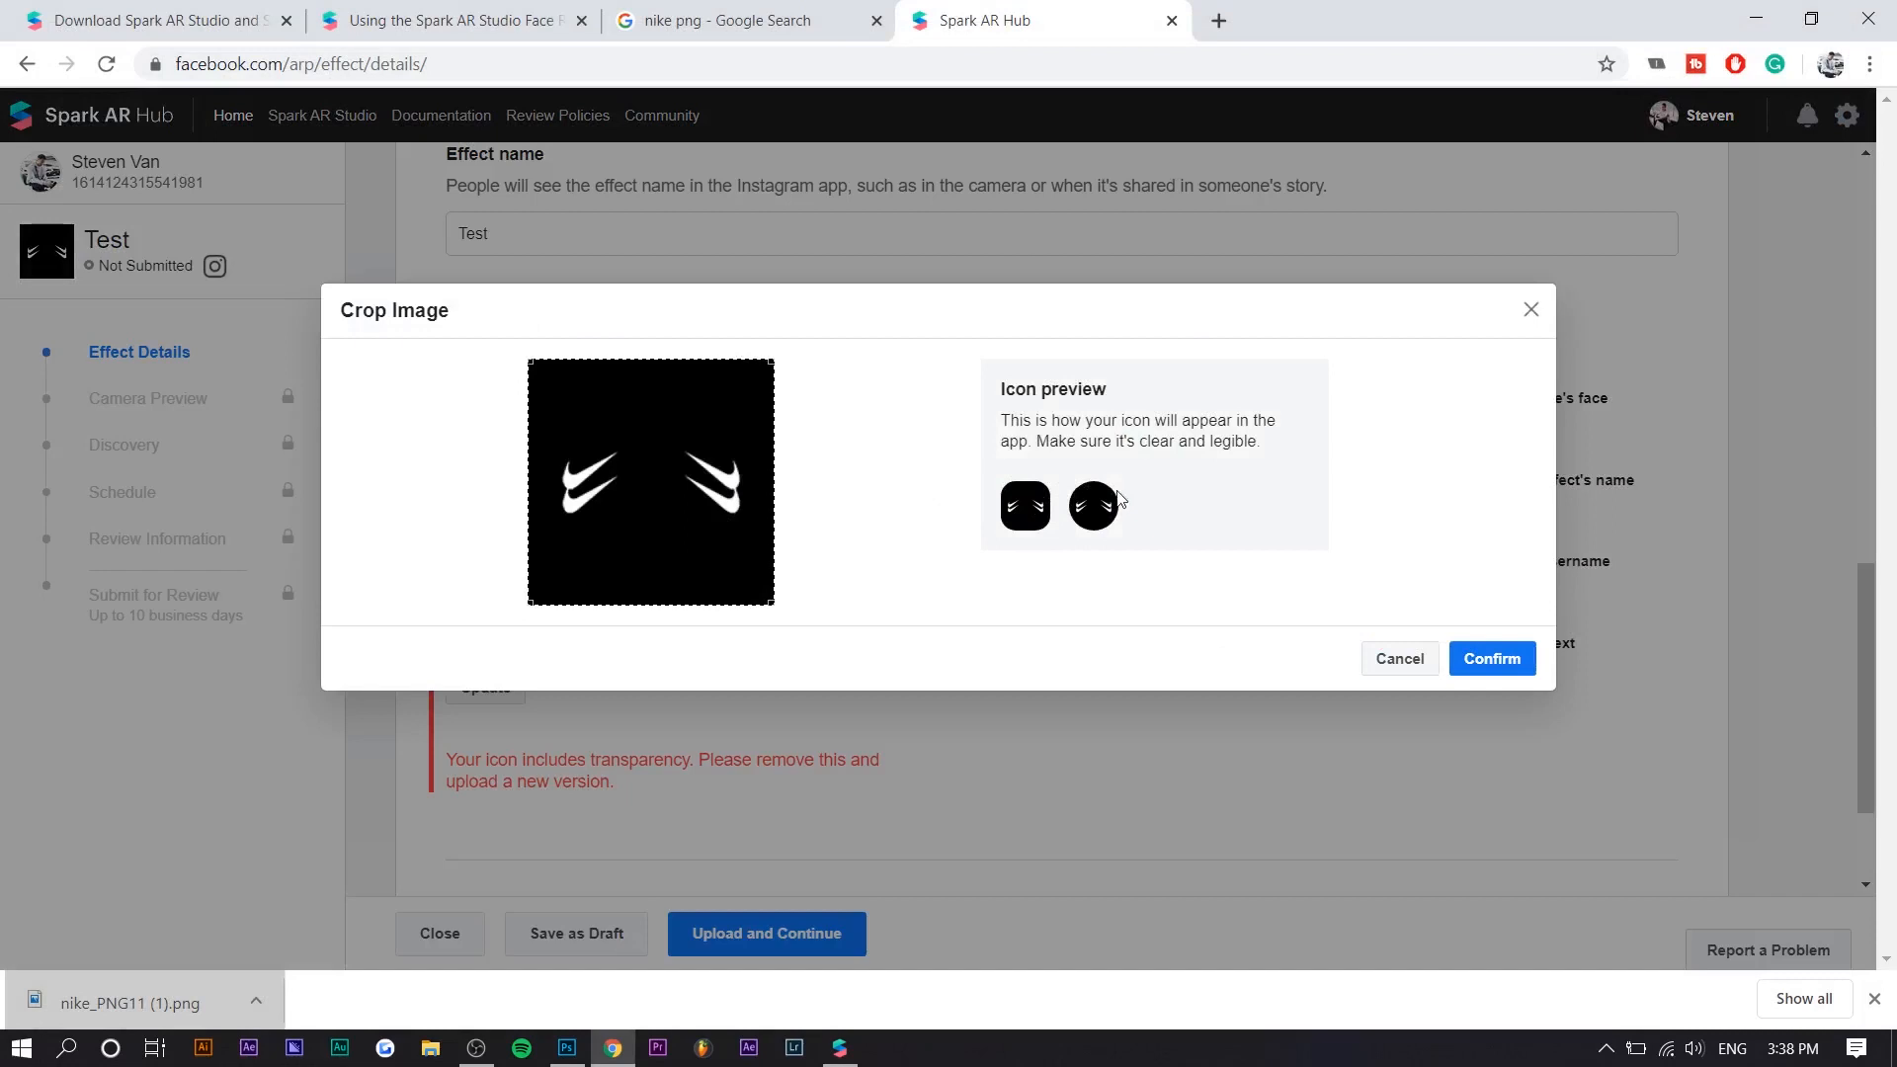
pyautogui.click(1492, 658)
pyautogui.moveTo(491, 762); pyautogui.dragTo(617, 782)
pyautogui.click(725, 780)
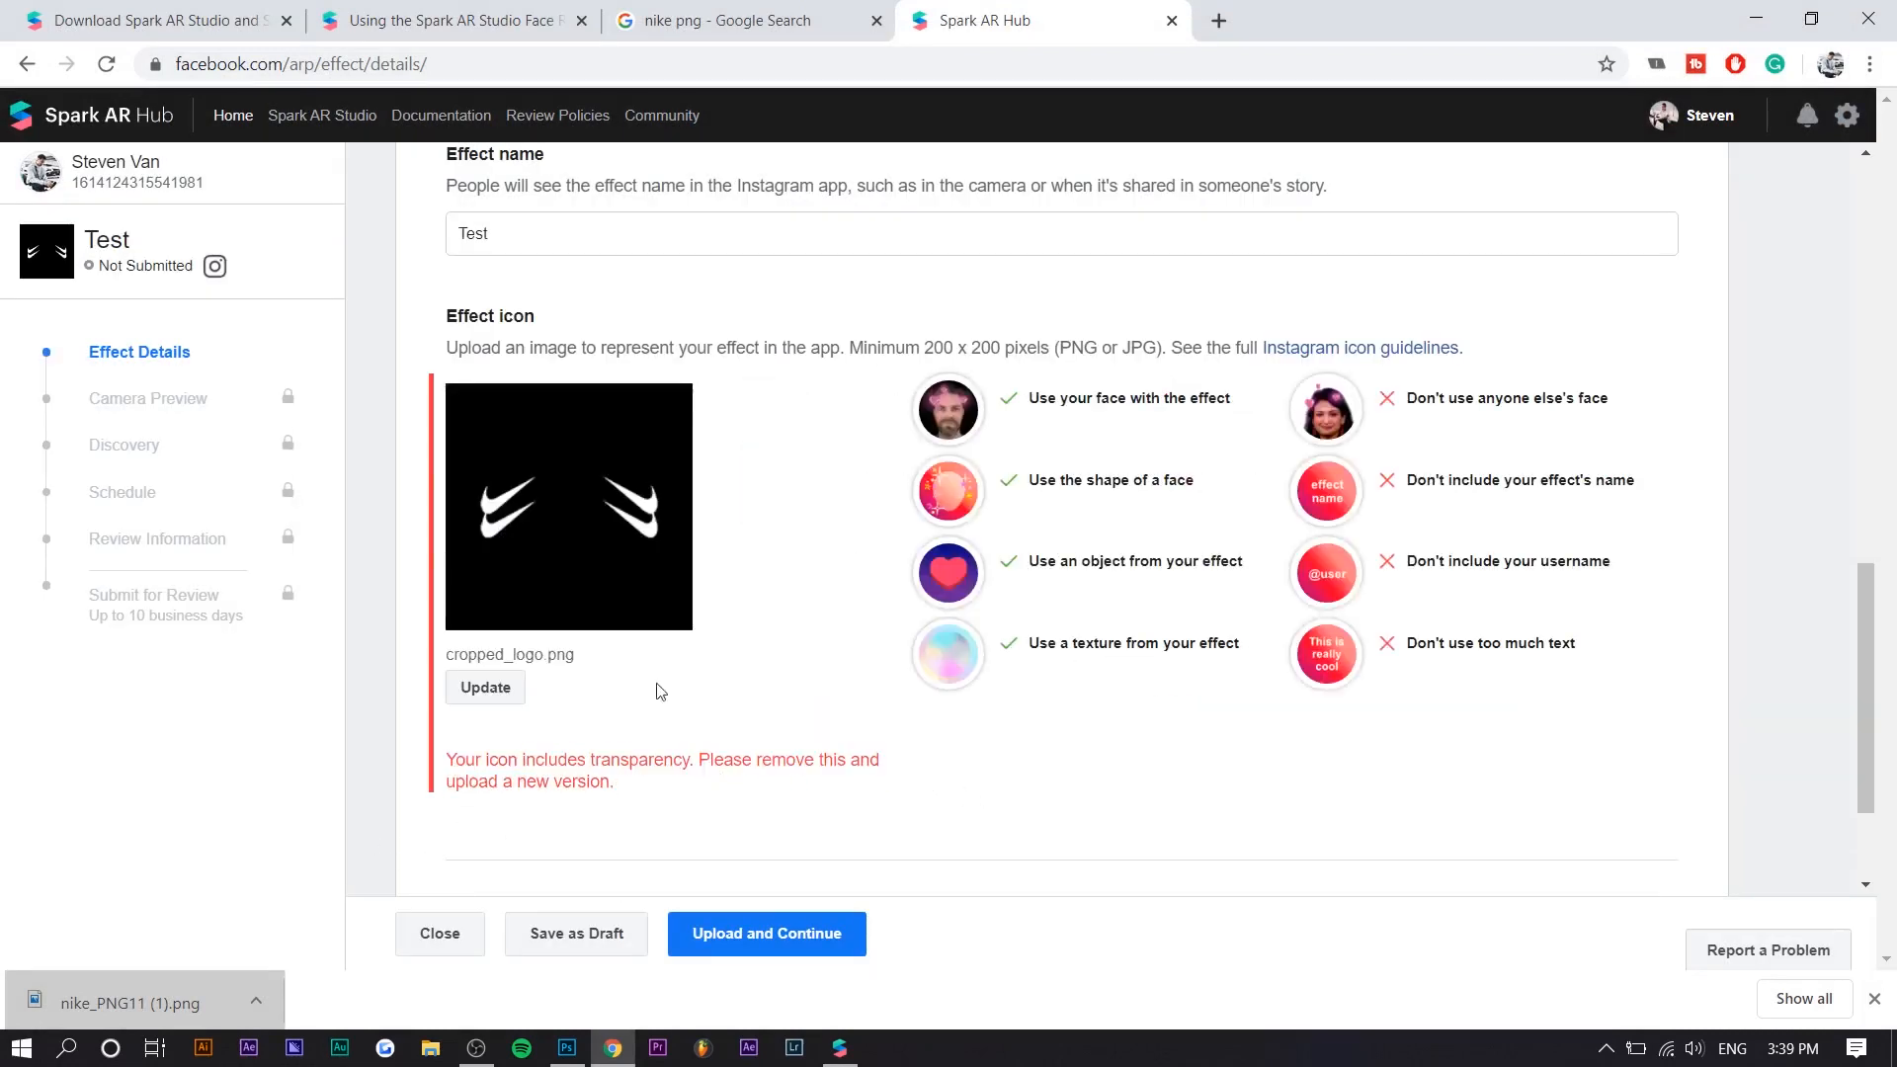
# Switch to Photoshop and export the icon again with Save for Web (Legacy)
pyautogui.hotkey('alt', 'Tab')
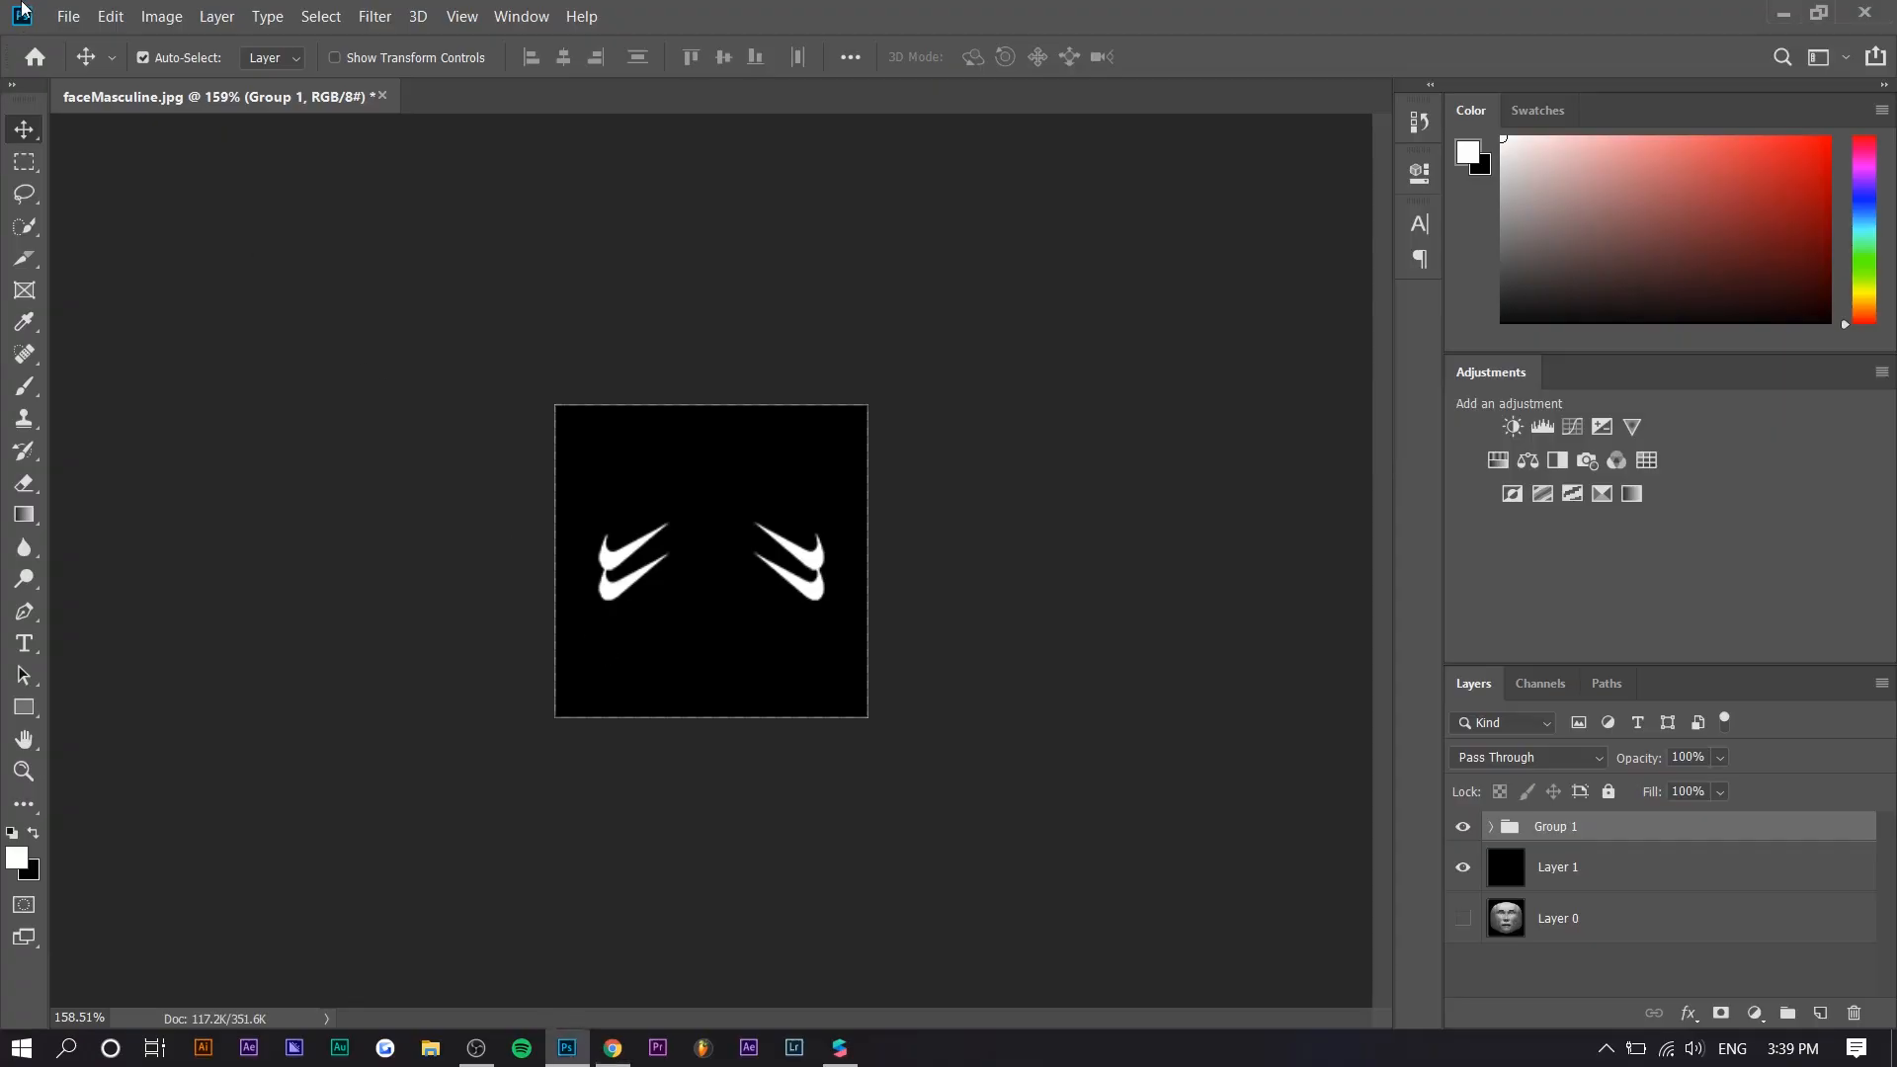
pyautogui.click(68, 16)
pyautogui.moveTo(277, 334)
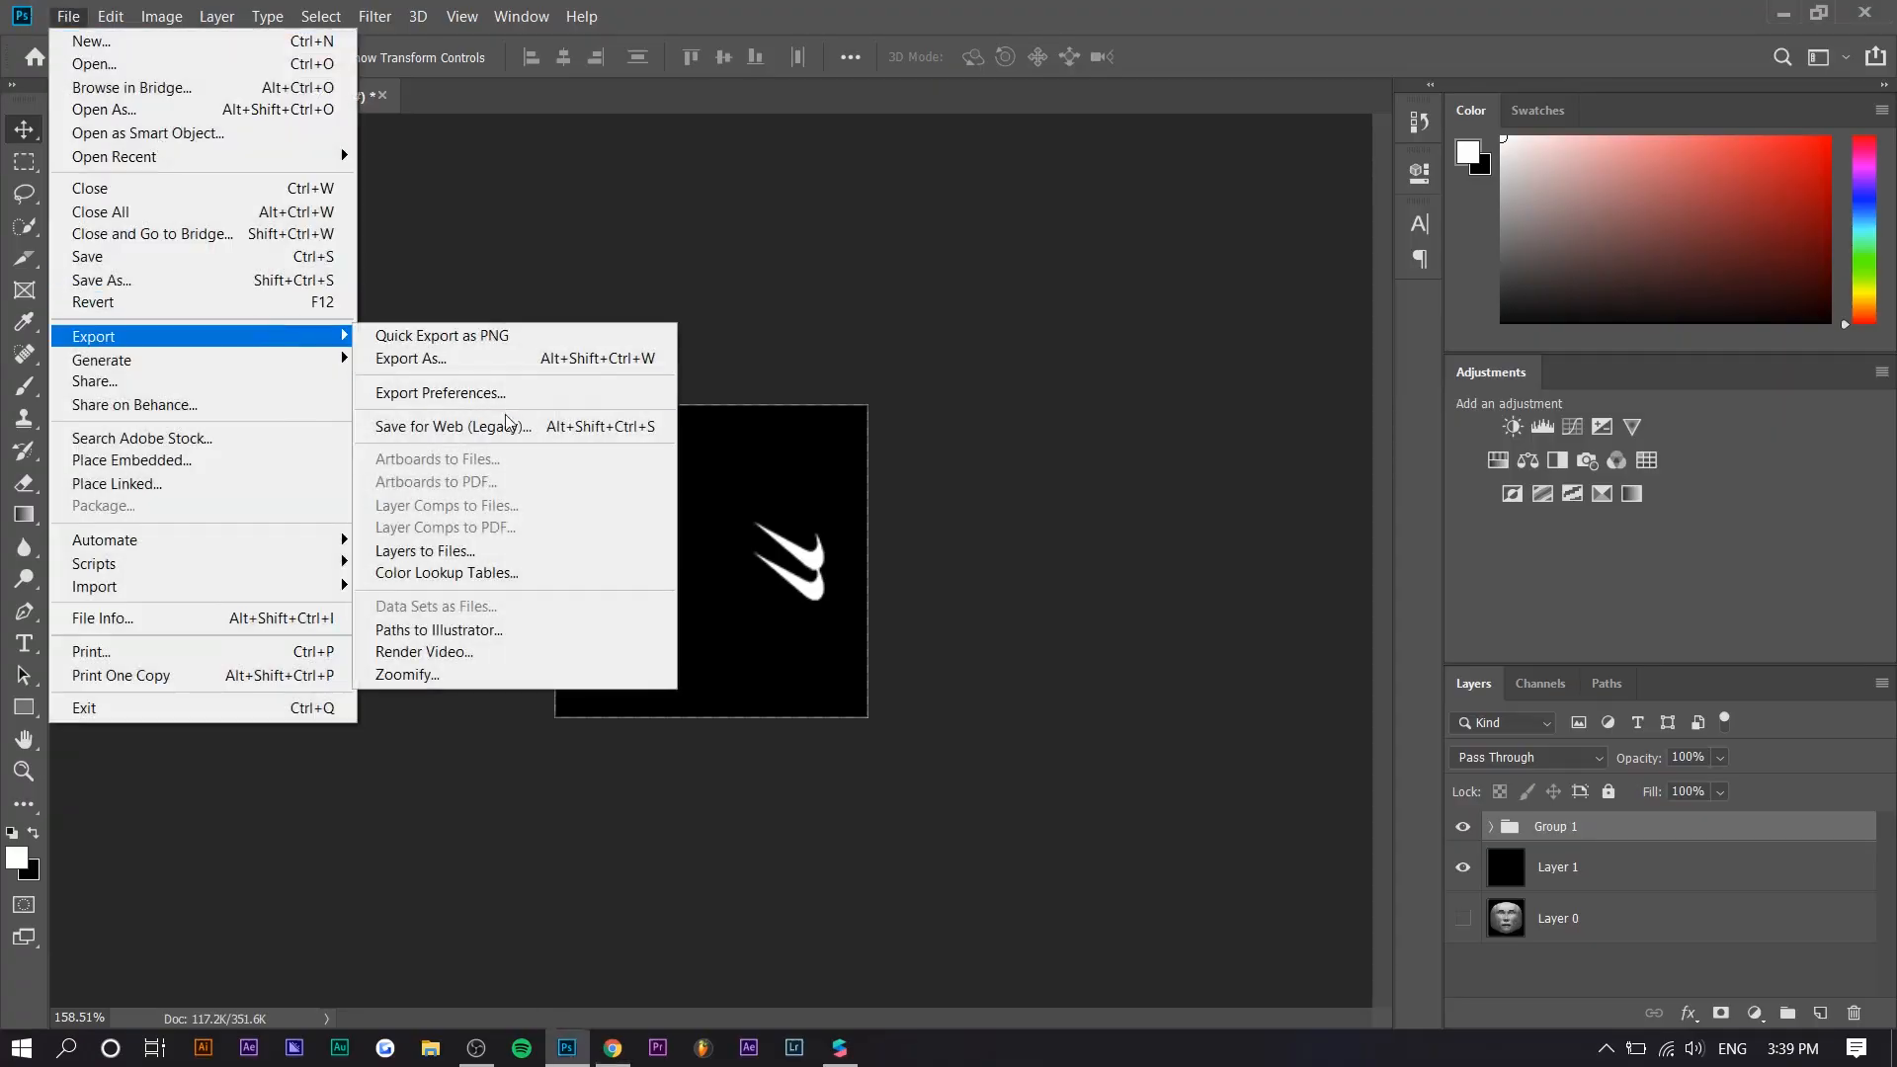
pyautogui.click(507, 423)
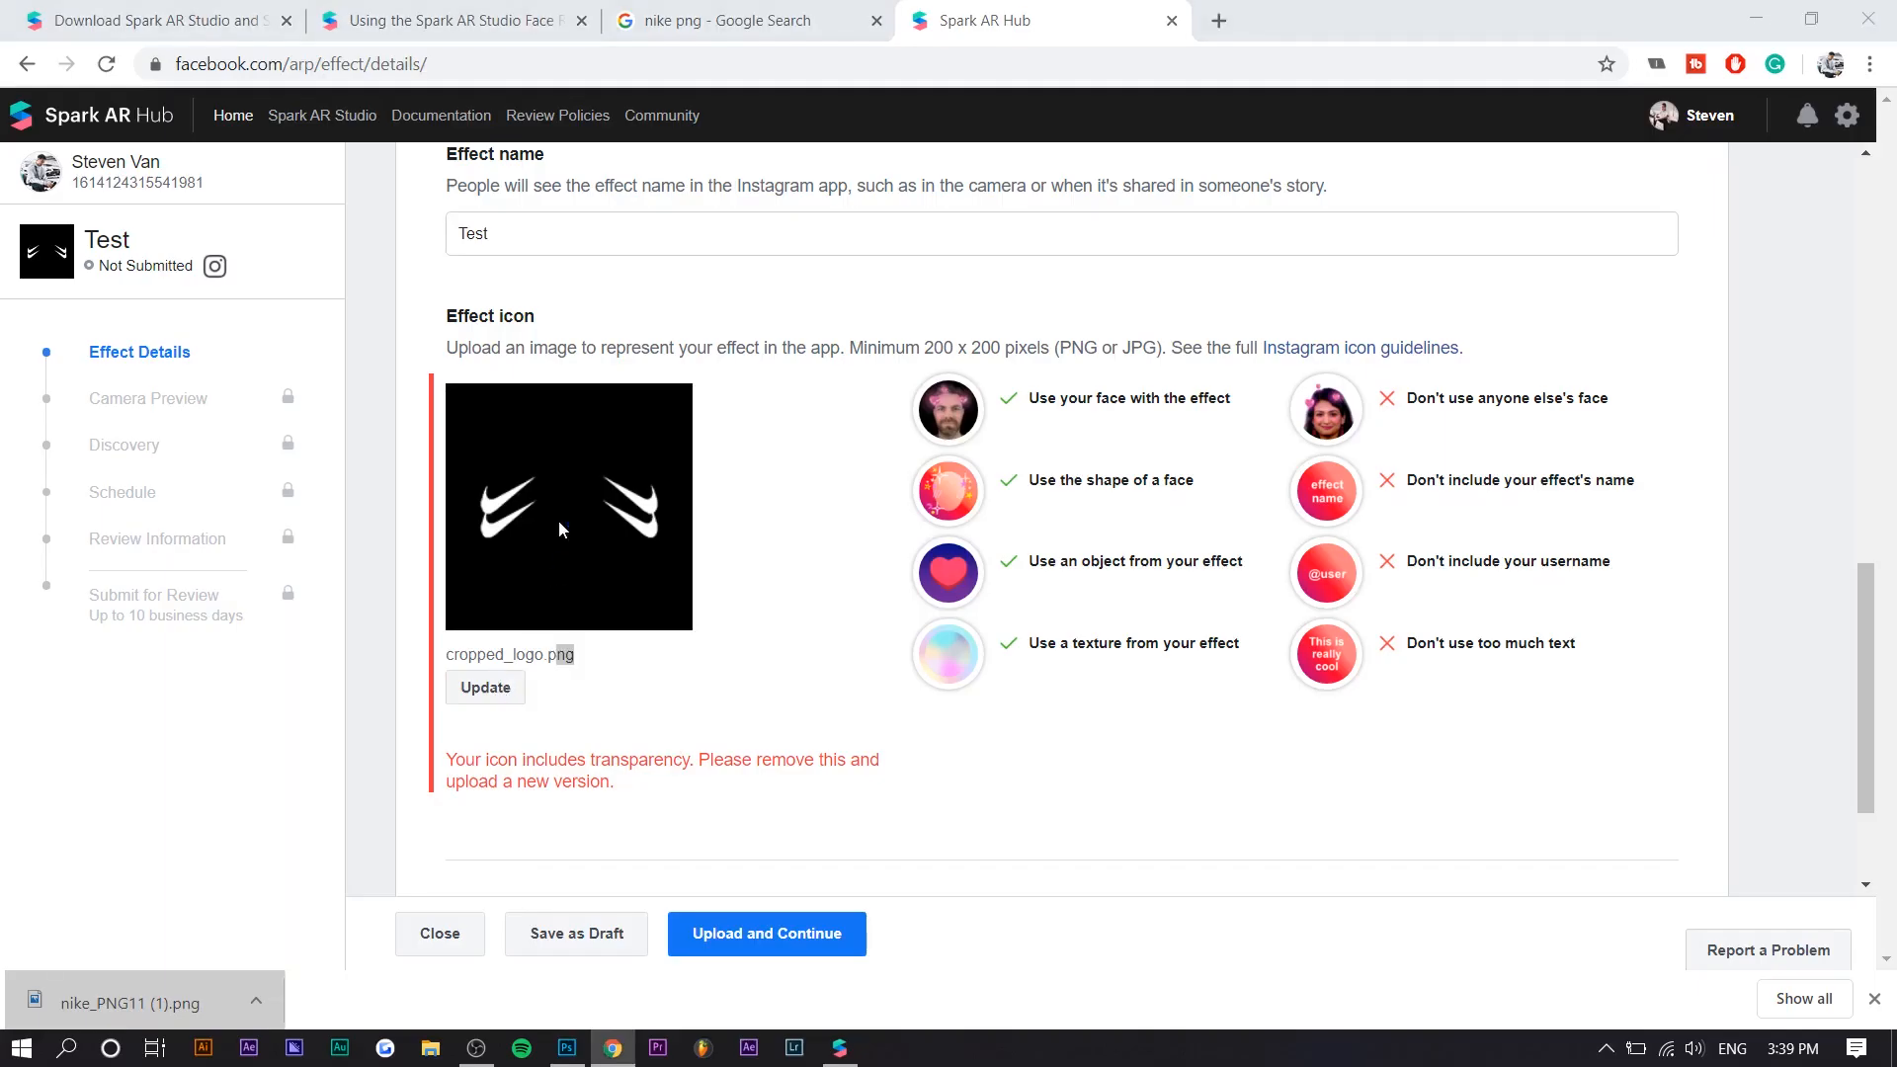
# Replace the effect icon with JPEG.jpg from the Desktop and accept its crop
pyautogui.click(560, 520)
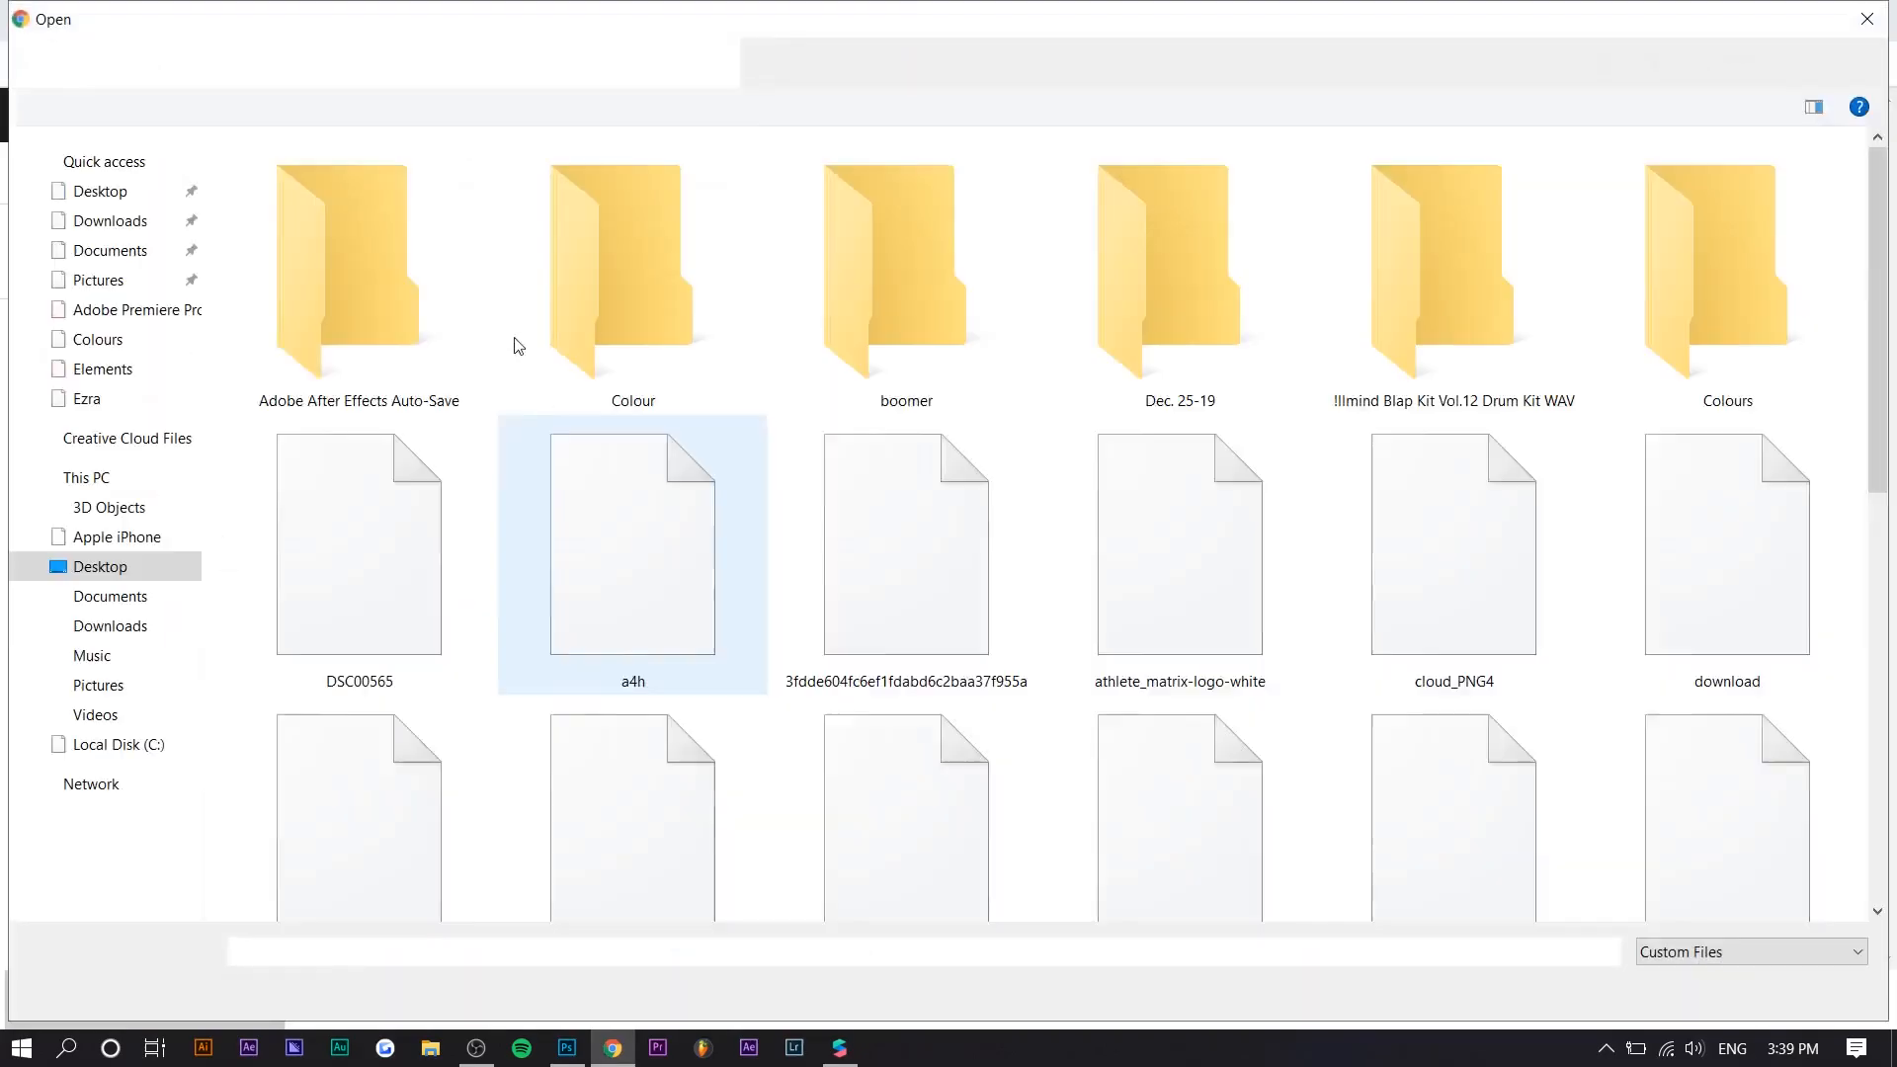
pyautogui.write('jpe')
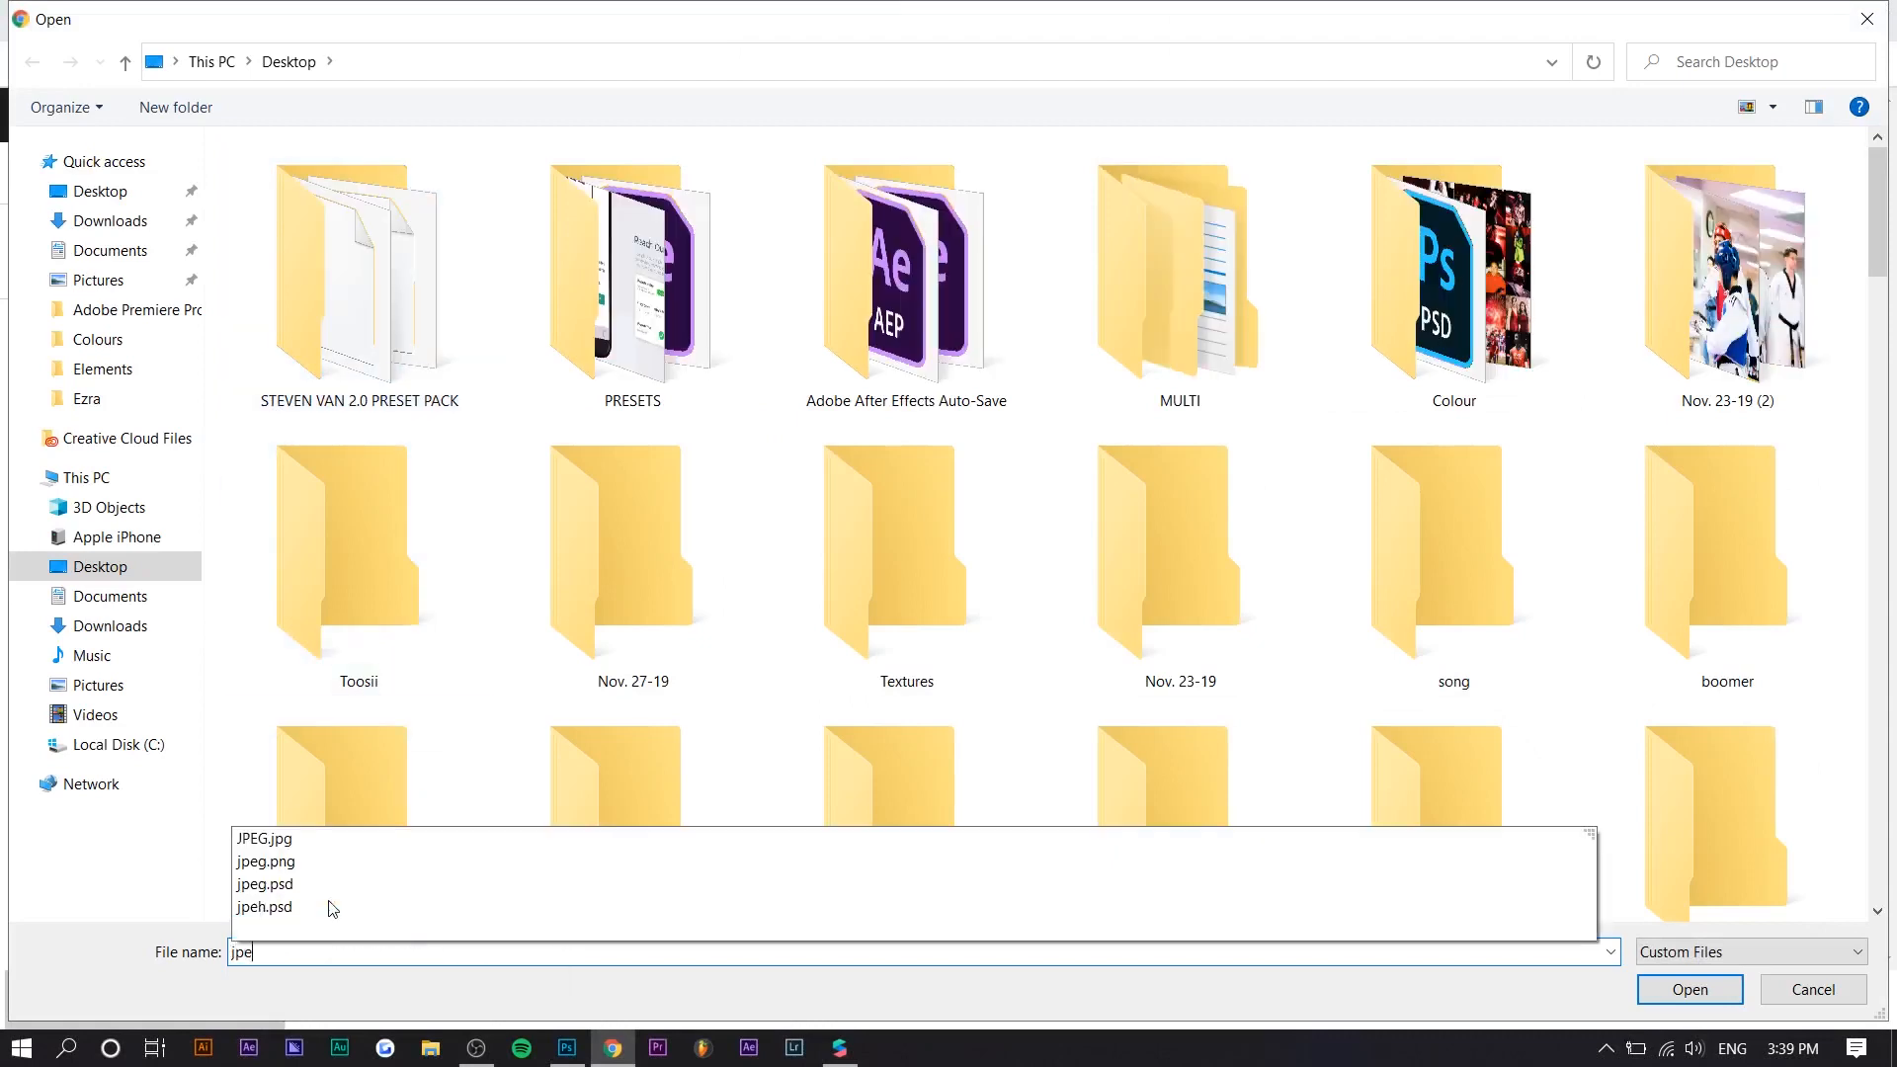
pyautogui.write('g')
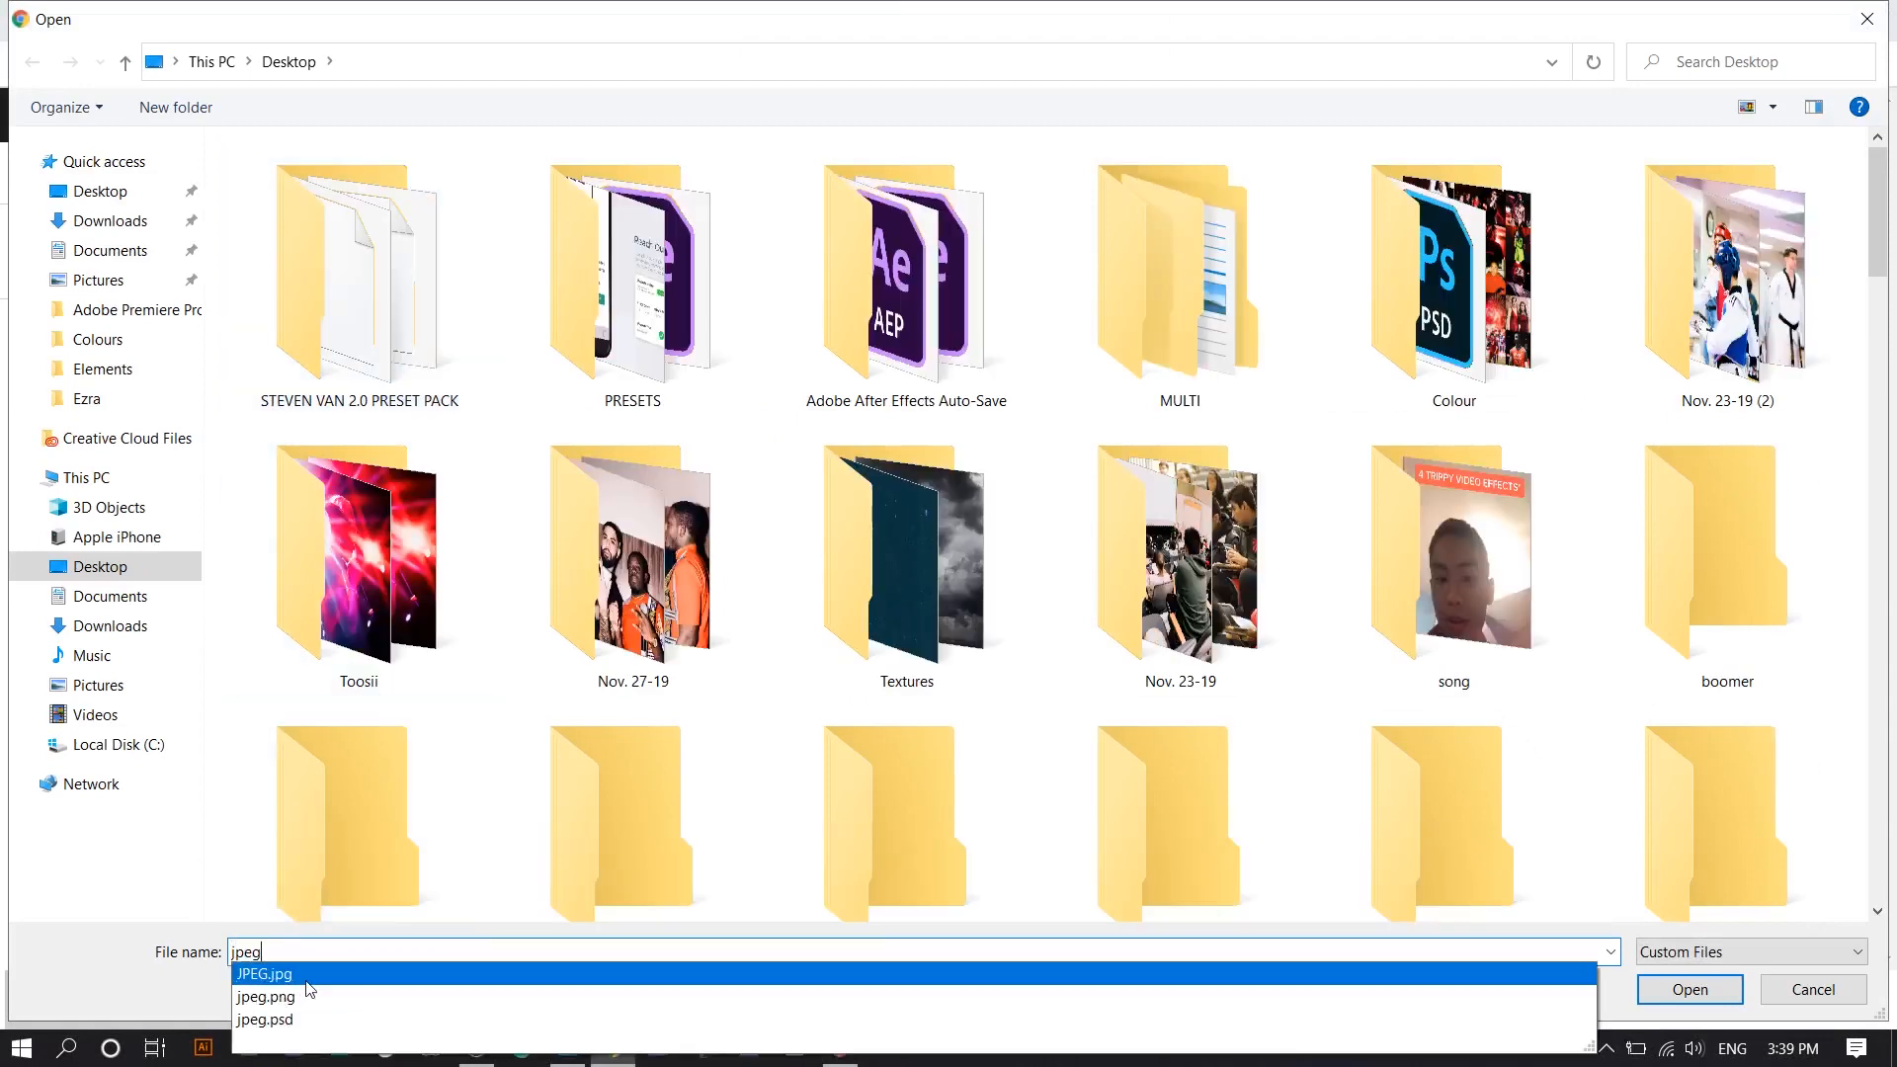
pyautogui.click(307, 975)
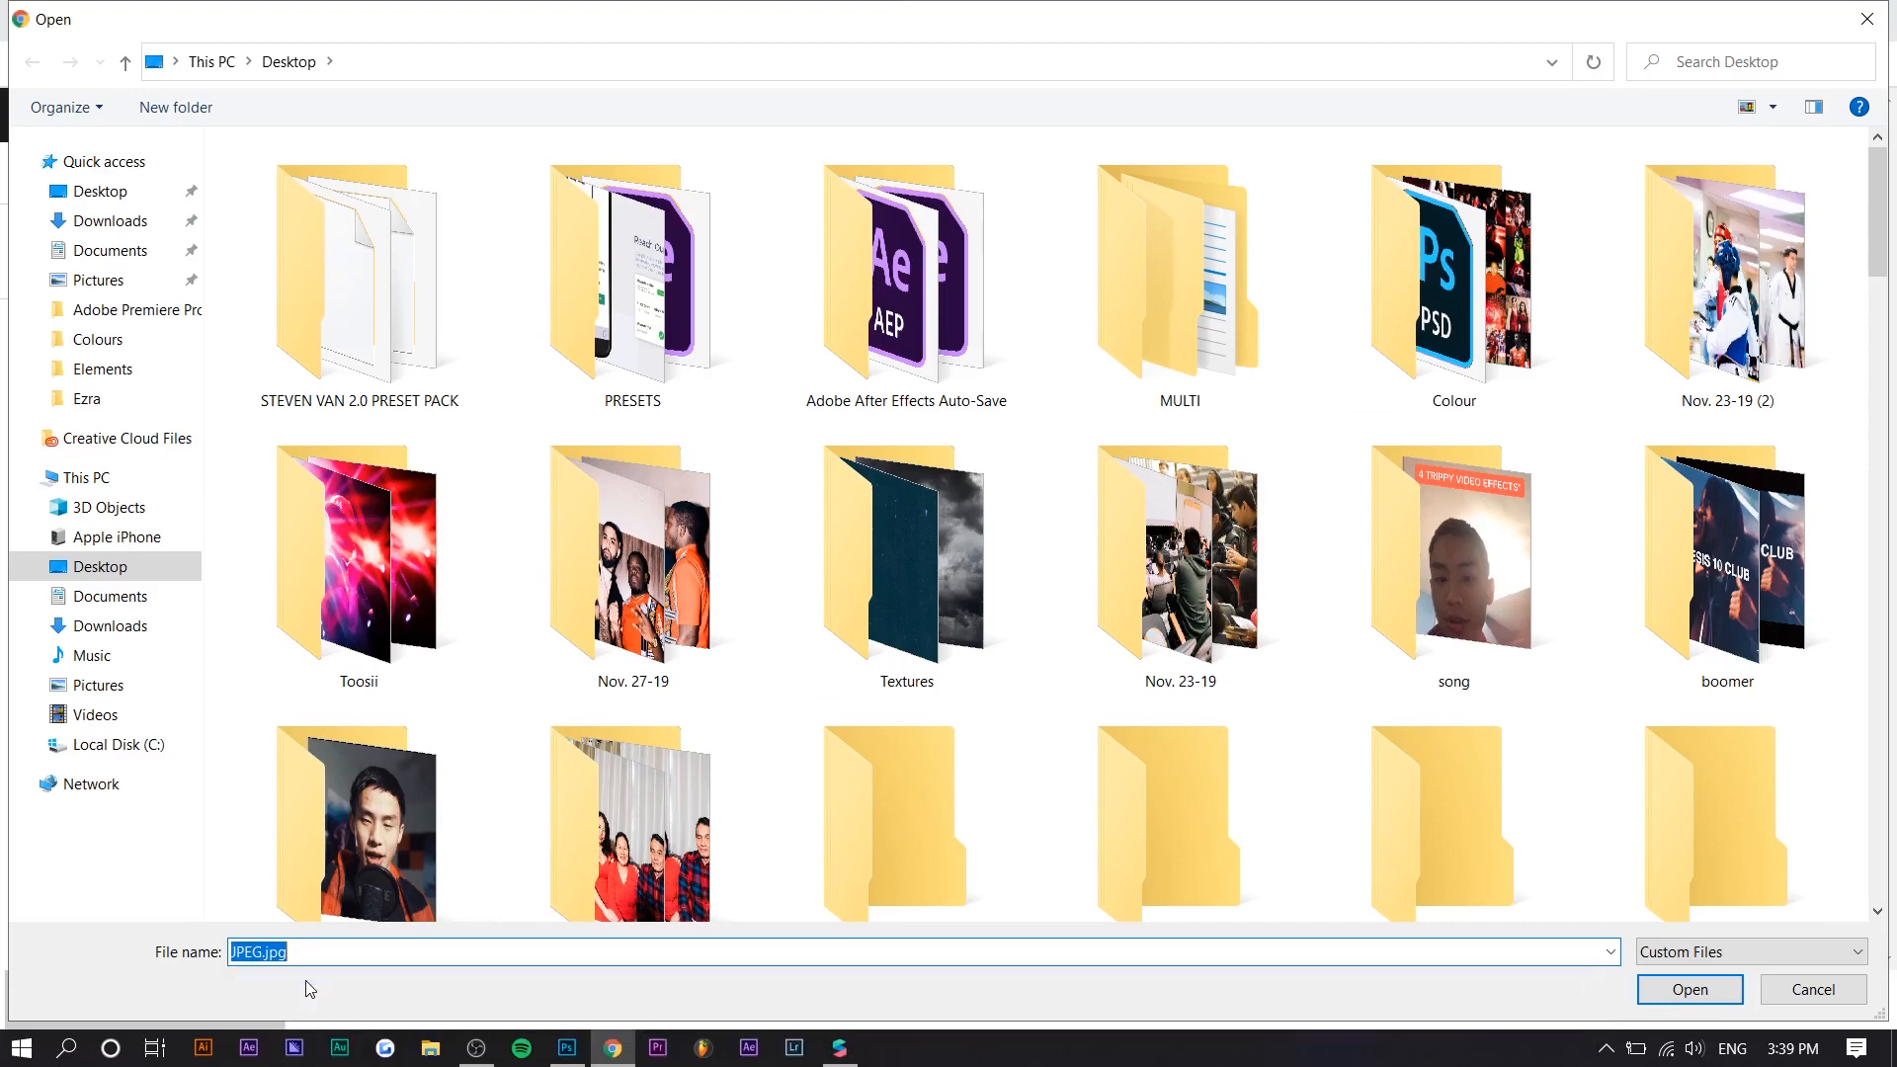
pyautogui.press('Return')
pyautogui.click(1492, 658)
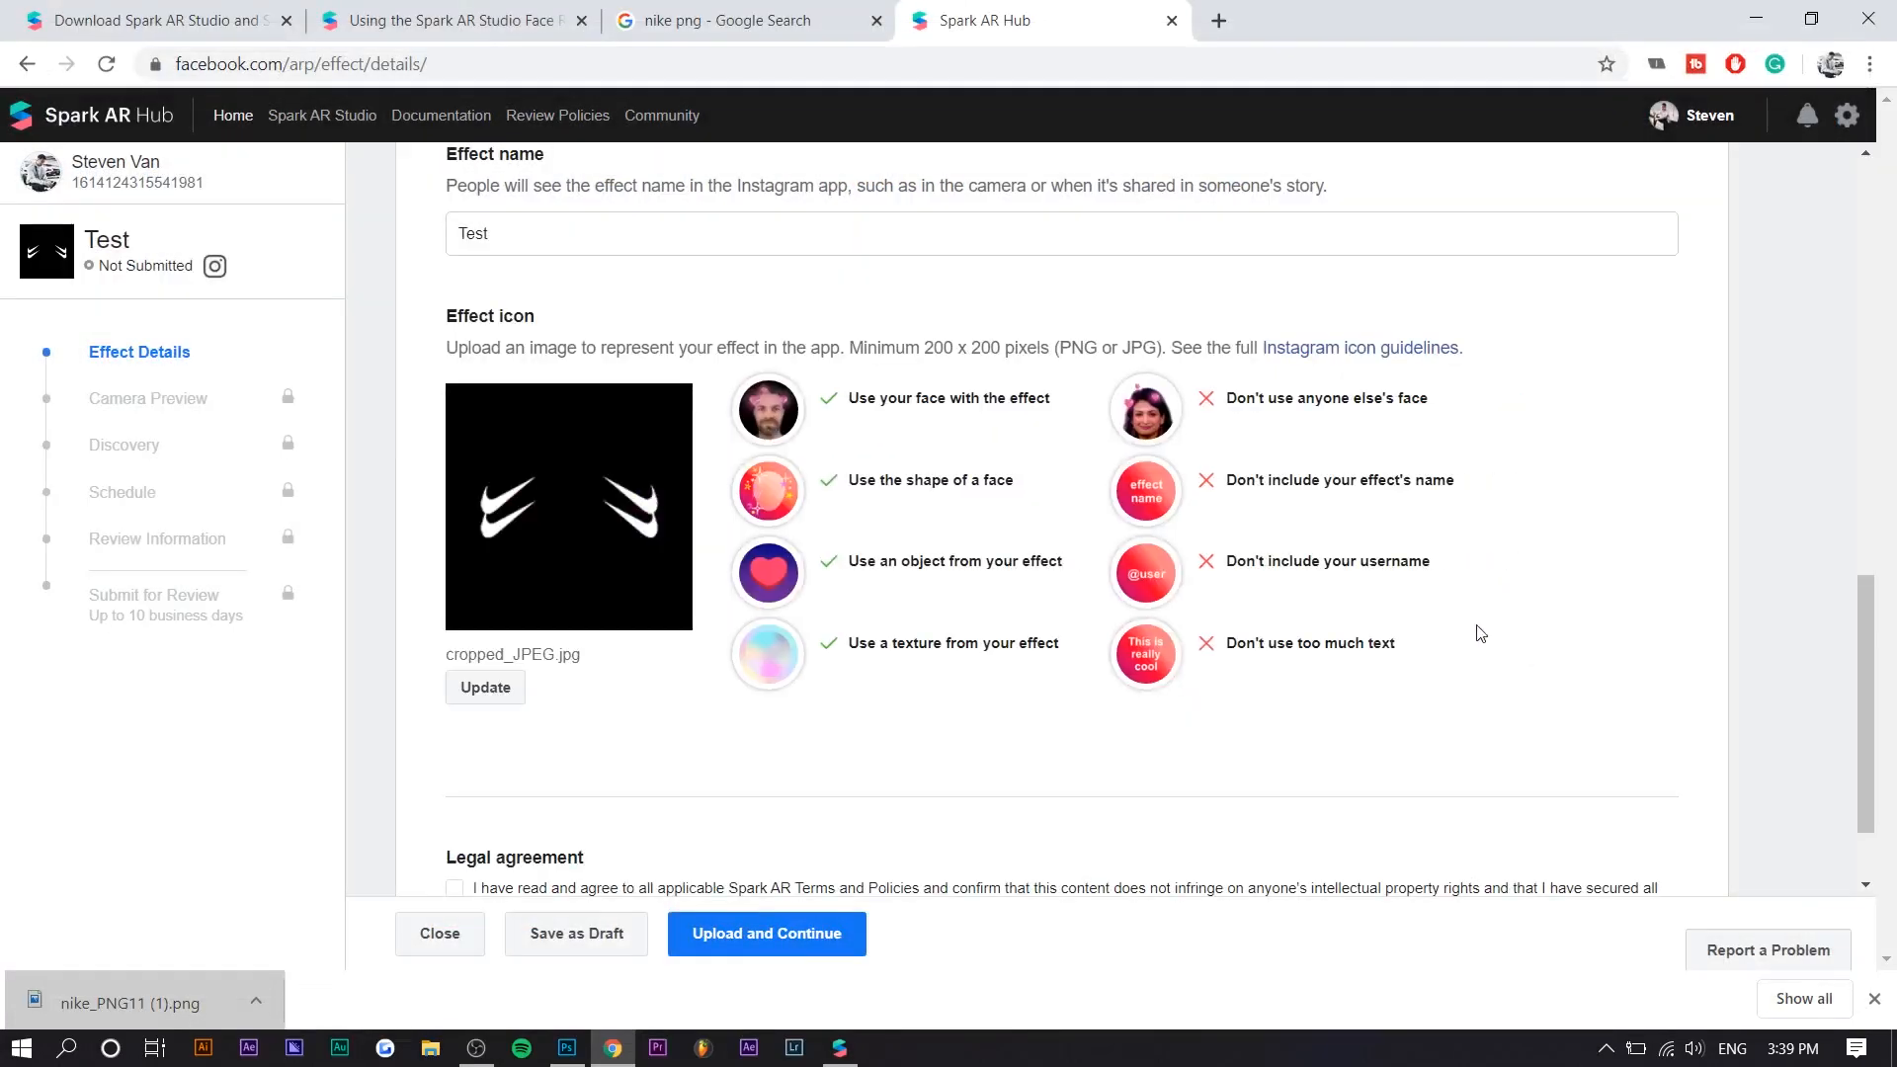
# Accept the legal agreement, then upload the effect and confirm its owner and Instagram destination
pyautogui.scroll(-2, 421, 854)
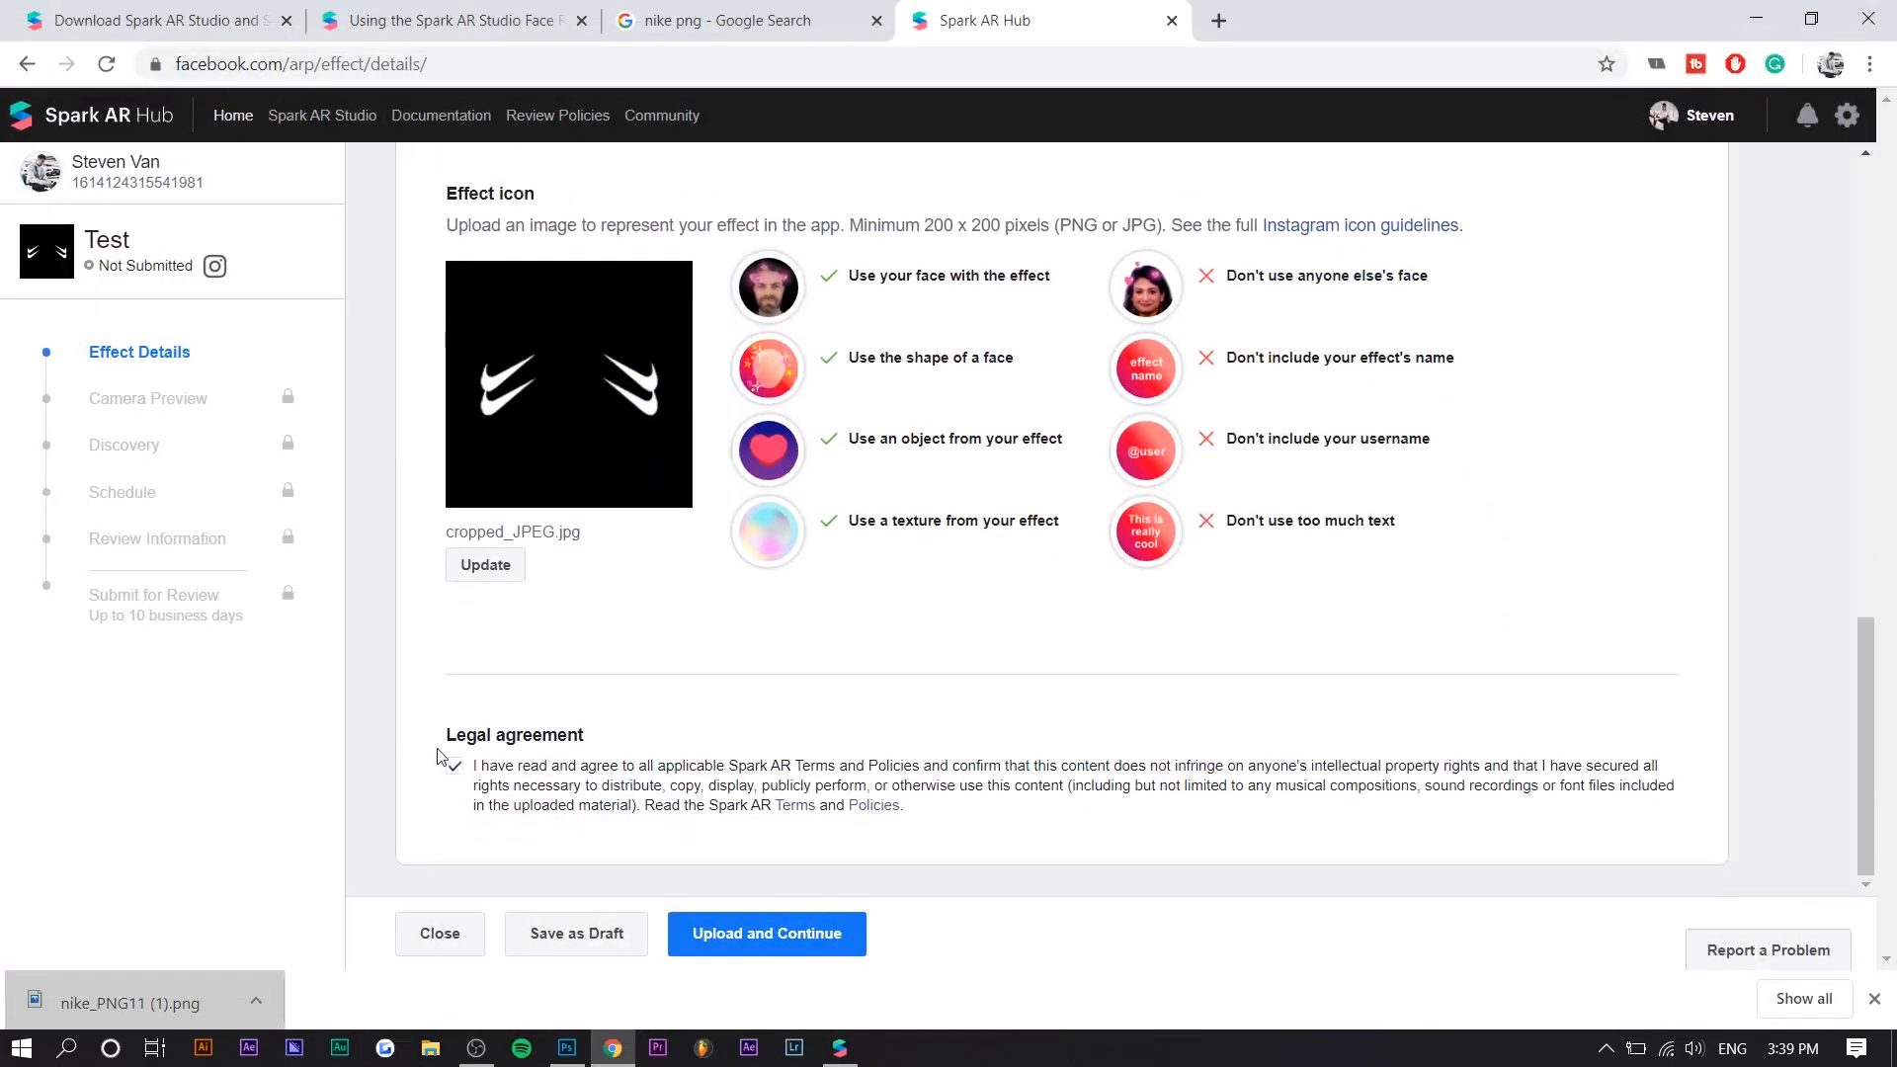
pyautogui.click(756, 946)
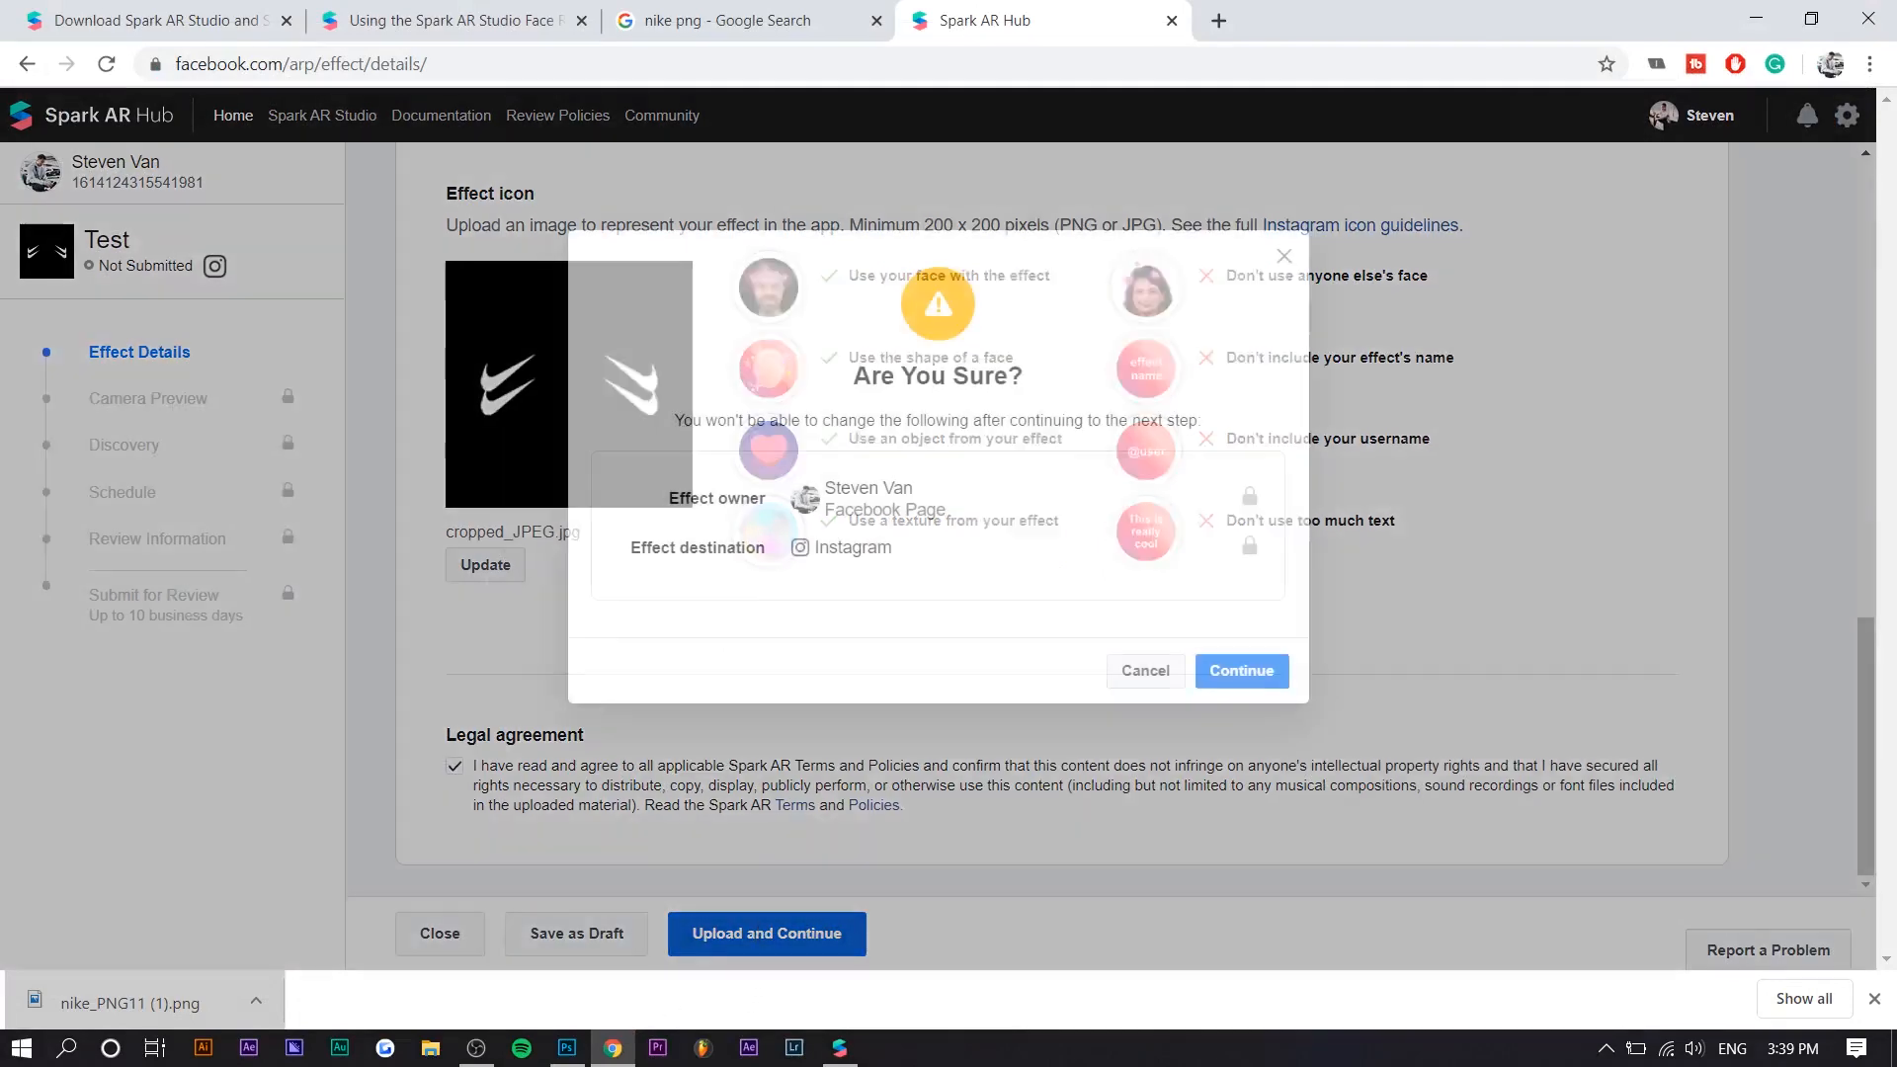
pyautogui.click(1230, 668)
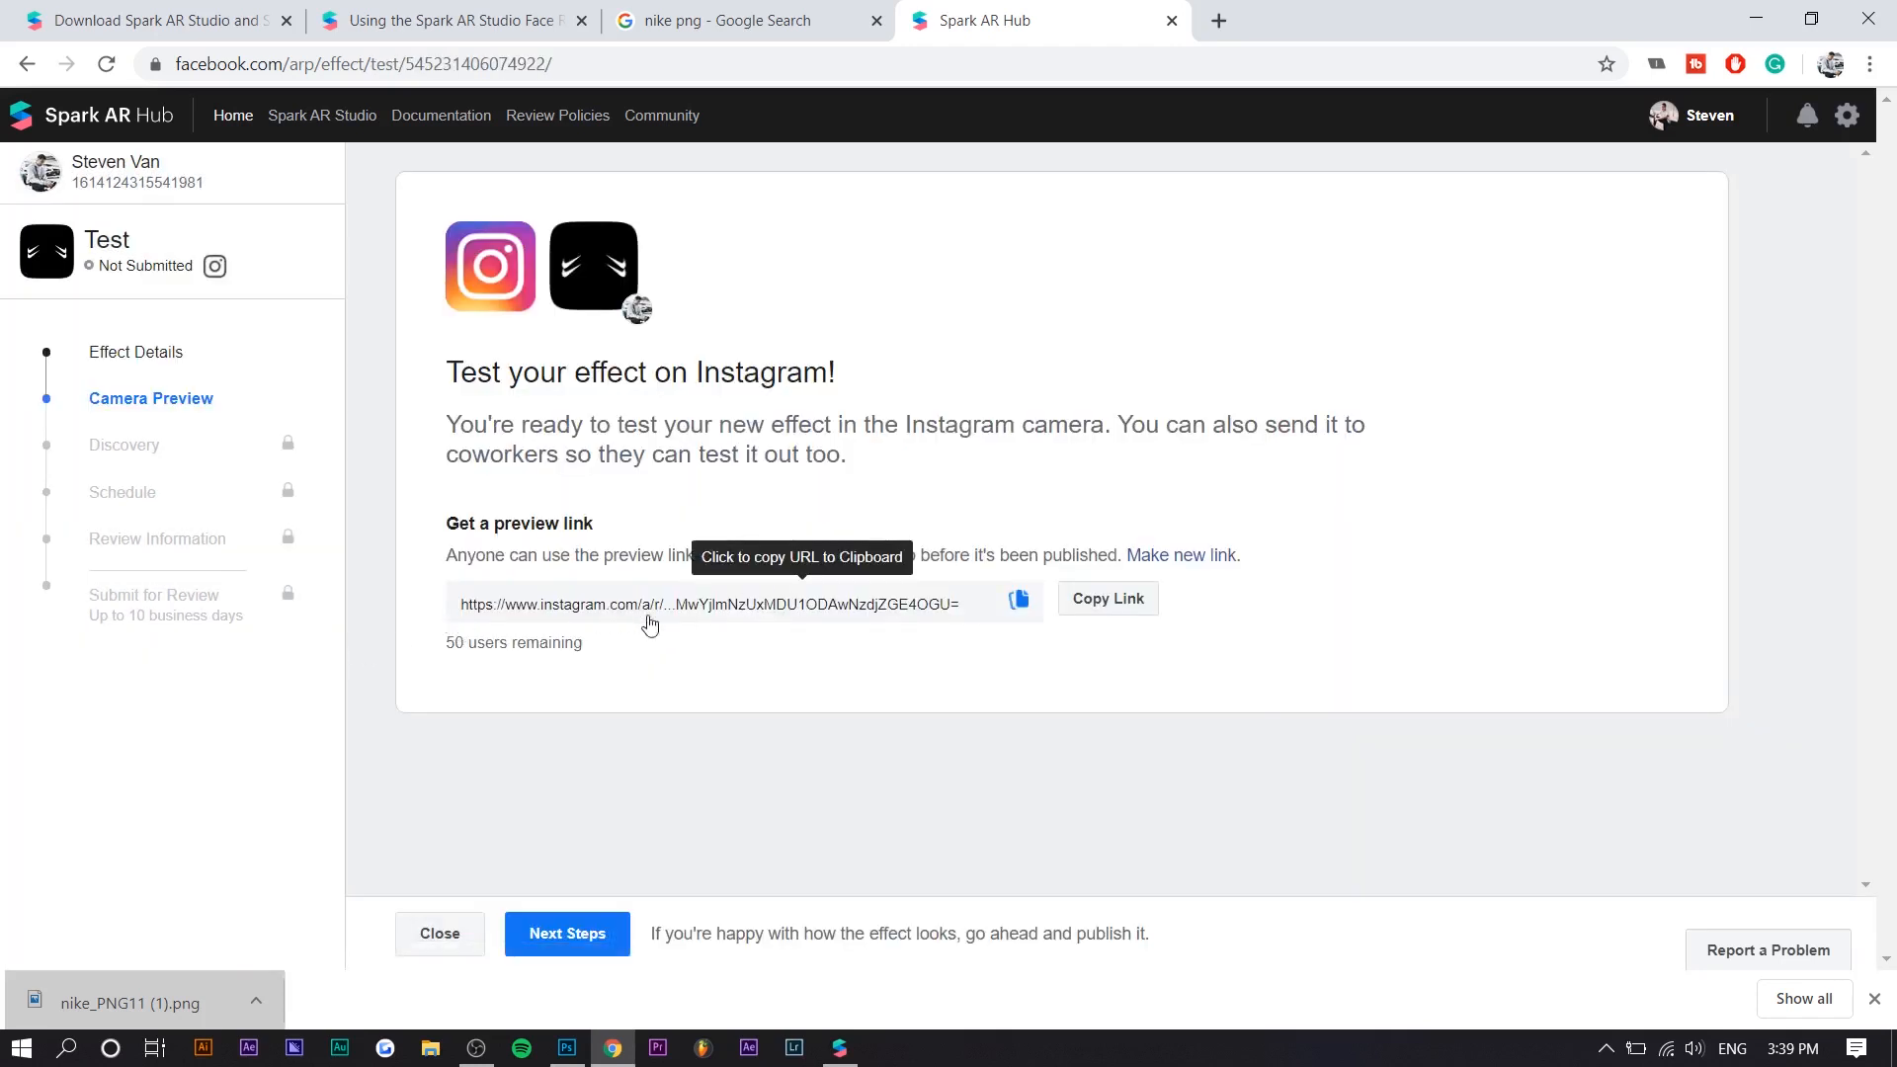
# Copy the effect's preview link and continue to the Discovery page's demo video instructions
pyautogui.click(1108, 596)
pyautogui.click(568, 934)
pyautogui.scroll(-3, 593, 610)
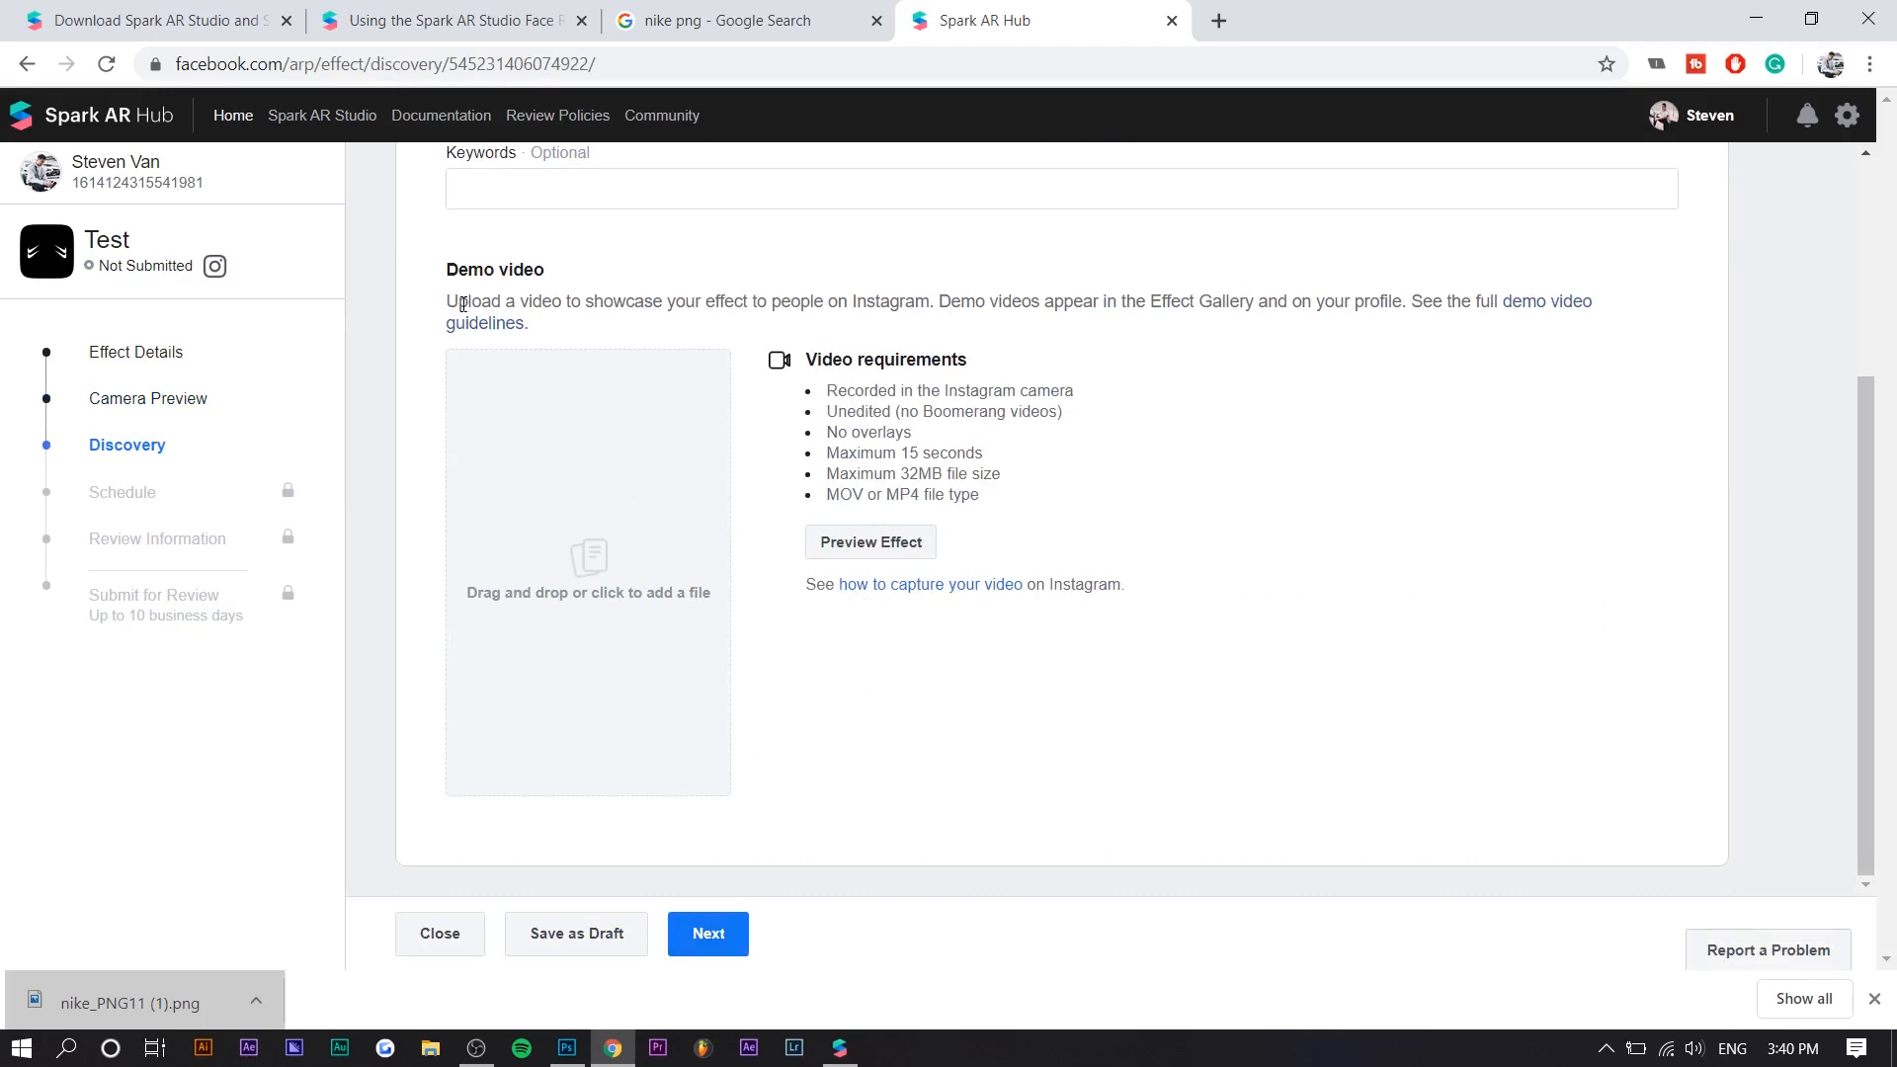
pyautogui.moveTo(463, 304); pyautogui.dragTo(709, 305)
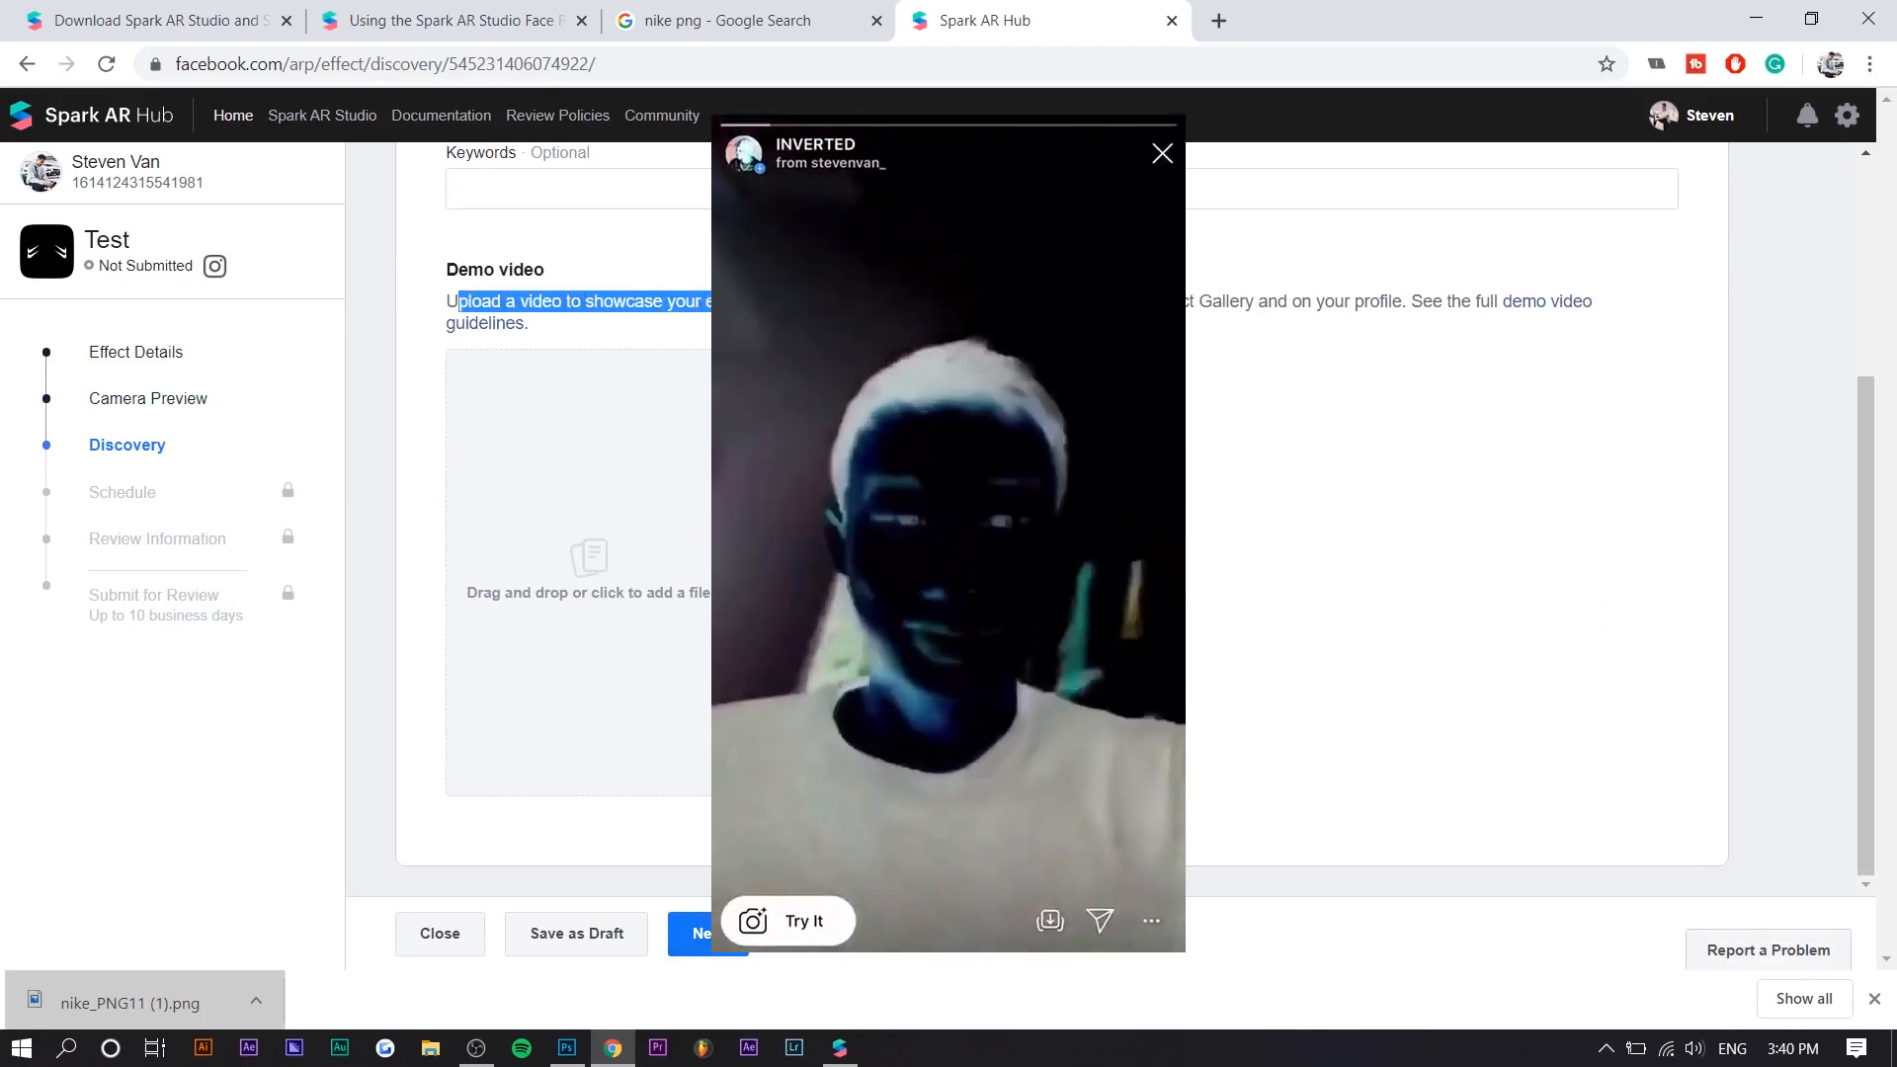
pyautogui.moveTo(919, 304); pyautogui.dragTo(1398, 318)
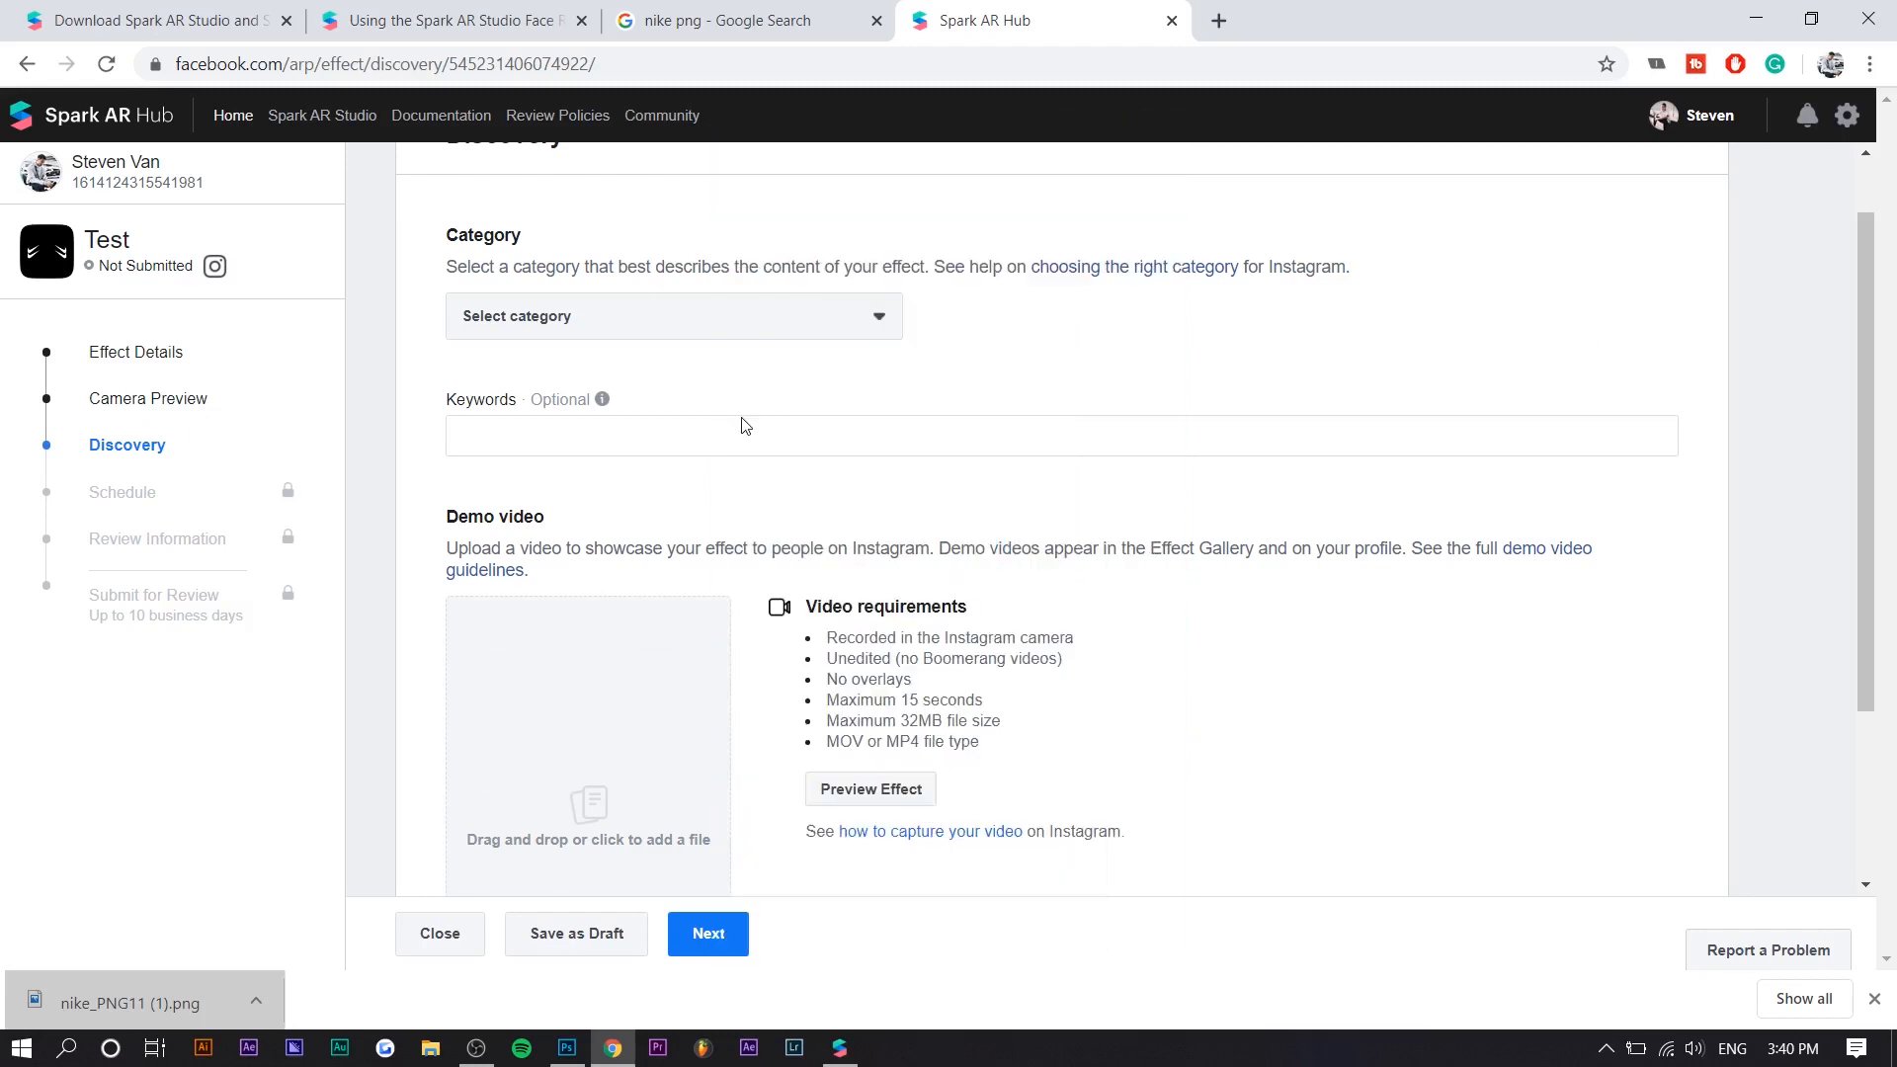
# Set the effect's category to Selfies
pyautogui.click(753, 335)
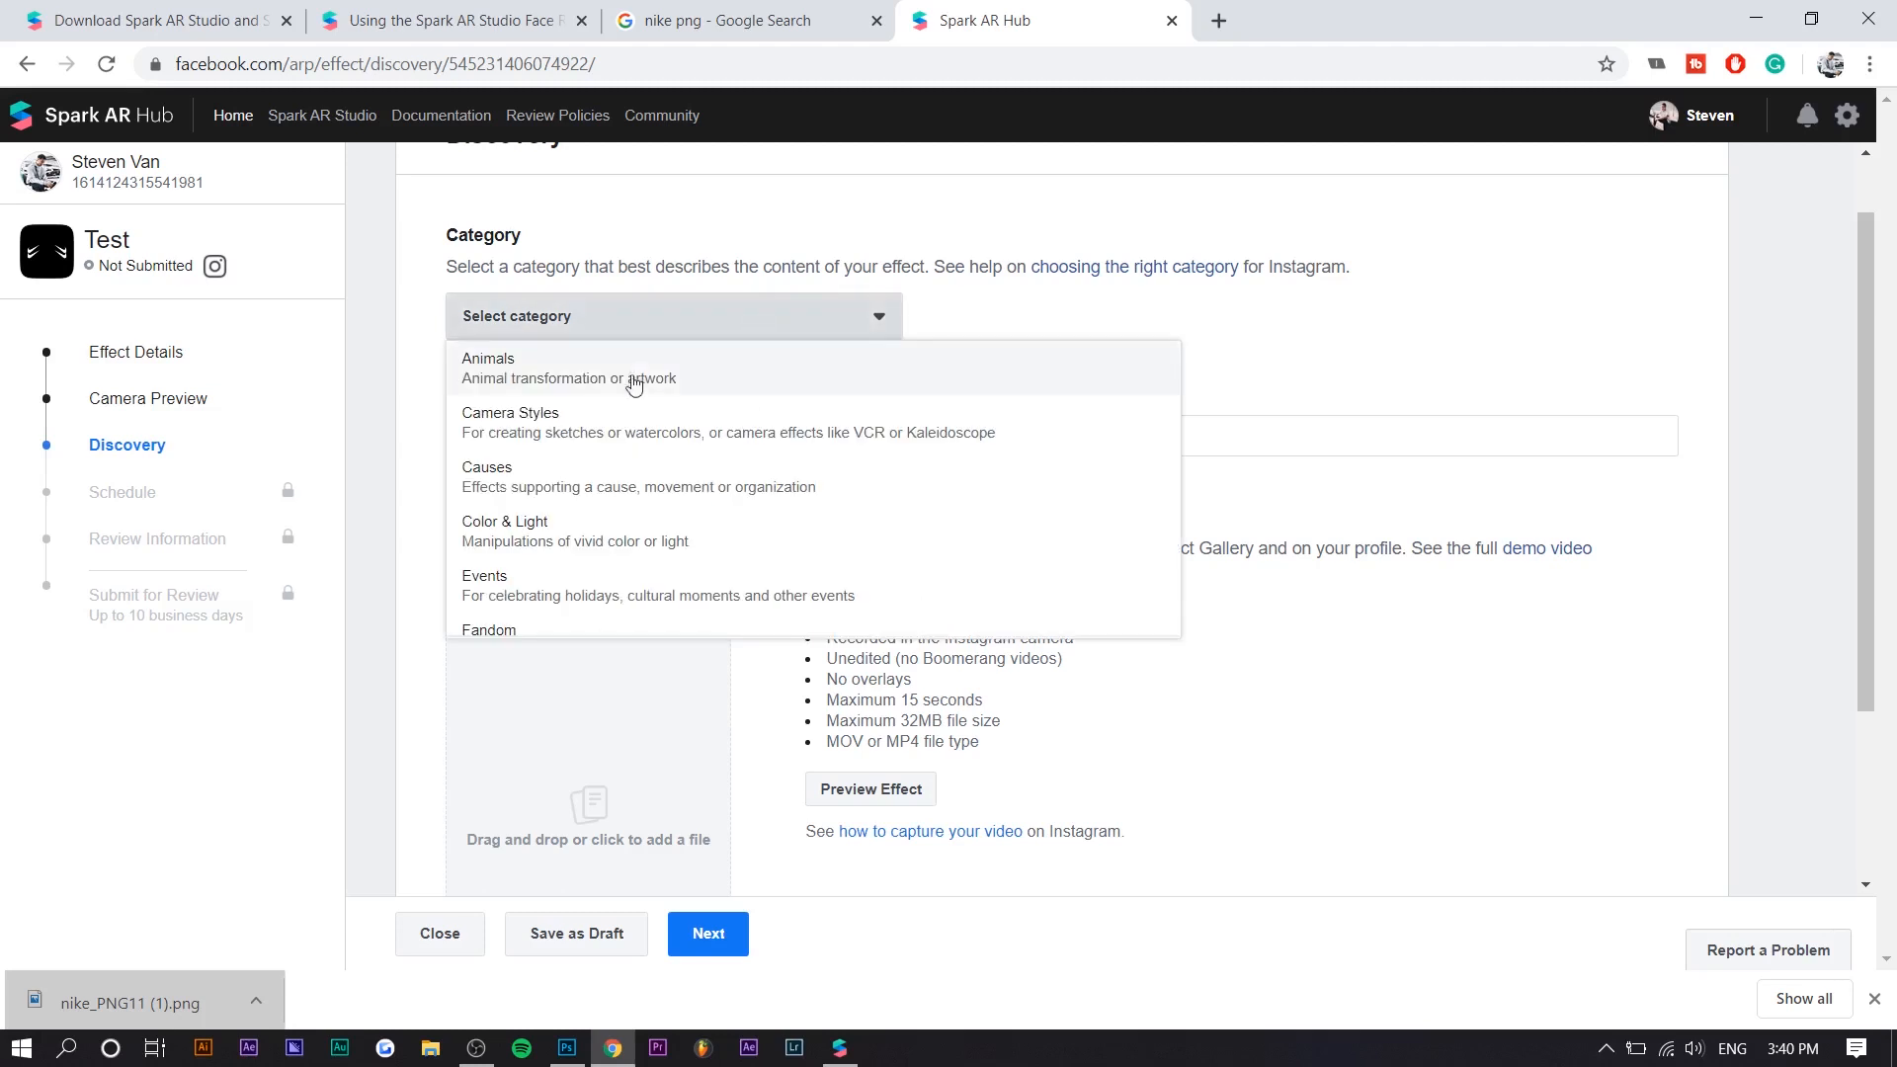
pyautogui.scroll(-3, 614, 597)
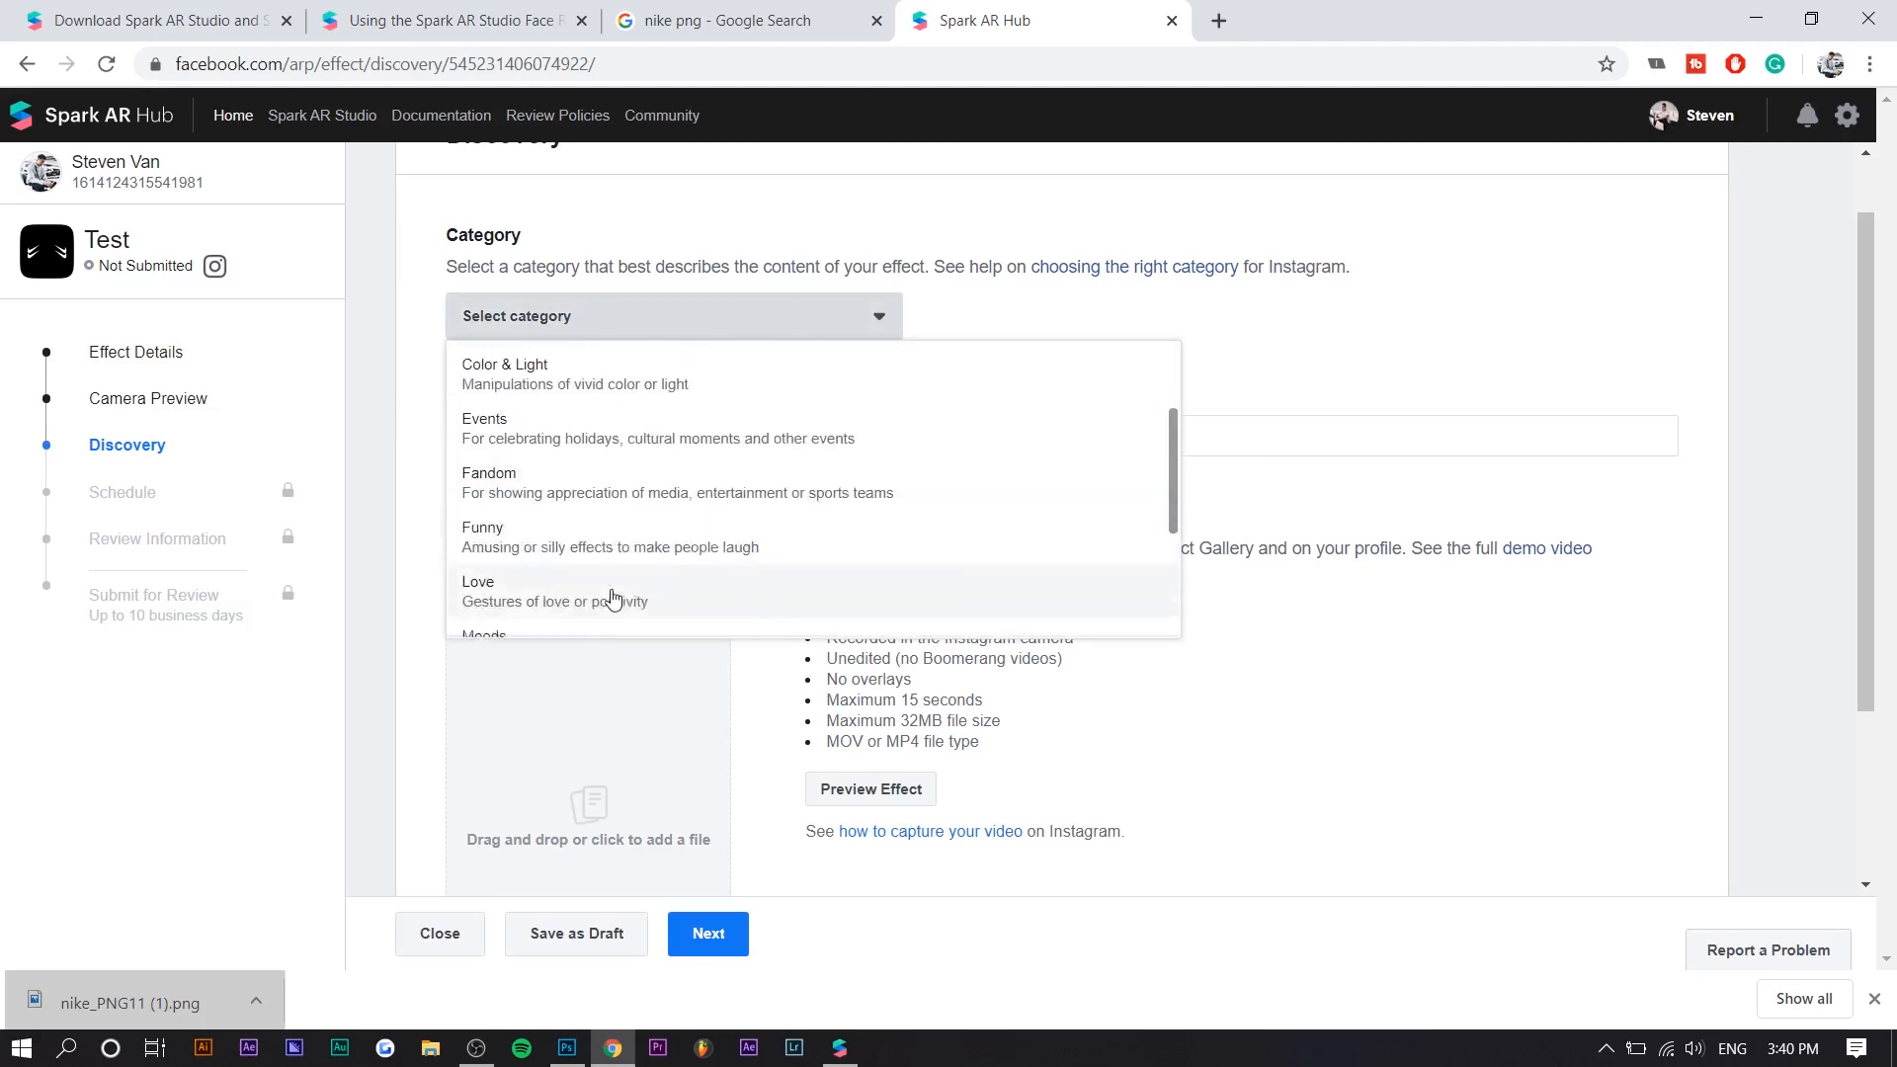
pyautogui.scroll(3, 614, 597)
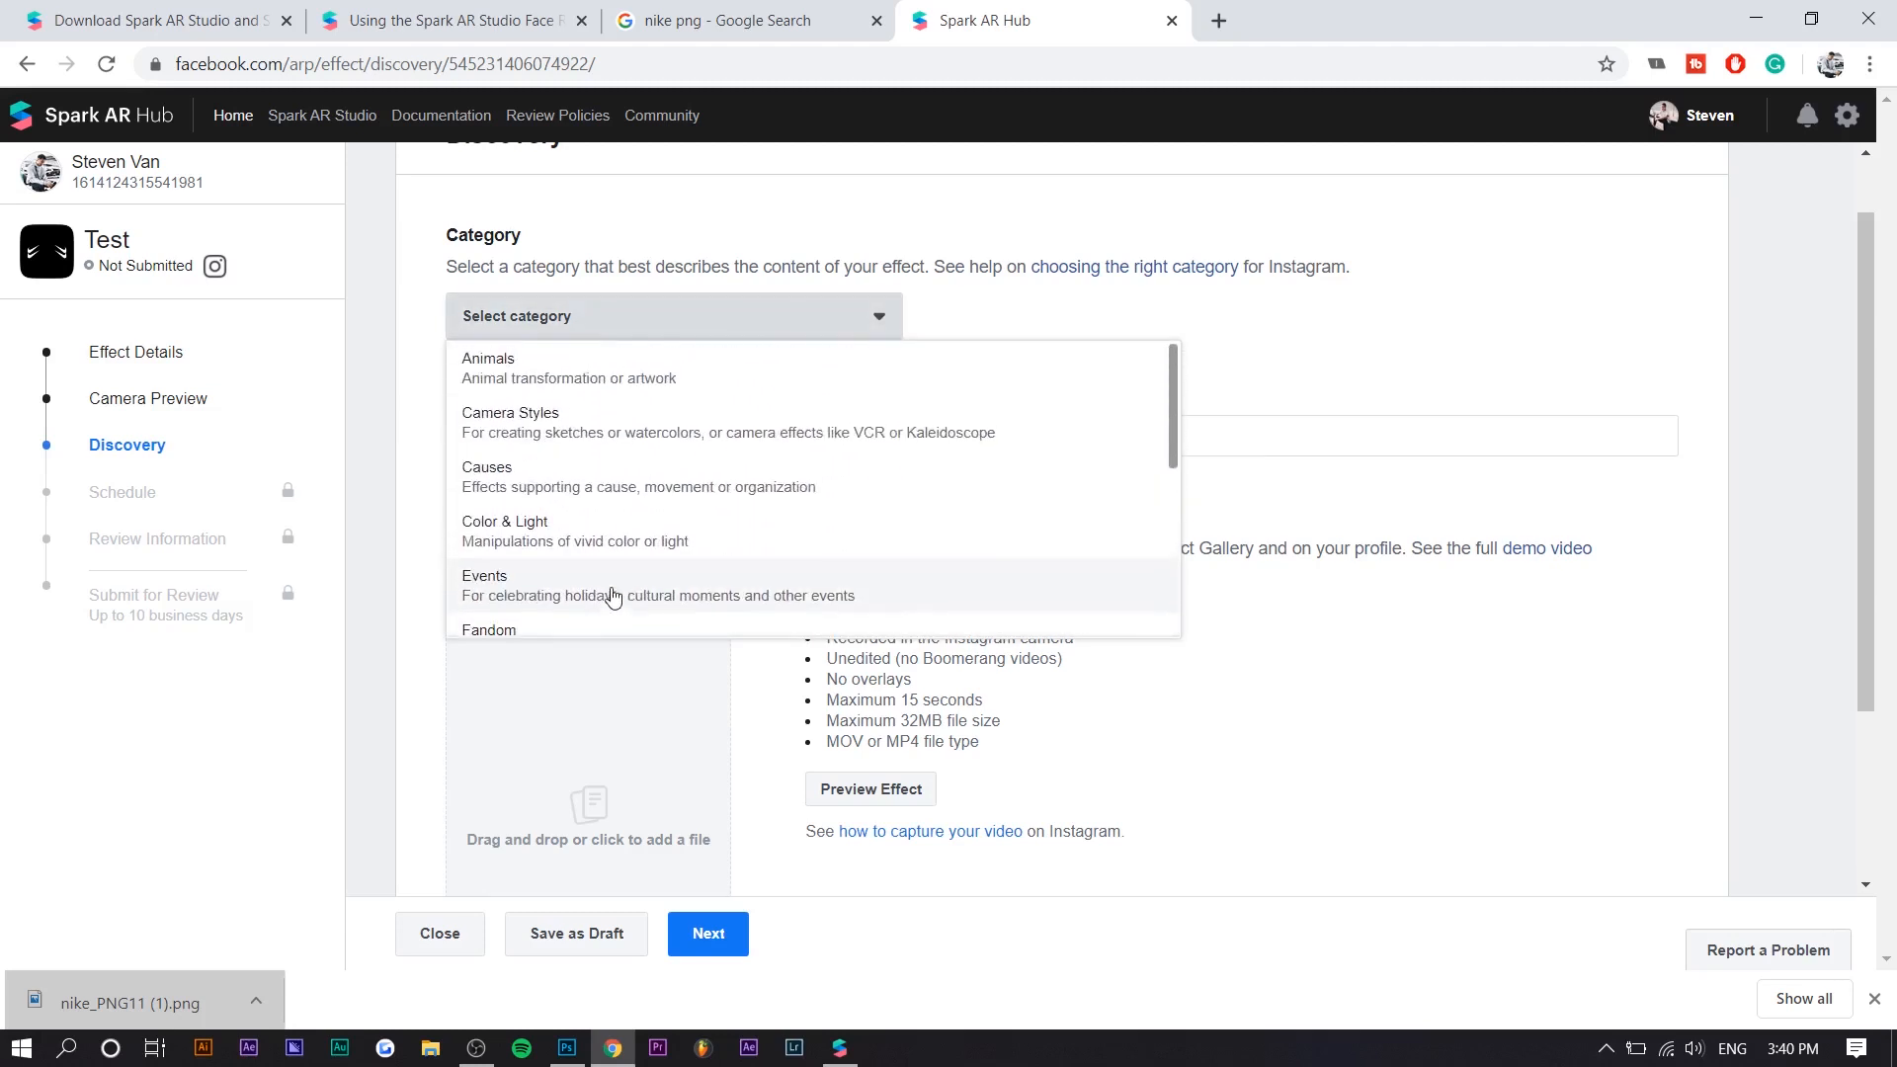
pyautogui.scroll(-5, 662, 538)
pyautogui.click(656, 537)
pyautogui.click(546, 769)
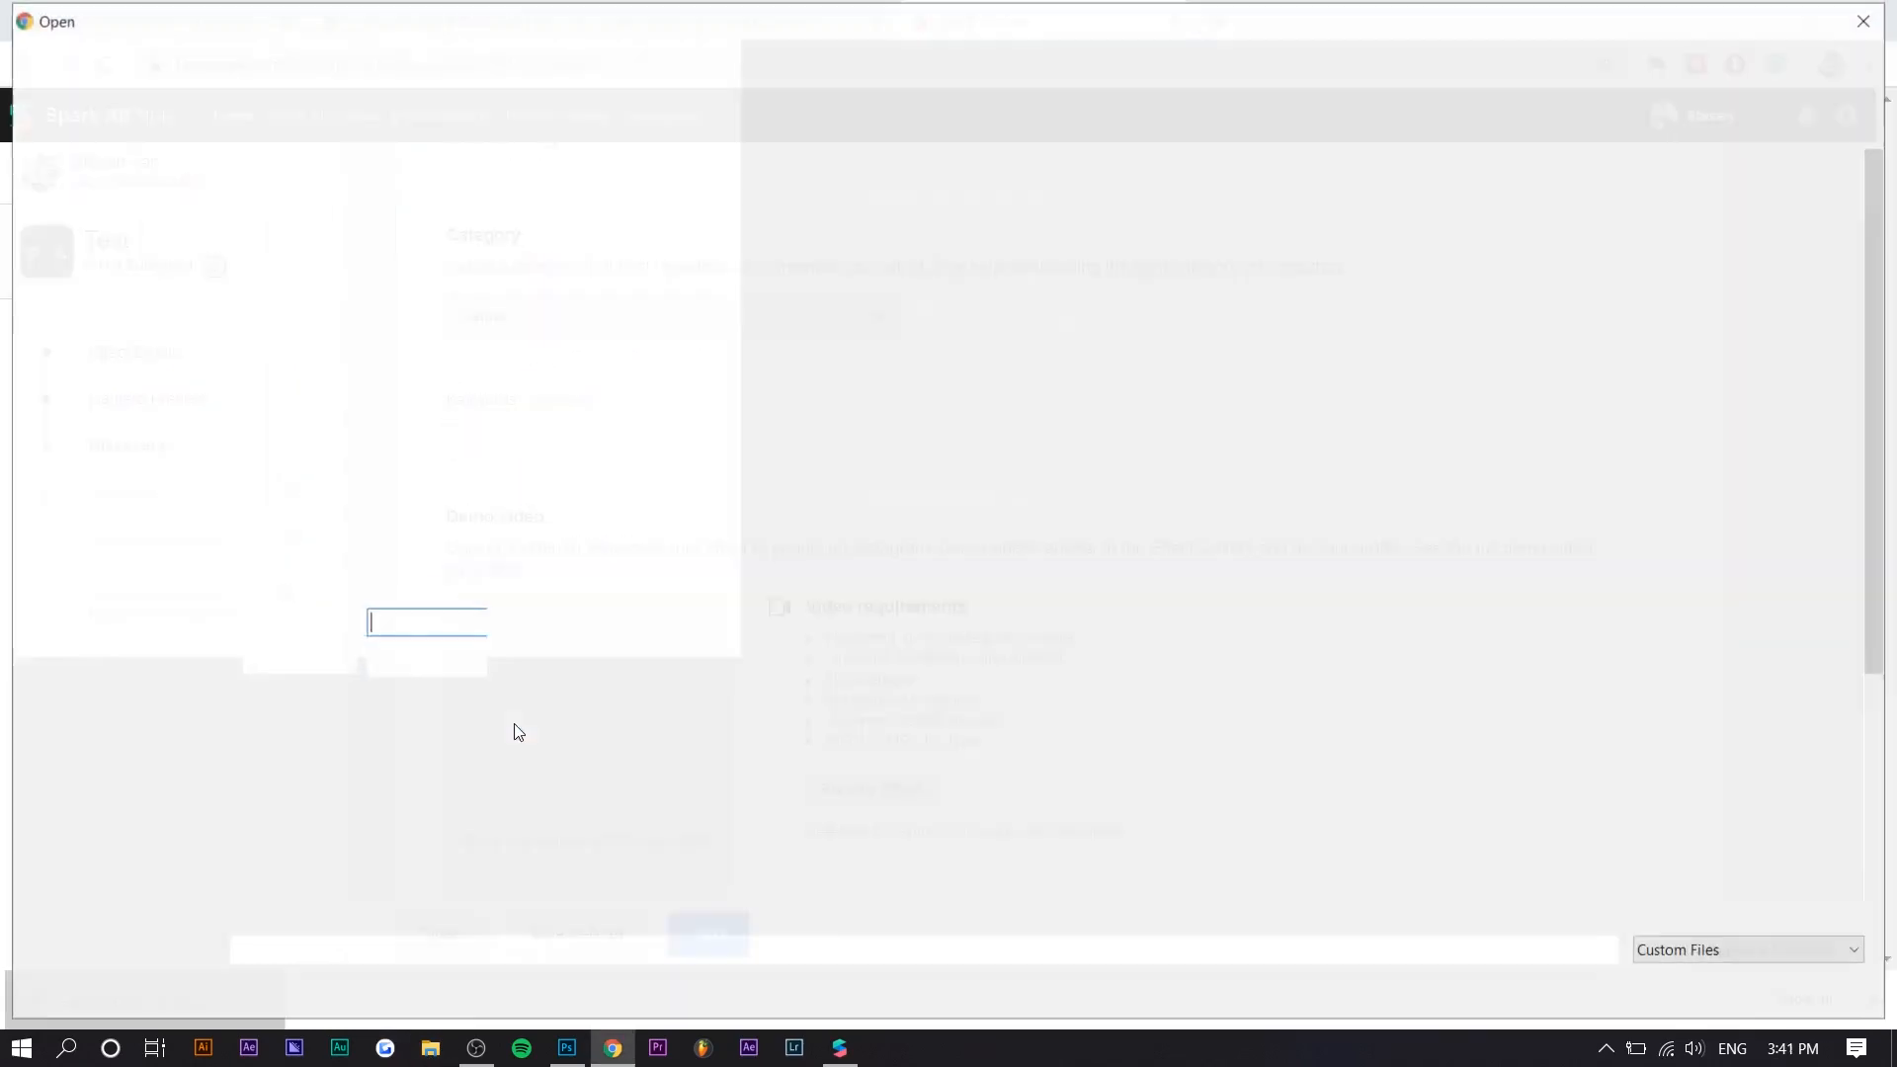
pyautogui.scroll(-6, 868, 705)
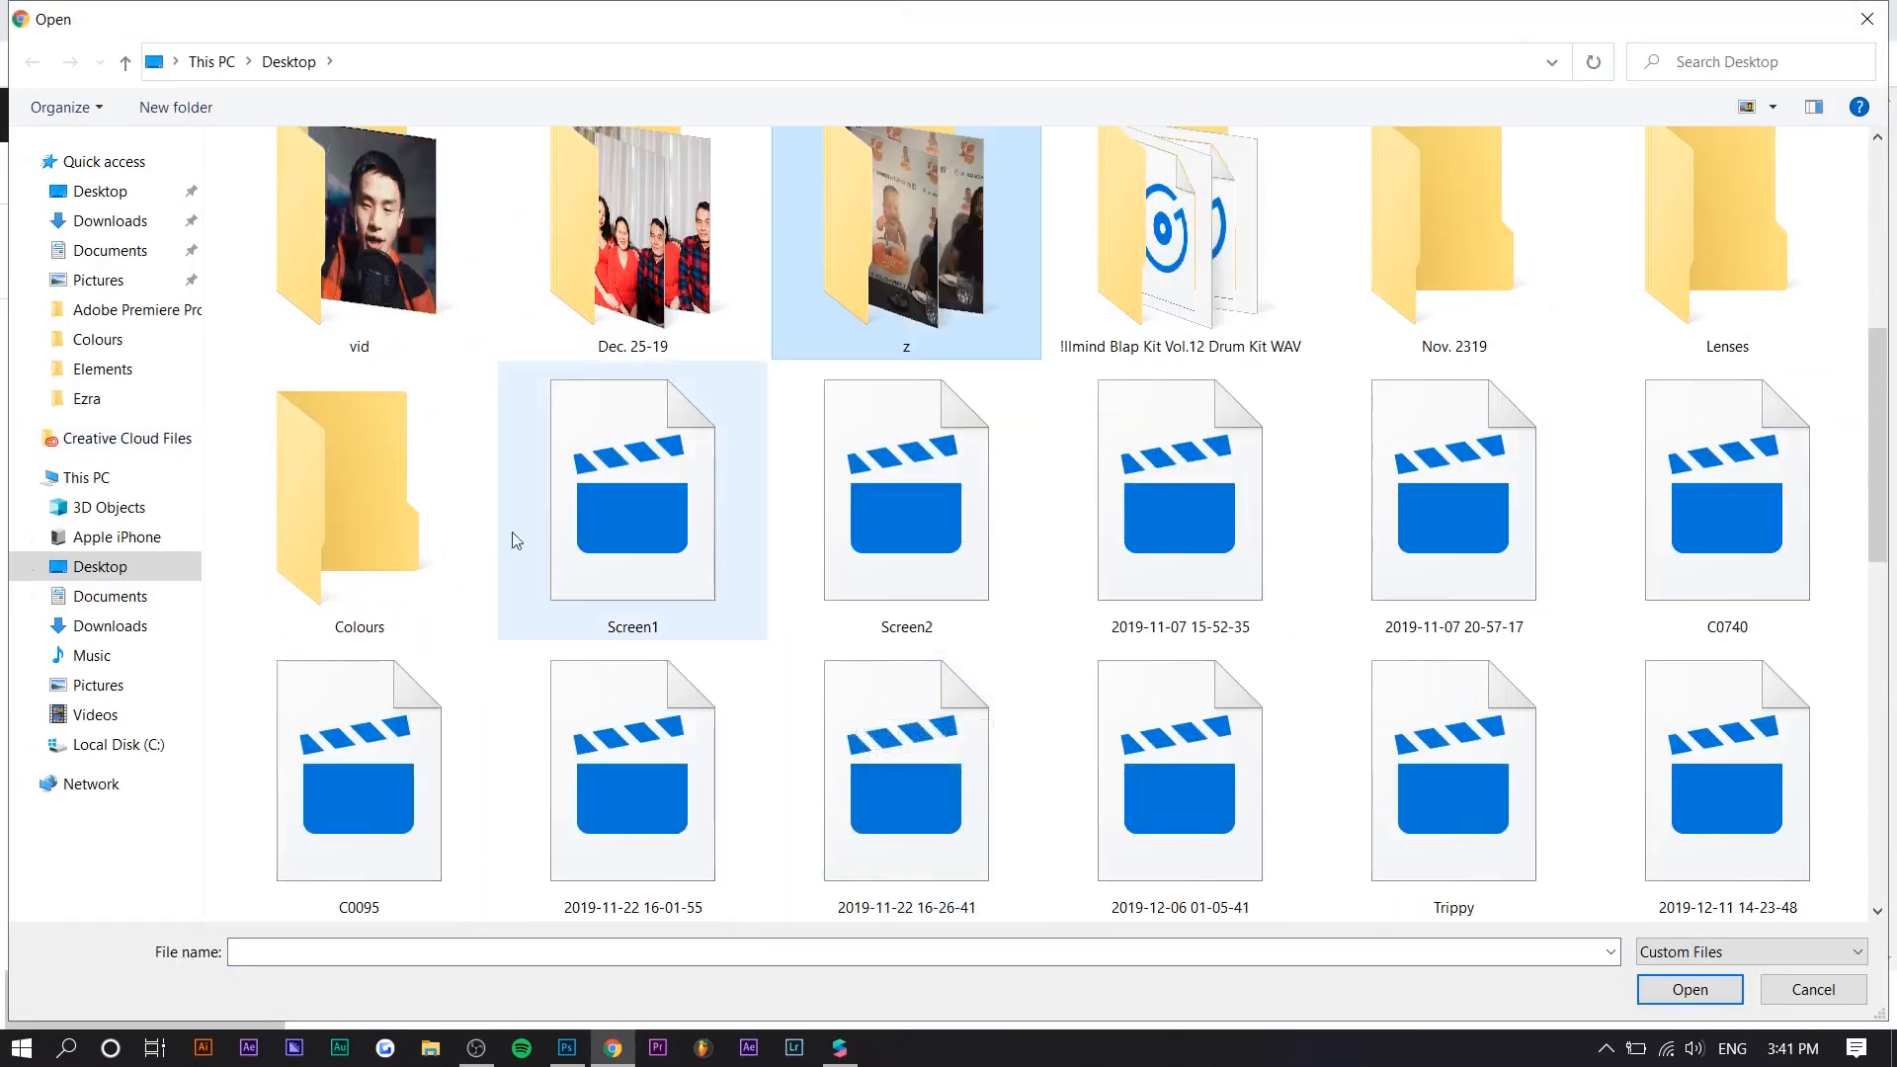
pyautogui.doubleClick(385, 530)
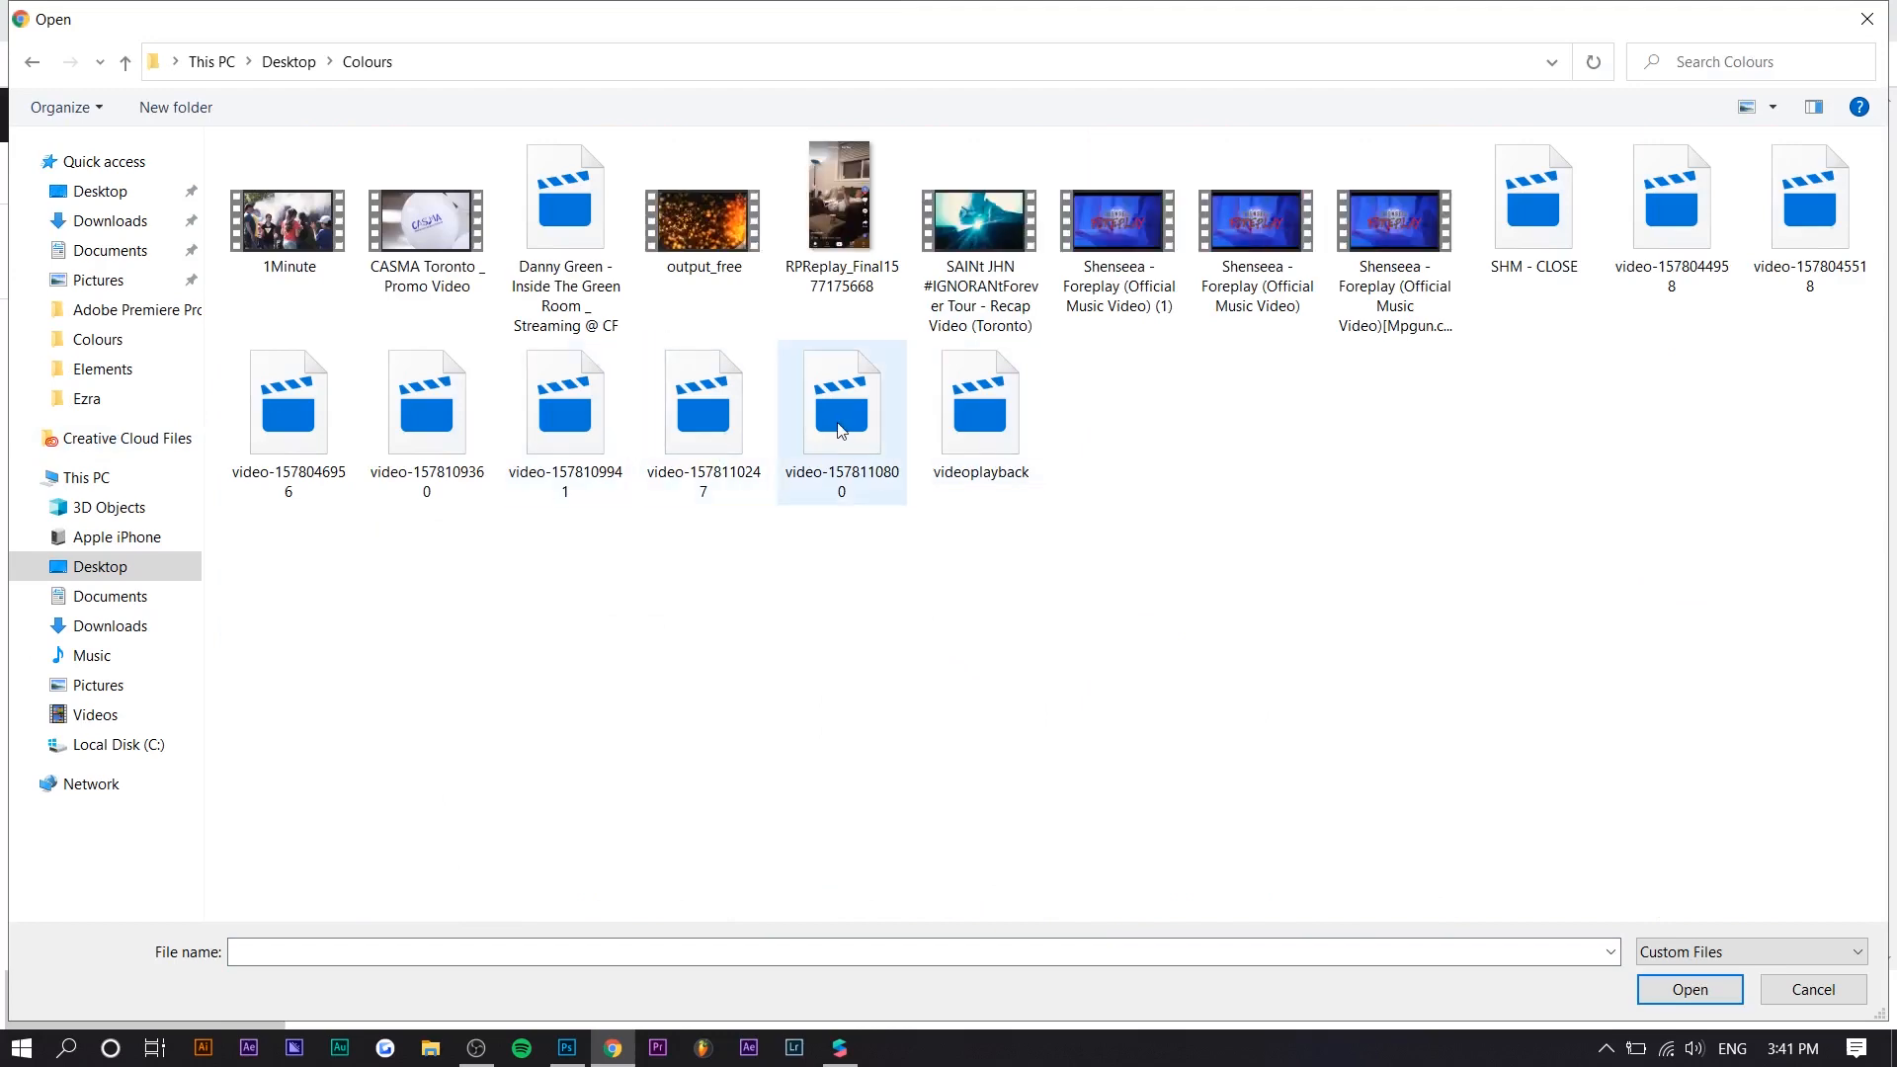
pyautogui.keyDown('ctrl'); pyautogui.scroll(1, 517, 523); pyautogui.keyUp('ctrl')
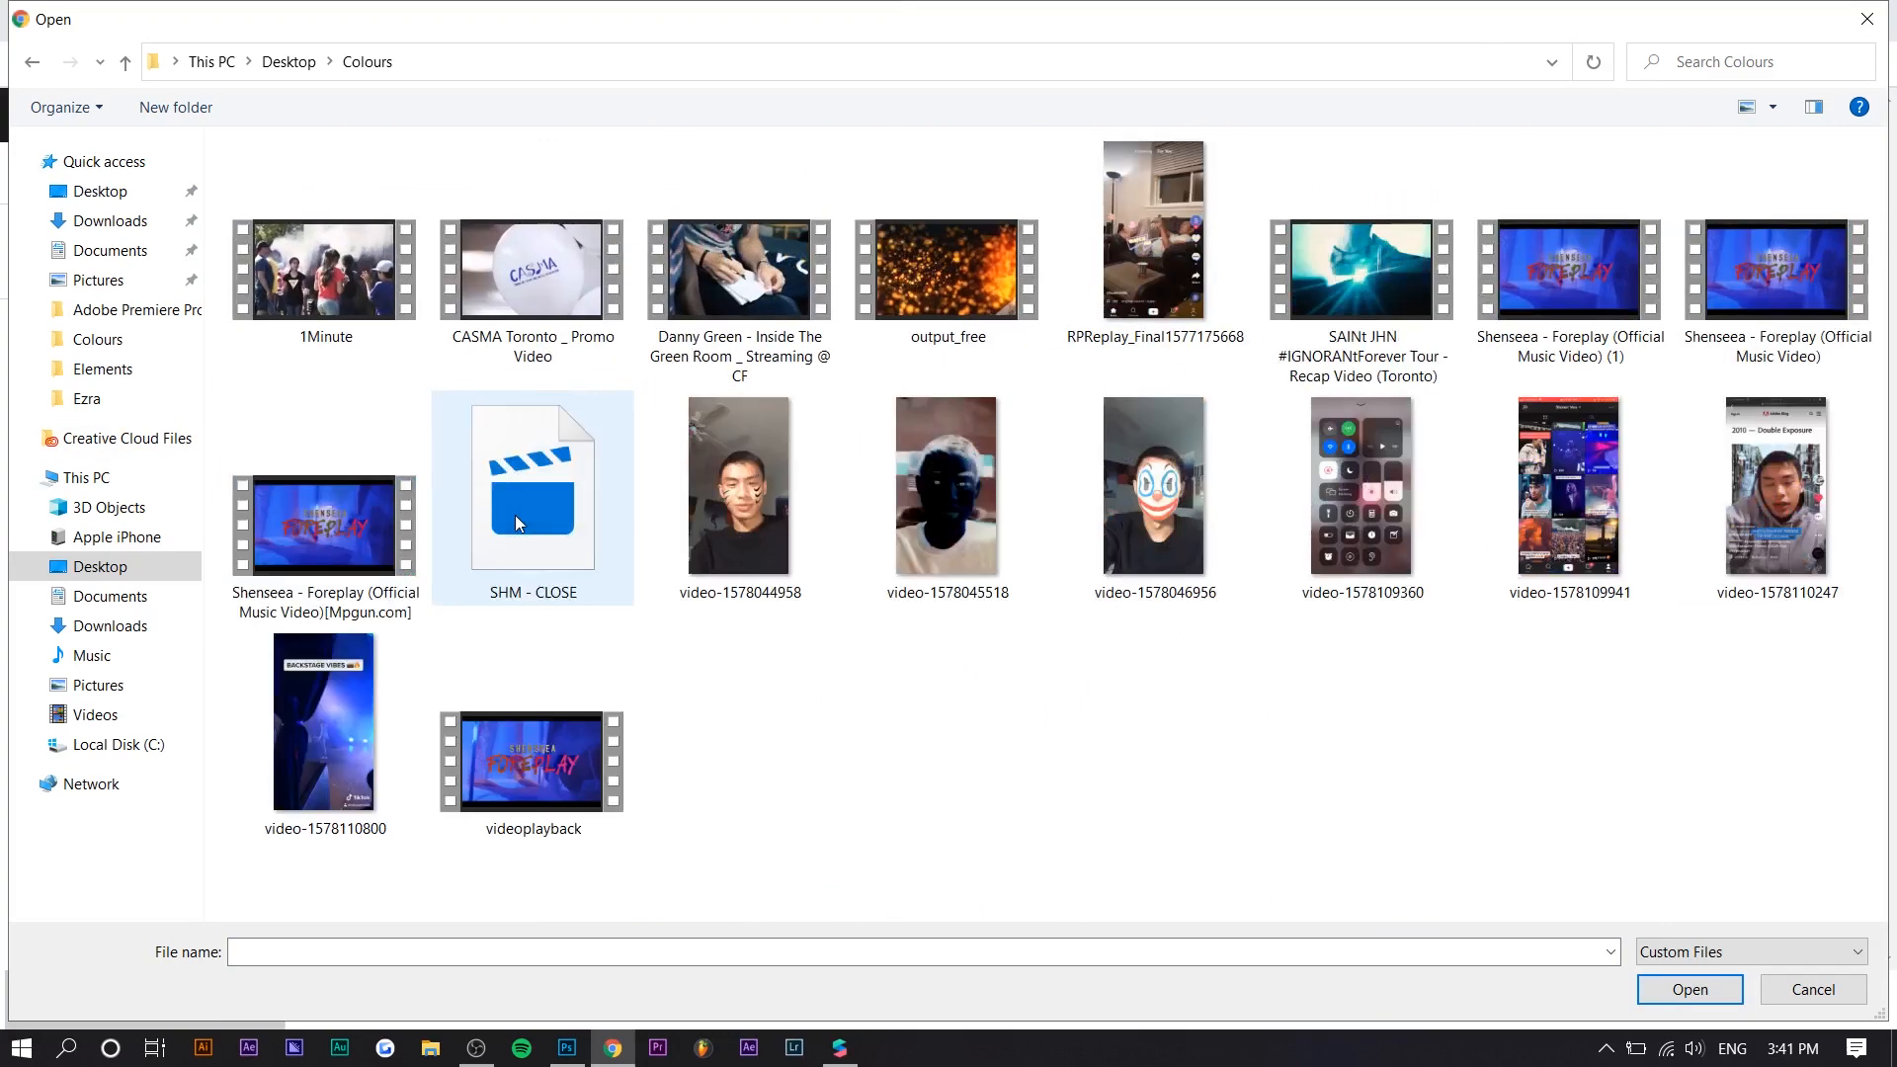
pyautogui.keyDown('ctrl'); pyautogui.scroll(1, 517, 524); pyautogui.keyUp('ctrl')
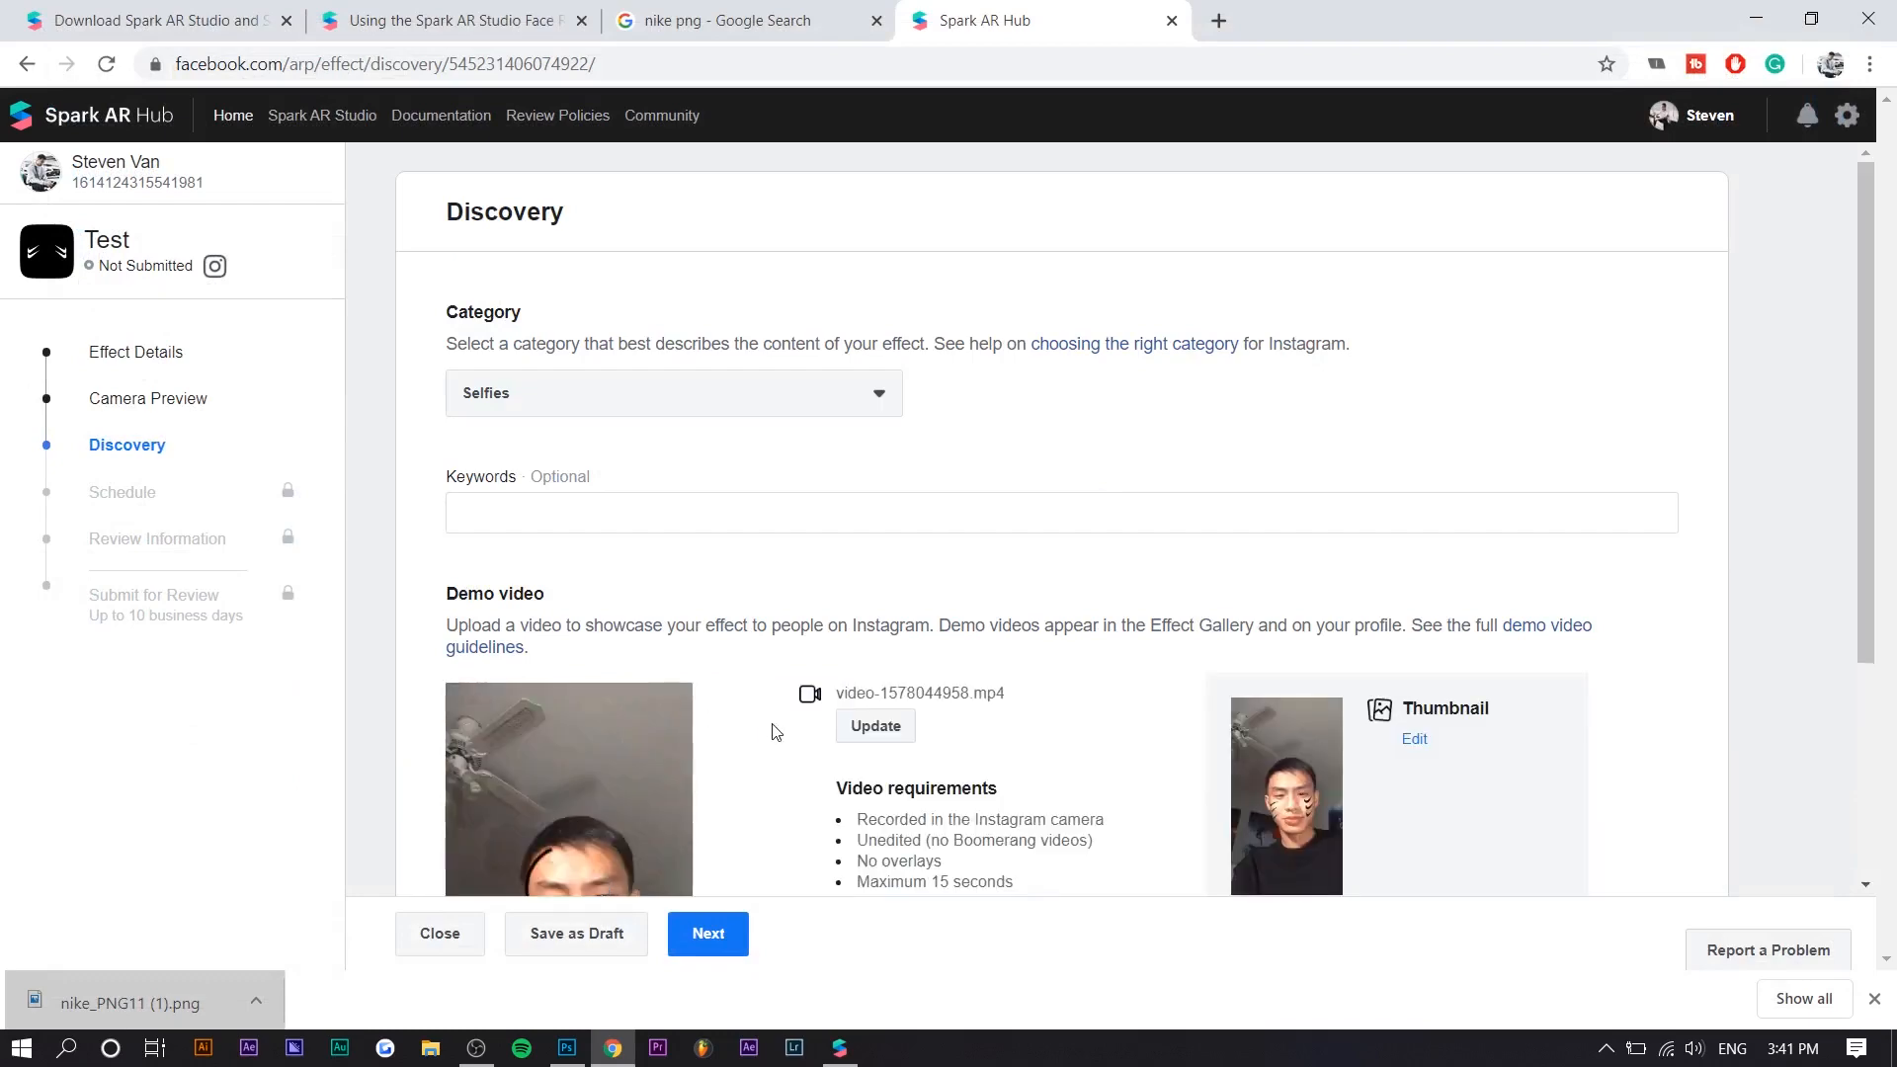
# Mute the uploaded demo video and play it to check the effect
pyautogui.scroll(-3, 773, 706)
pyautogui.click(543, 745)
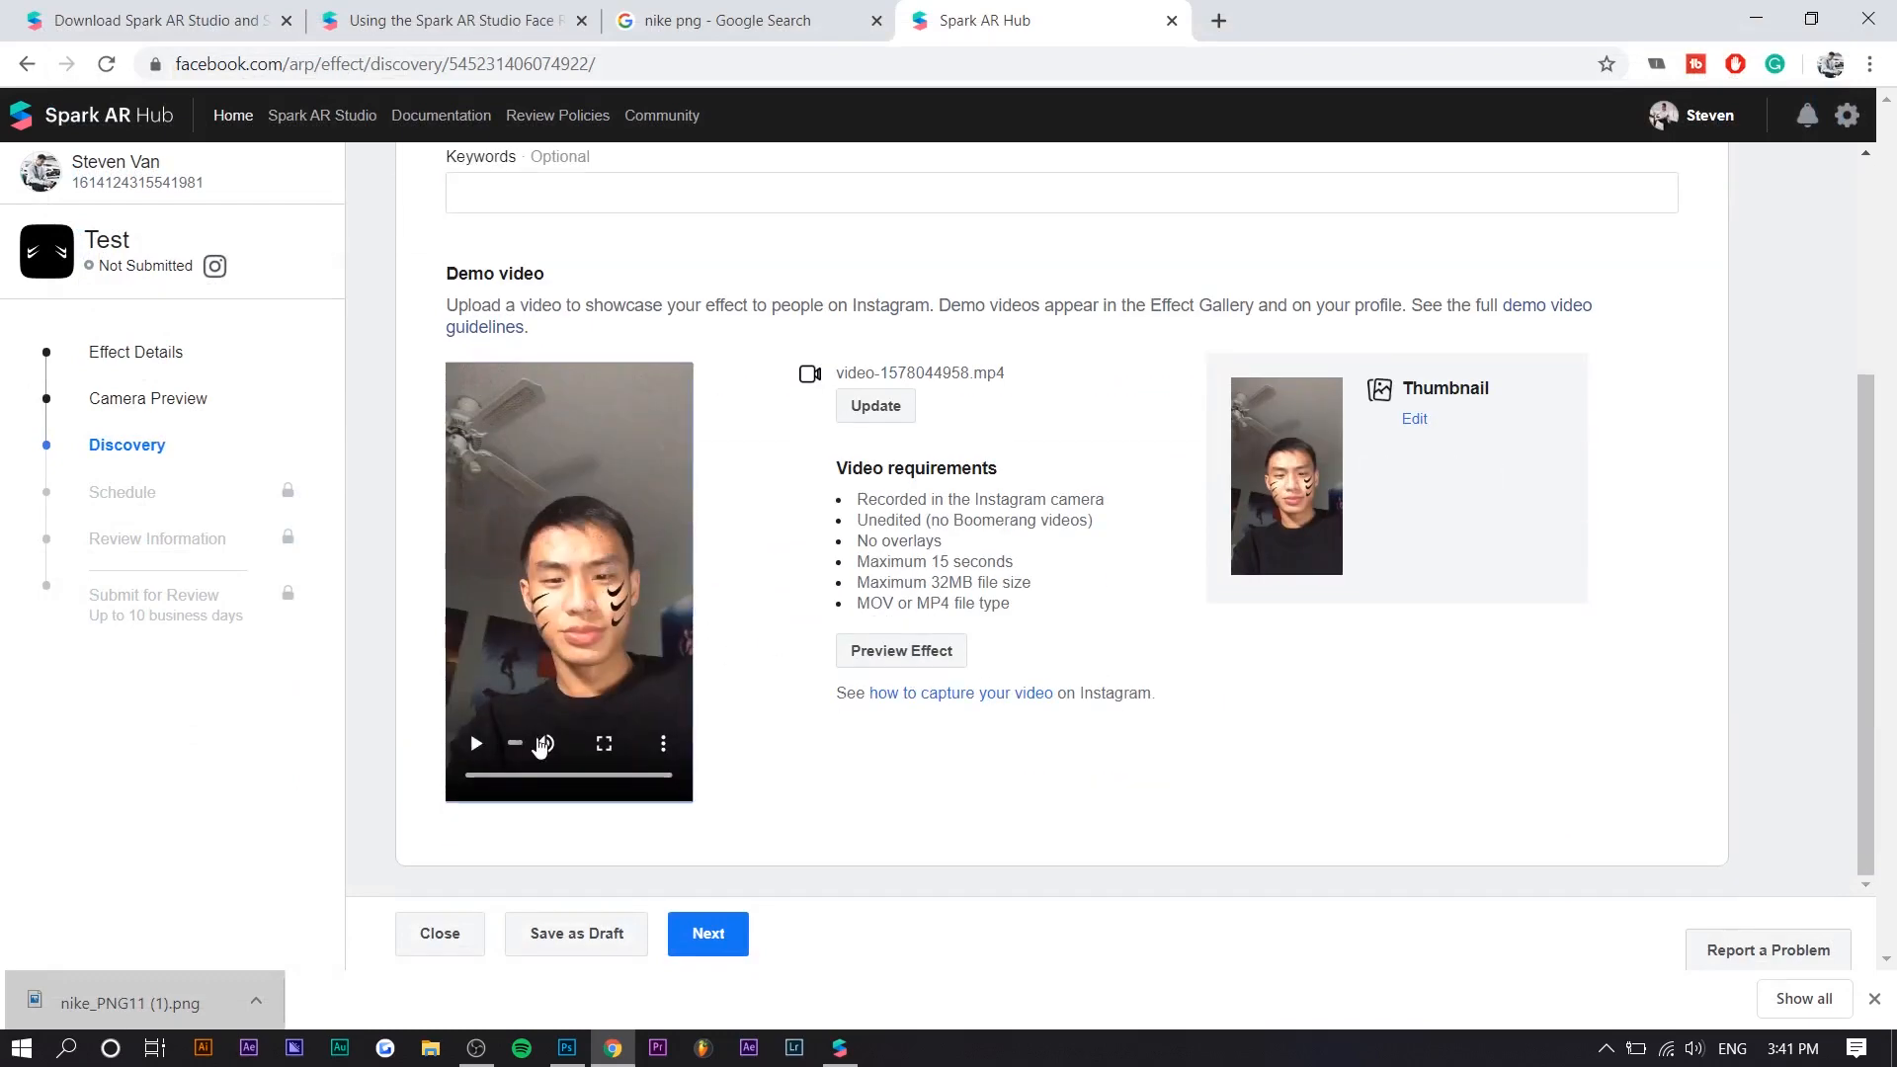
pyautogui.click(557, 744)
pyautogui.click(476, 743)
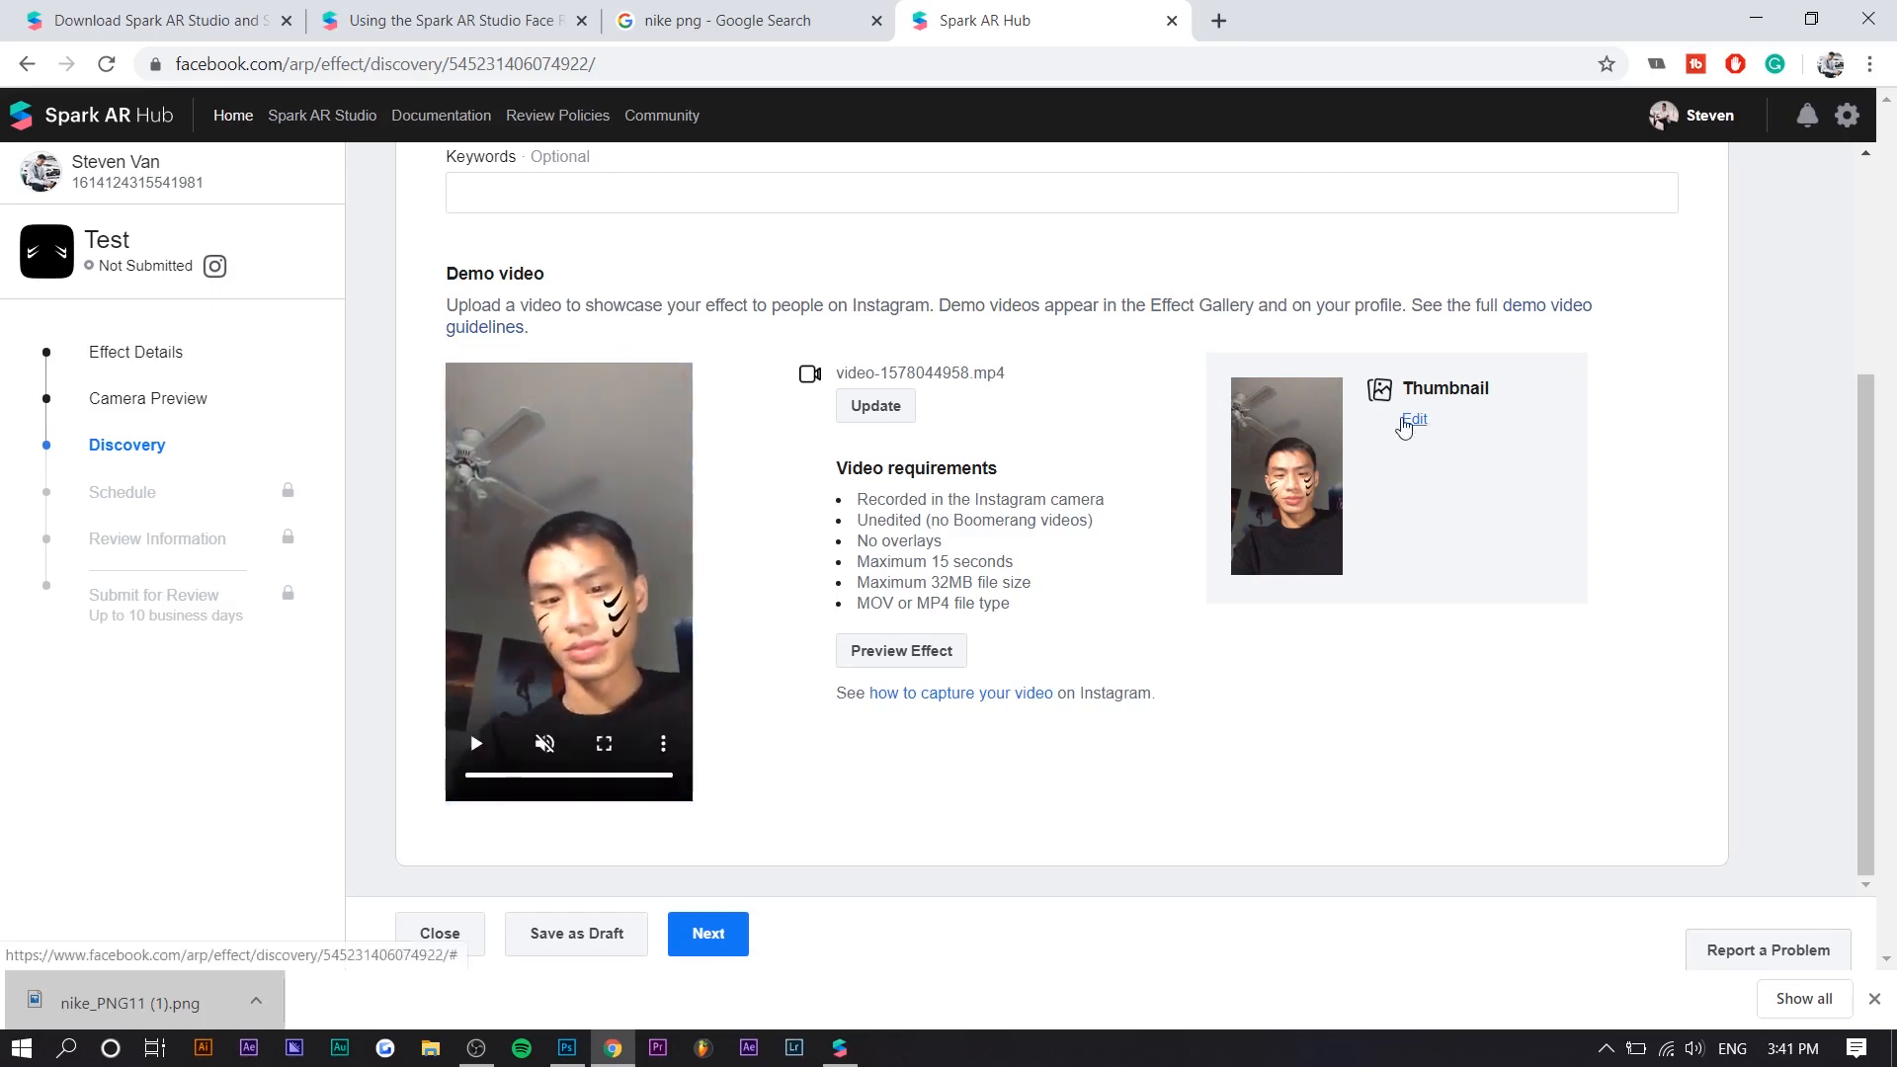
# Check the demo video's thumbnail options and continue past the schedule, keeping Make active once approved
pyautogui.click(1415, 419)
pyautogui.scroll(-1, 1087, 692)
pyautogui.click(704, 935)
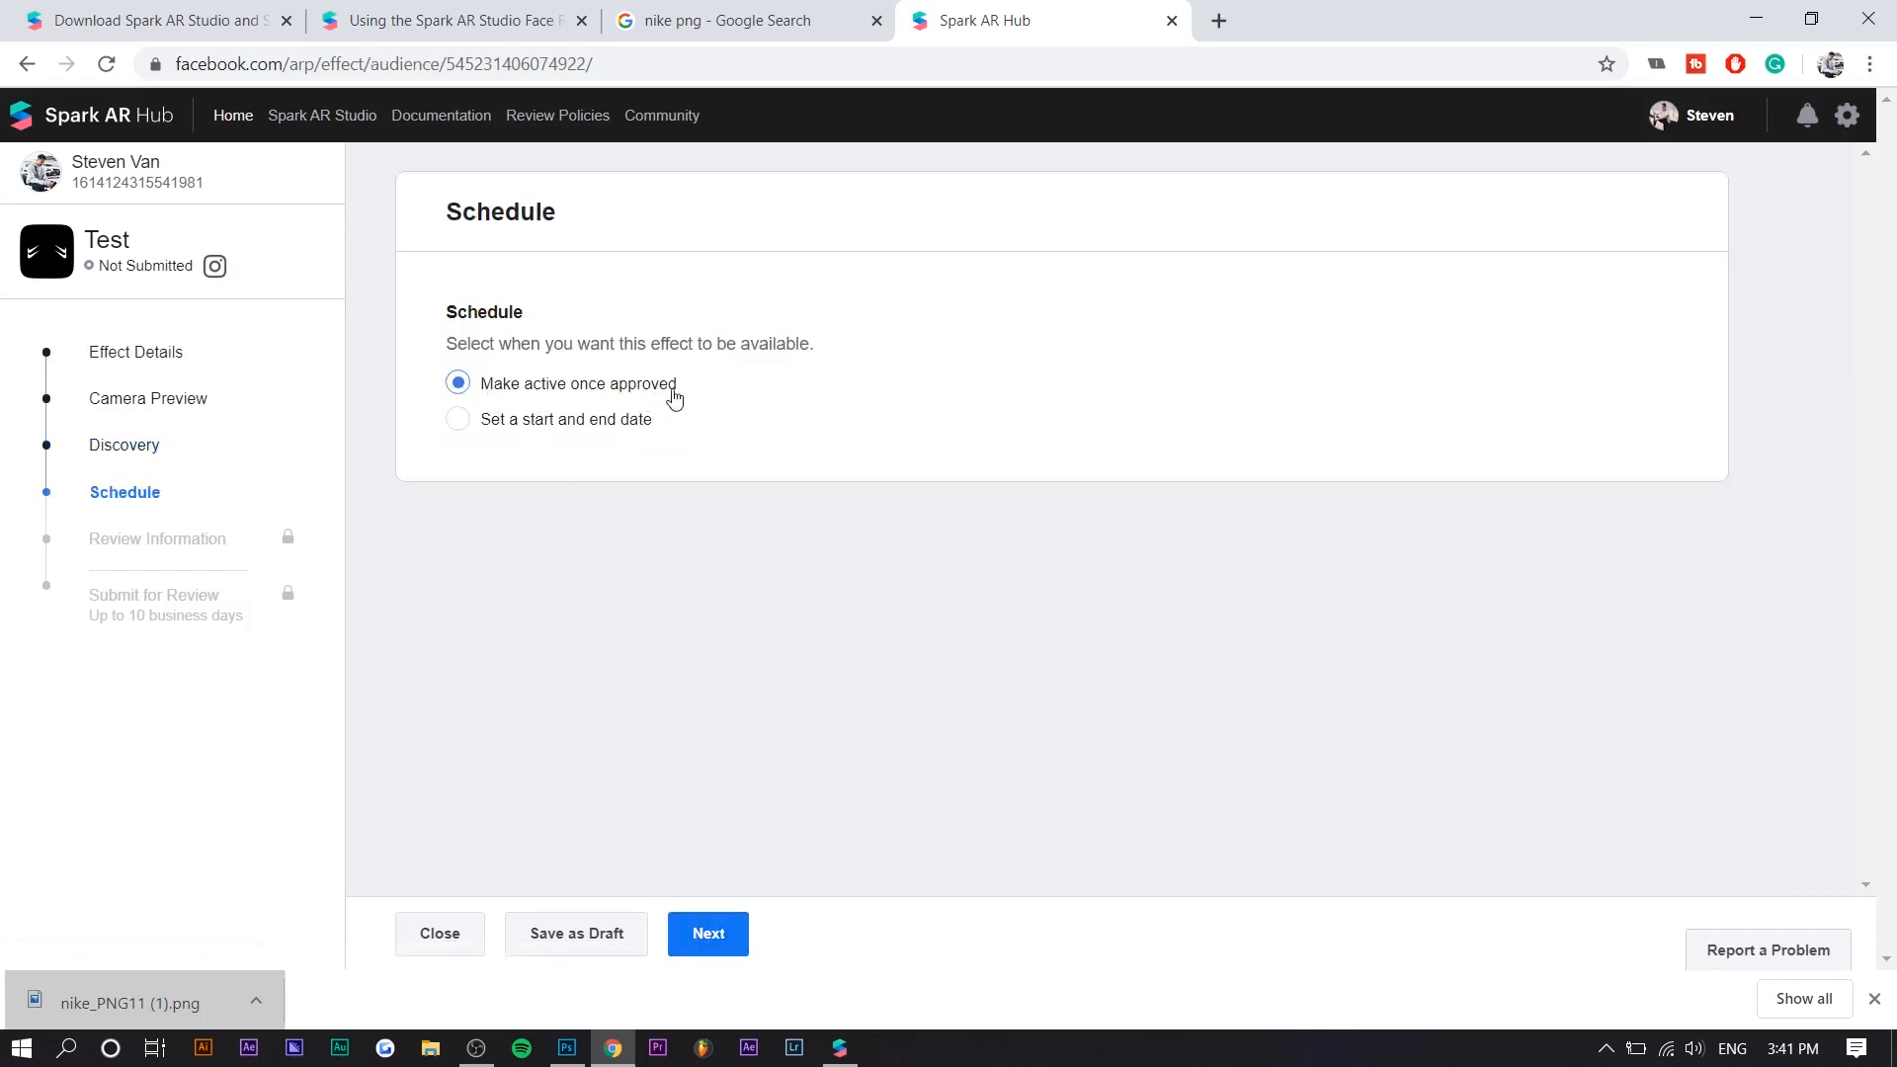
pyautogui.click(731, 924)
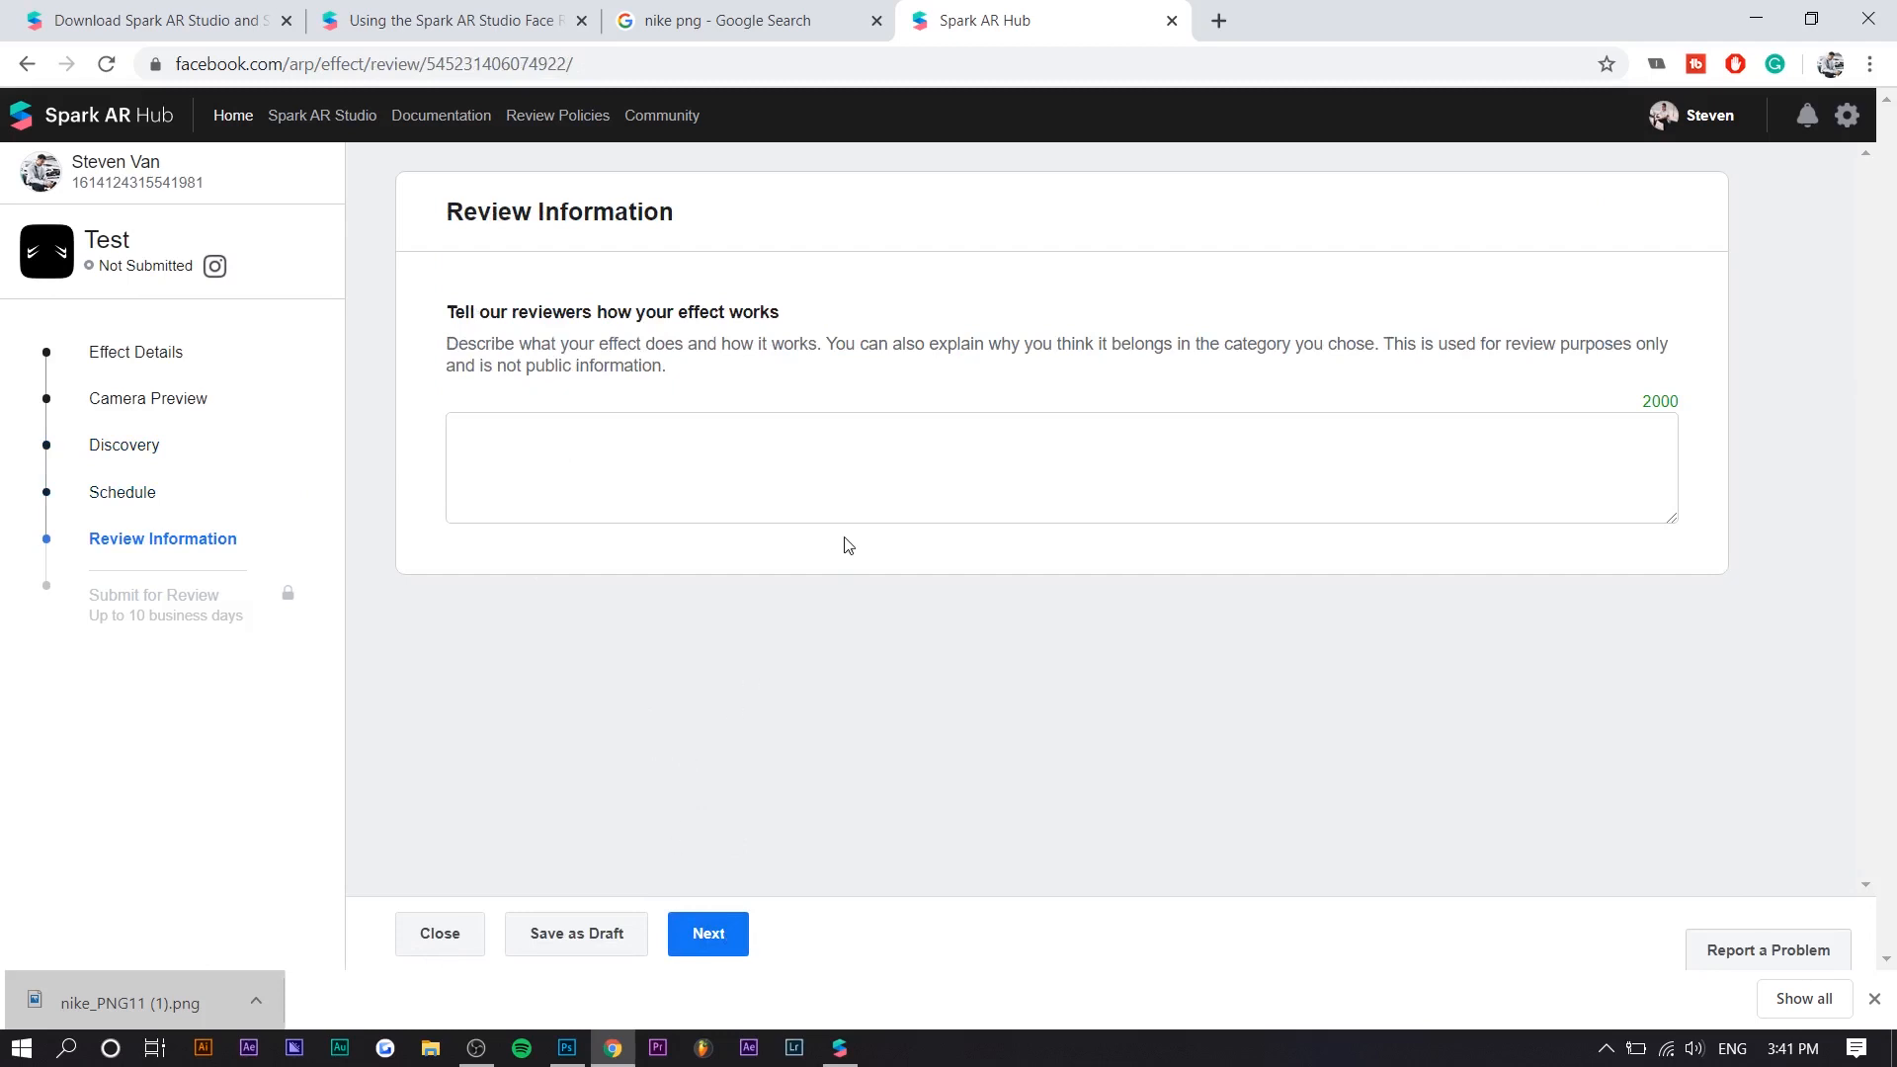
# Describe the effect to the reviewers as "It's a filter for selfies.." and continue to the submission page
pyautogui.click(811, 459)
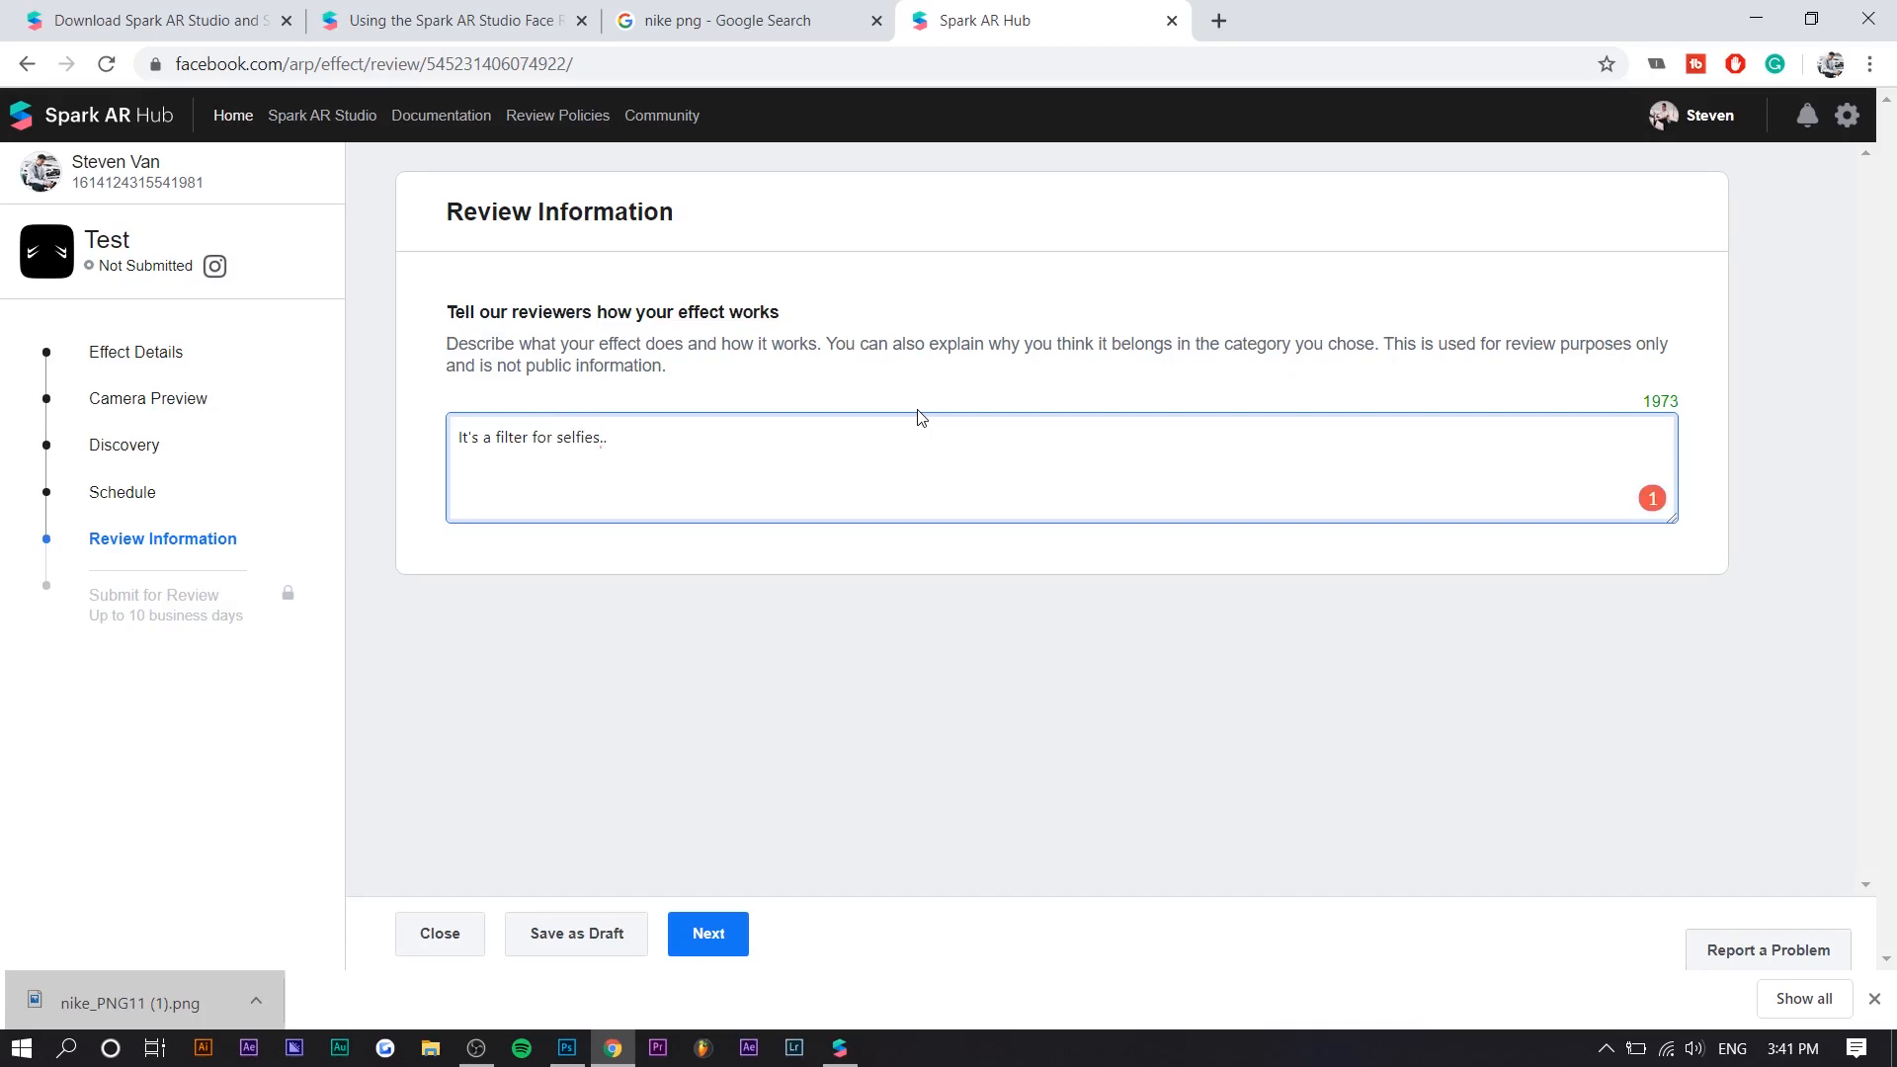
pyautogui.click(709, 933)
# Review the submission summary and bring up the submit-for-review confirmation, cancelling without submitting
pyautogui.scroll(-4, 622, 810)
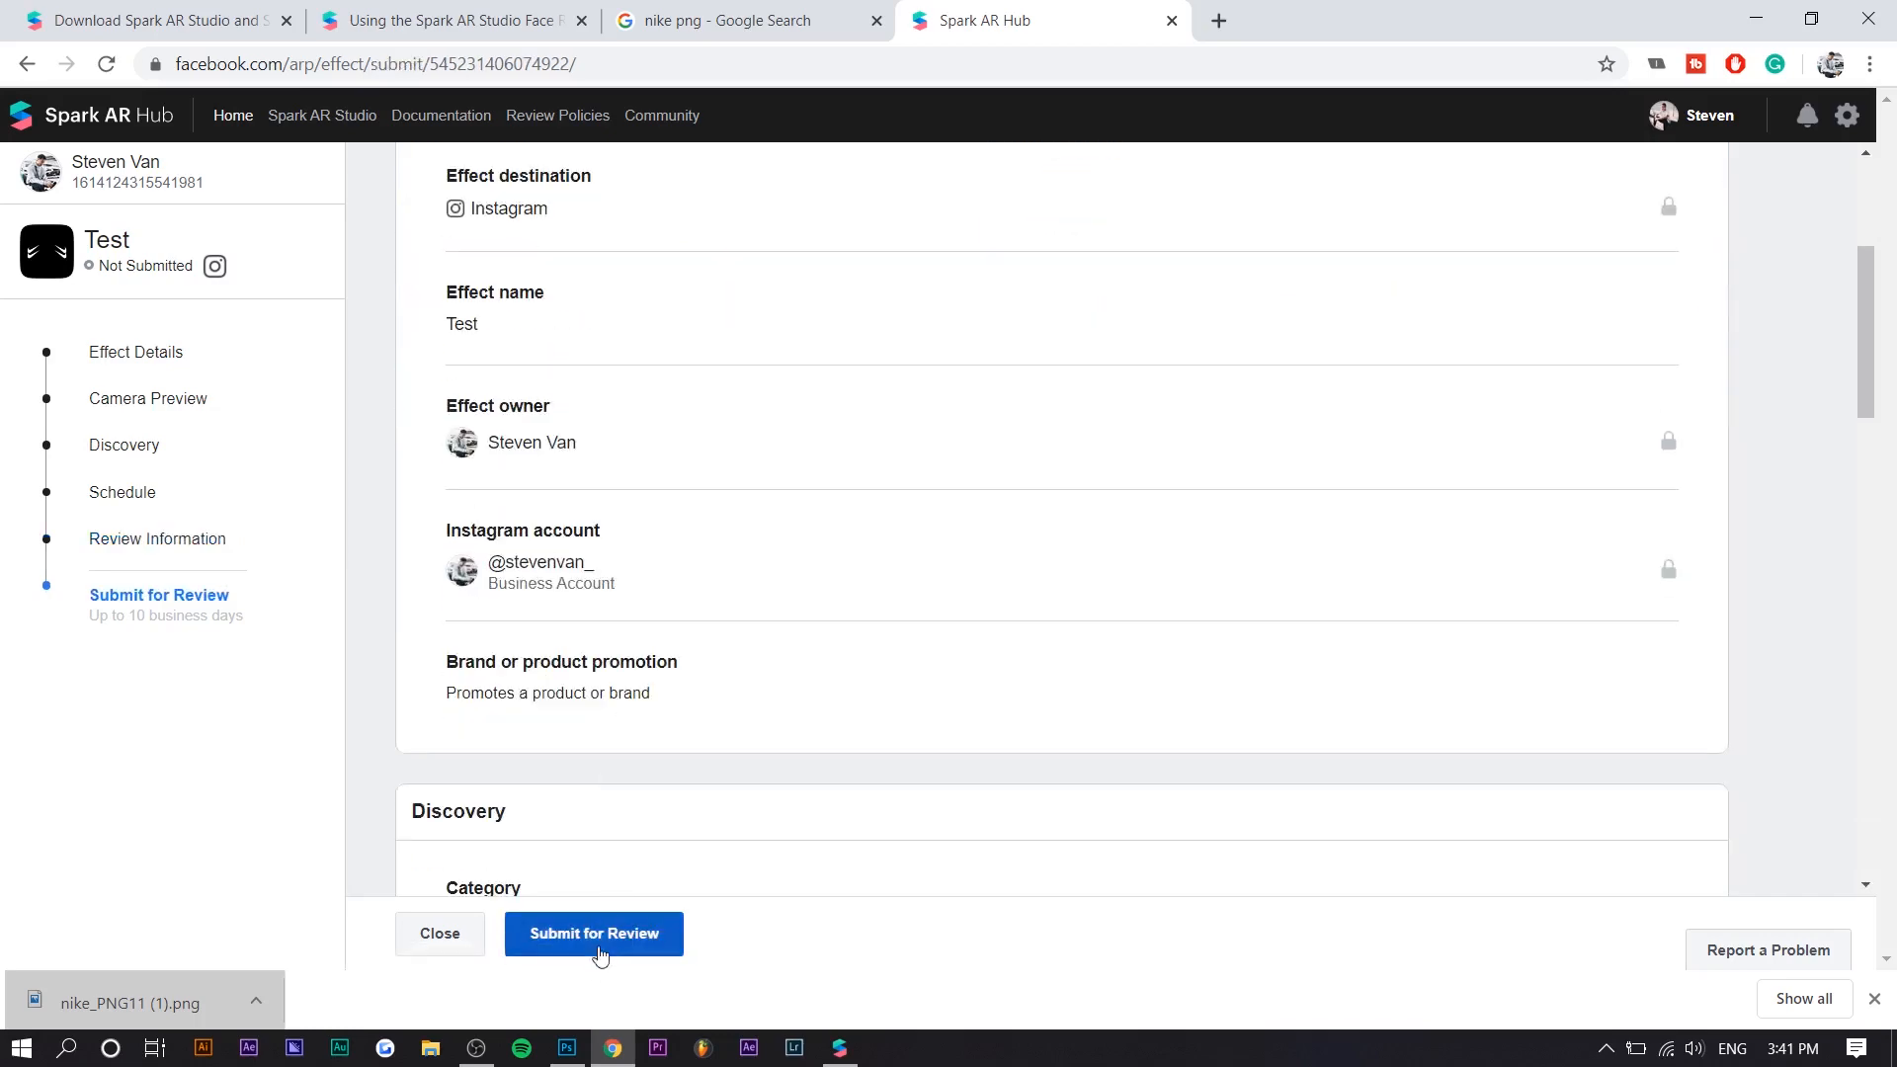
pyautogui.click(594, 934)
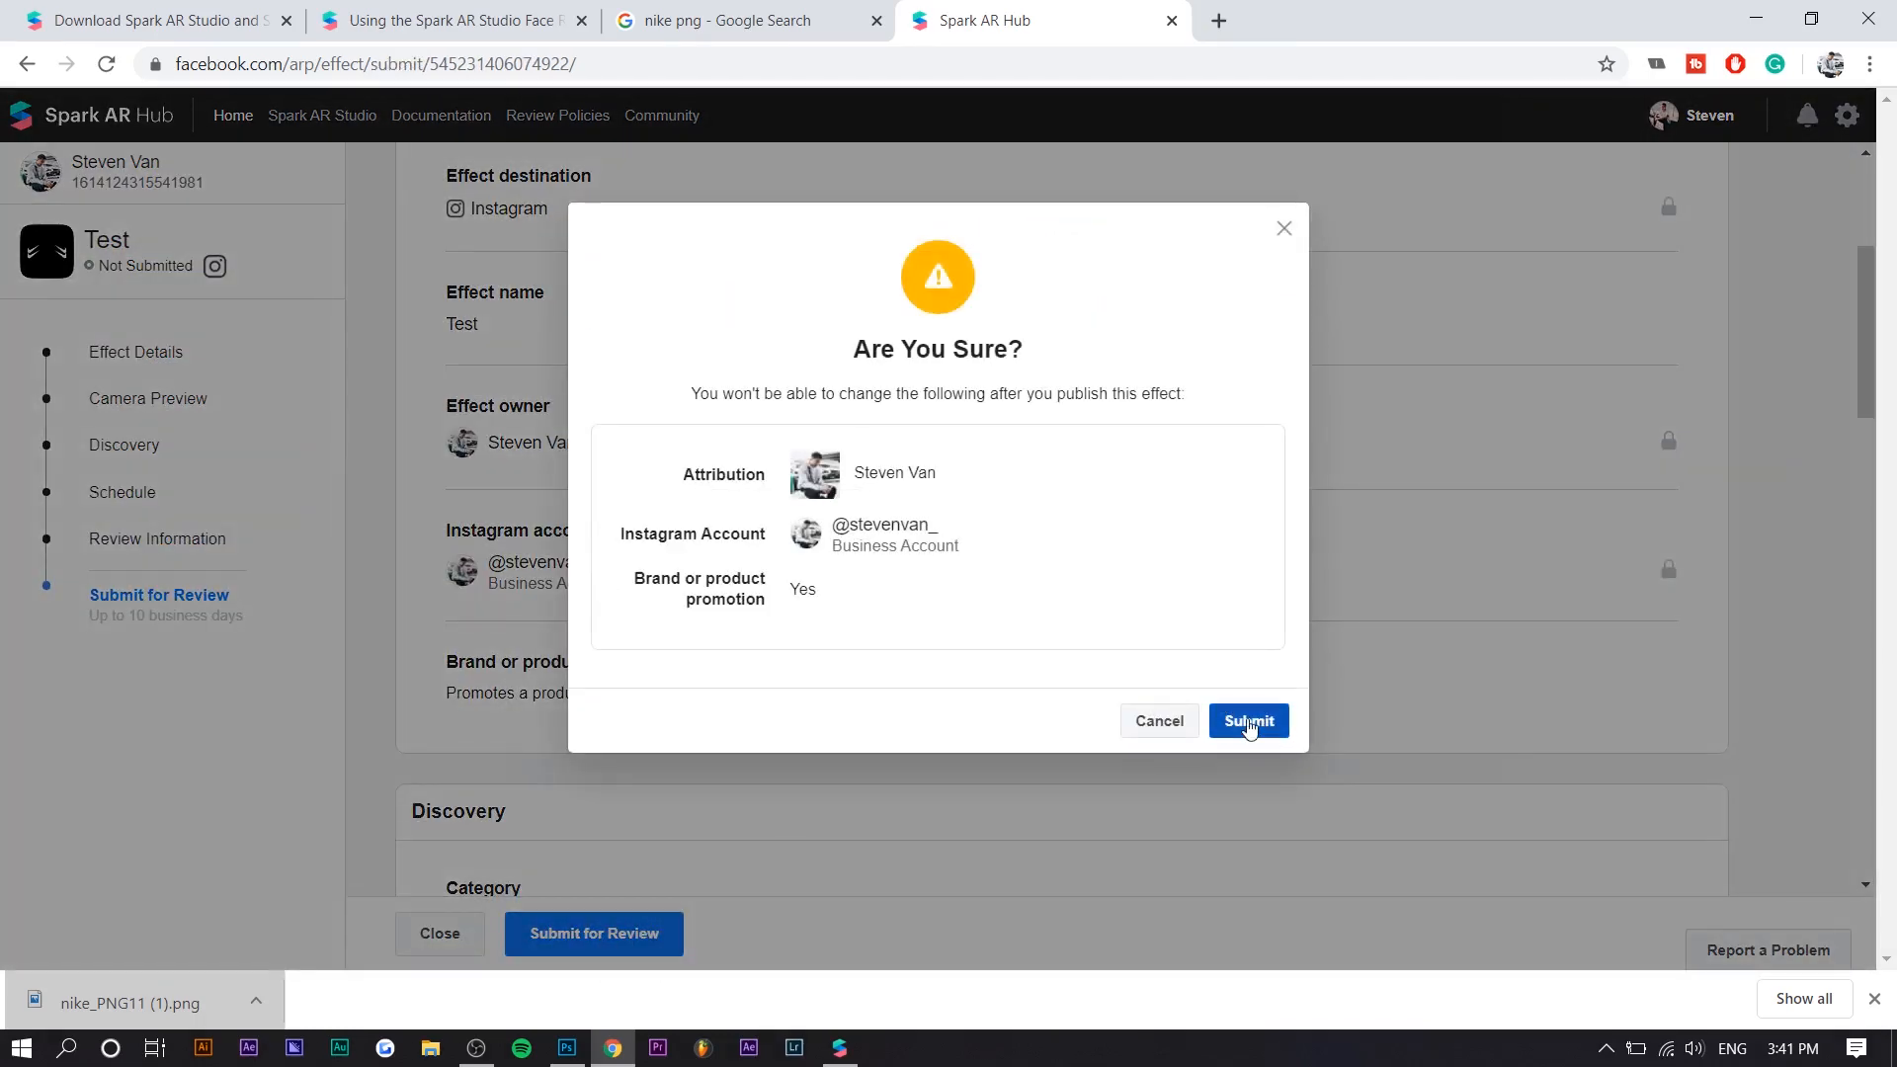
pyautogui.click(1158, 721)
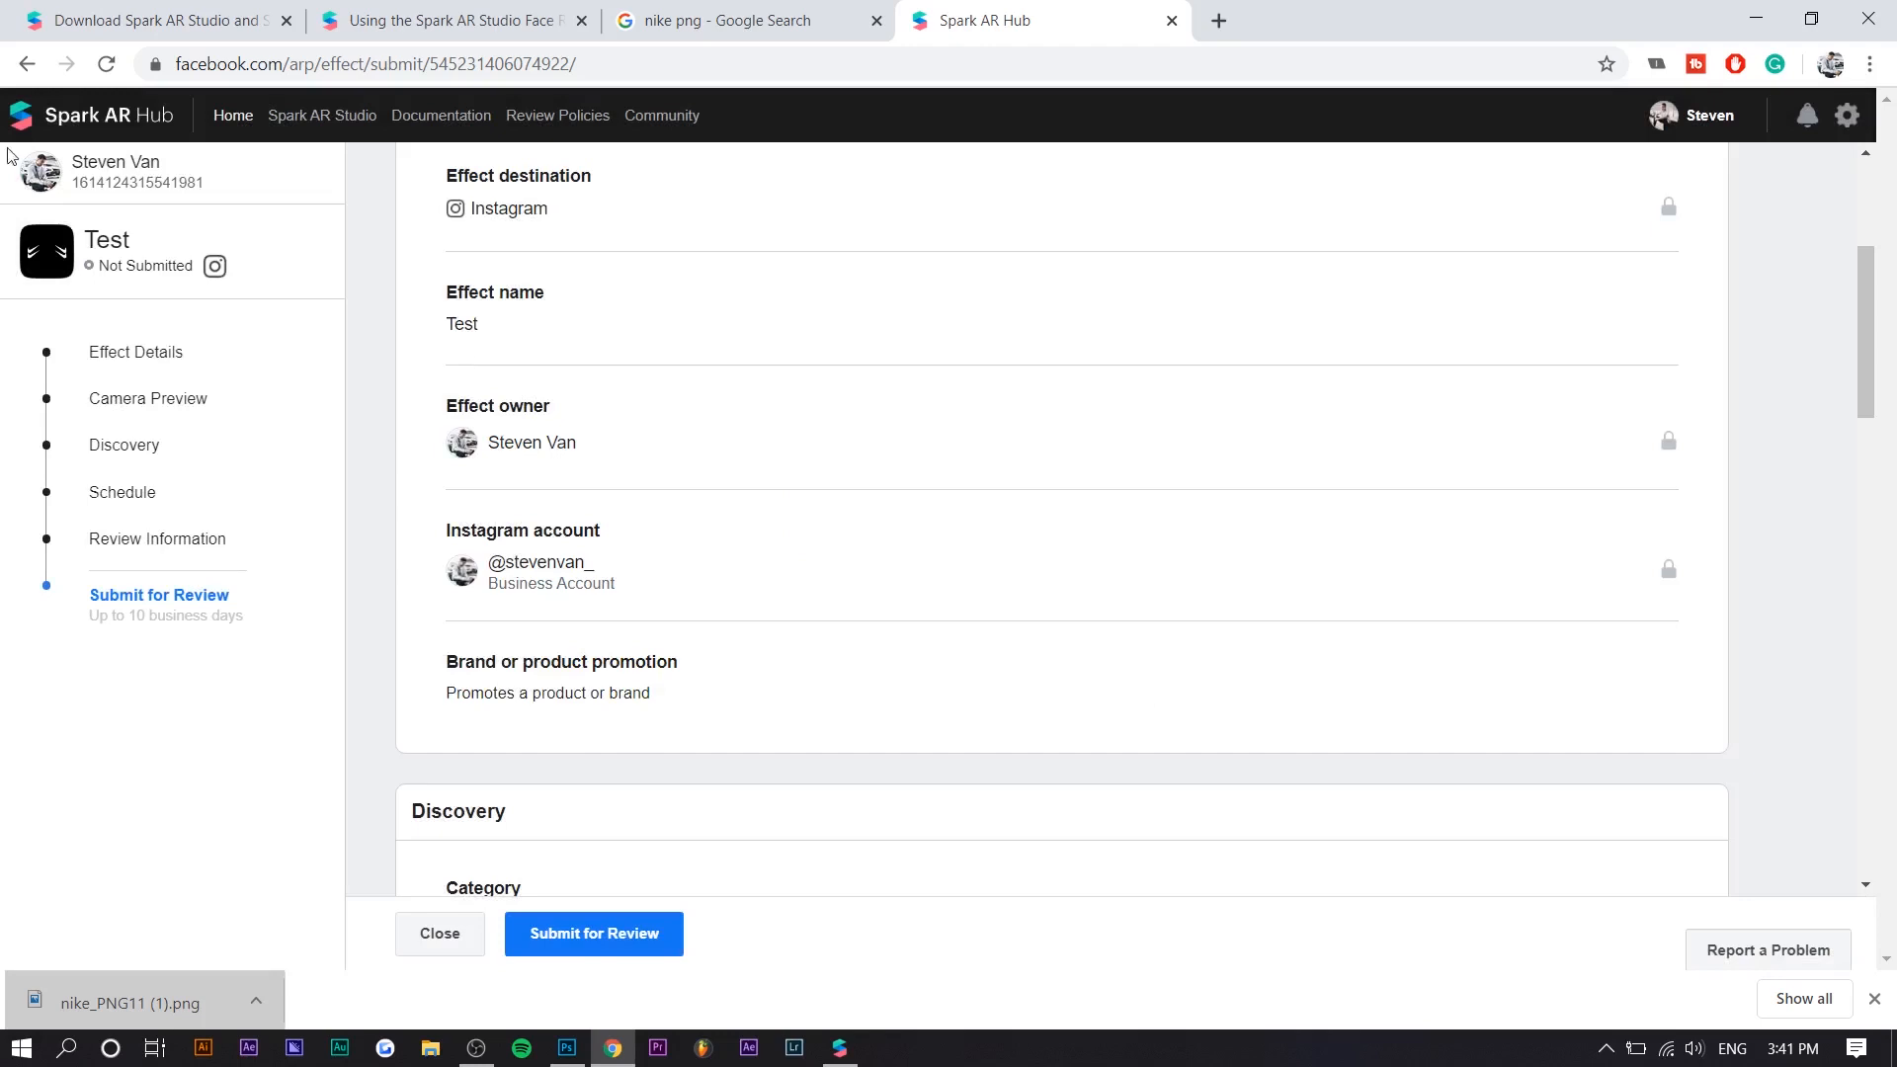
# Return to the list of managed effects, examine the Clownery effect's creation and update dates, and open Insights
pyautogui.click(235, 116)
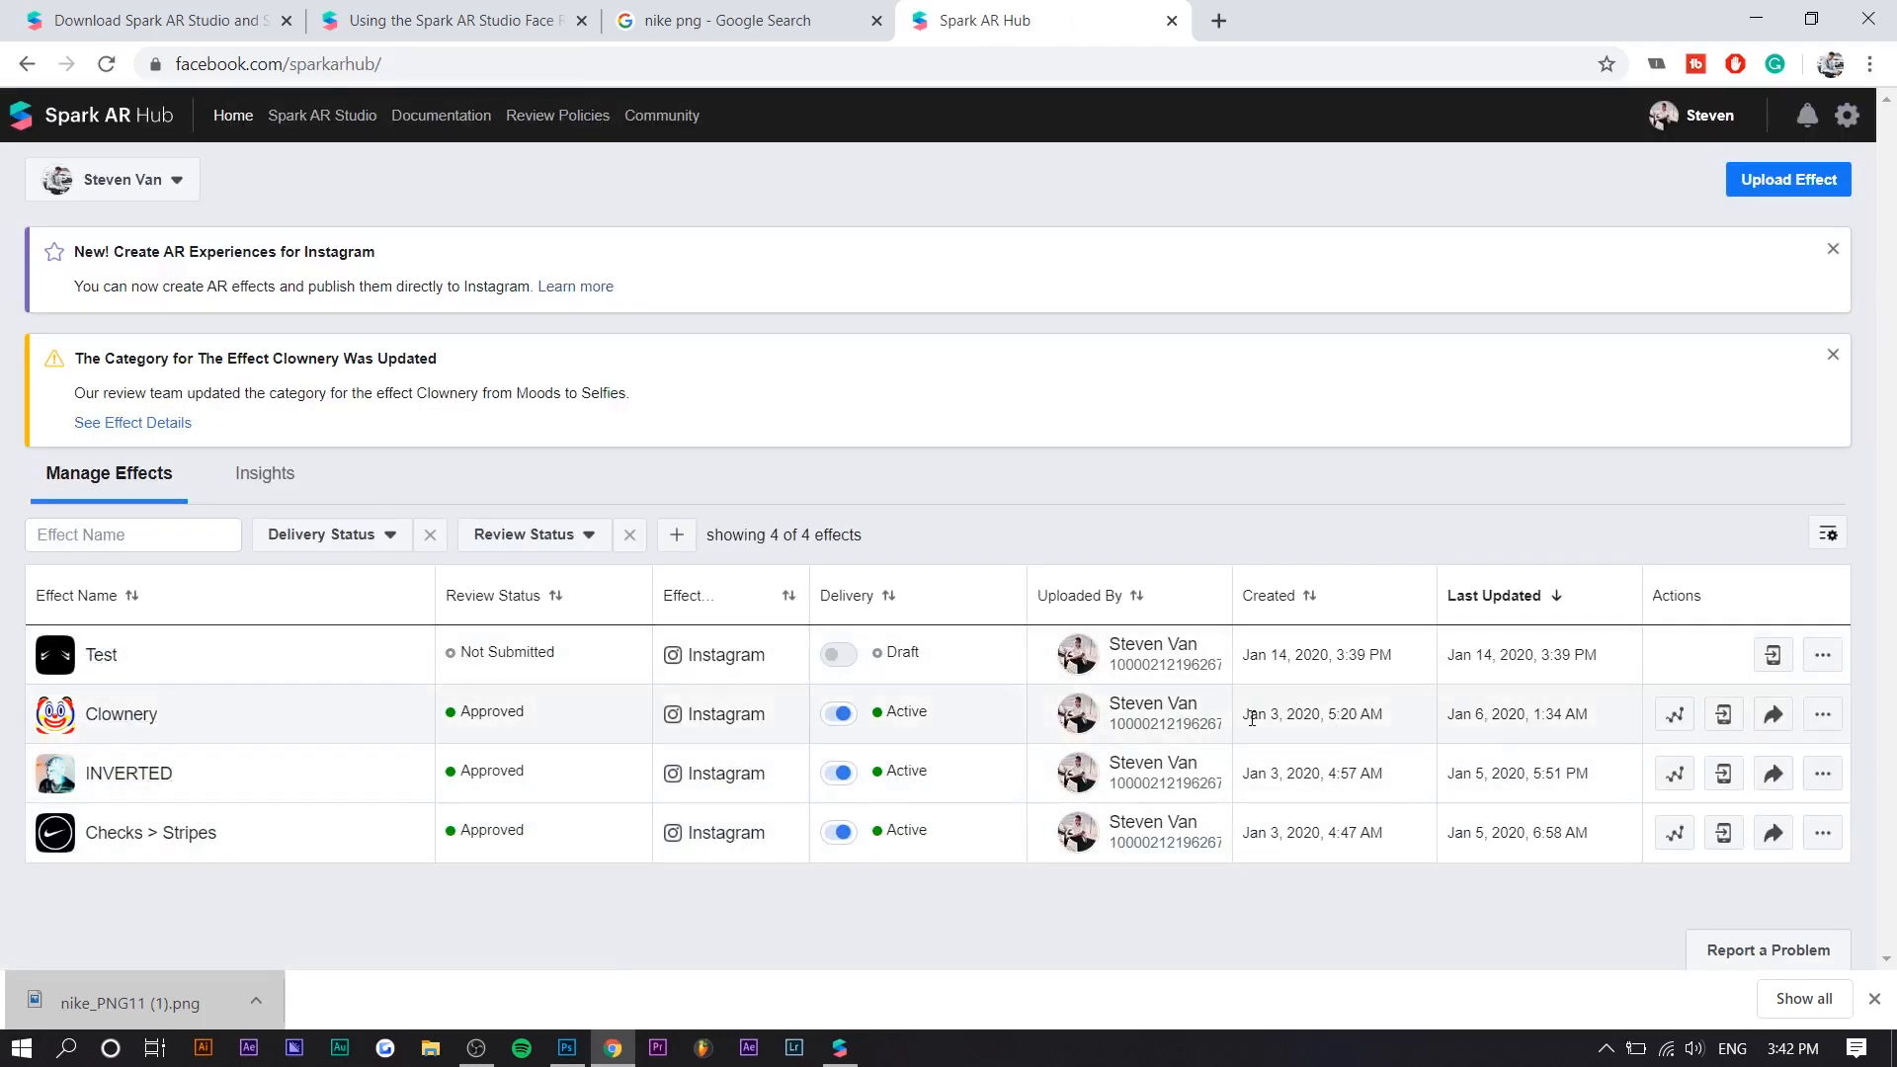
pyautogui.moveTo(1237, 719); pyautogui.dragTo(1289, 714)
pyautogui.moveTo(1485, 713); pyautogui.dragTo(1448, 713)
pyautogui.click(265, 473)
pyautogui.moveTo(801, 516); pyautogui.dragTo(665, 422)
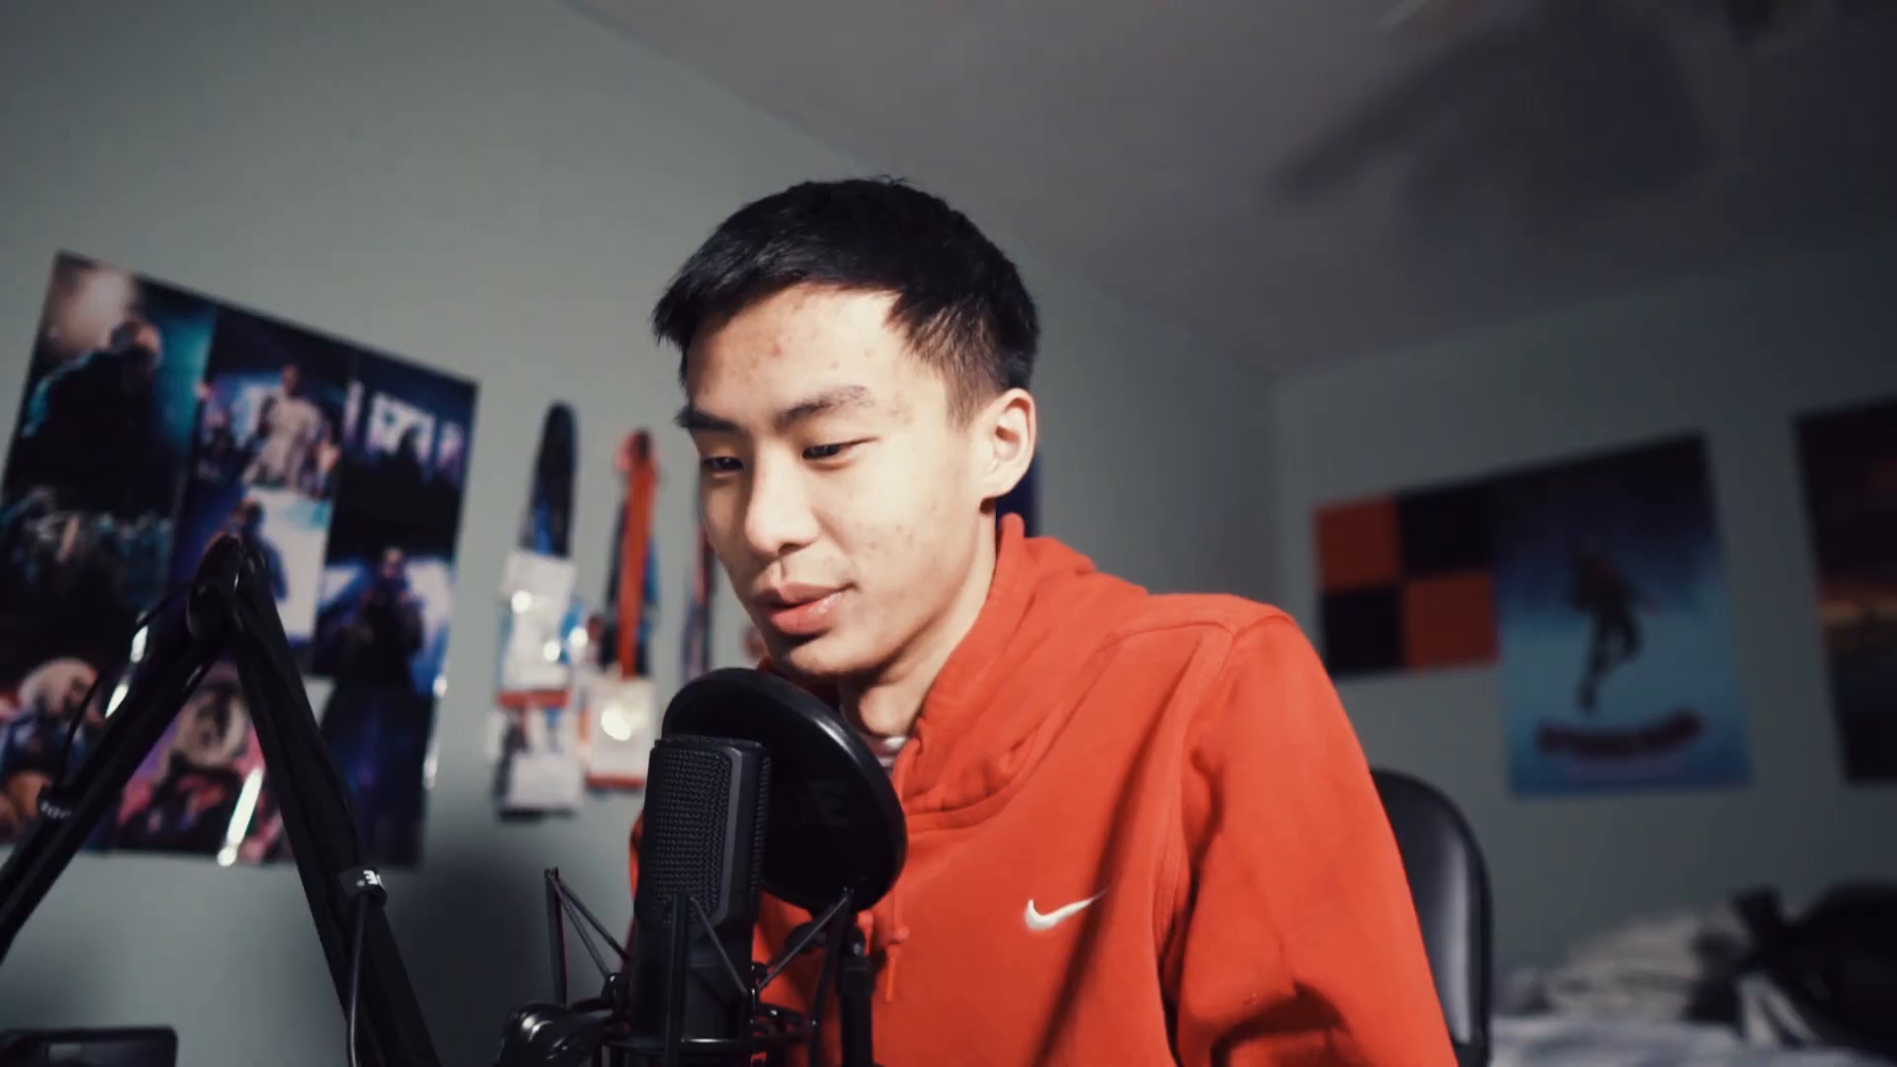